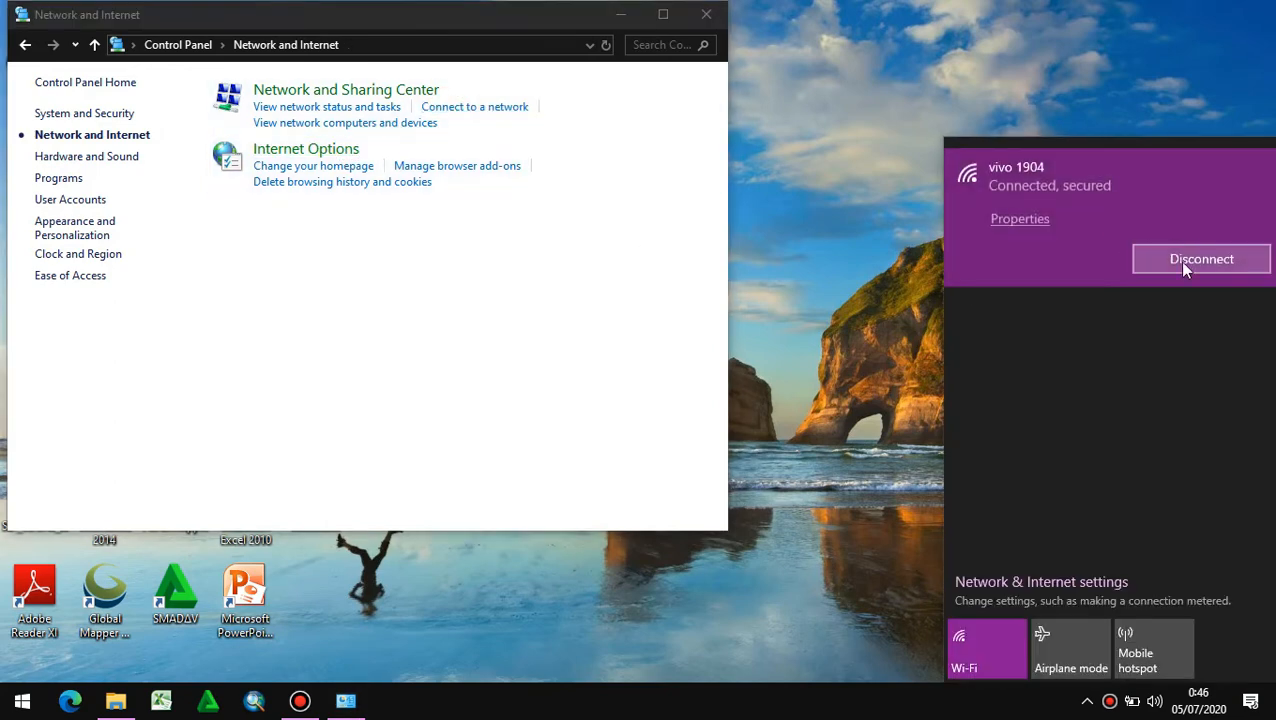
- Close the Network and Internet window and launch QGIS Desktop 3.12.3 from the QGIS 3.12 program group
left_click(706, 14)
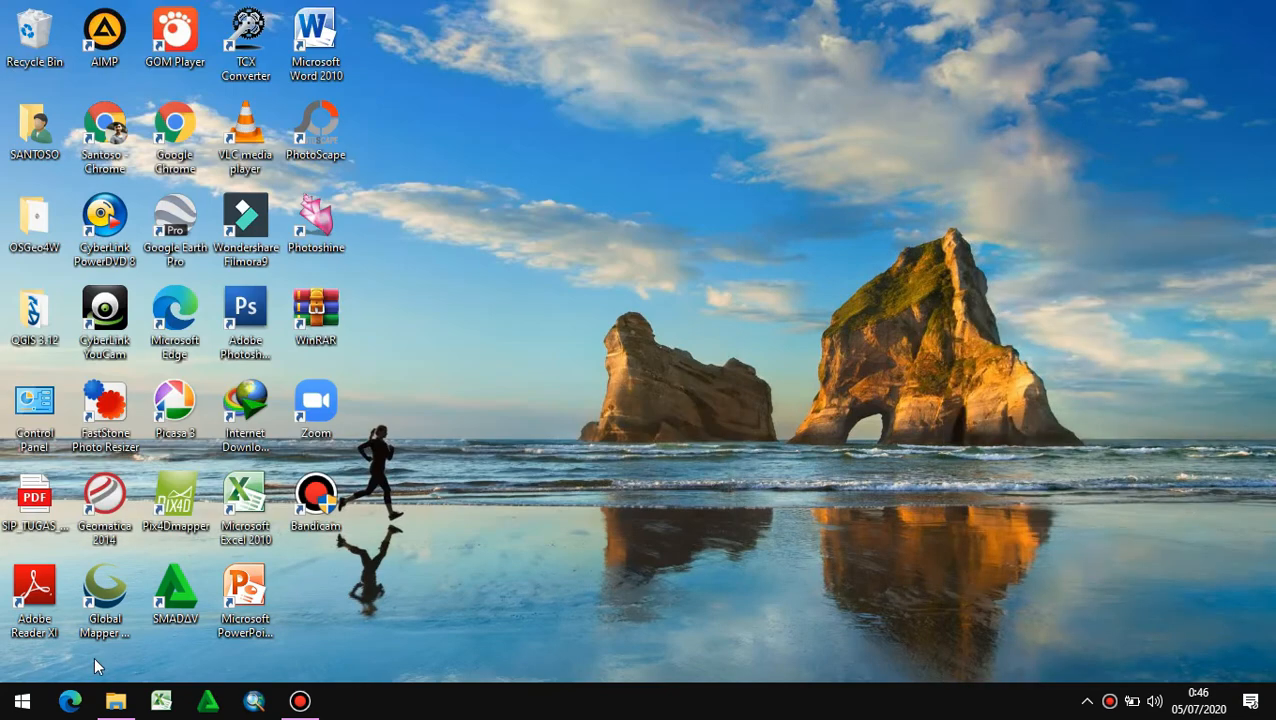
left_click(22, 701)
left_click(131, 120)
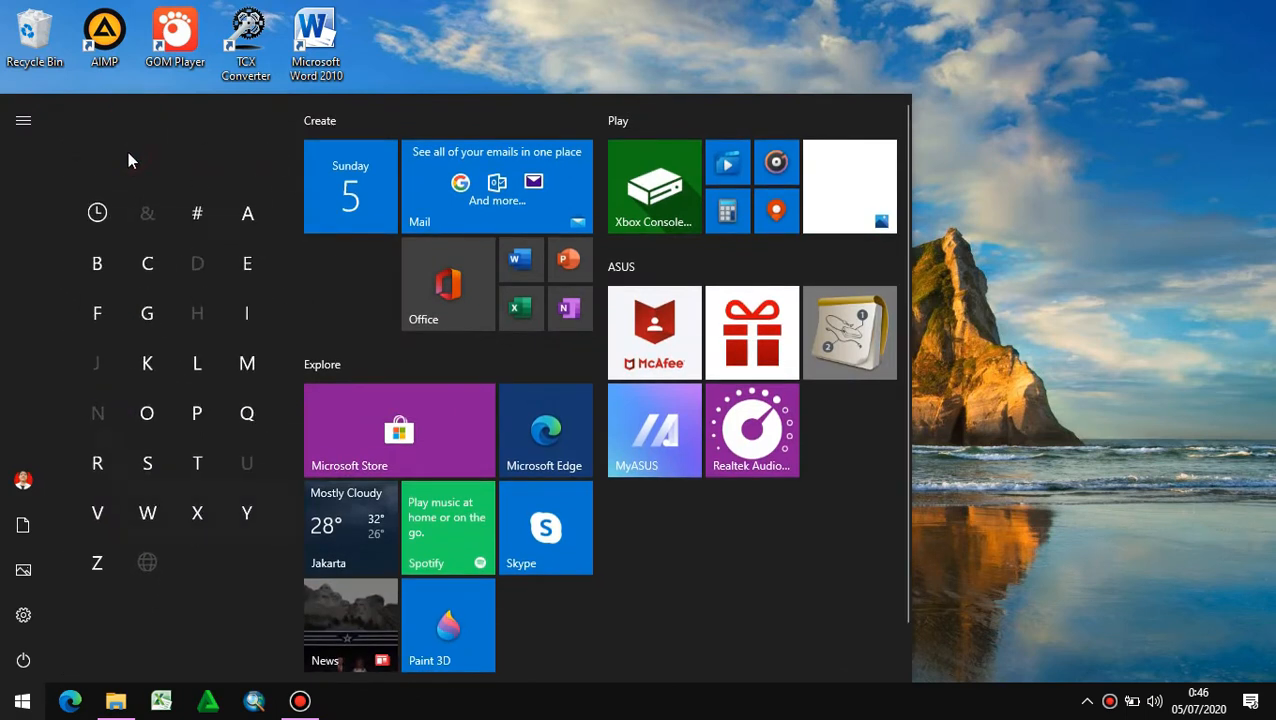
left_click(245, 412)
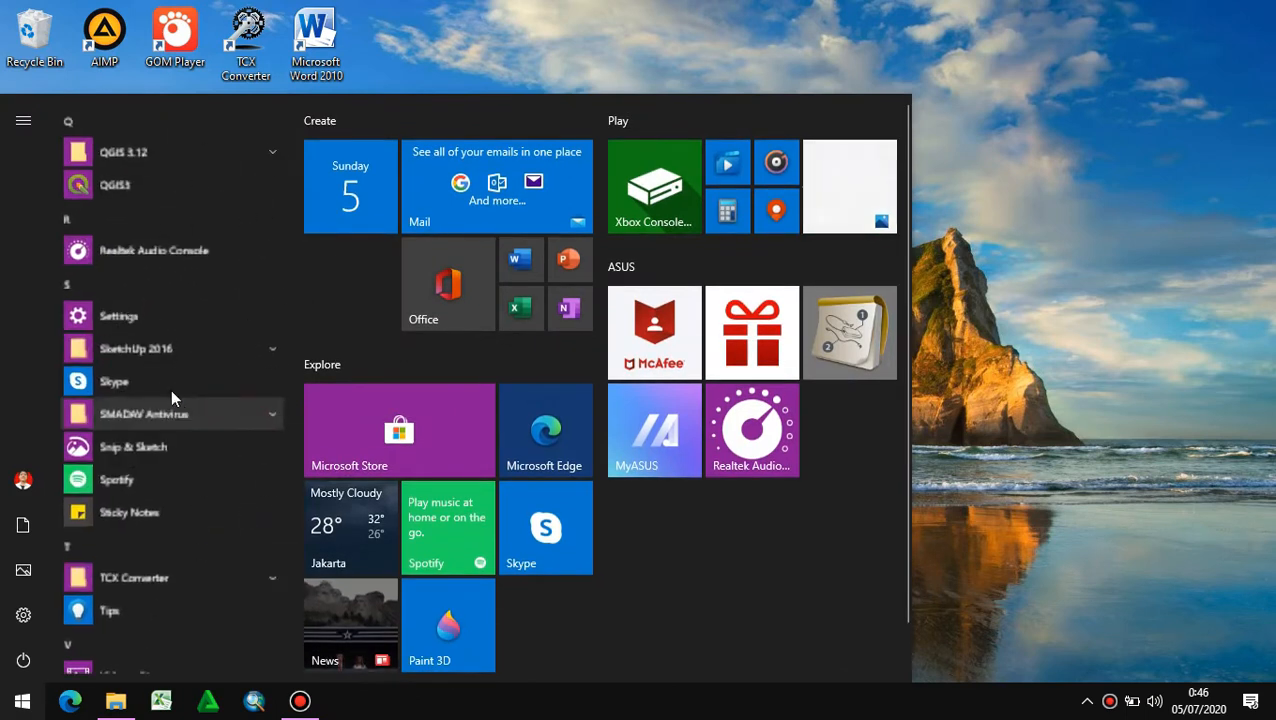
left_click(189, 154)
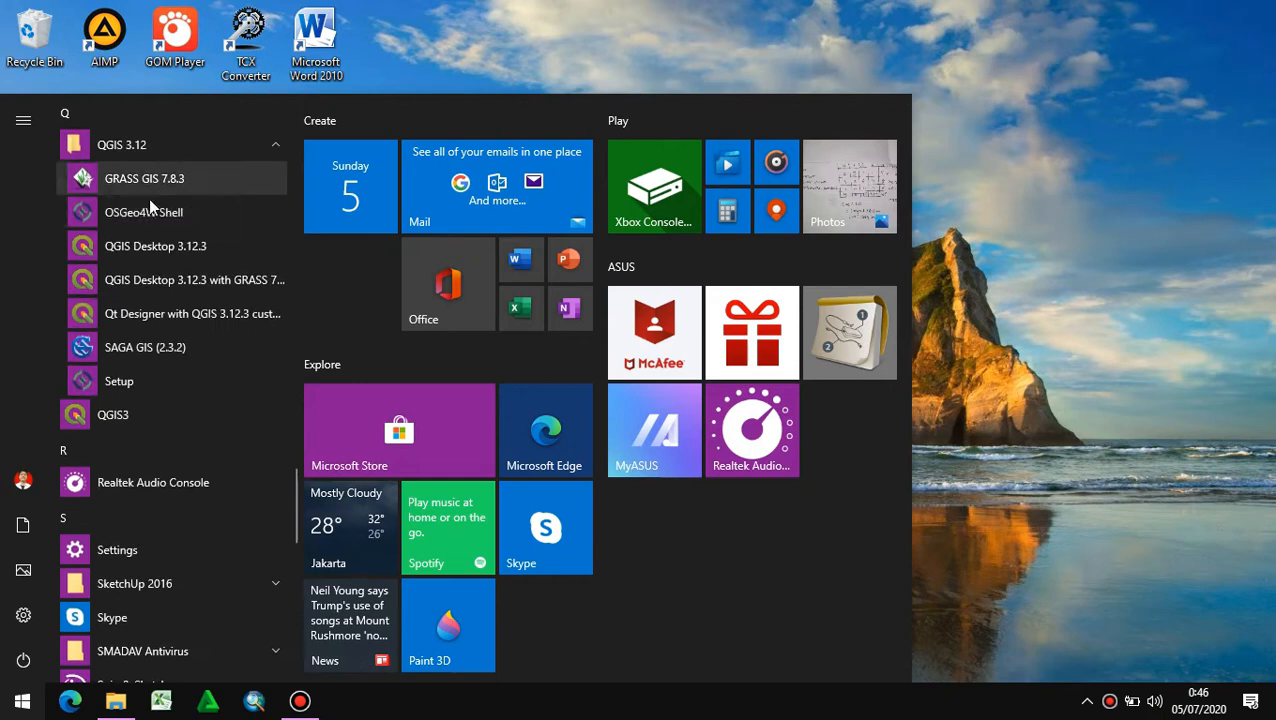
left_click(171, 255)
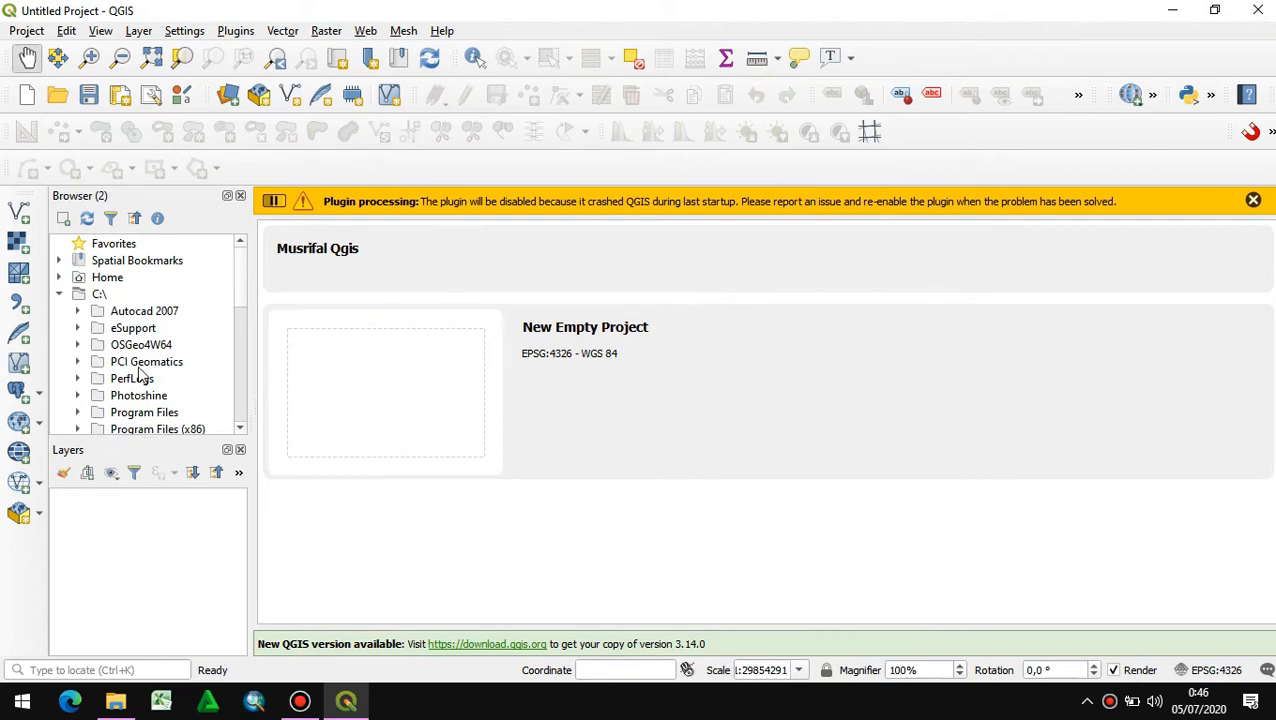
- Browse drive D to the LATIHAN PEMETAAN folder and expand its "Cara Membuat Webg..." subfolder to list the shapefiles
scroll(155, 385, "down", 3)
double_click(100, 362)
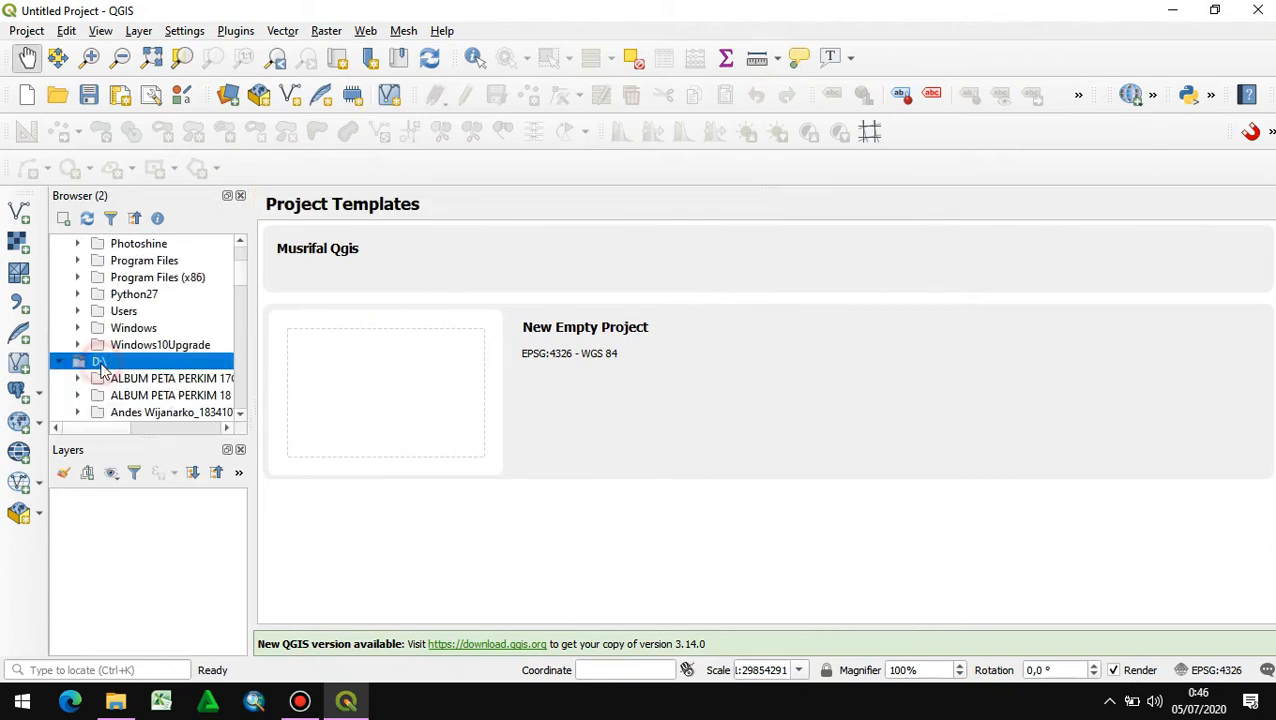
scroll(108, 370, "down", 3)
scroll(143, 362, "down", 2)
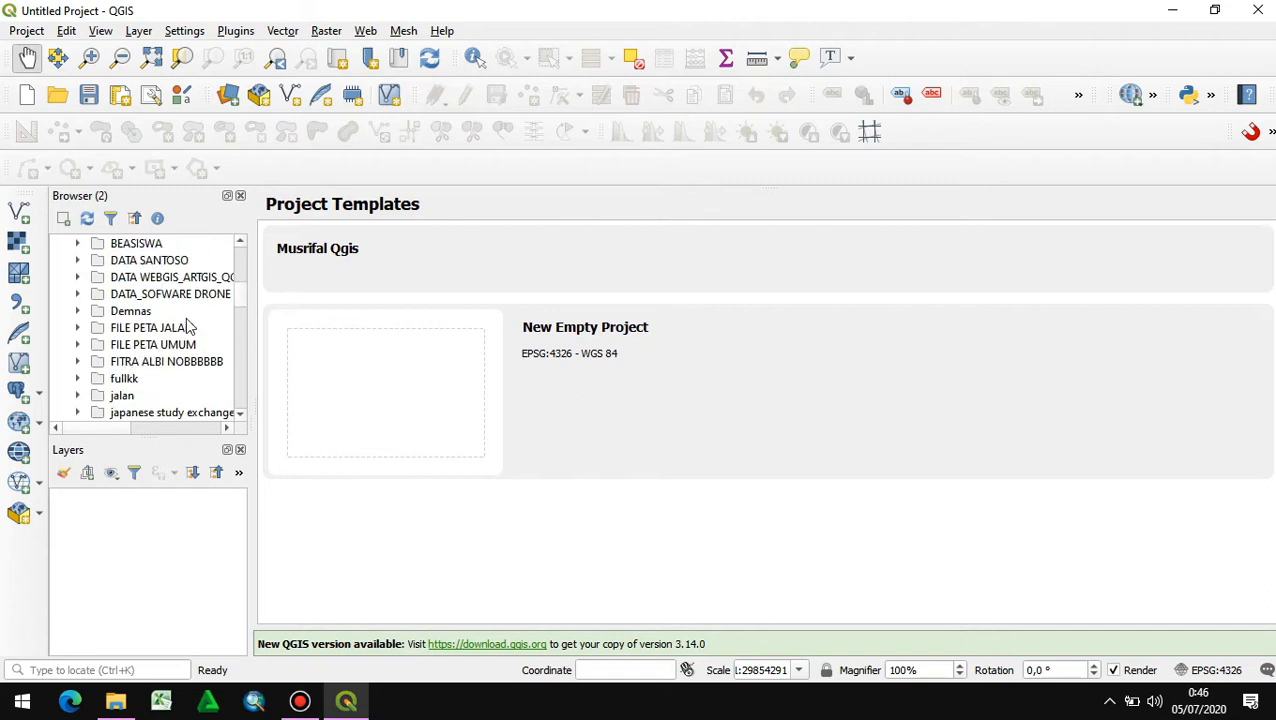
scroll(167, 352, "down", 1)
scroll(140, 340, "down", 2)
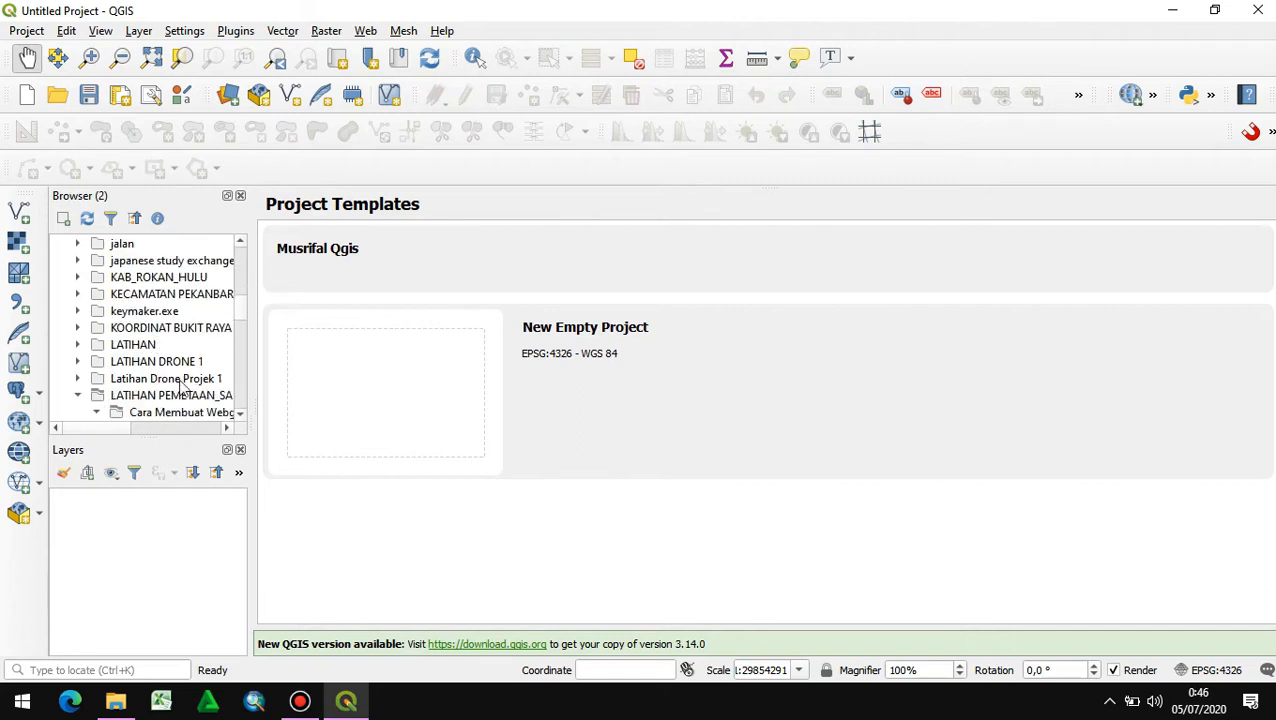
scroll(167, 336, "down", 1)
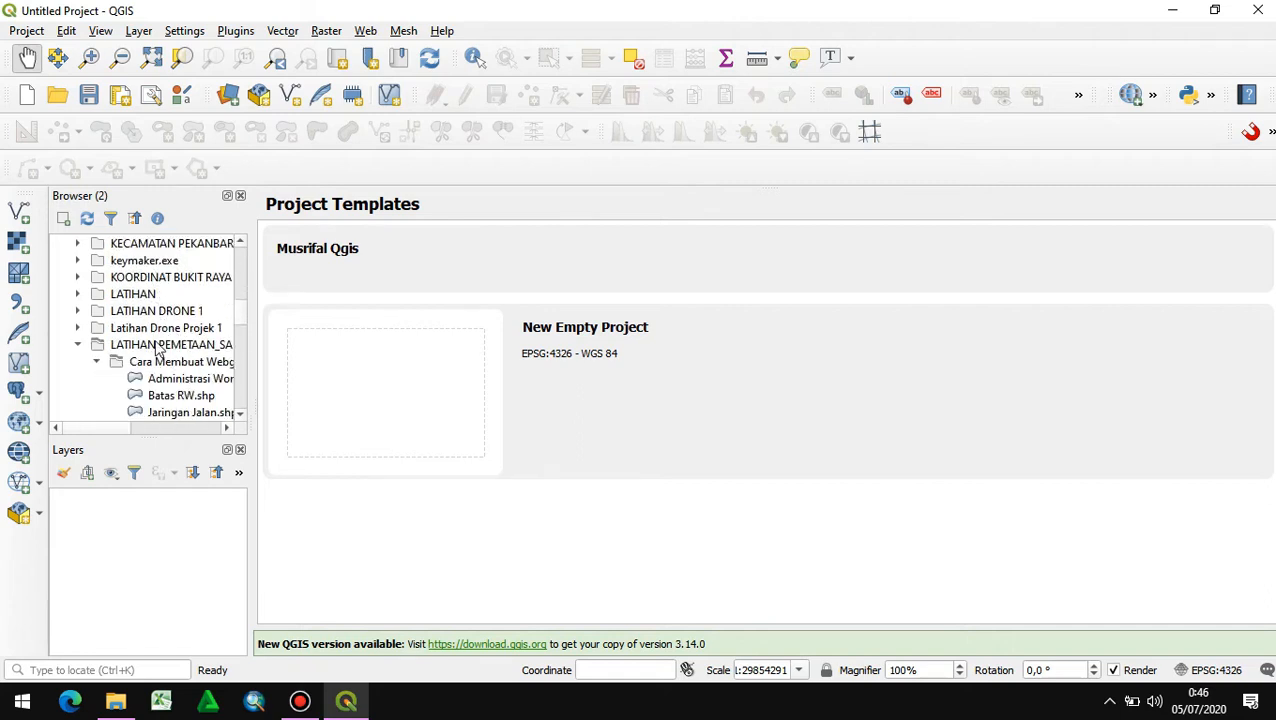
double_click(161, 346)
left_click(80, 344)
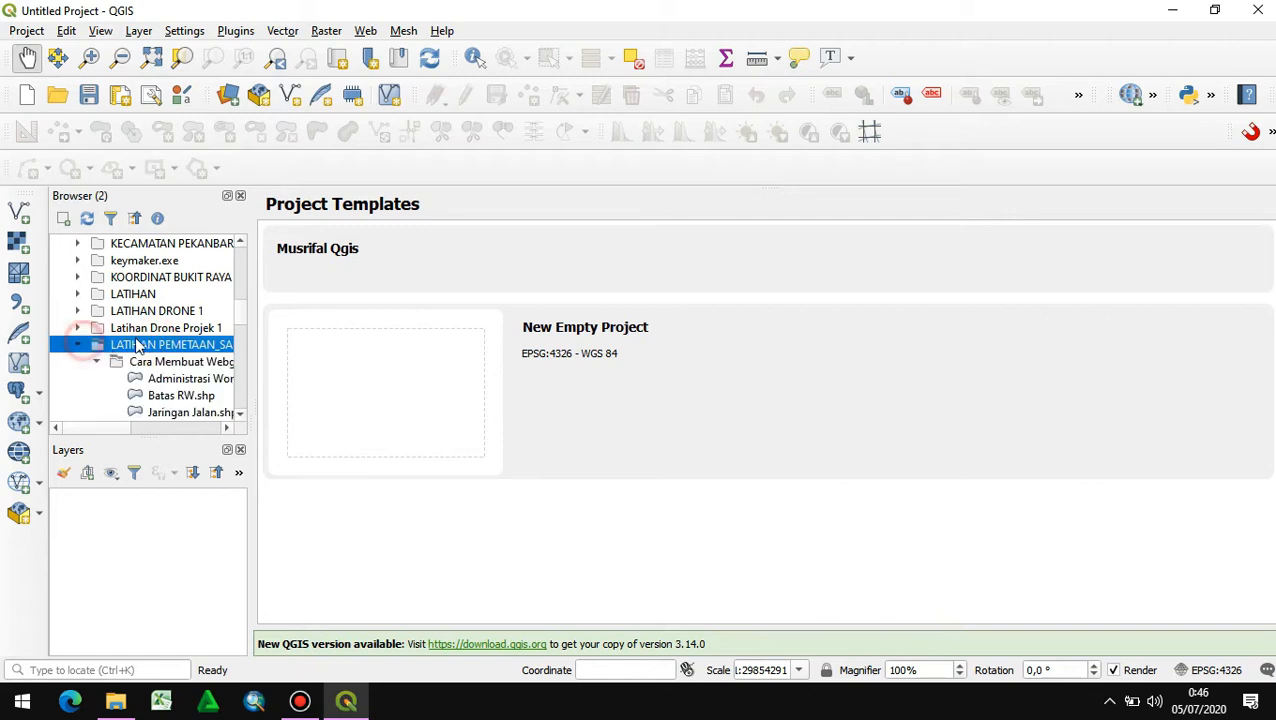
scroll(190, 313, "down", 1)
left_click(99, 313)
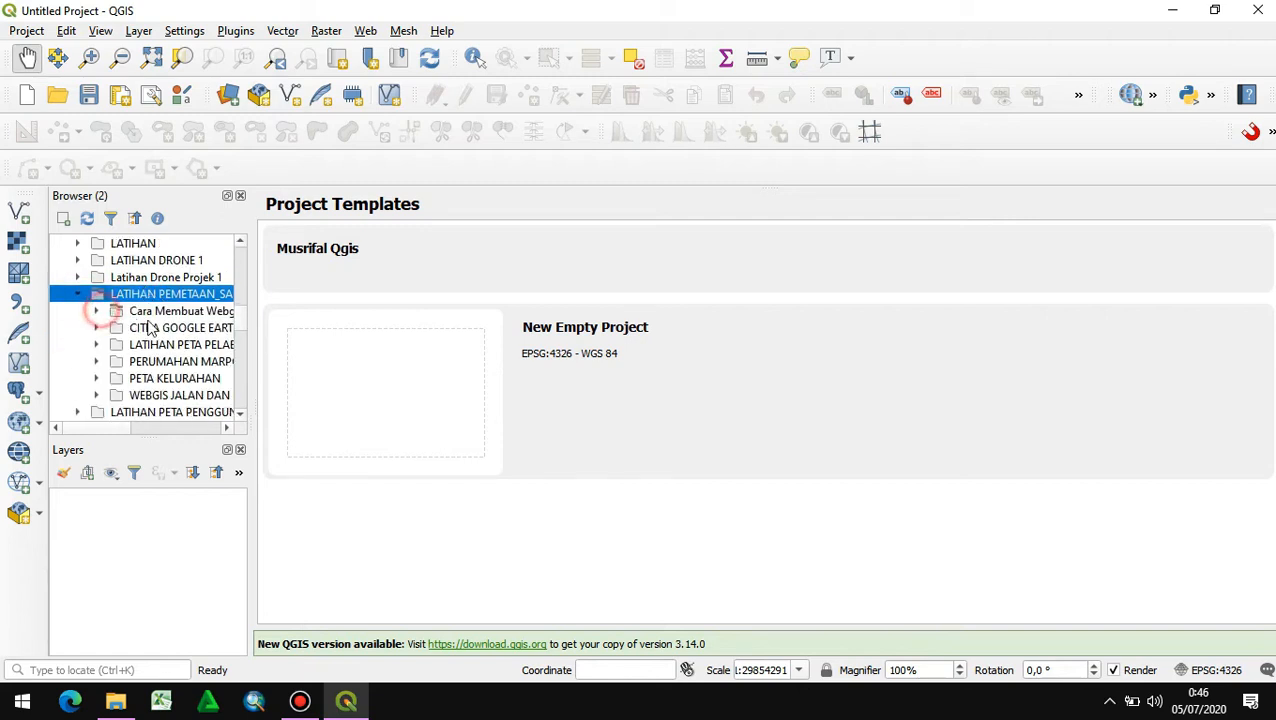
left_click(103, 316)
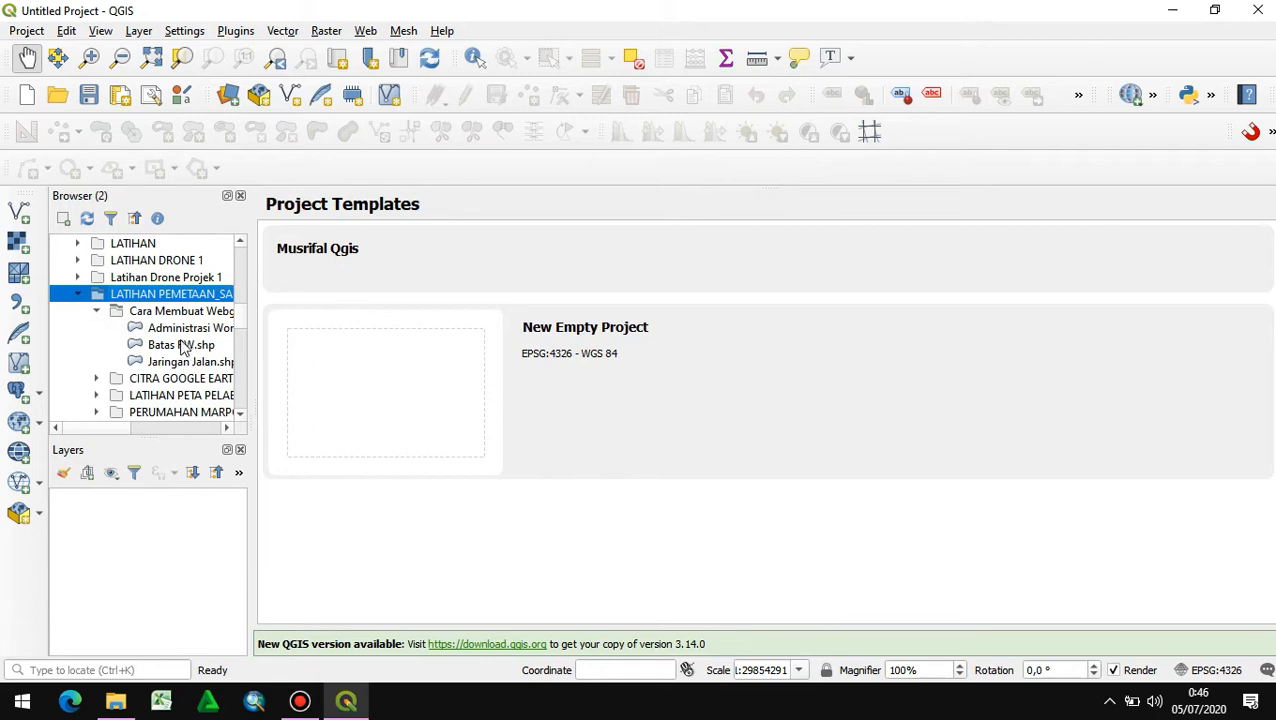
- Add the Administrasi Wonorejo, Jaringan Jalan and Batas RW shapefiles to the project as layers
double_click(181, 335)
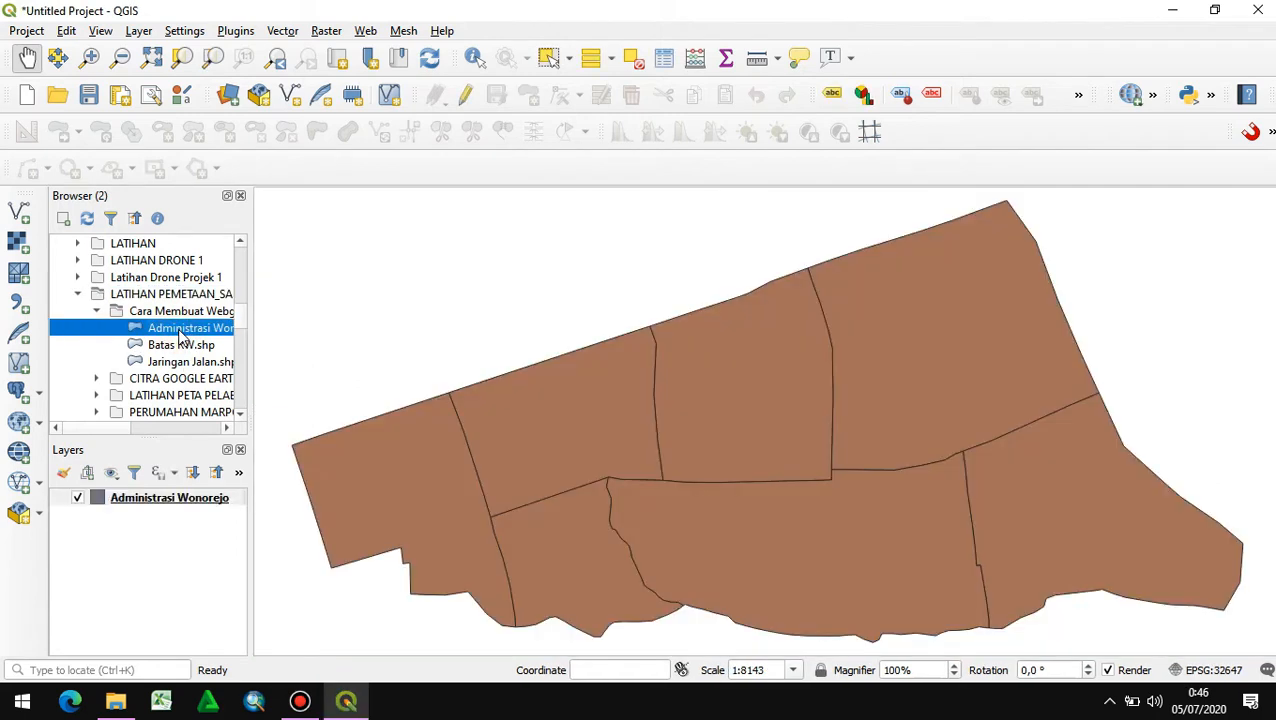
double_click(168, 362)
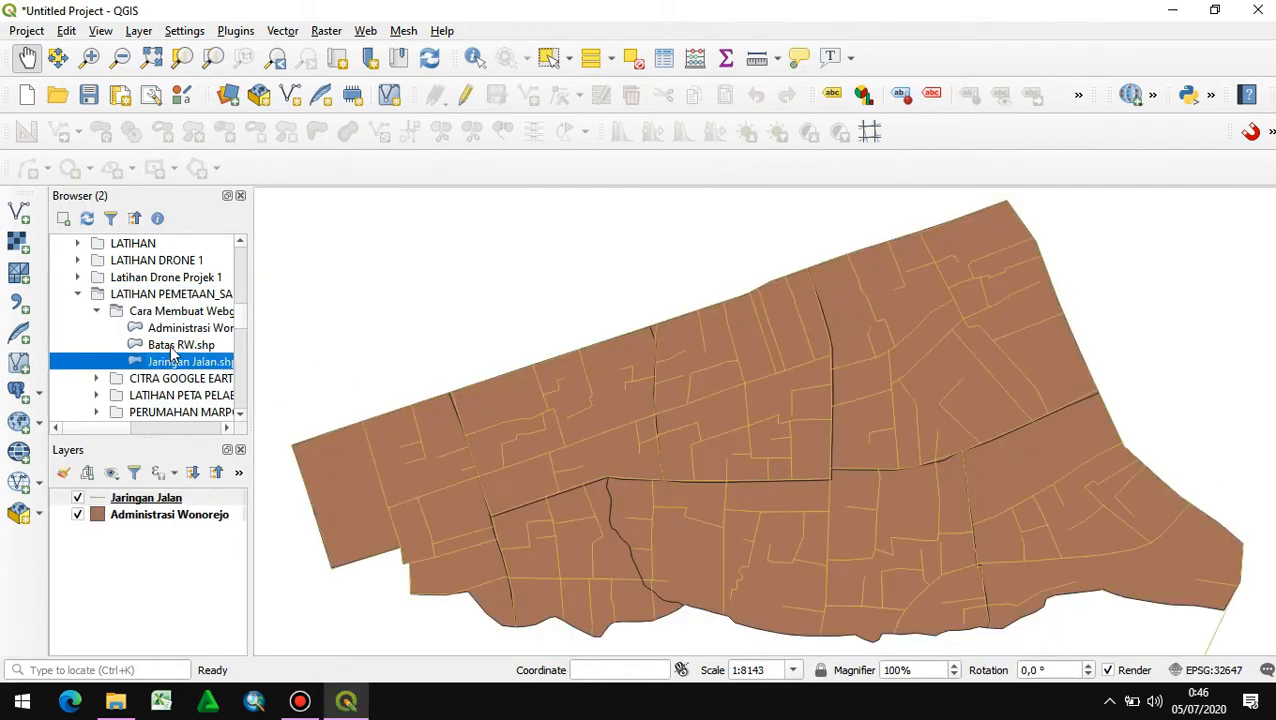
double_click(170, 346)
left_click_drag(789, 459, 740, 402)
scroll(720, 413, "down", 1)
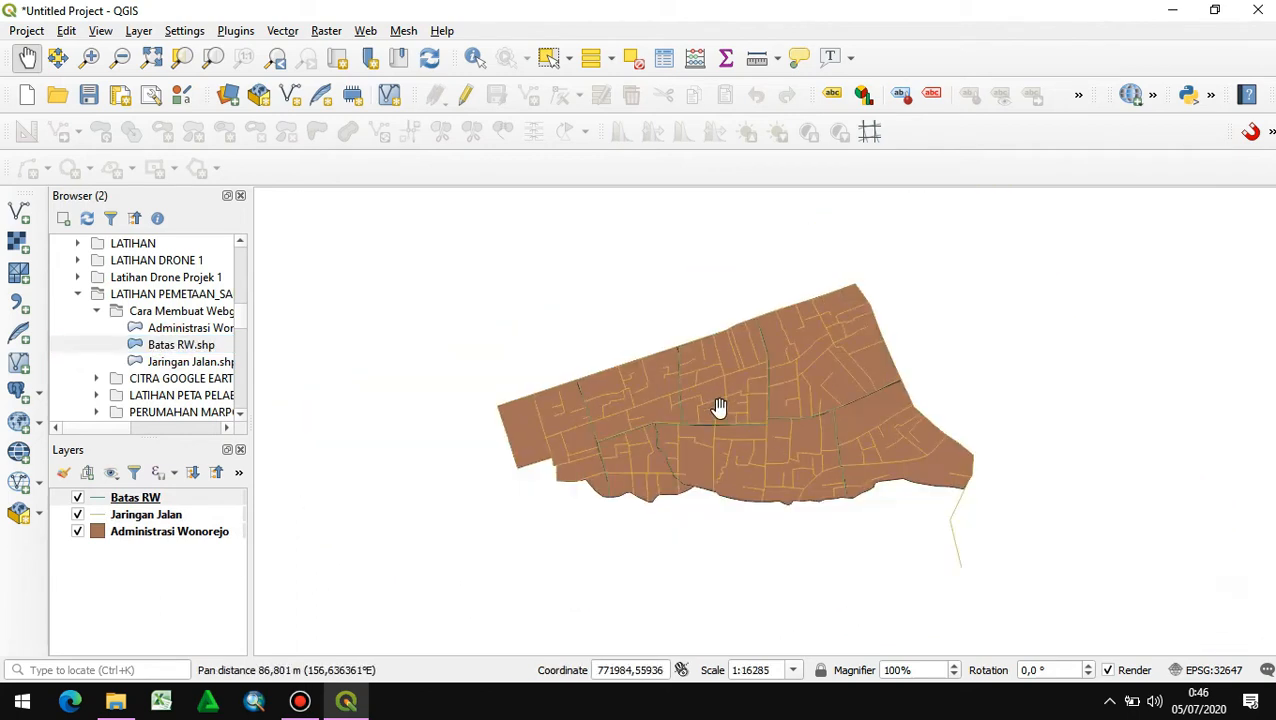
scroll(706, 436, "up", 1)
left_click_drag(726, 390, 732, 447)
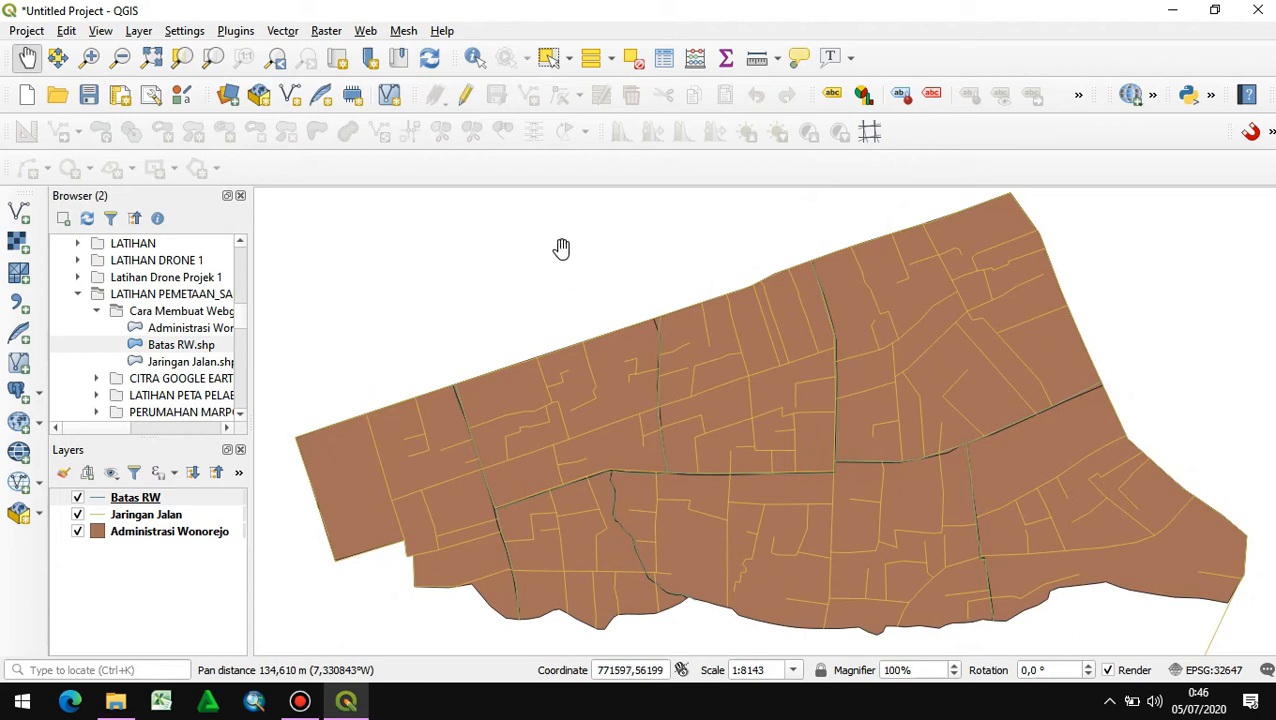
- Add the Google Satellite basemap from QuickMapServices to the project
left_click(365, 30)
mouse_move(430, 94)
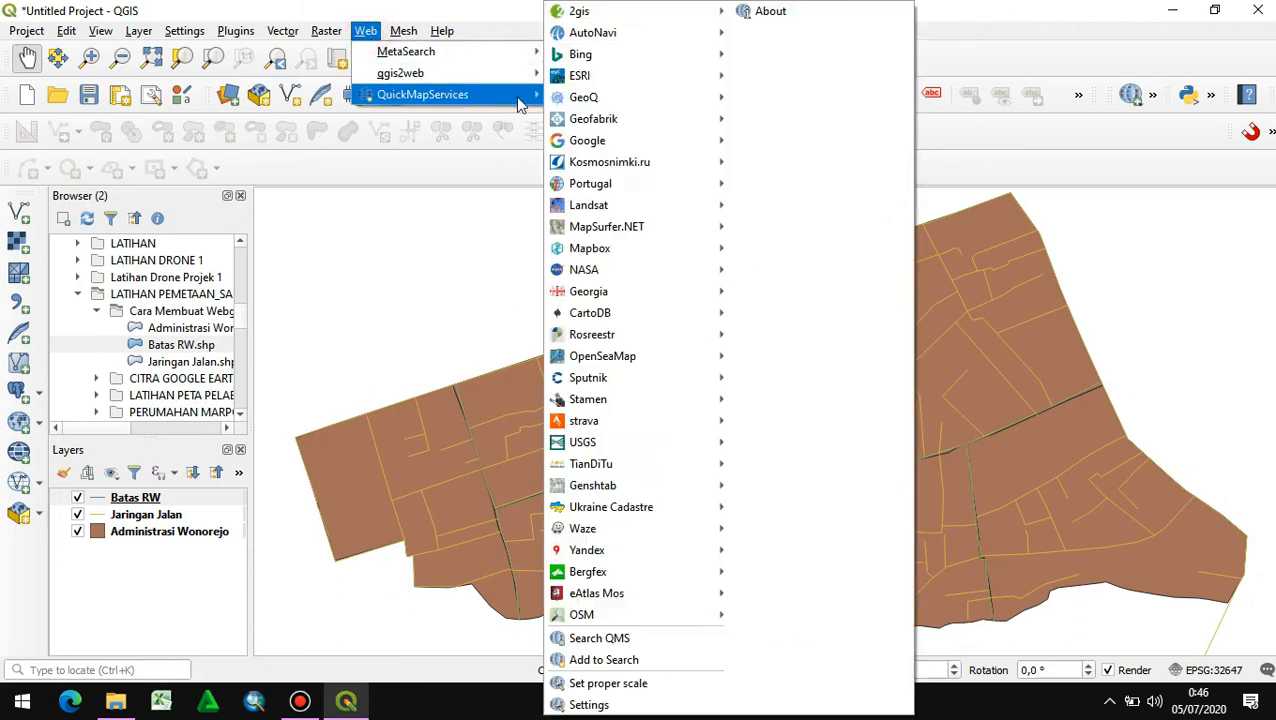
mouse_move(590, 140)
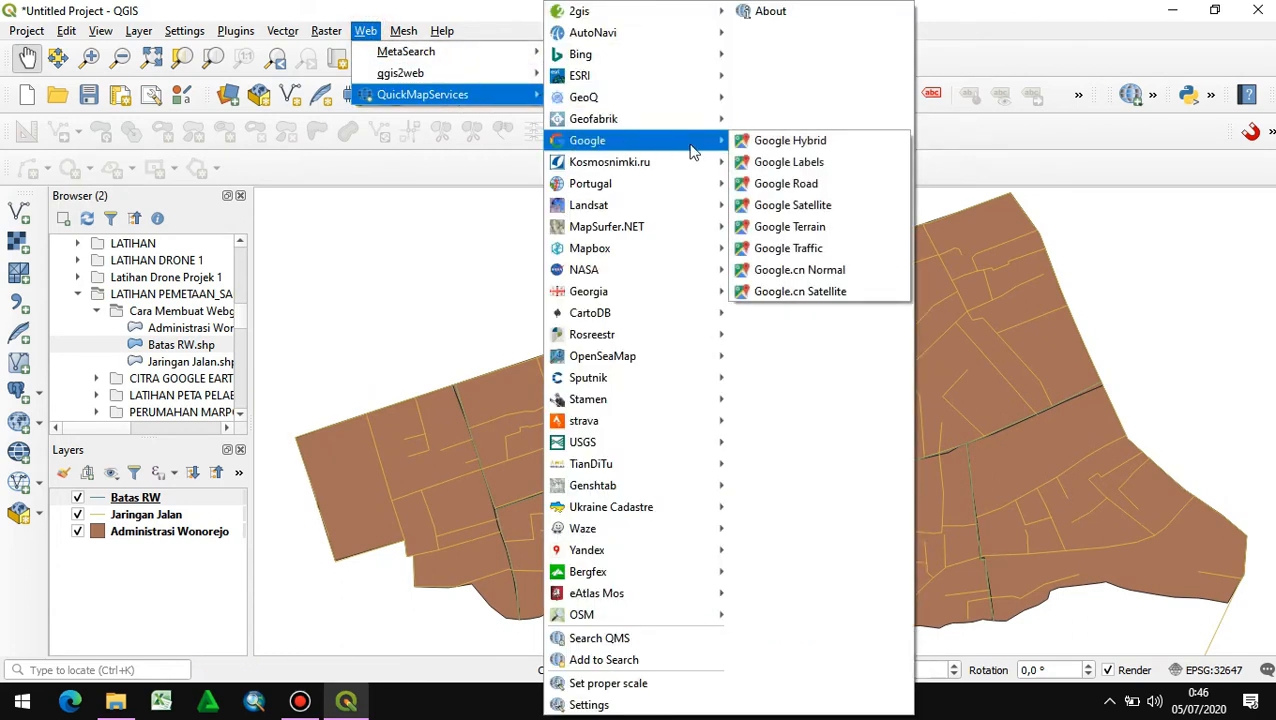
left_click(790, 205)
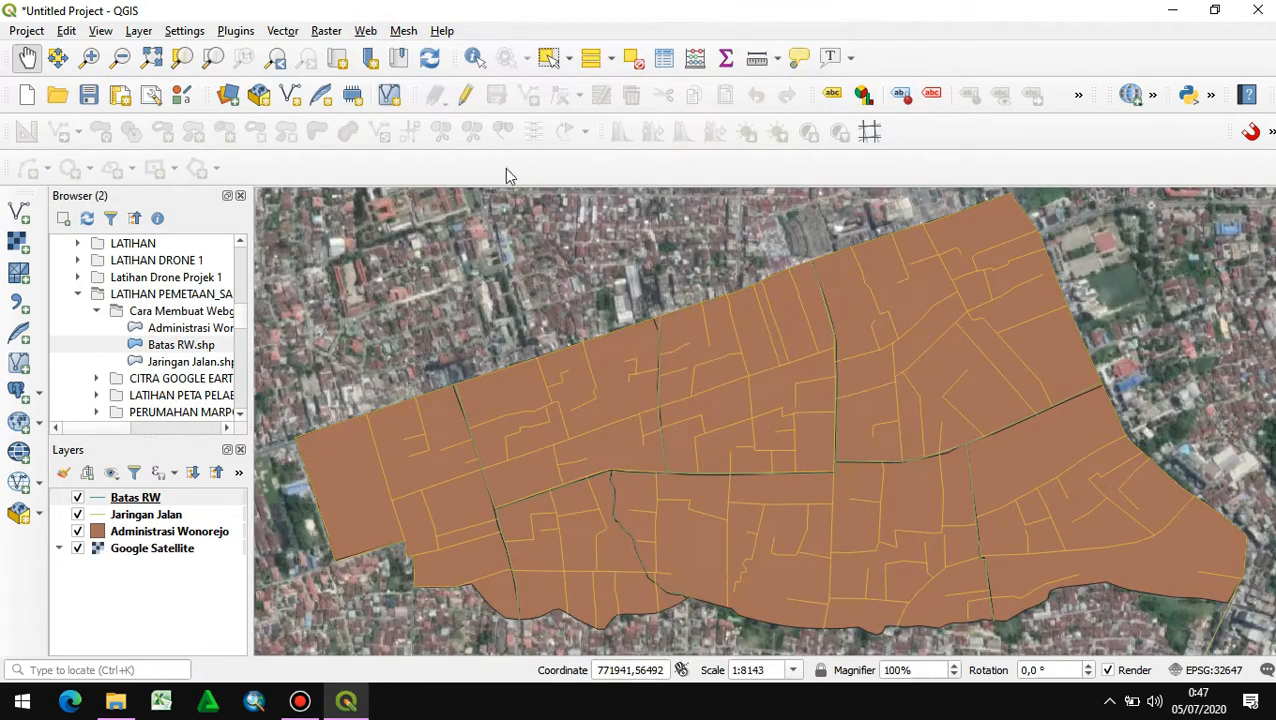
- Add the Google Road basemap from QuickMapServices and hide the Google Satellite layer
left_click(362, 32)
mouse_move(468, 93)
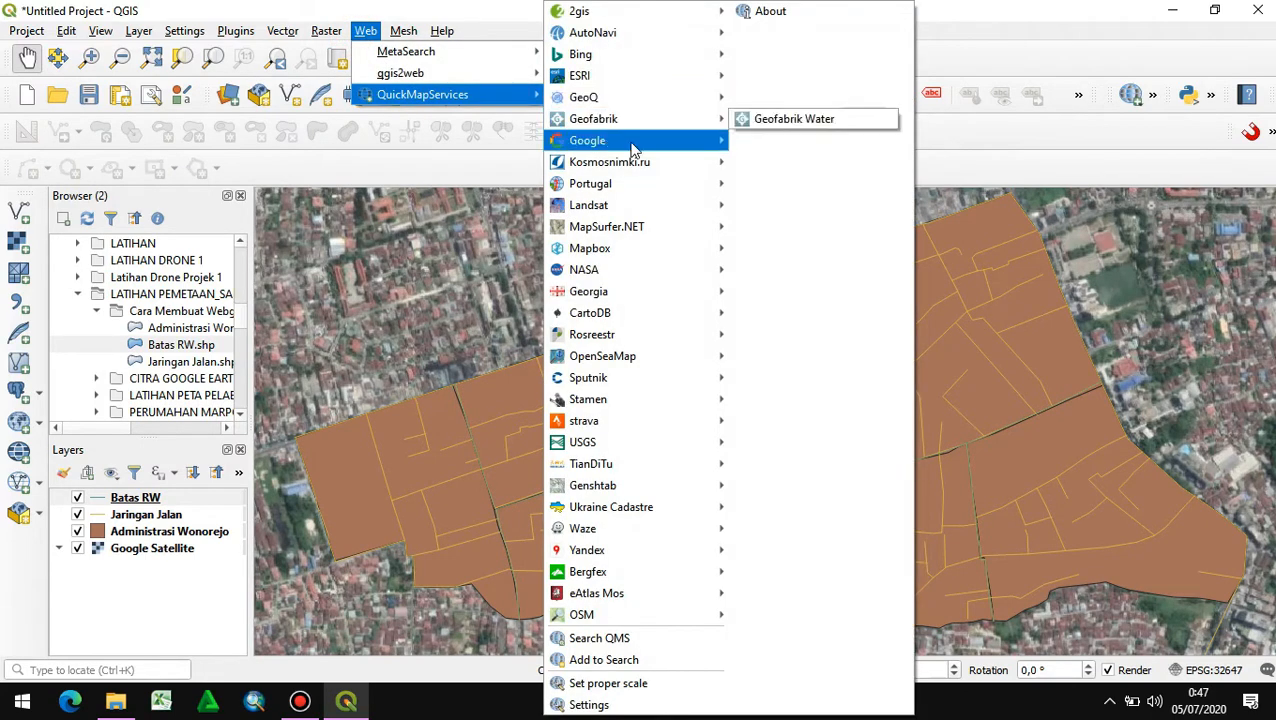
mouse_move(632, 148)
left_click(780, 182)
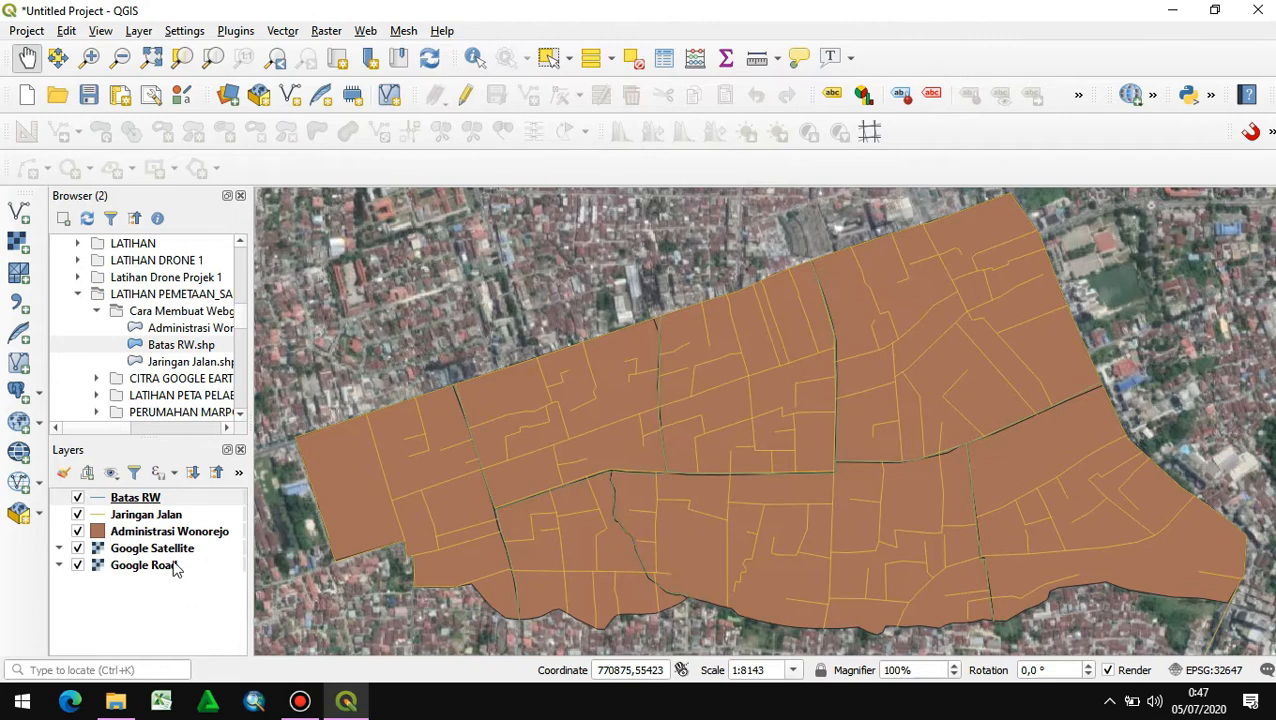
left_click(78, 548)
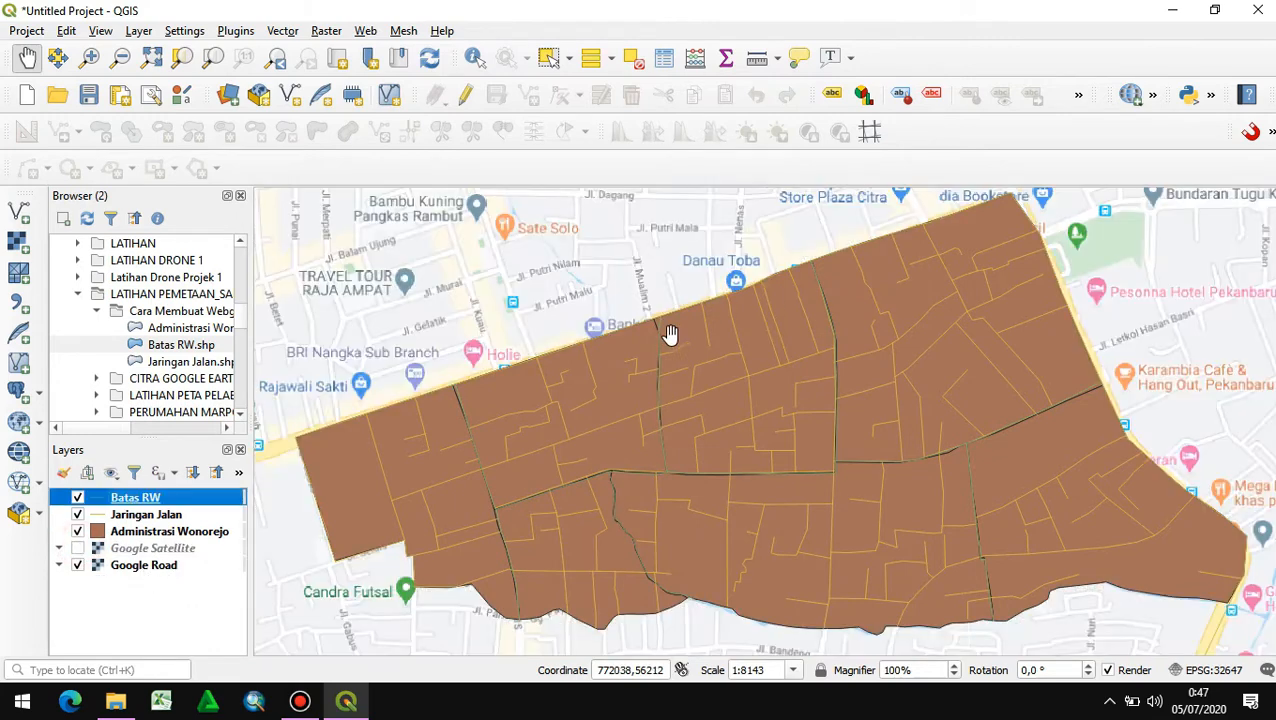
- Set the Administrasi Wonorejo layer's symbology to Categorized by the Nama RW field and classify its values with random colors
right_click(128, 530)
left_click(152, 513)
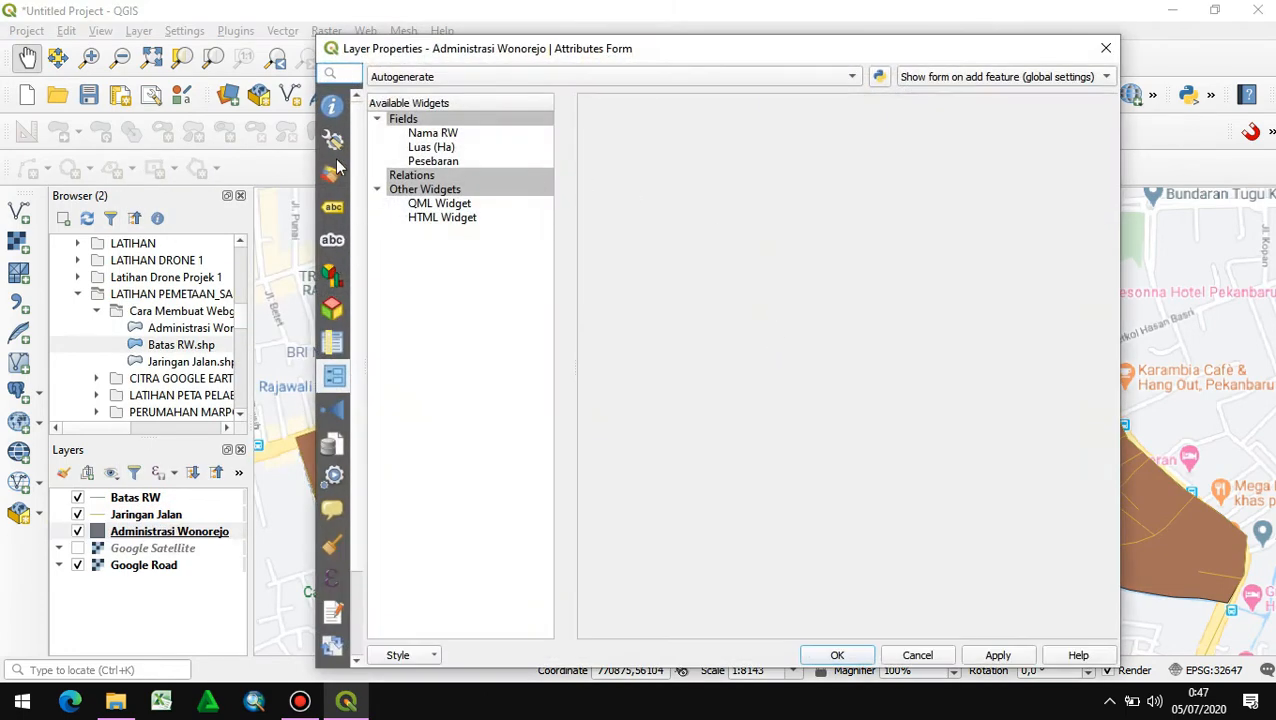
left_click(335, 174)
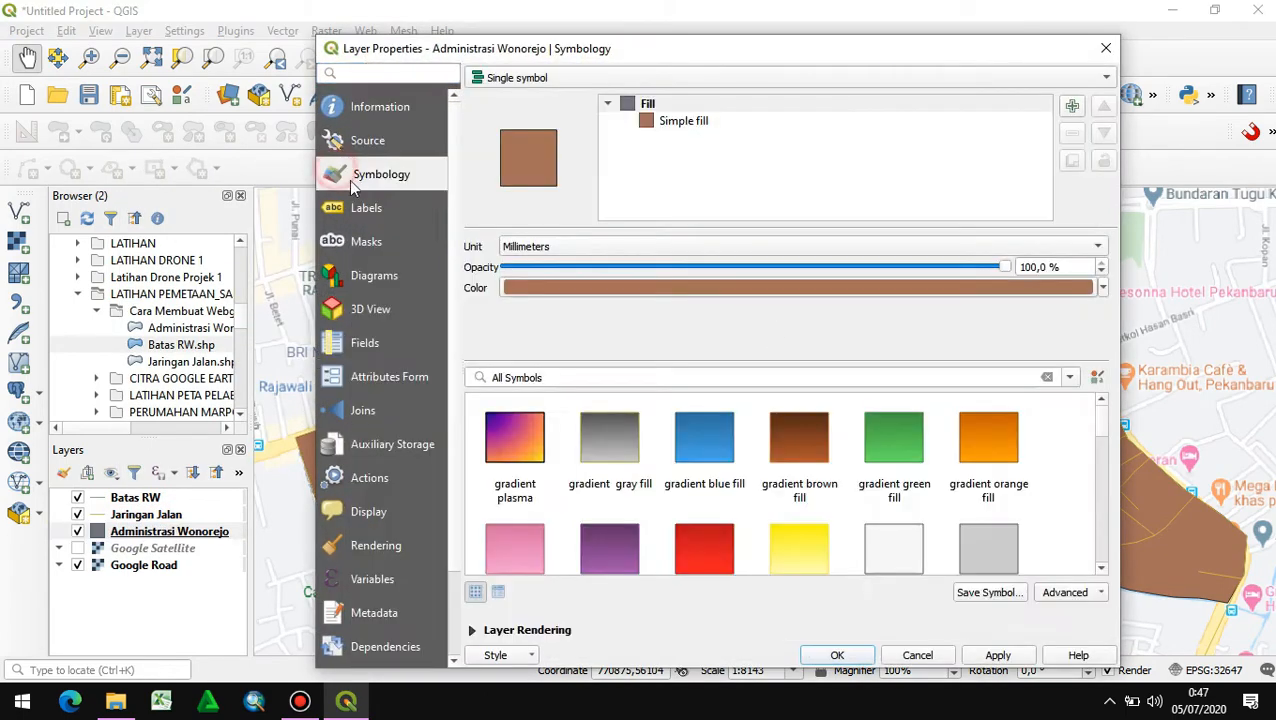
left_click(515, 78)
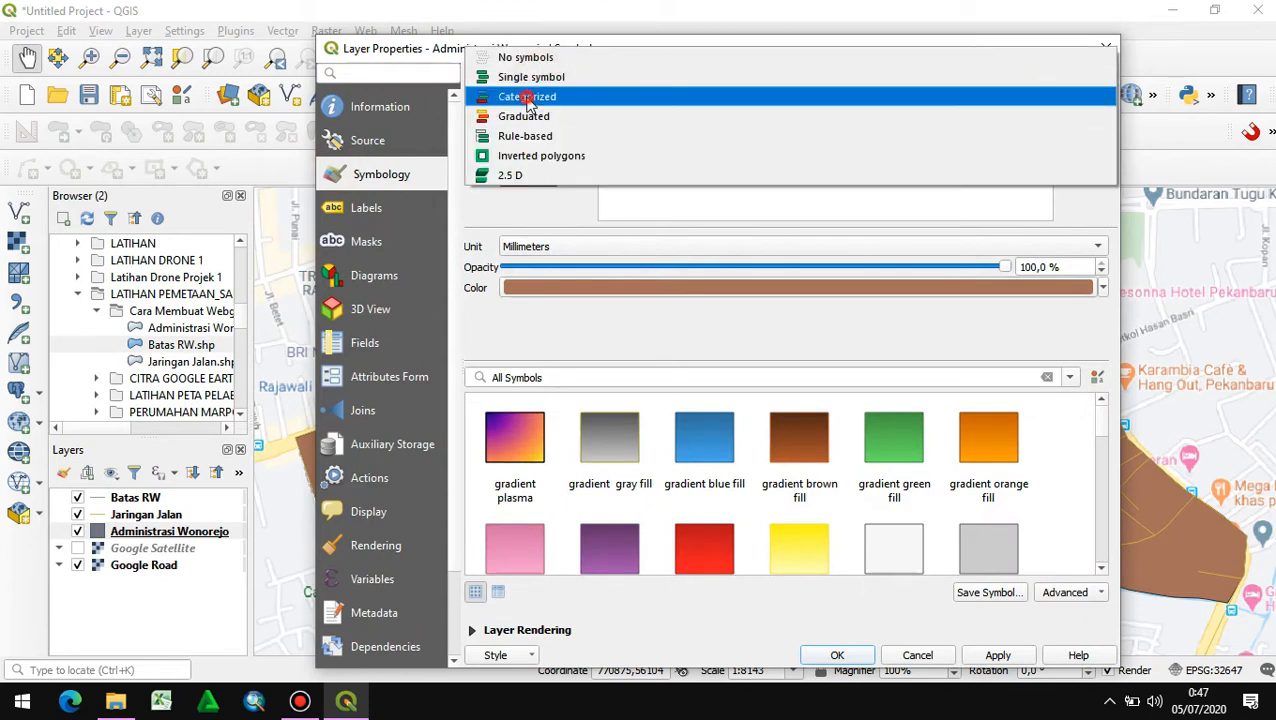
left_click(529, 97)
left_click(1078, 106)
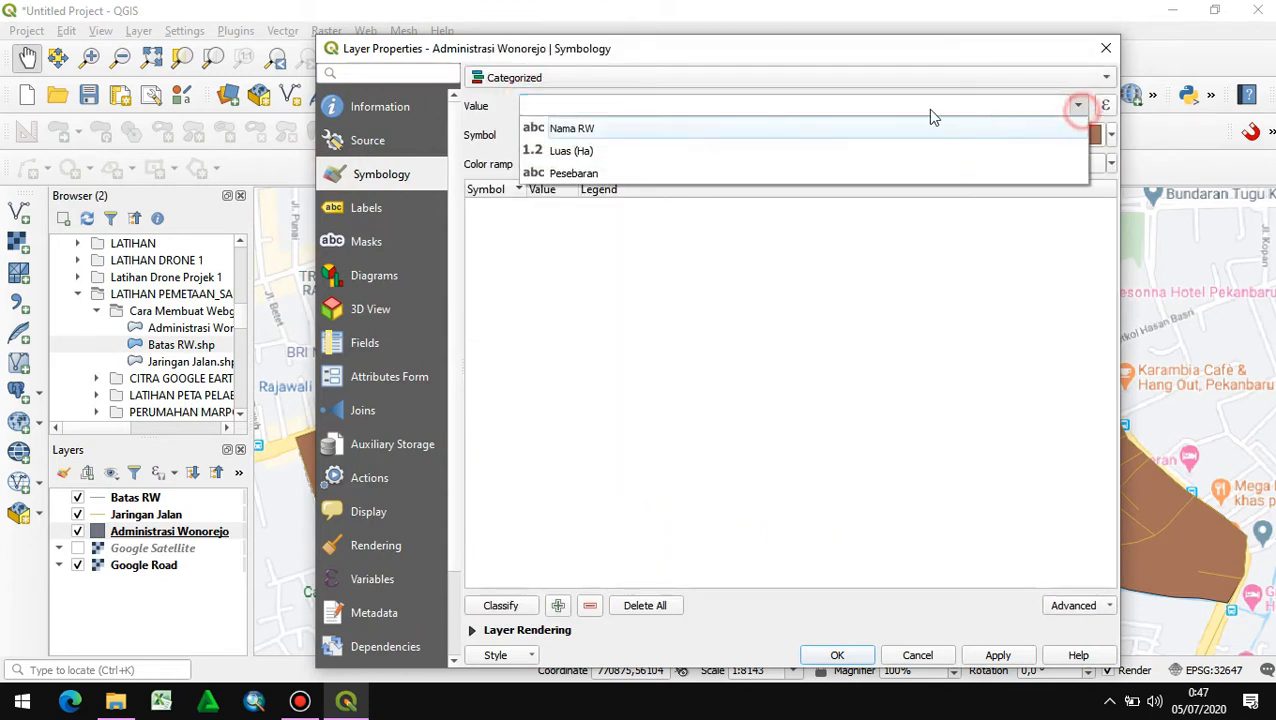
left_click(664, 128)
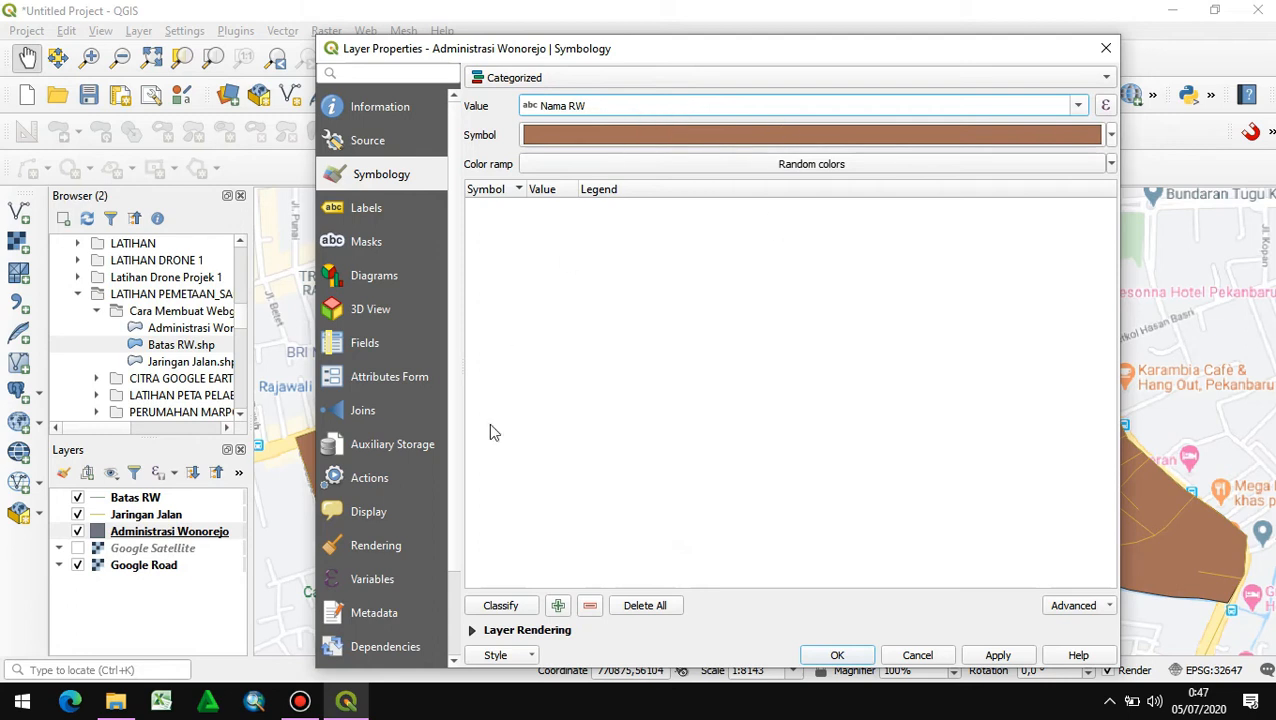
left_click(500, 605)
- Remove the all-other-values class from the Administrasi Wonorejo categories and apply the symbology
left_click(561, 324)
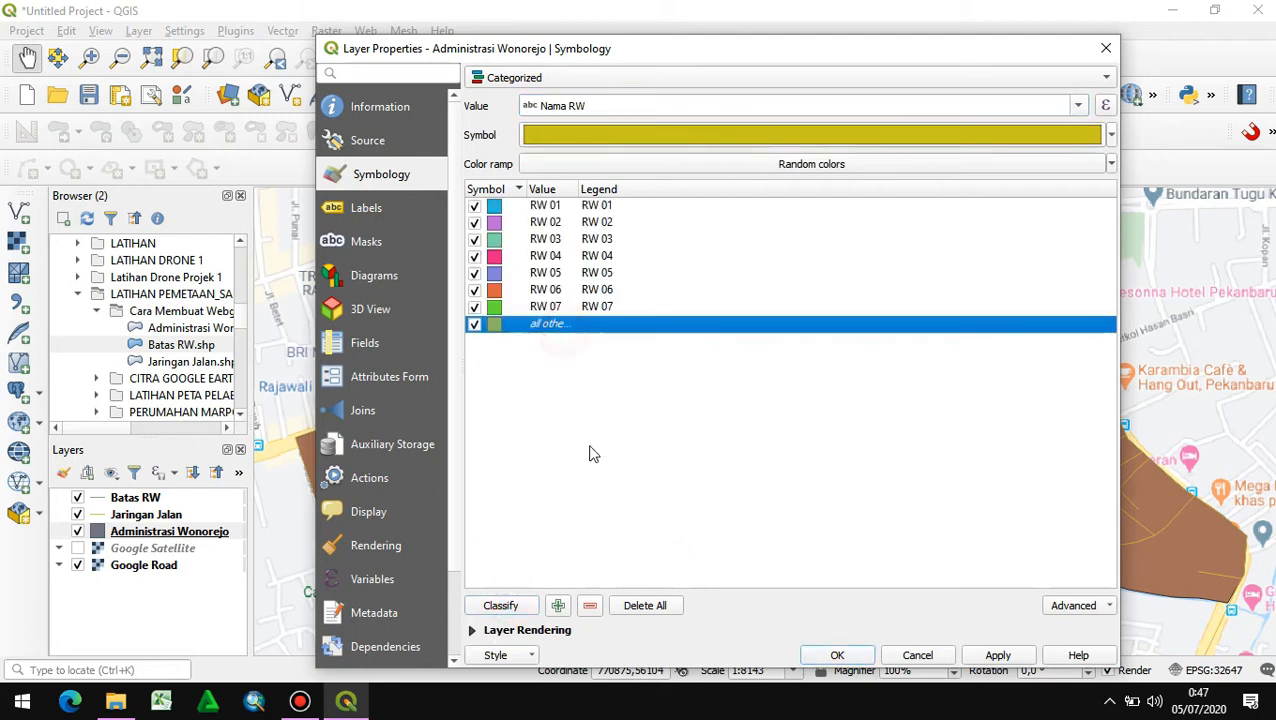
left_click(590, 605)
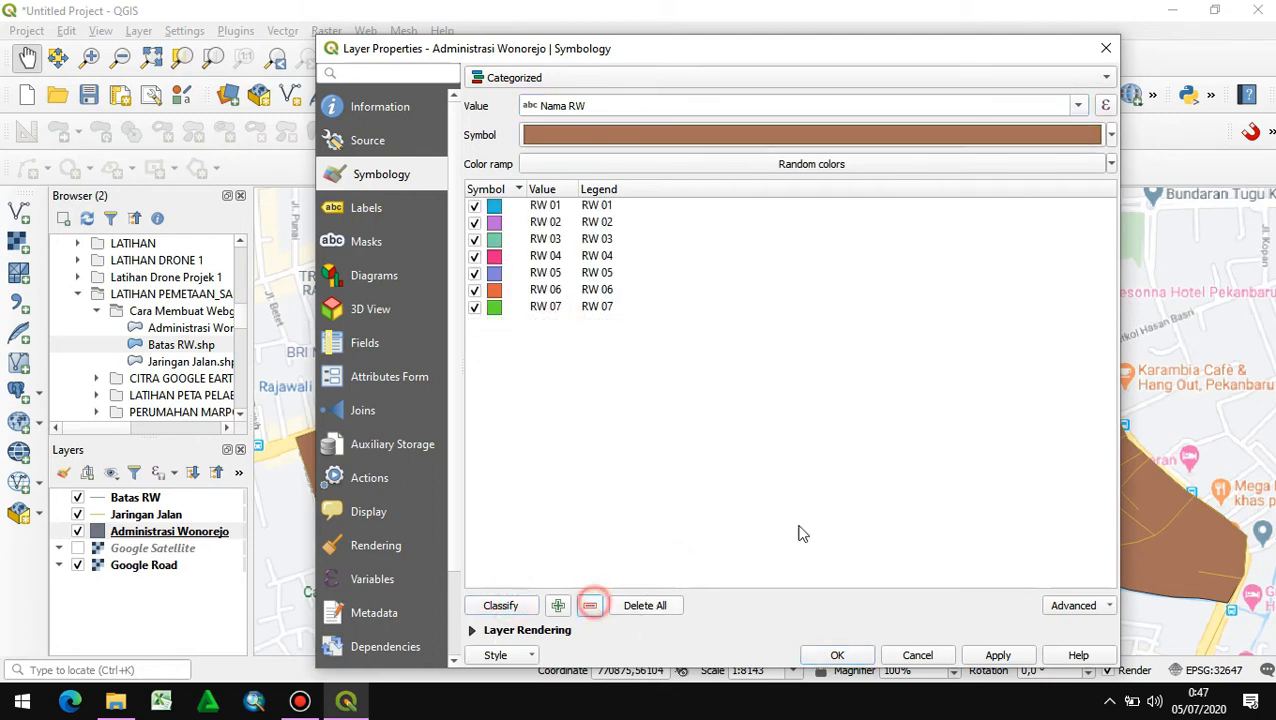
left_click(837, 657)
left_click(769, 530)
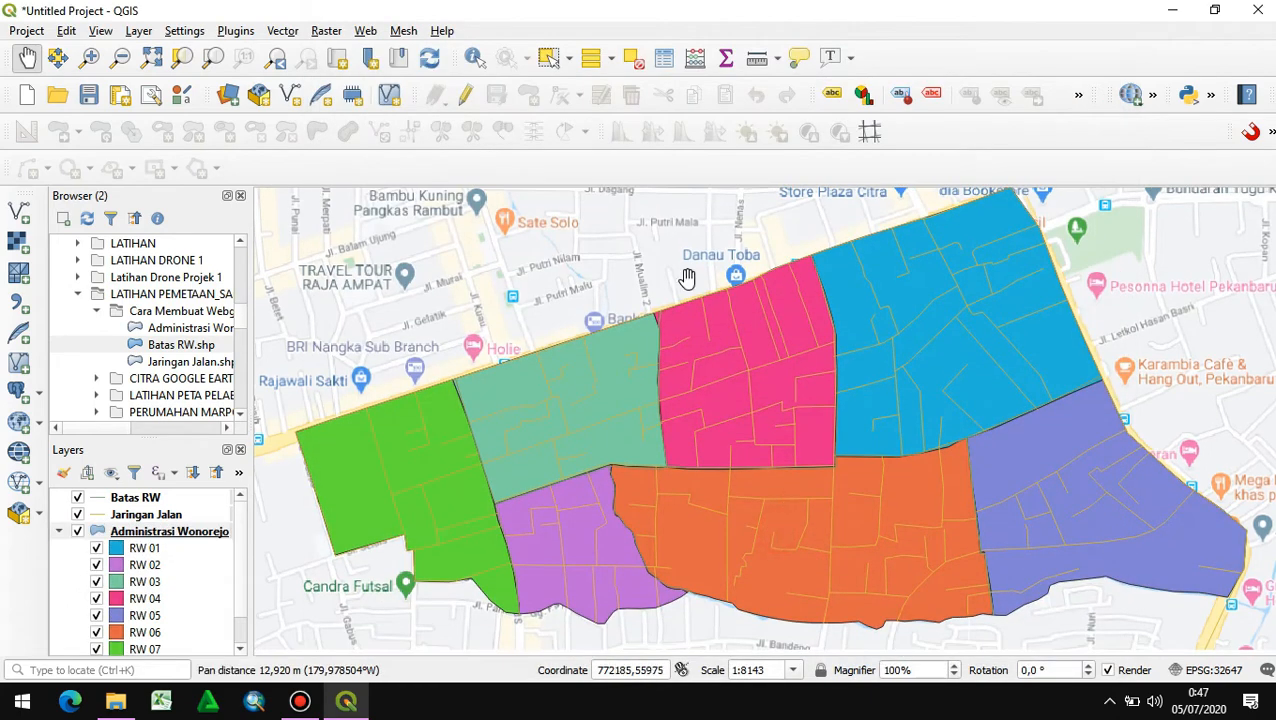
- Categorize the Jaringan Jalan layer's symbology by the Kelas Jala field, classify its values and remove the all-other-values class
right_click(130, 517)
left_click(142, 509)
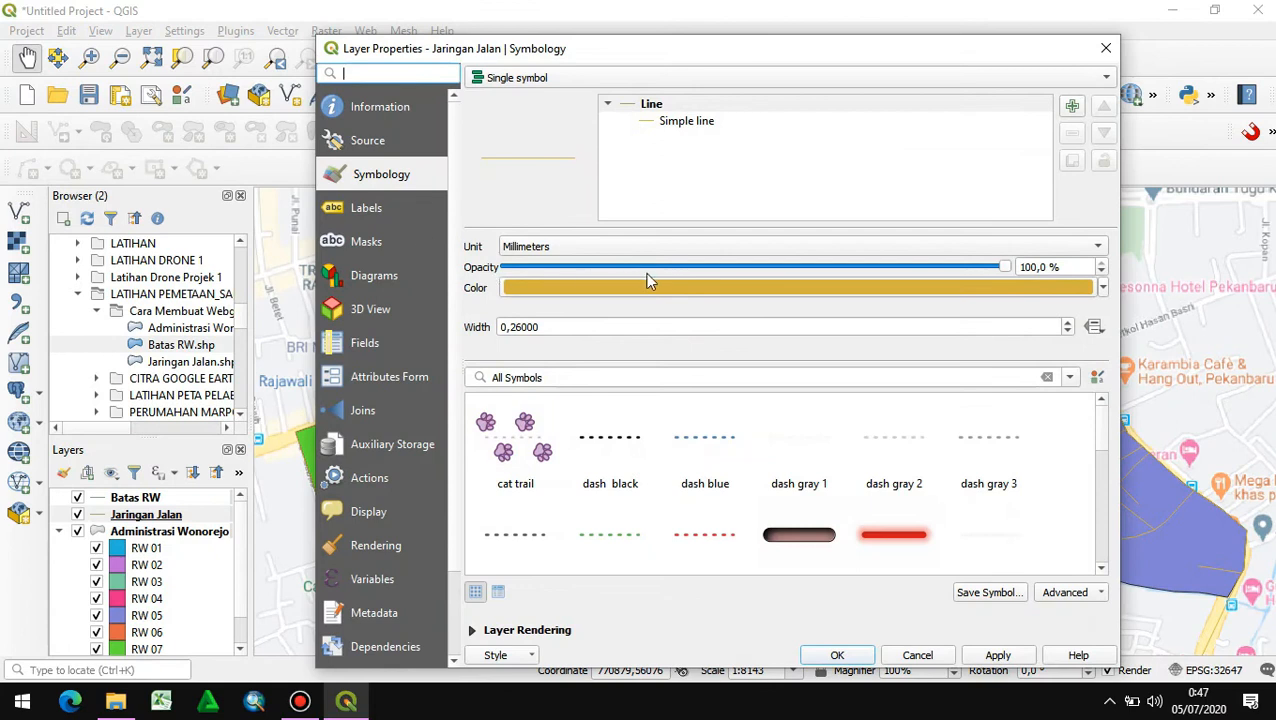
left_click(700, 78)
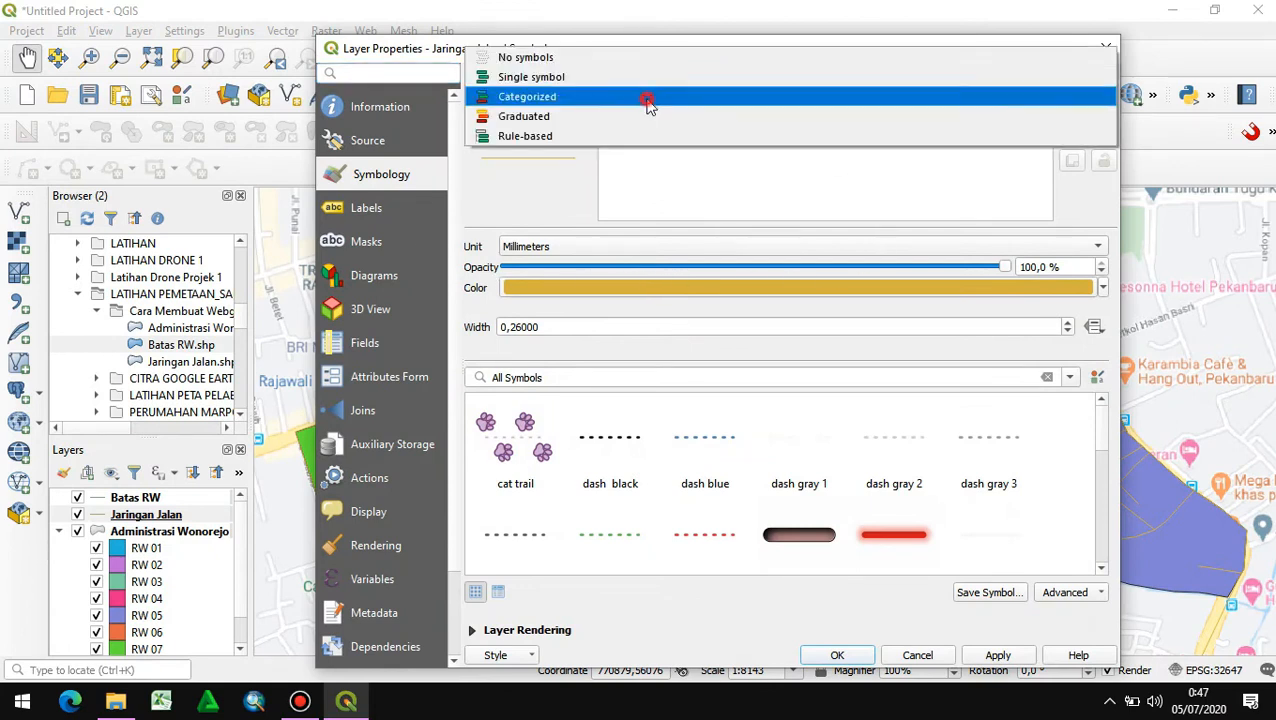
left_click(650, 100)
left_click(1078, 106)
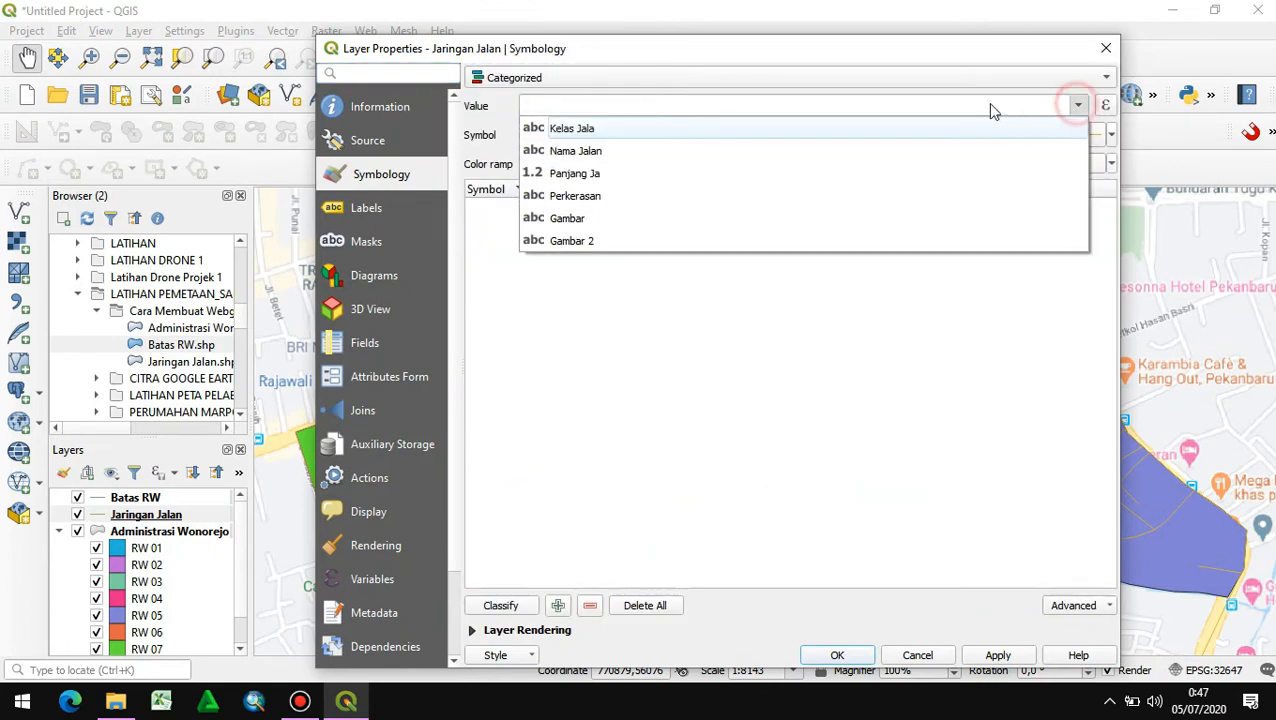
left_click(622, 140)
left_click(500, 605)
left_click(540, 309)
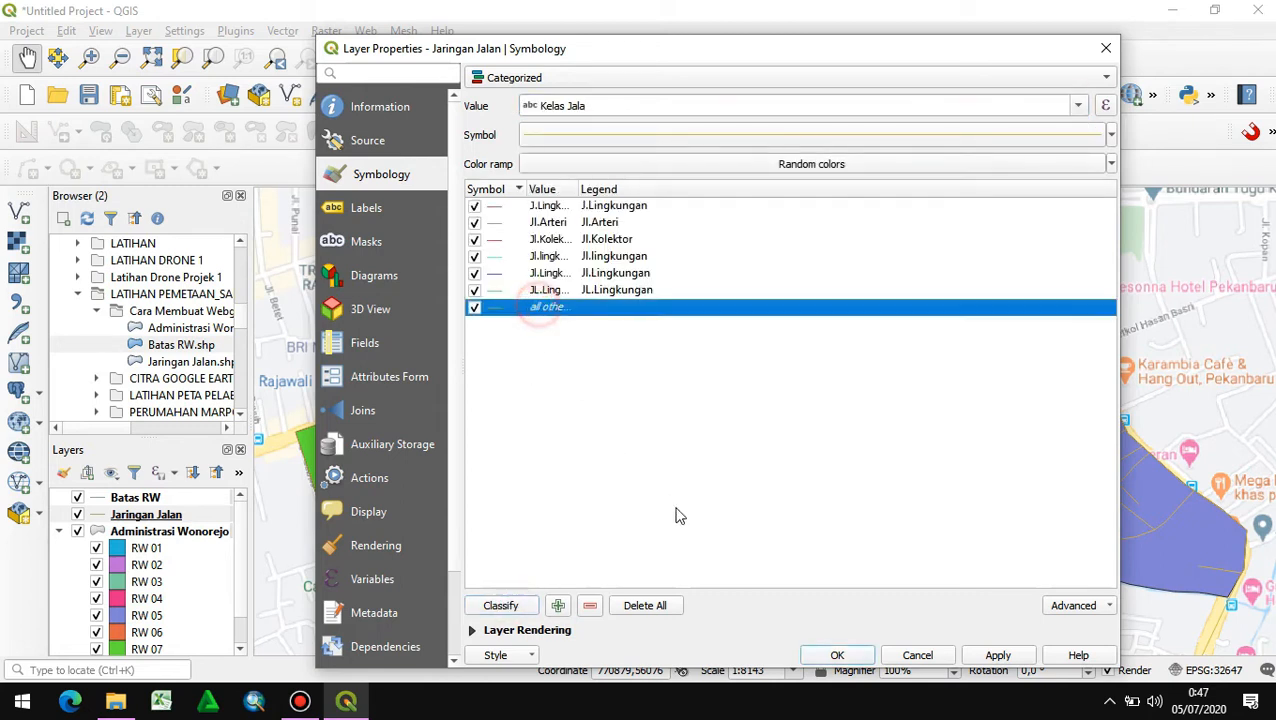
left_click(590, 605)
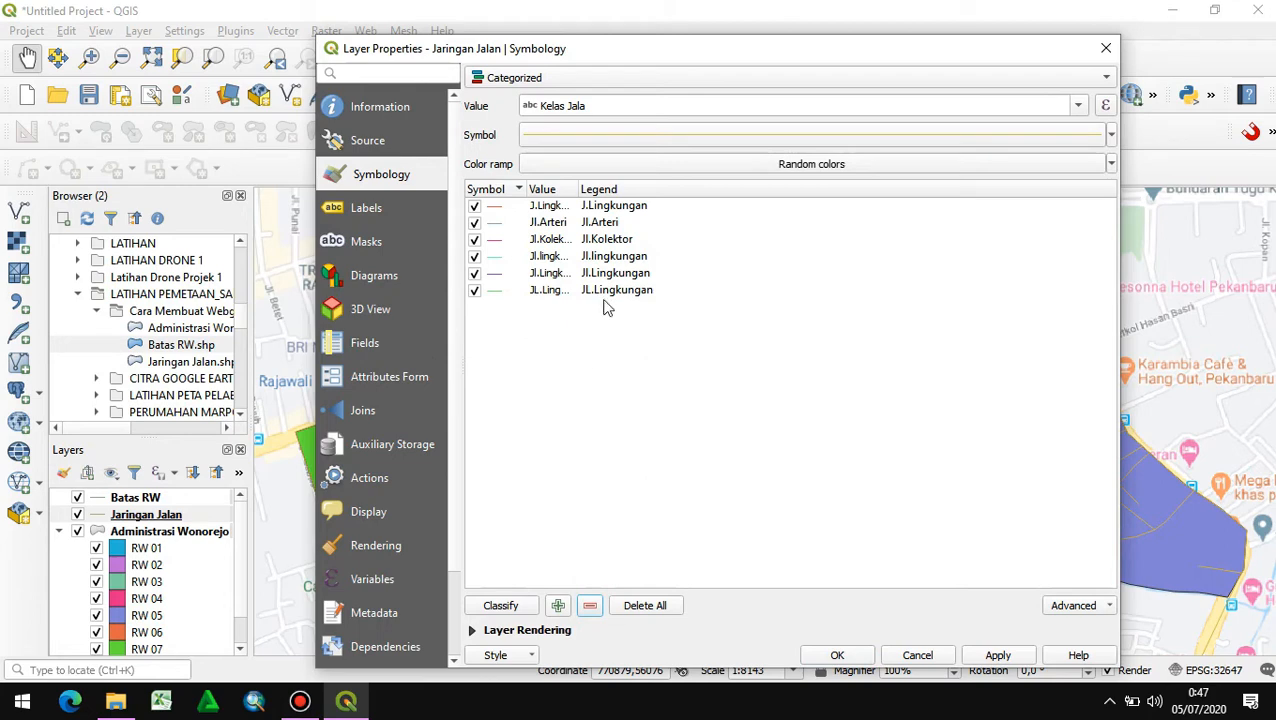
- Apply the road categories and style the Jl.Arteri class as a red line 1.06 mm wide
left_click(822, 657)
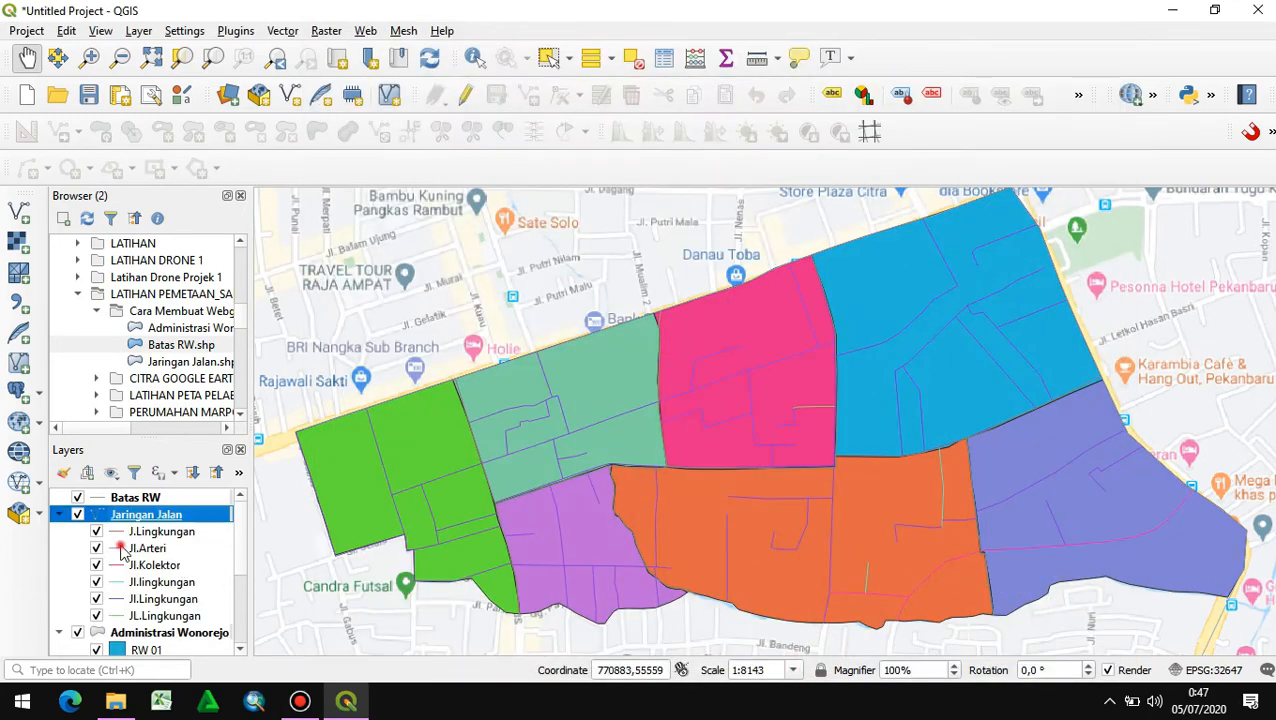
double_click(121, 549)
left_click(1043, 292)
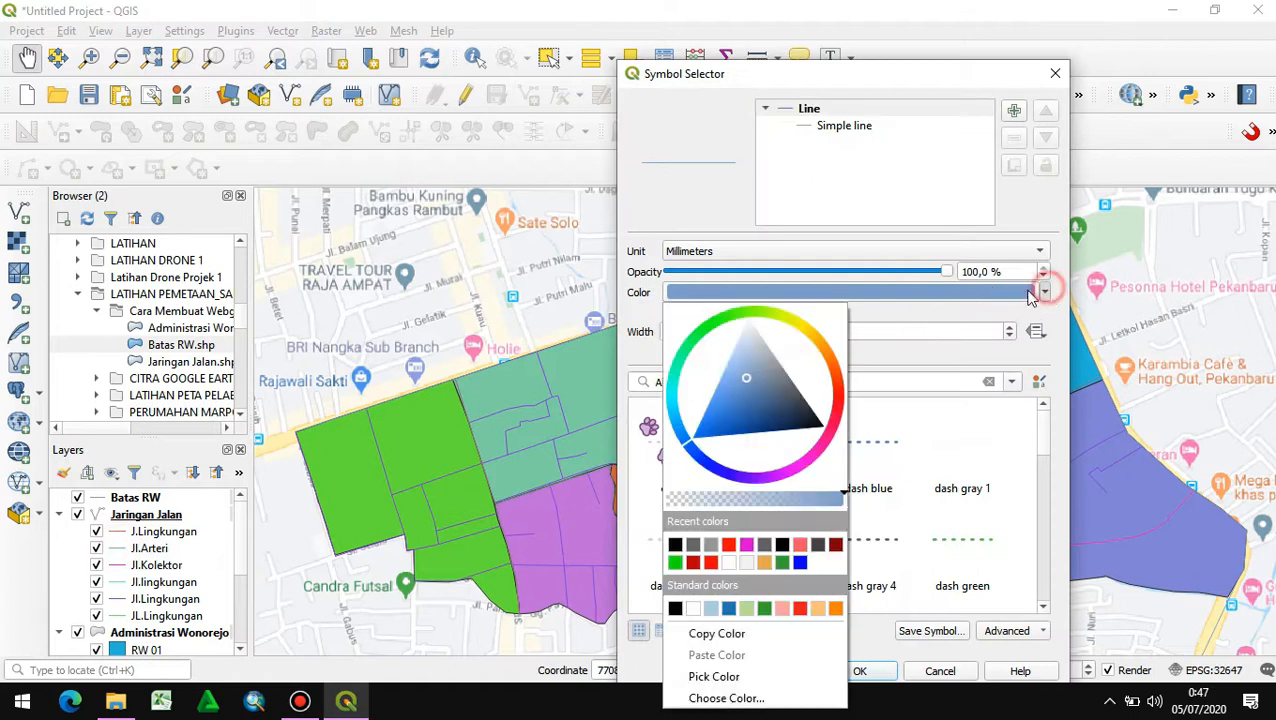
left_click(840, 392)
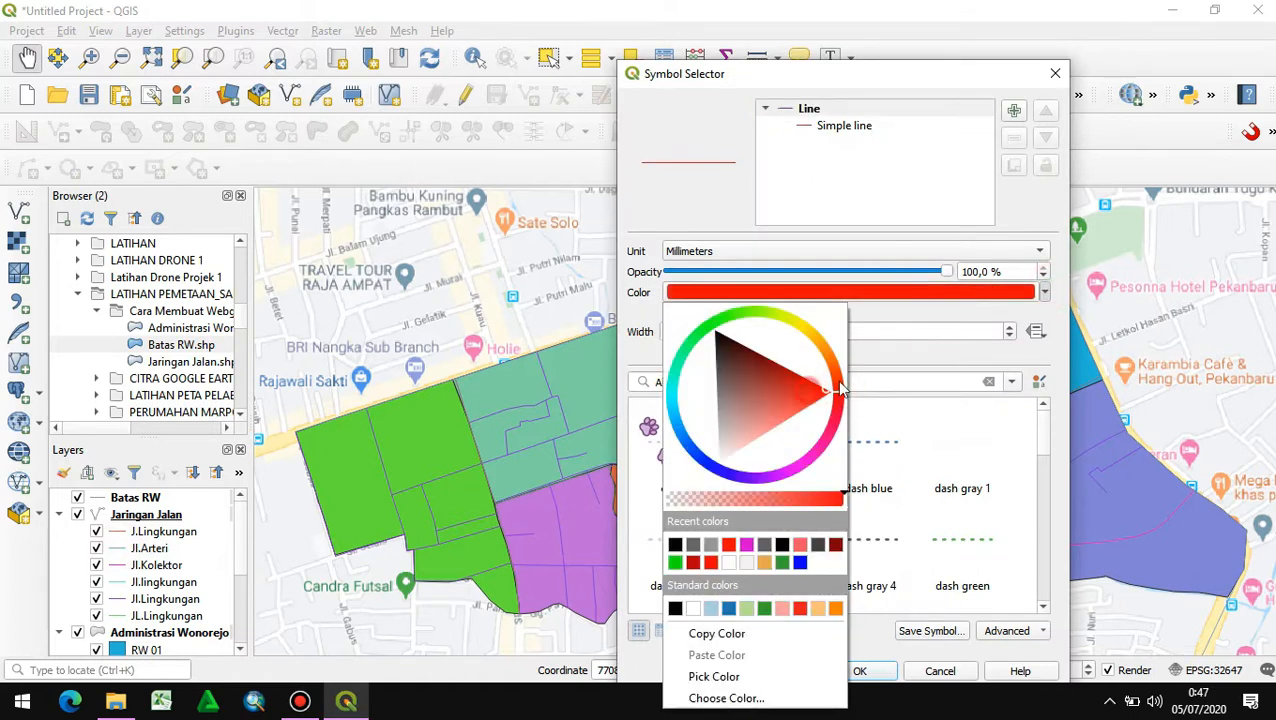
left_click(925, 328)
left_click(1010, 327)
left_click(1010, 327)
left_click(1010, 327)
left_click(1010, 327)
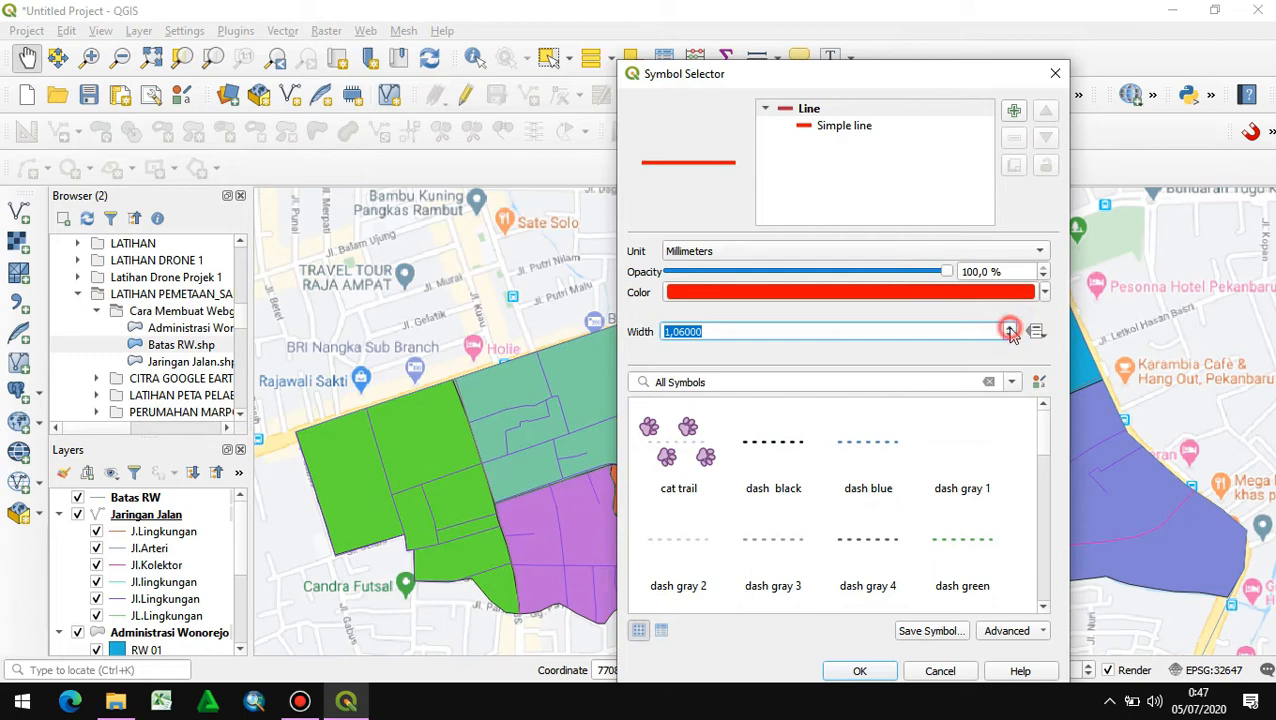
left_click(858, 671)
- Change the line color of the J.Lingkungan road class to grey
double_click(118, 548)
left_click(1044, 292)
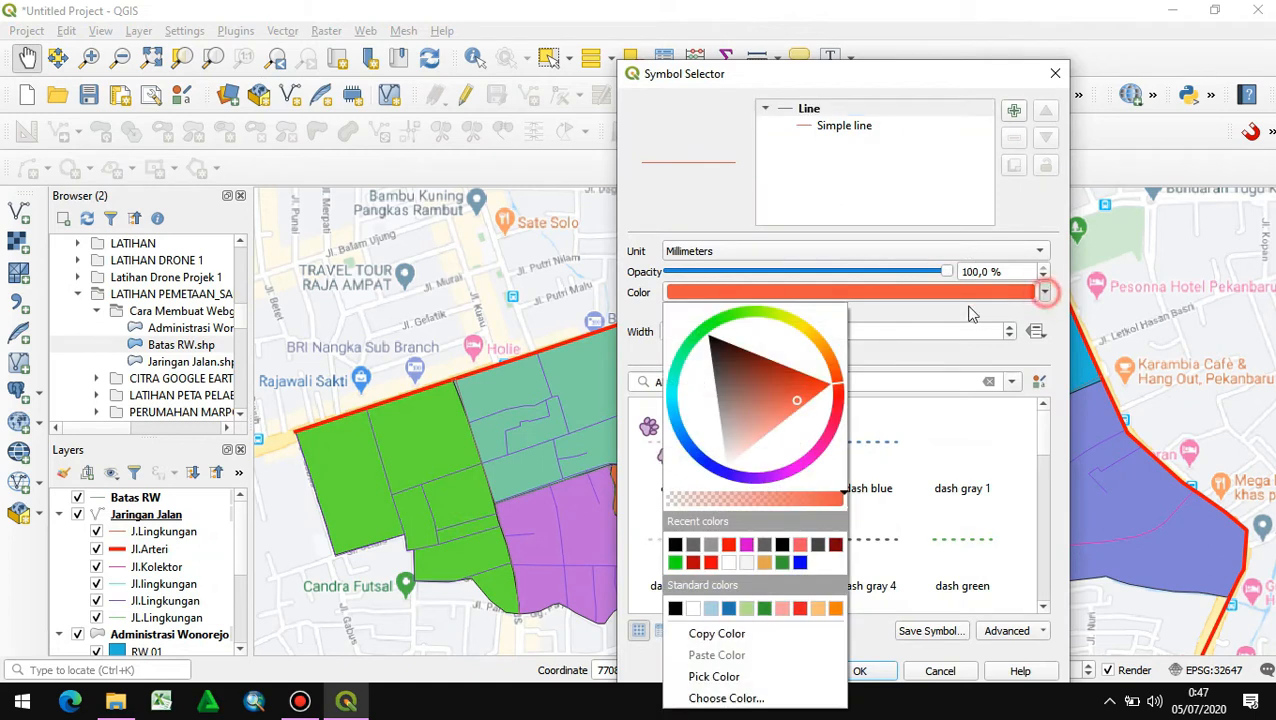
left_click(712, 429)
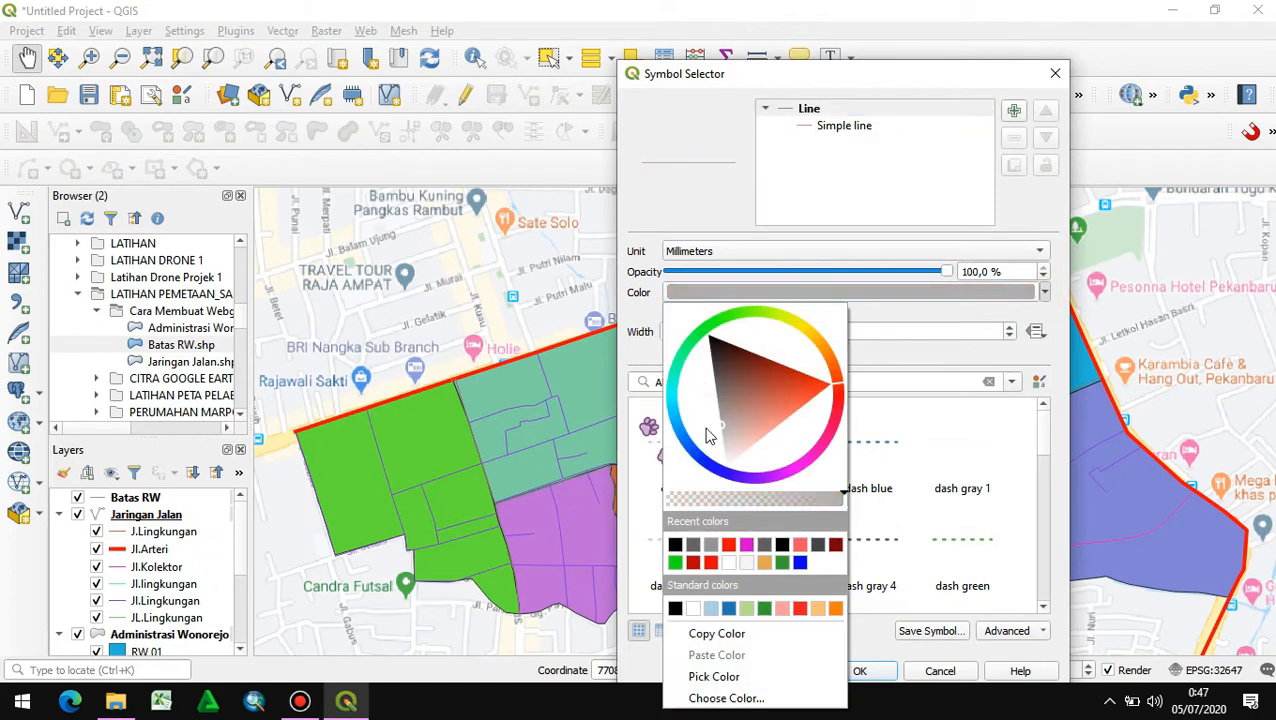
left_click(866, 672)
left_click(866, 672)
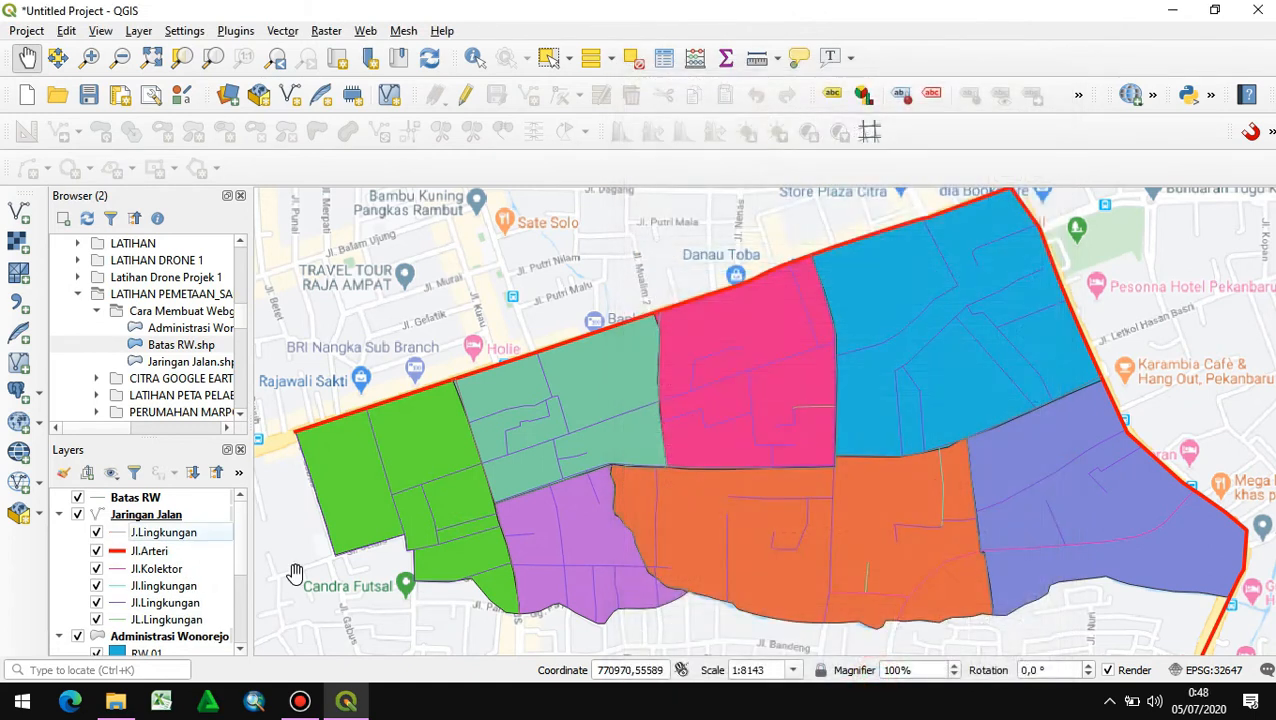
- Style the Jl.Kolektor road class as an orange line 0.66 mm wide
double_click(119, 569)
left_click(1044, 292)
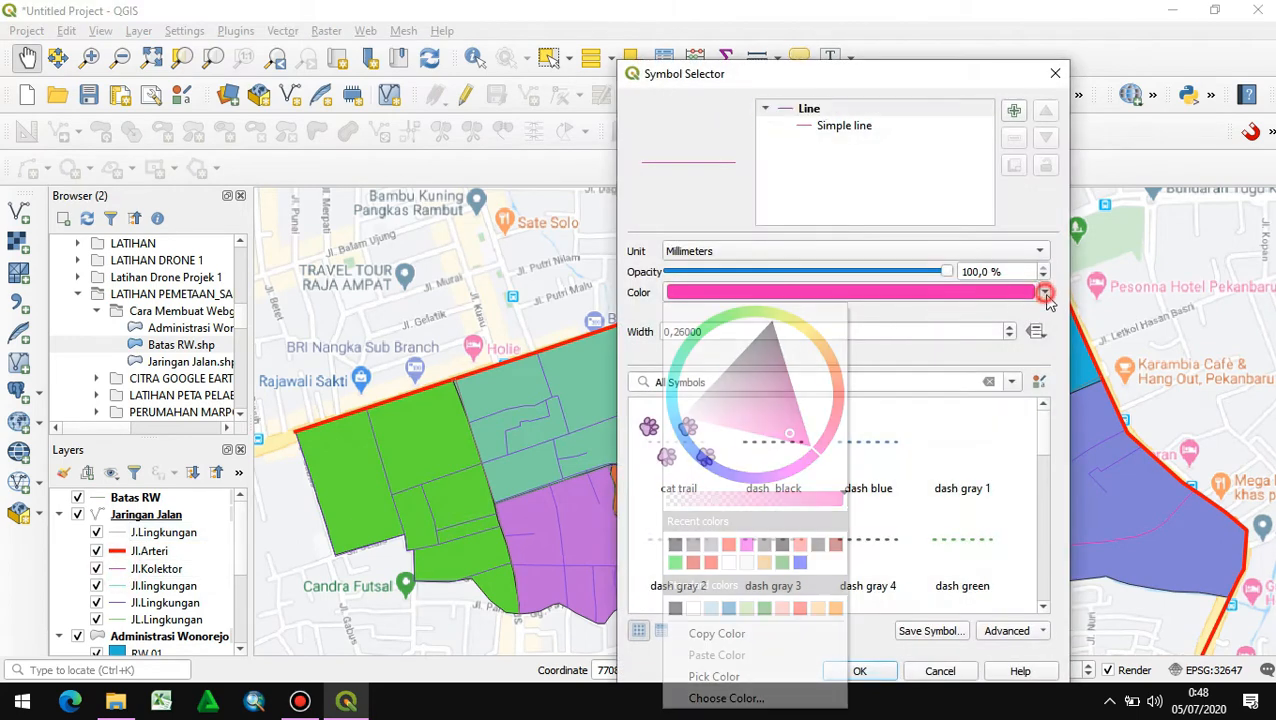
left_click_drag(836, 370, 828, 350)
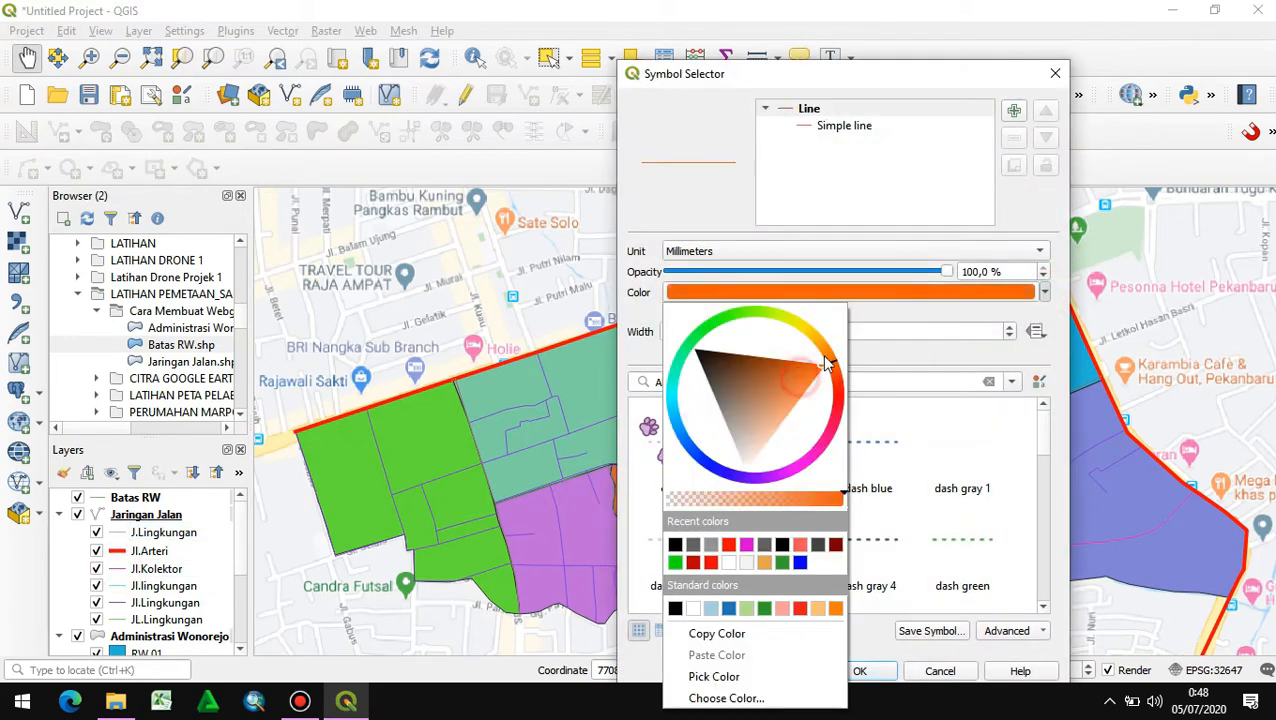
left_click(900, 315)
left_click(1008, 327)
left_click(1008, 327)
left_click(1008, 328)
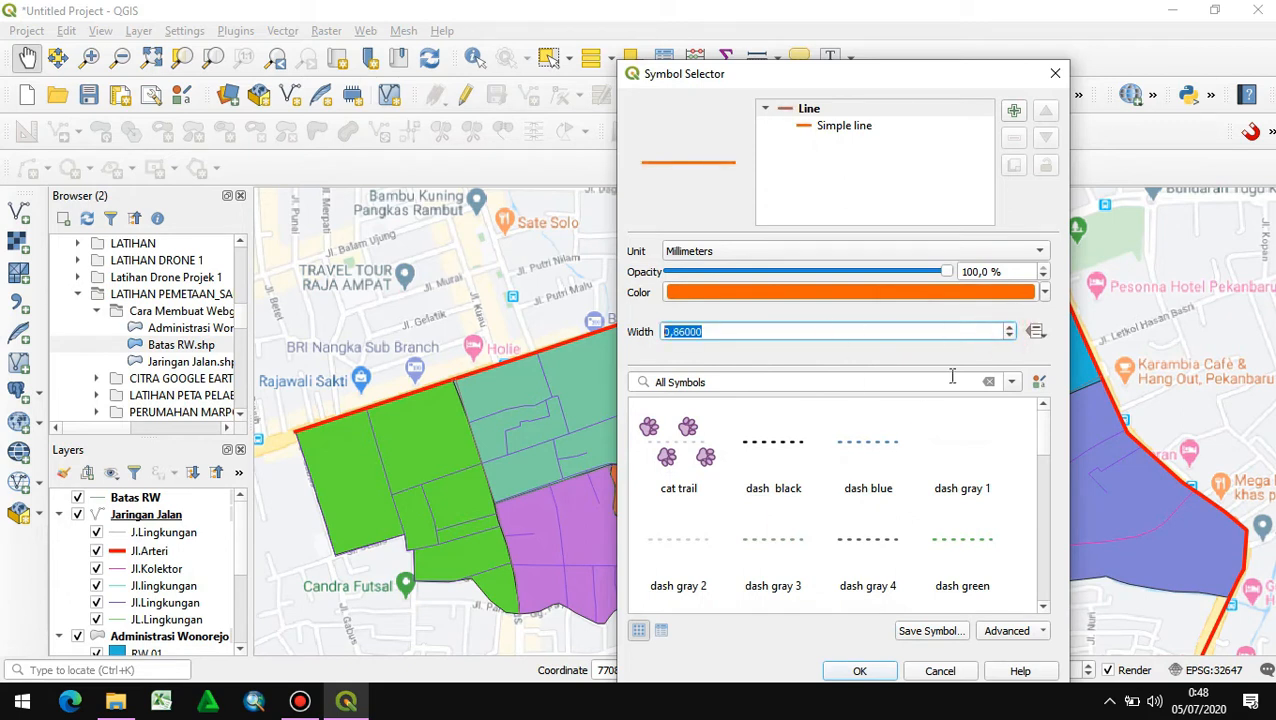
left_click(1009, 336)
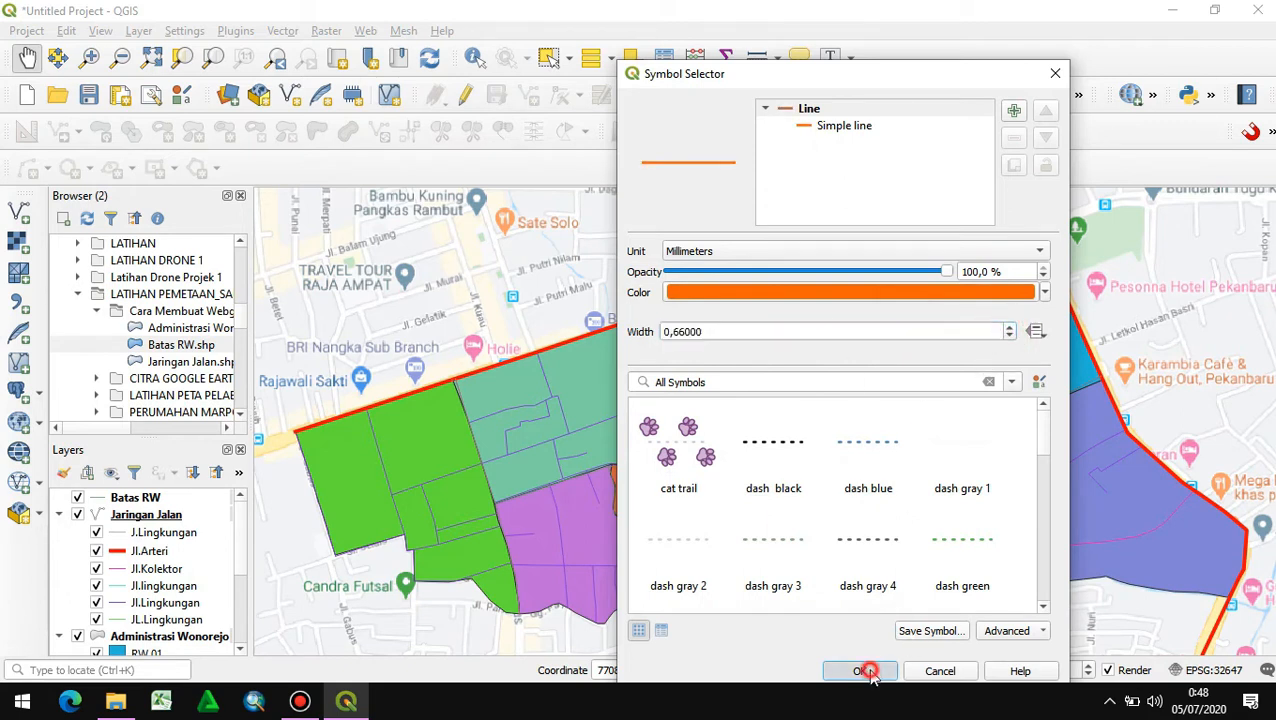
left_click(865, 671)
- Change the line color of the Jl.lingkungan class, spelled with a lowercase second word, to grey
double_click(119, 589)
left_click(1045, 292)
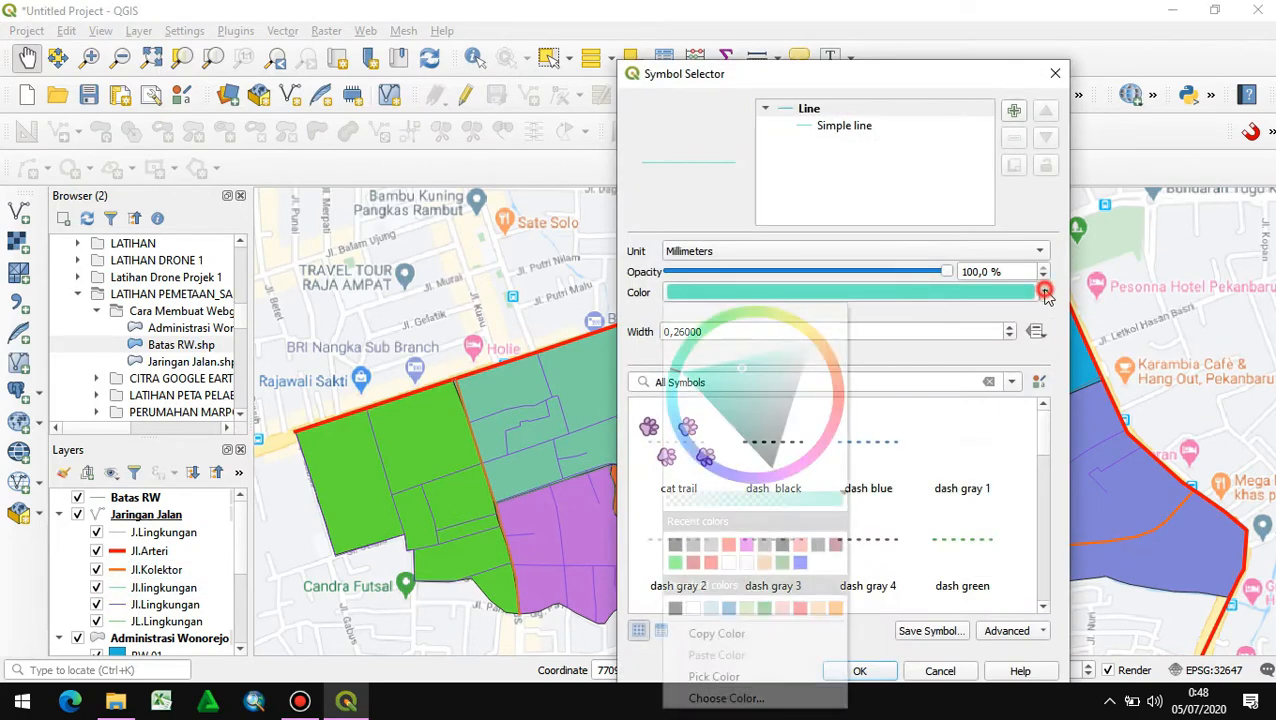
left_click_drag(758, 355, 803, 376)
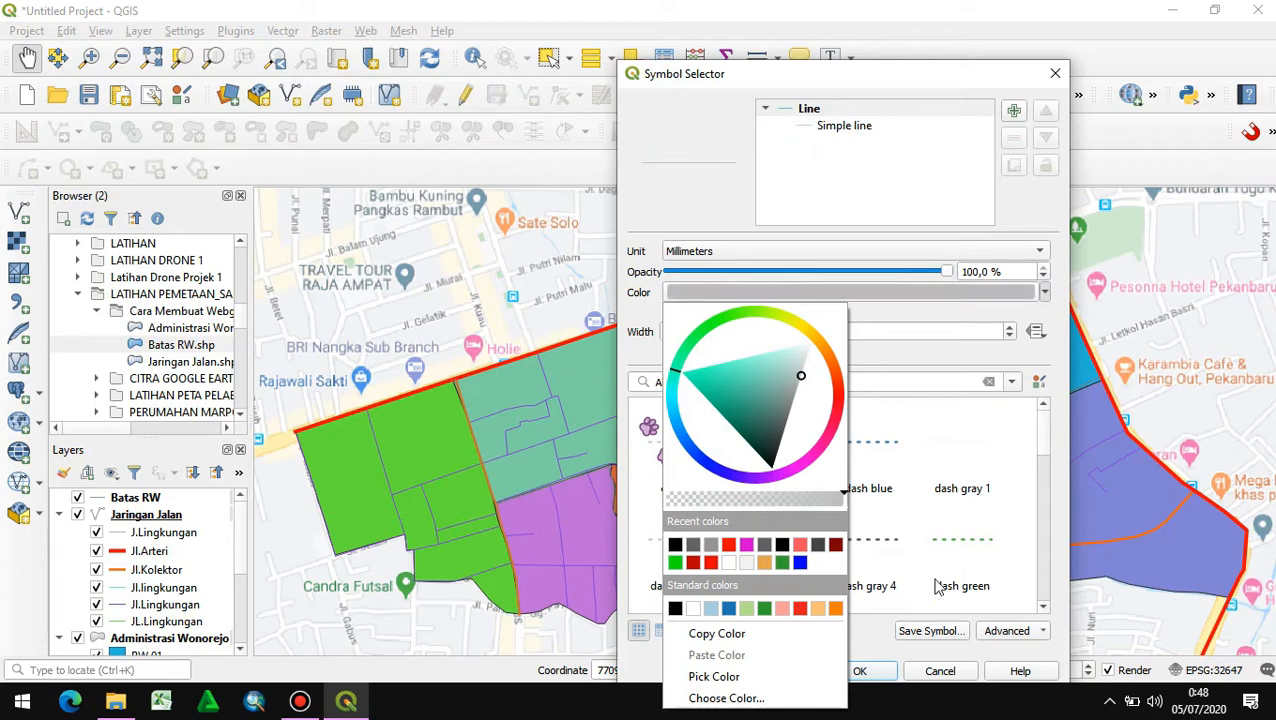
left_click(876, 673)
left_click(876, 673)
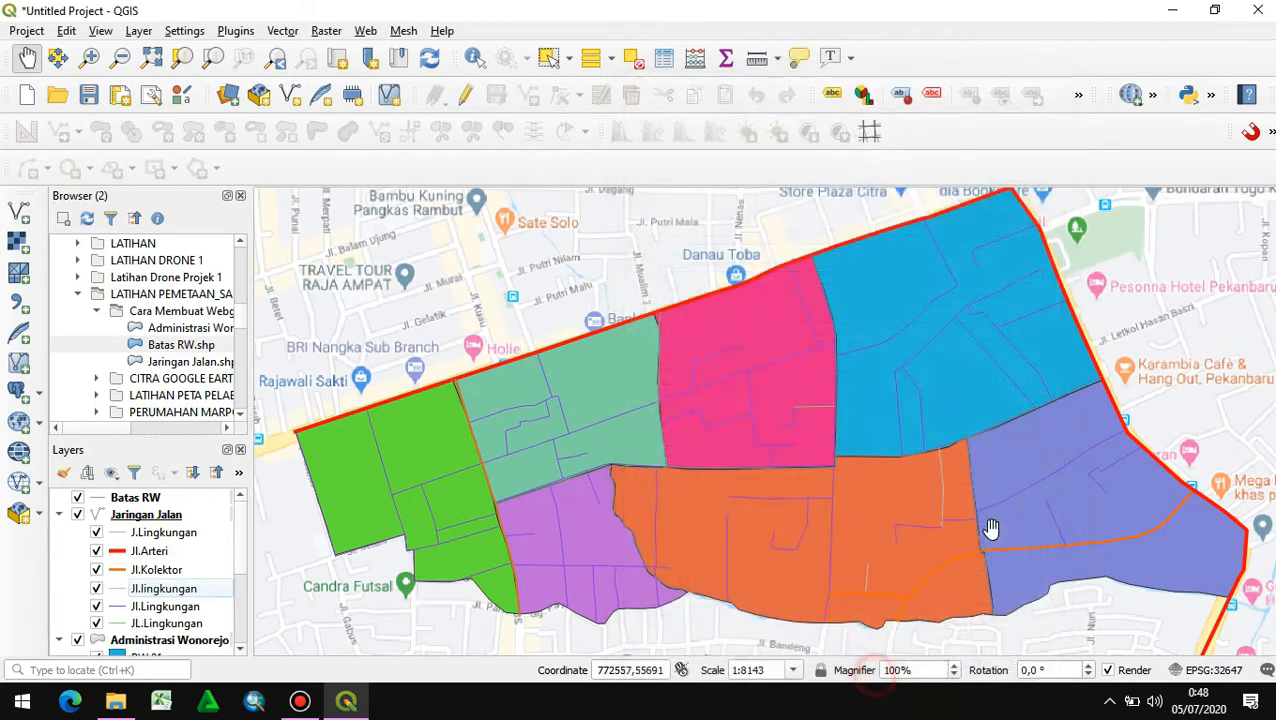
- Recolor the purple lines of the Jl.Lingkungan road class to light grey
double_click(110, 607)
left_click(1044, 292)
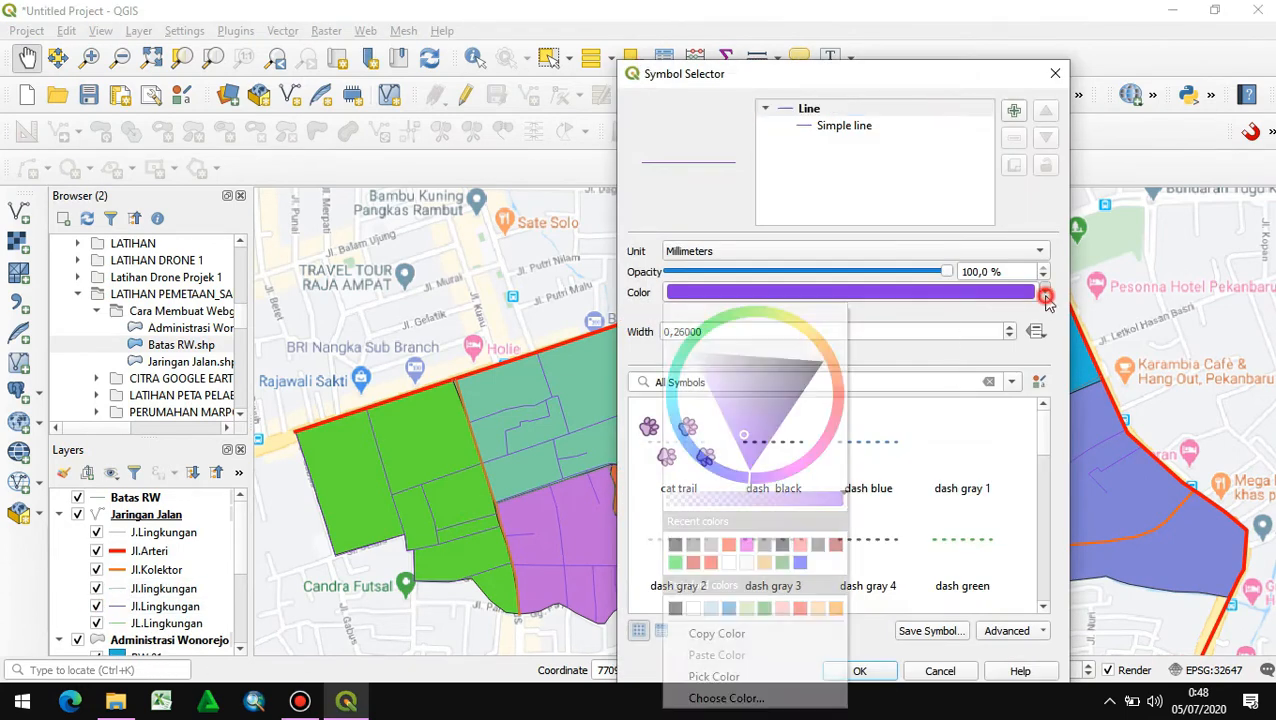
left_click_drag(786, 399, 729, 354)
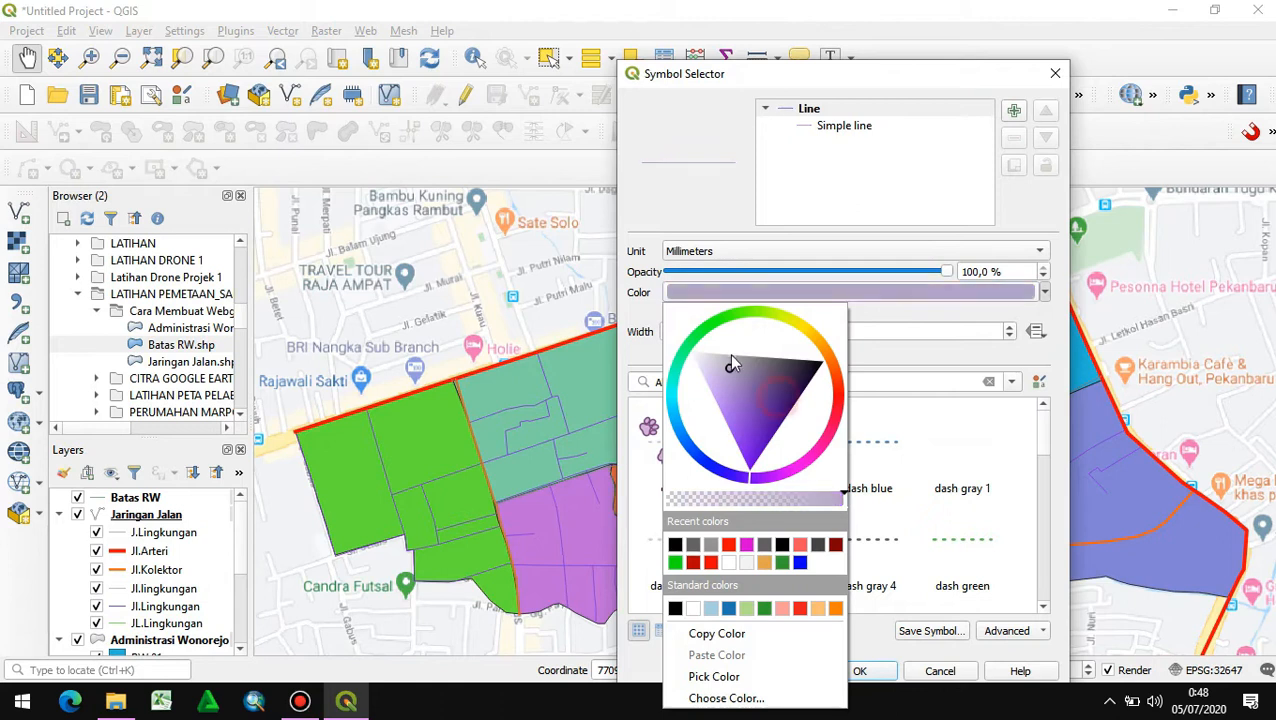
left_click(858, 668)
left_click(860, 671)
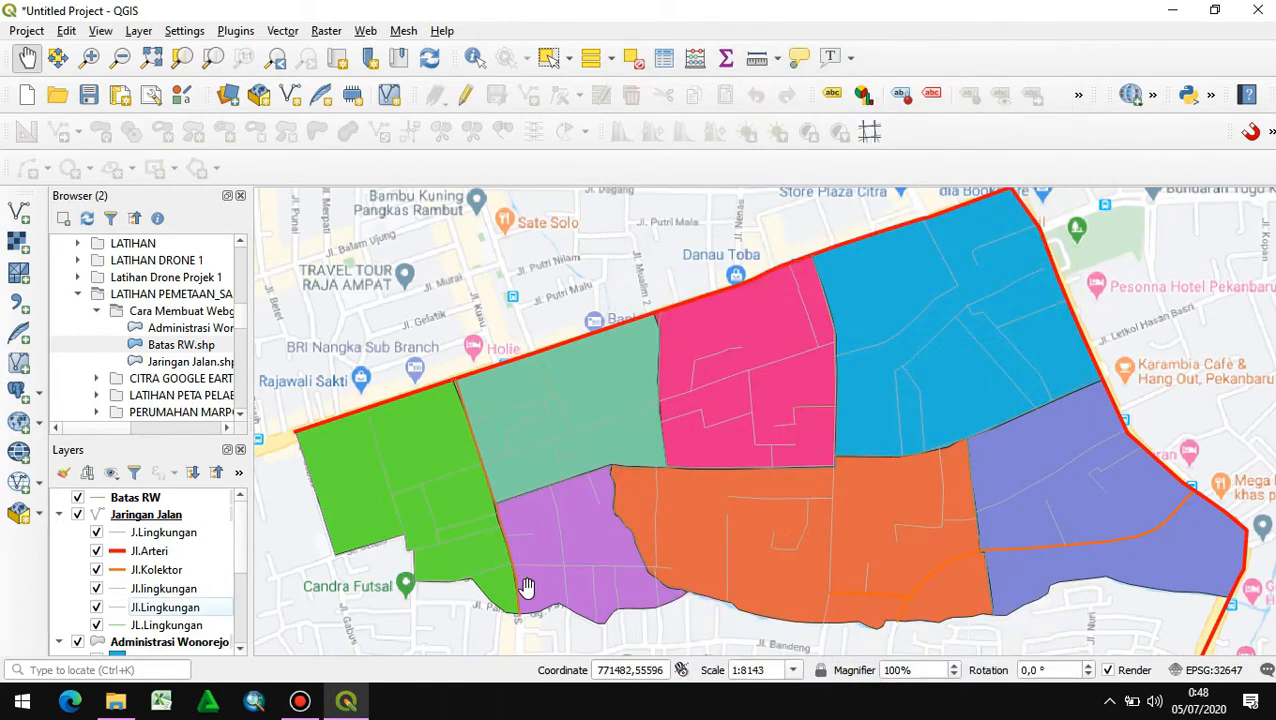
- Recolor the green lines of the JL.Lingkungan class, the last road category, to grey
double_click(113, 627)
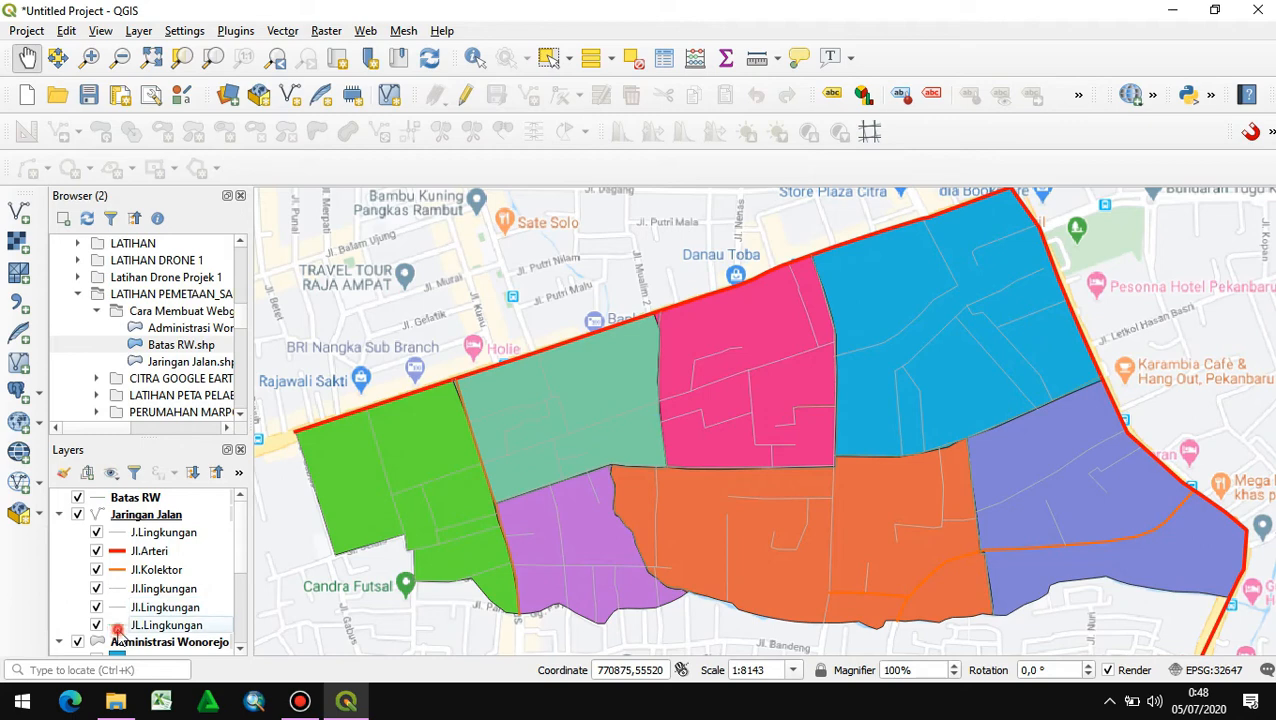
left_click(1044, 292)
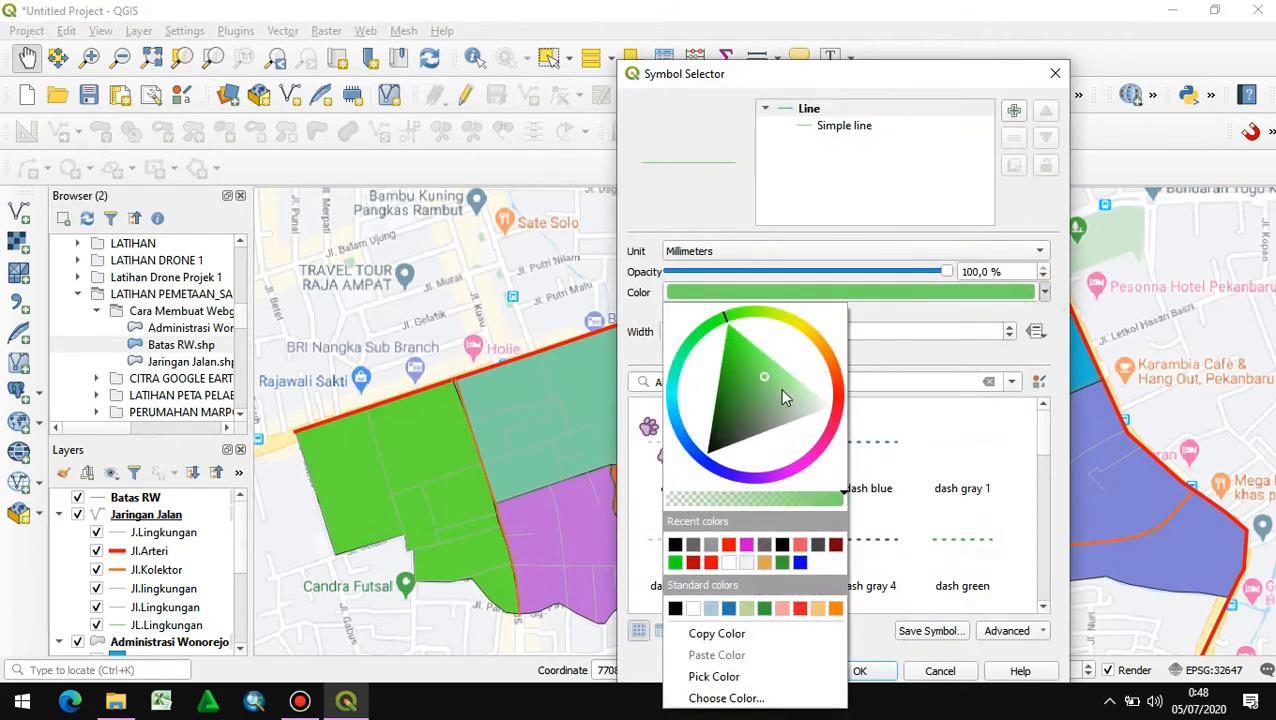
left_click(796, 420)
left_click(878, 675)
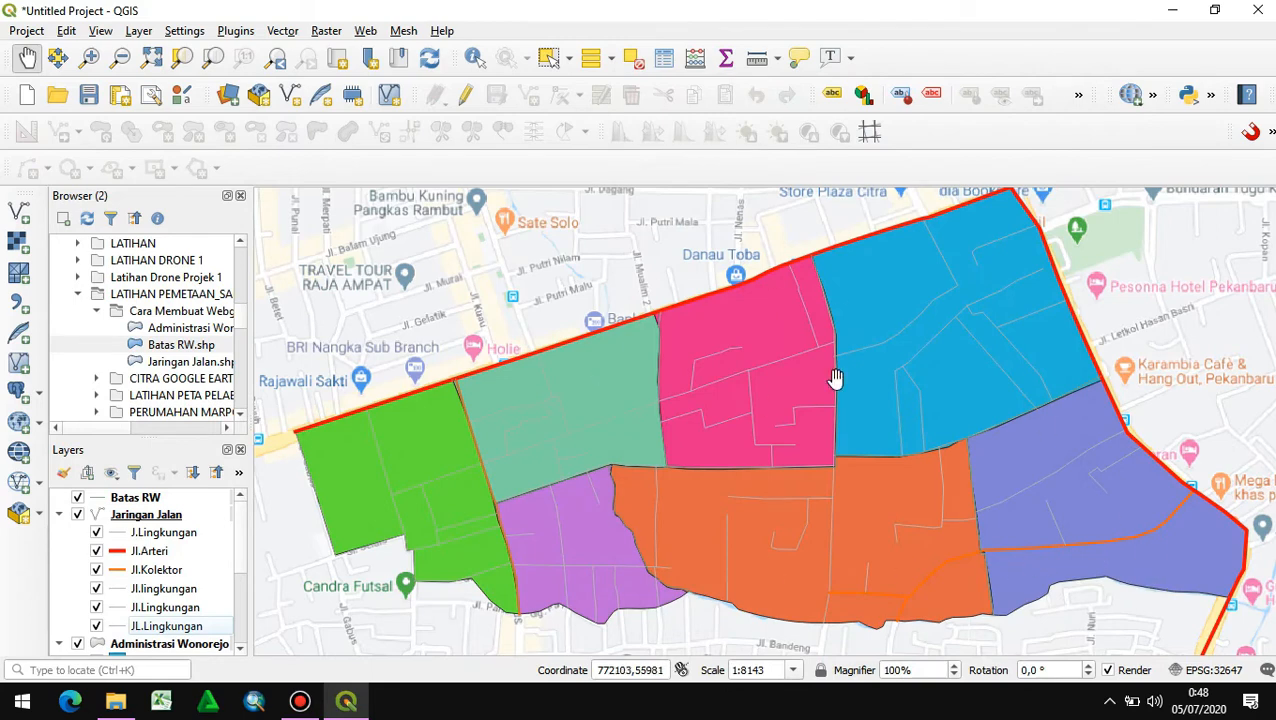
- Give the Batas RW layer the dashed topo path symbol with a 0.2 mm line width and apply it
double_click(112, 499)
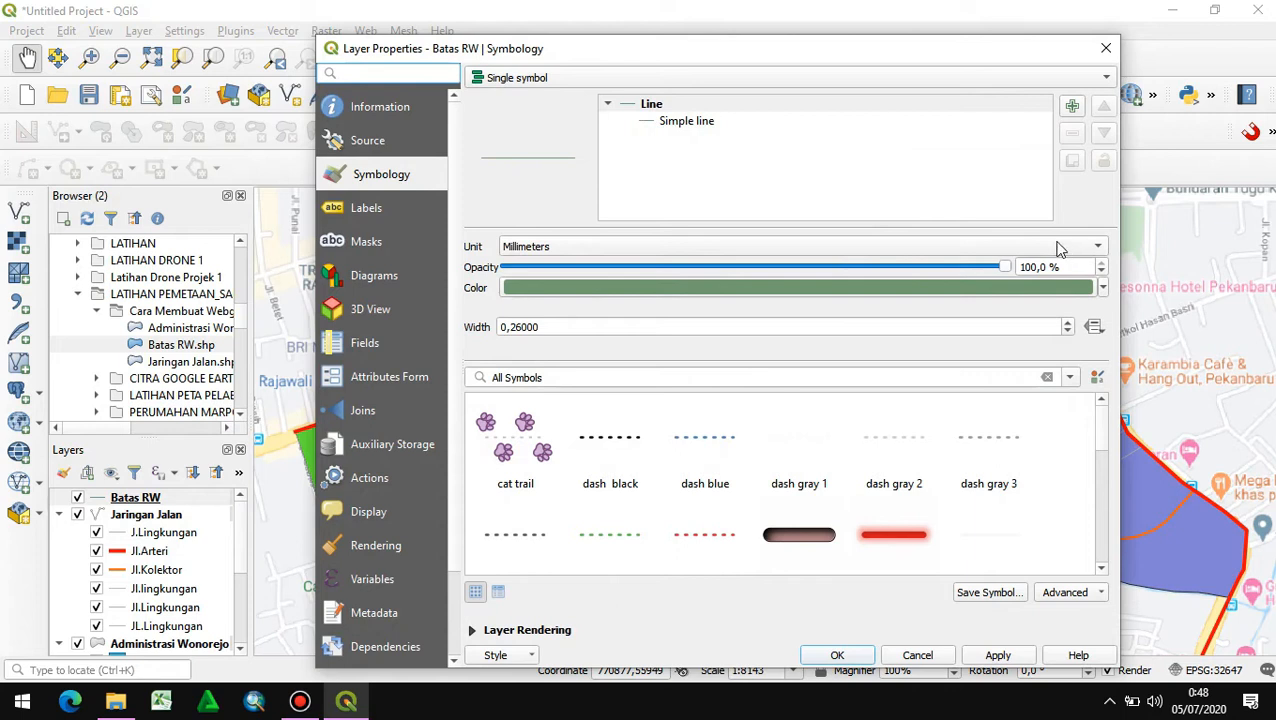
left_click(1103, 287)
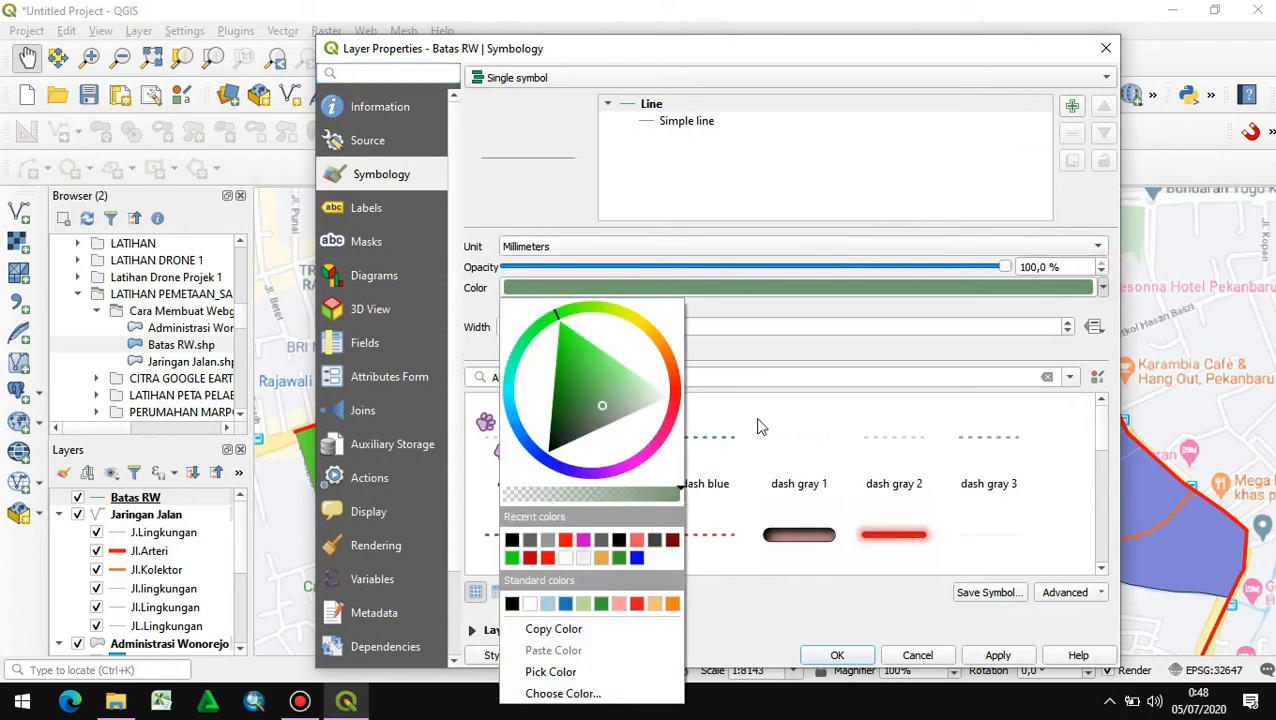
left_click(848, 322)
scroll(792, 530, "down", 6)
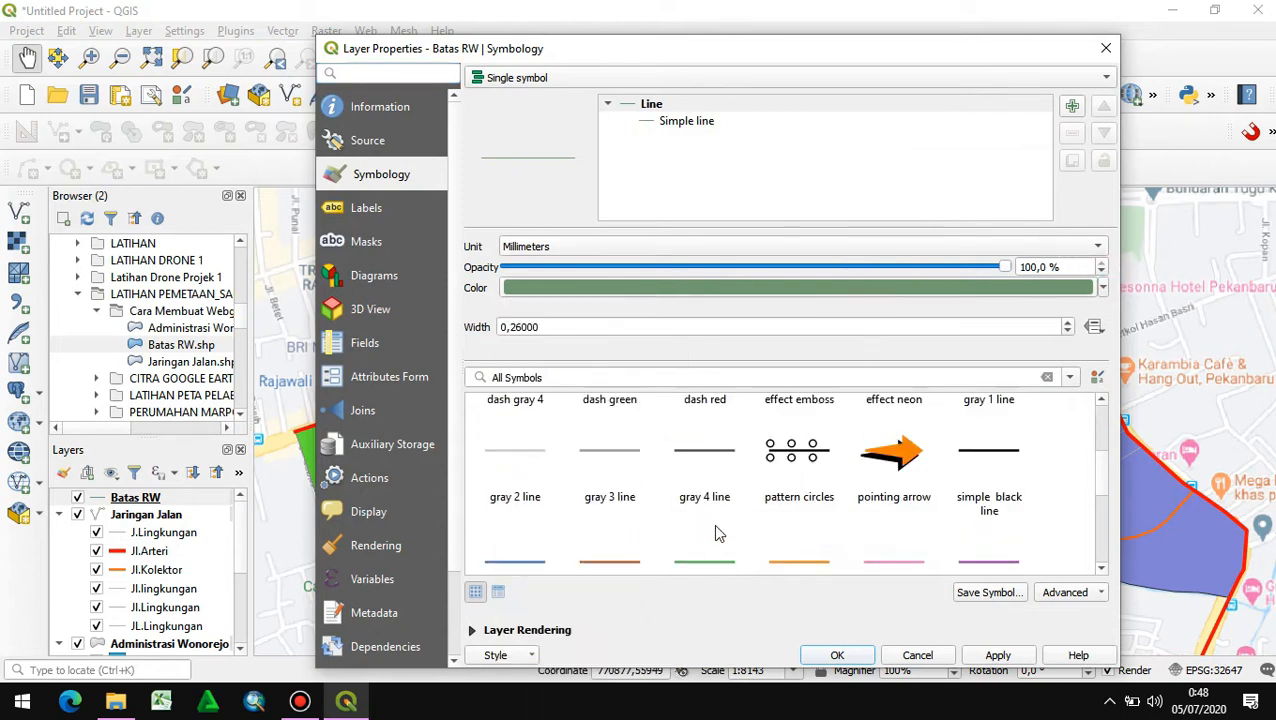
left_click(1000, 493)
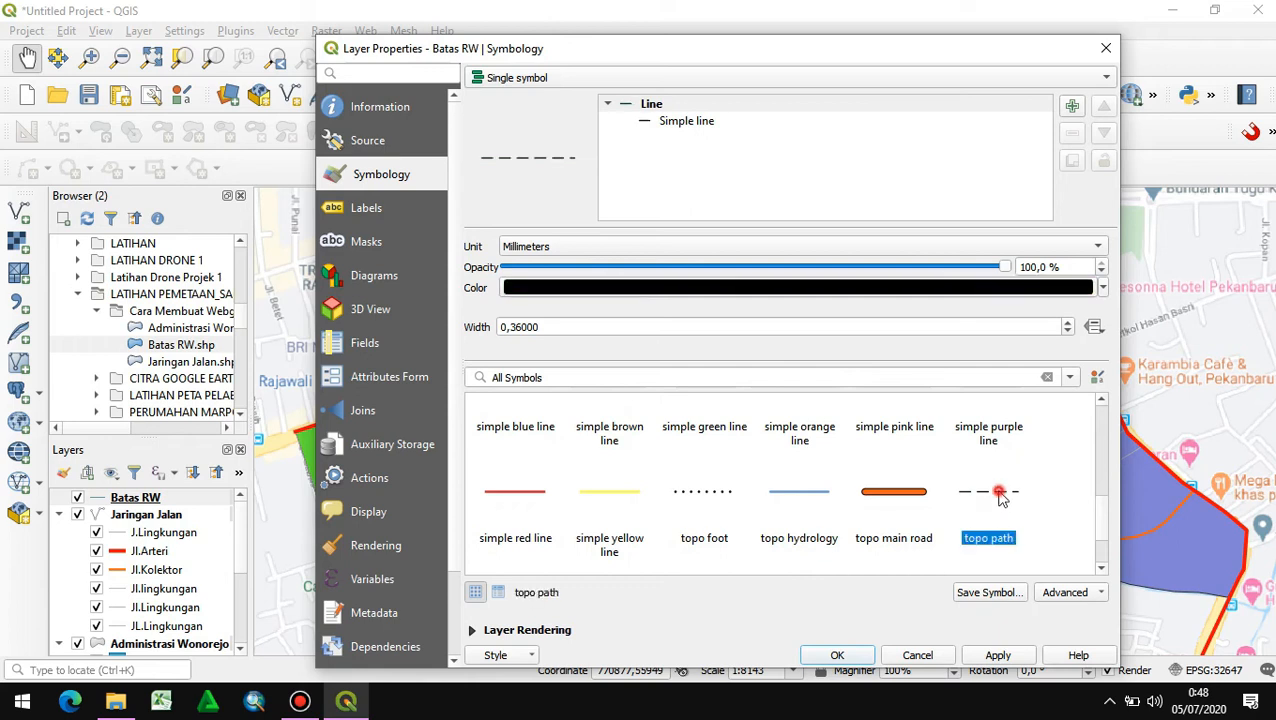
left_click(1069, 332)
left_click(1070, 332)
left_click(1068, 323)
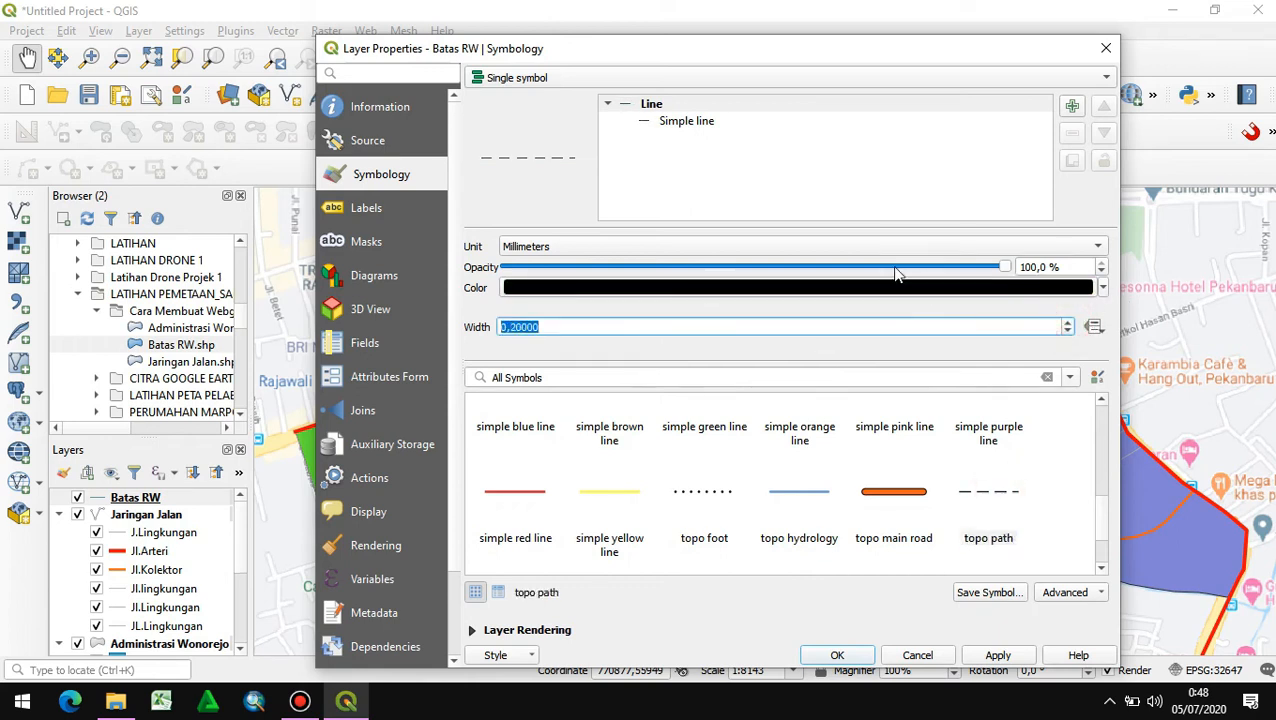
left_click(837, 655)
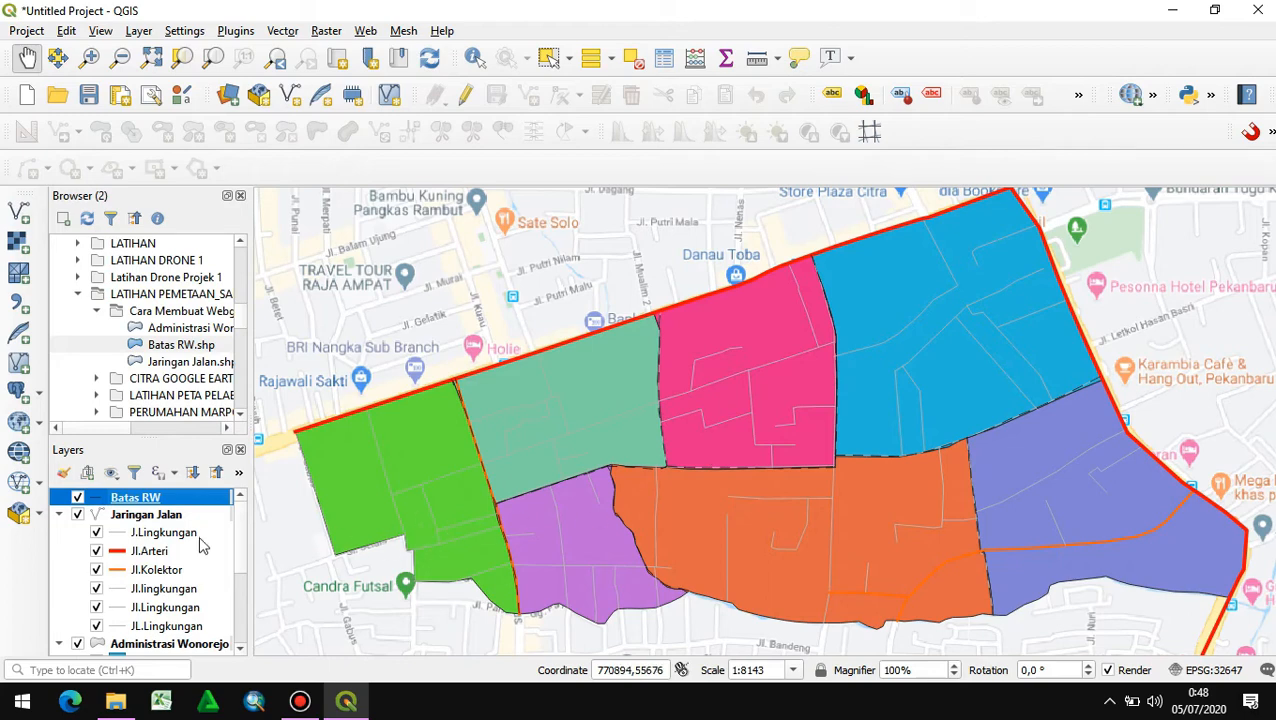
- Open the Jaringan Jalan attribute table for editing and sort its records by Gambar 2 in descending order
right_click(166, 516)
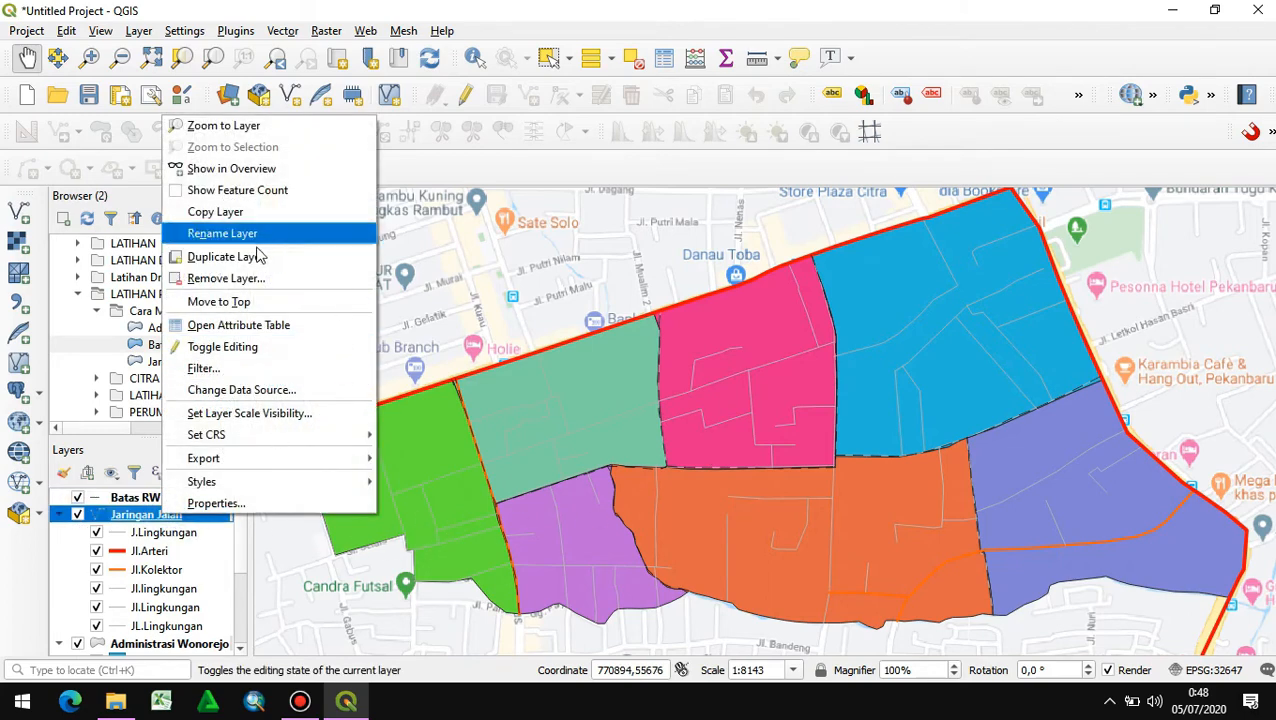
left_click(259, 334)
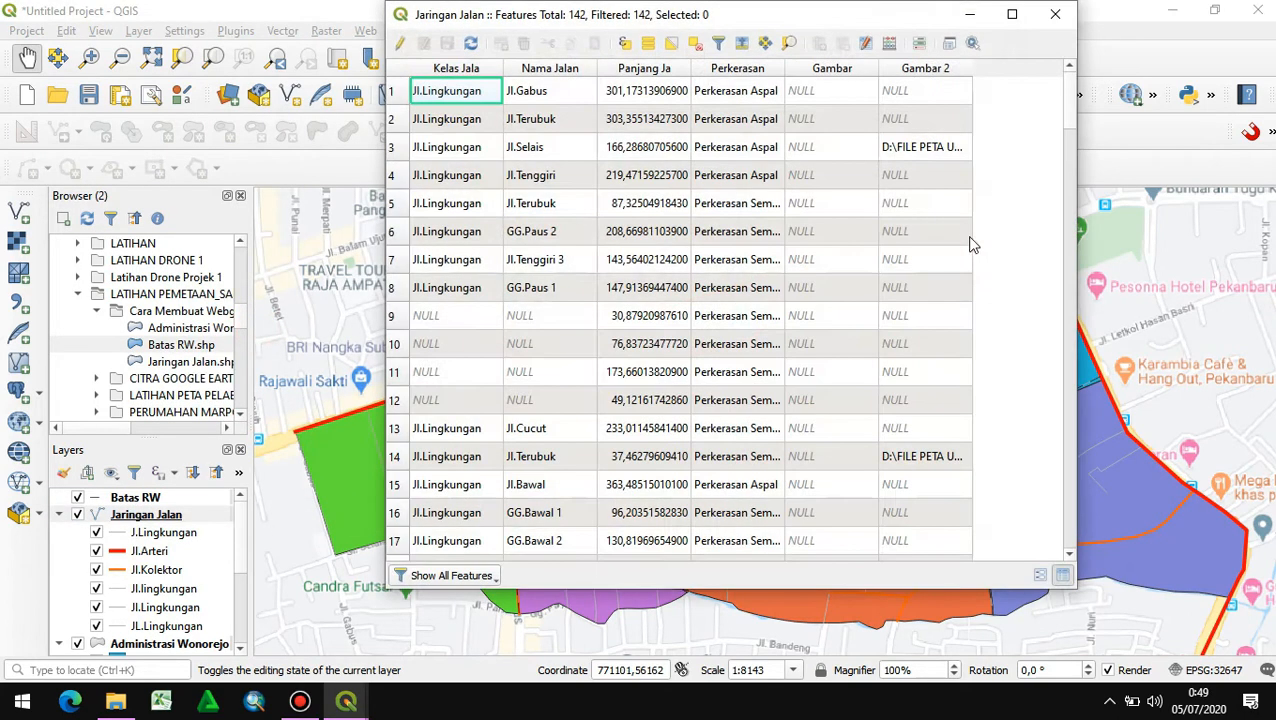
left_click(399, 44)
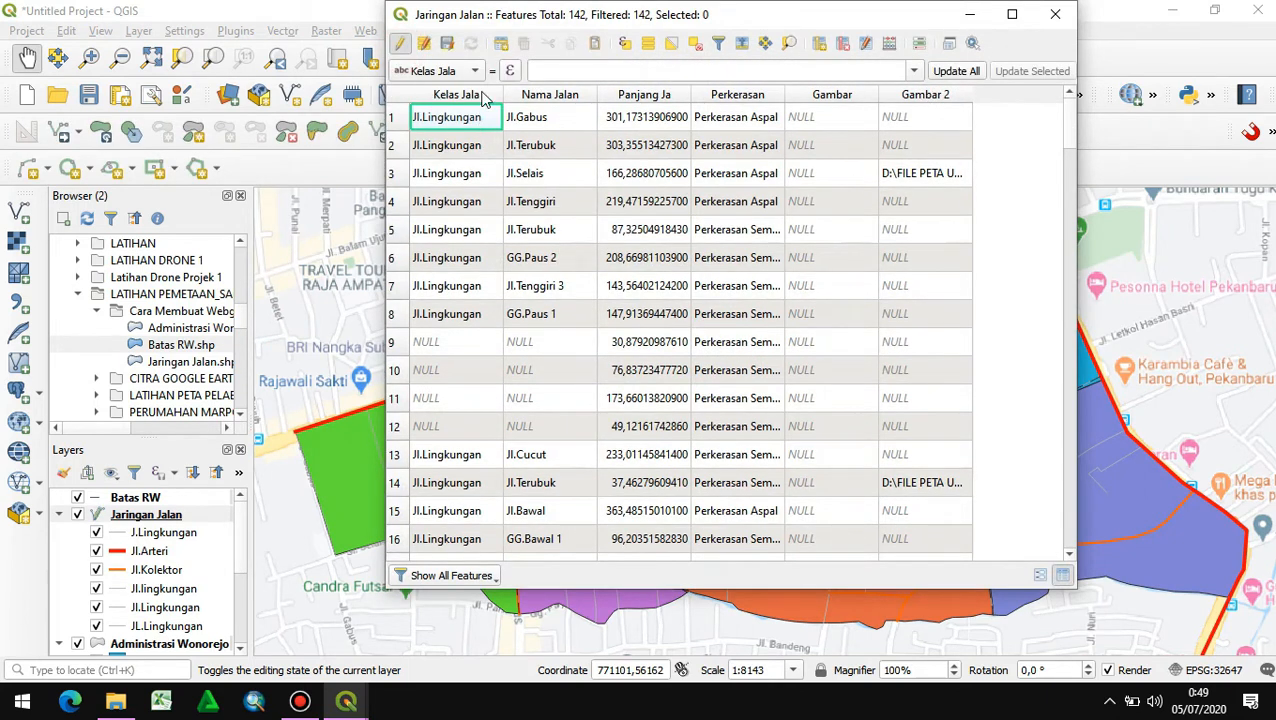
left_click(936, 96)
left_click(926, 98)
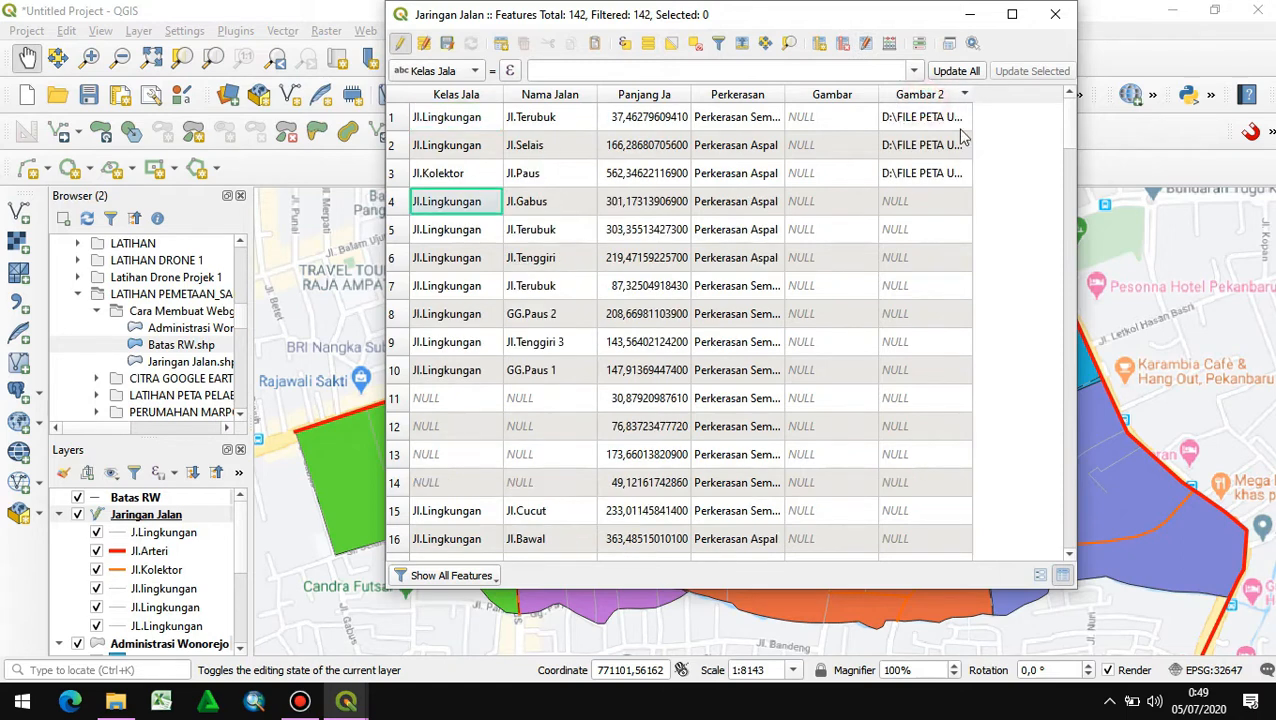
scroll(912, 190, "down", 3)
scroll(912, 200, "up", 3)
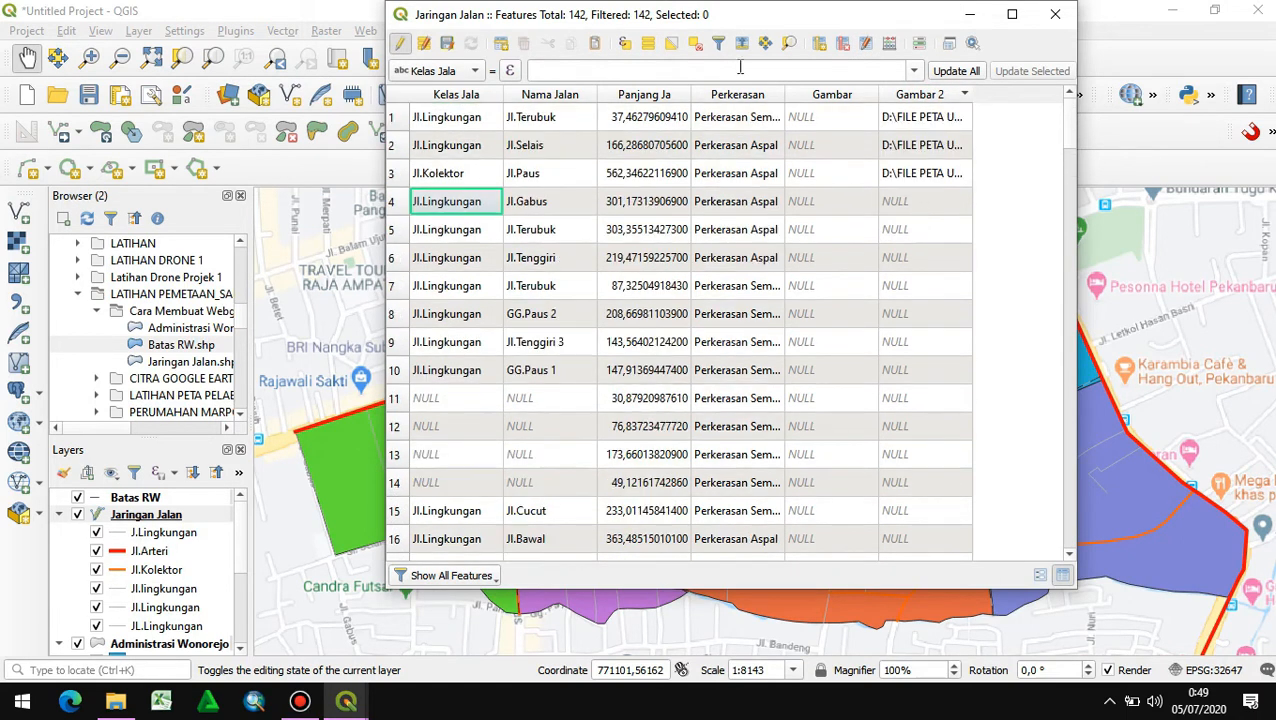
- Add a Text (string) field named Gambar 3 with length 300 to the Jaringan Jalan table
left_click(818, 43)
type("g")
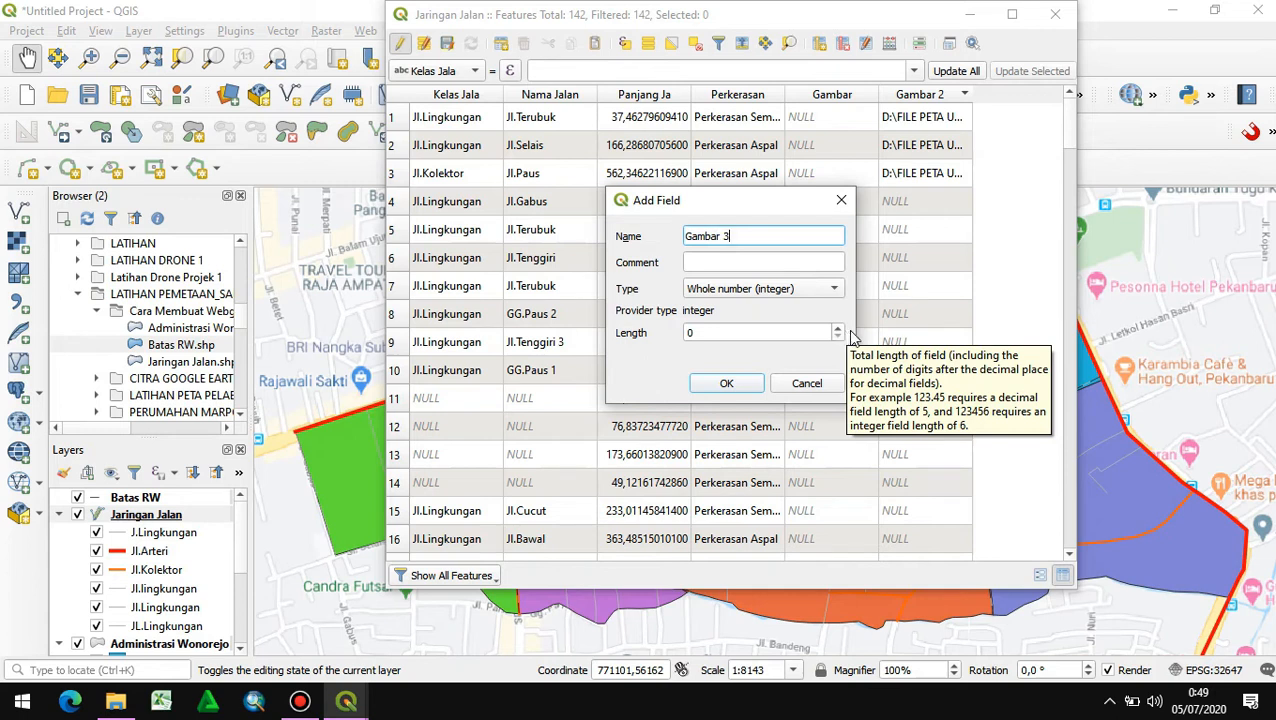
left_click(822, 290)
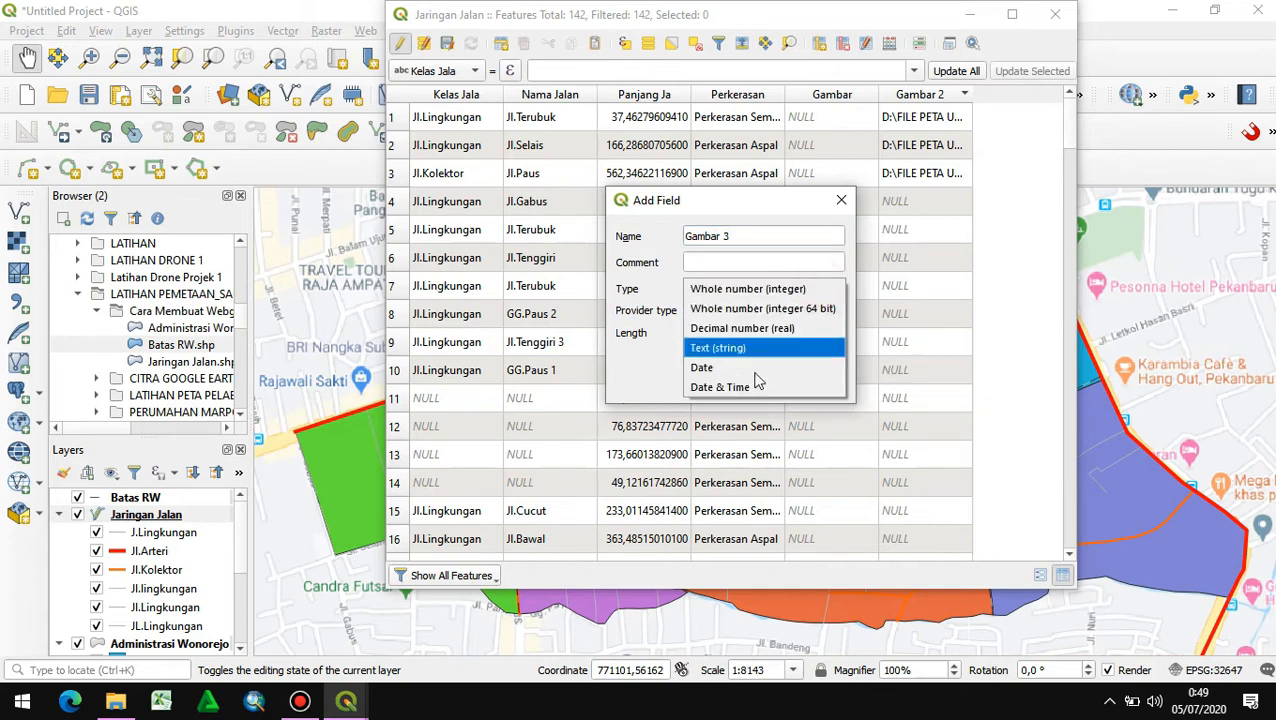
left_click(744, 348)
left_click(760, 332)
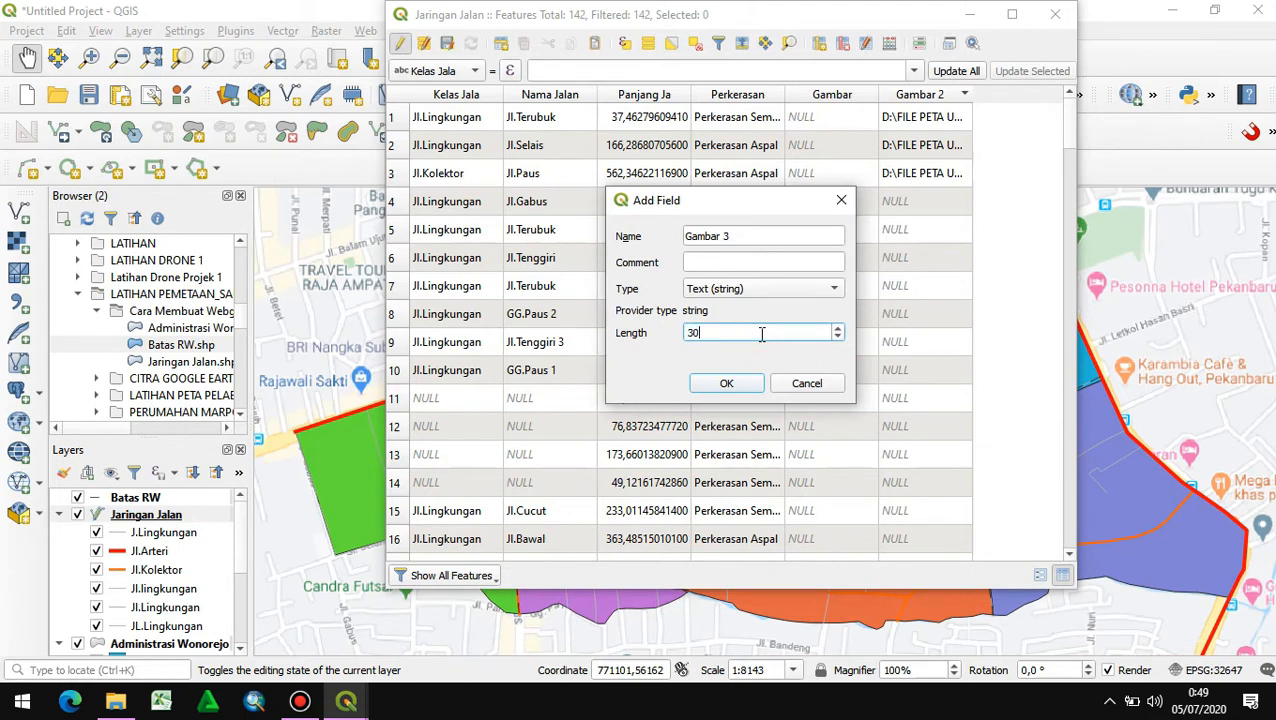
left_click(726, 384)
- Examine the Jaringan Jalan records and their Gambar fields to find the roads that need survey photos, and close the table
left_click(824, 556)
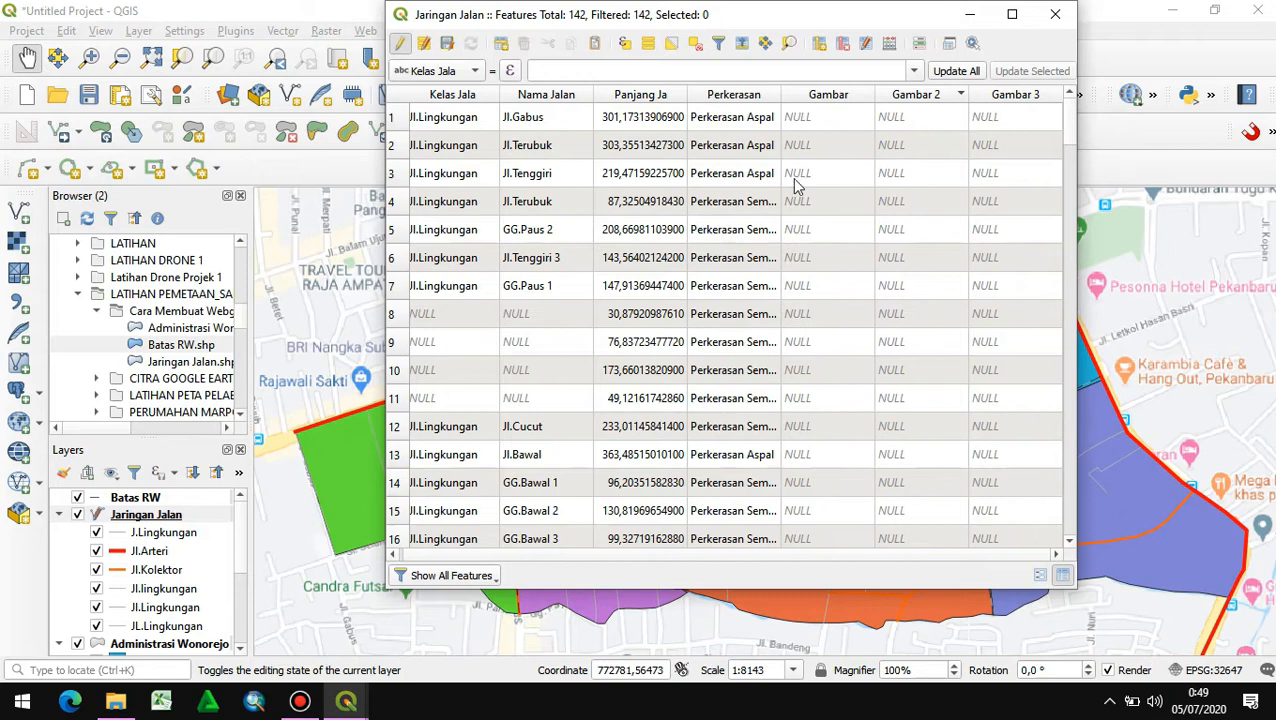
scroll(630, 355, "down", 11)
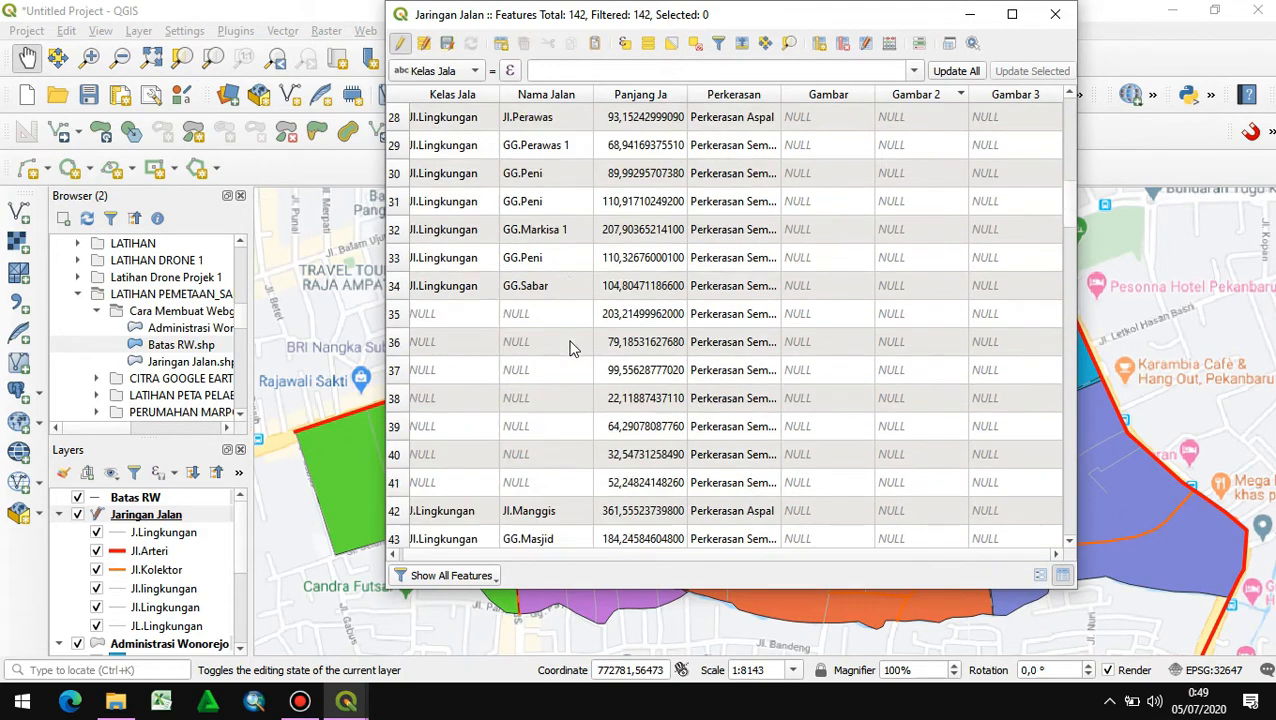
scroll(555, 342, "down", 6)
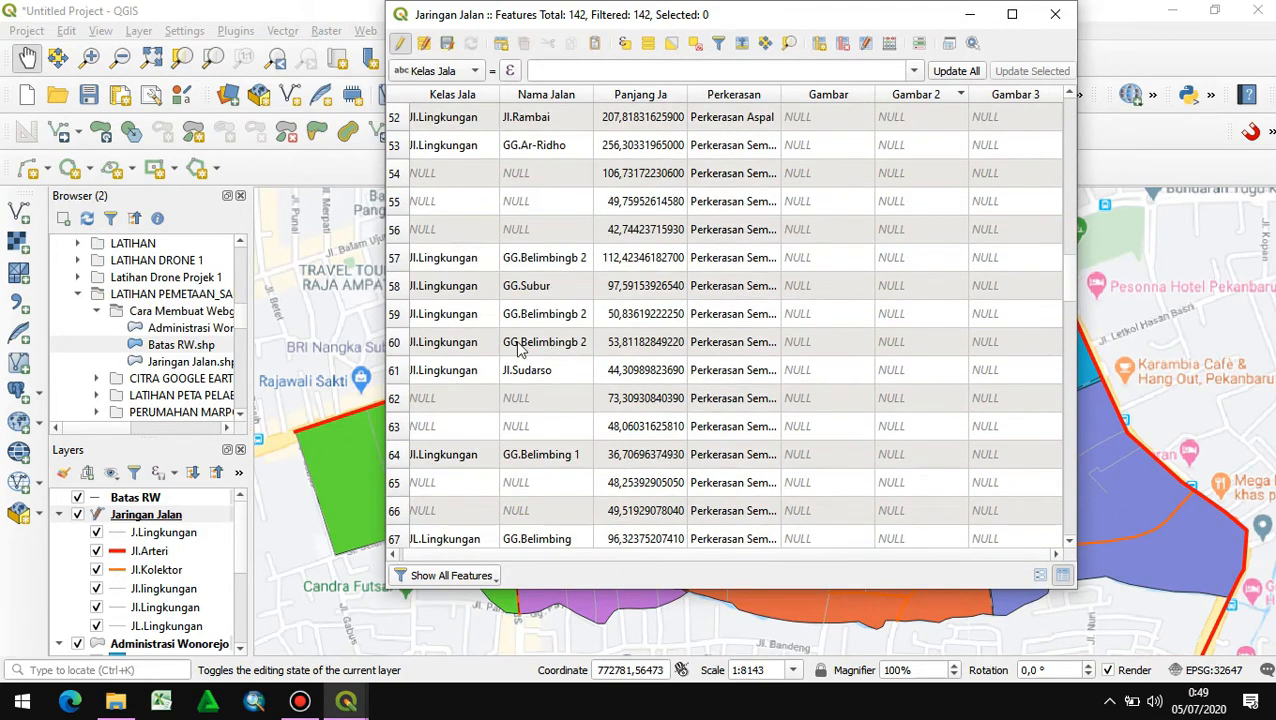
scroll(526, 365, "down", 2)
scroll(550, 370, "down", 1)
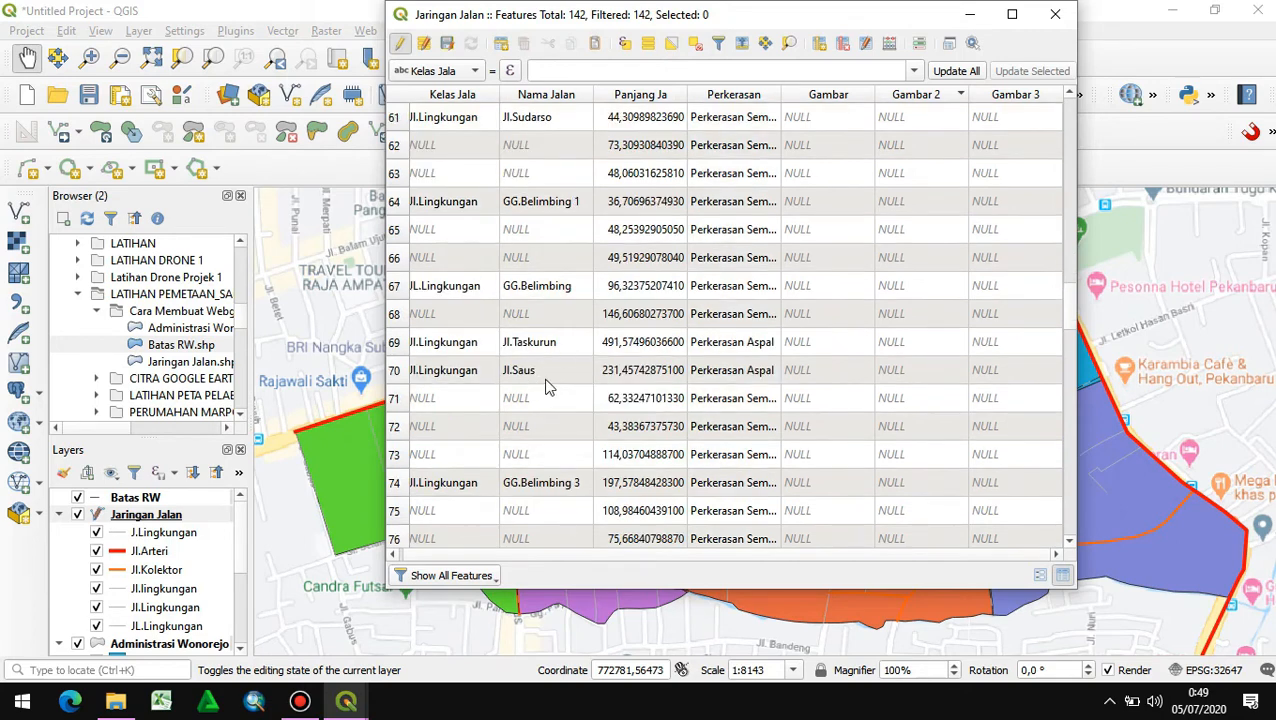
scroll(990, 390, "down", 7)
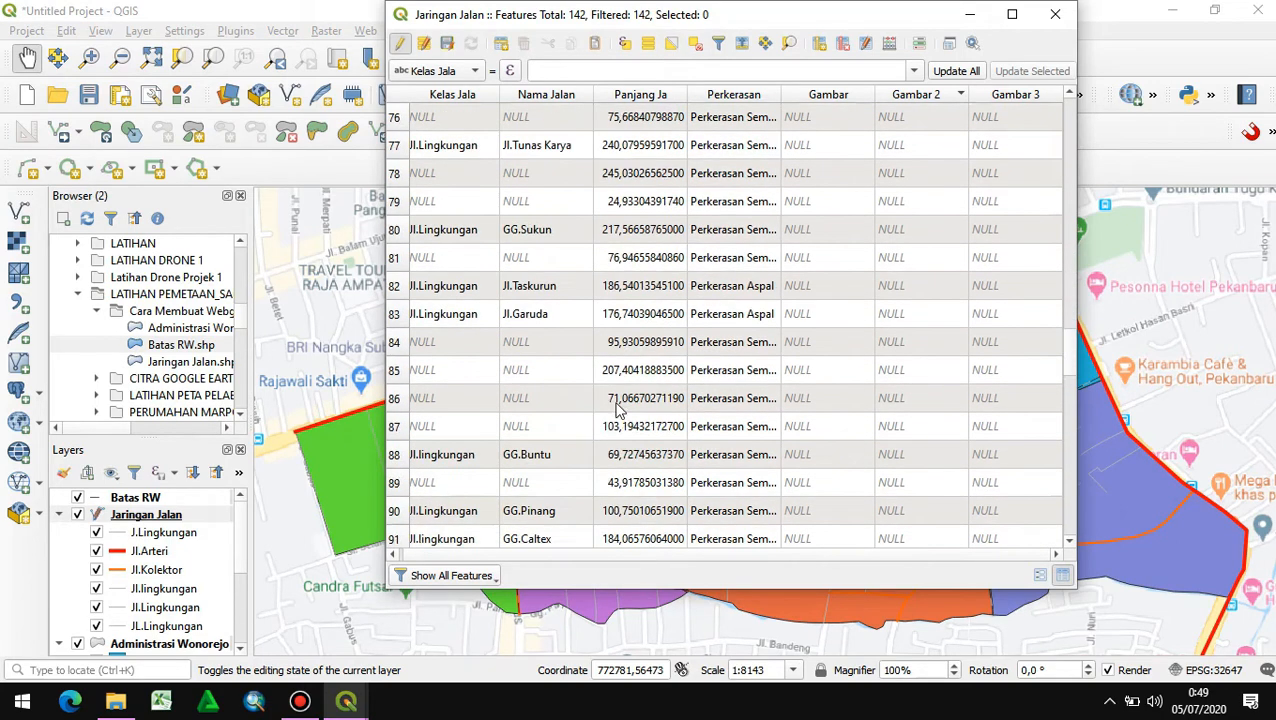
scroll(555, 393, "up", 20)
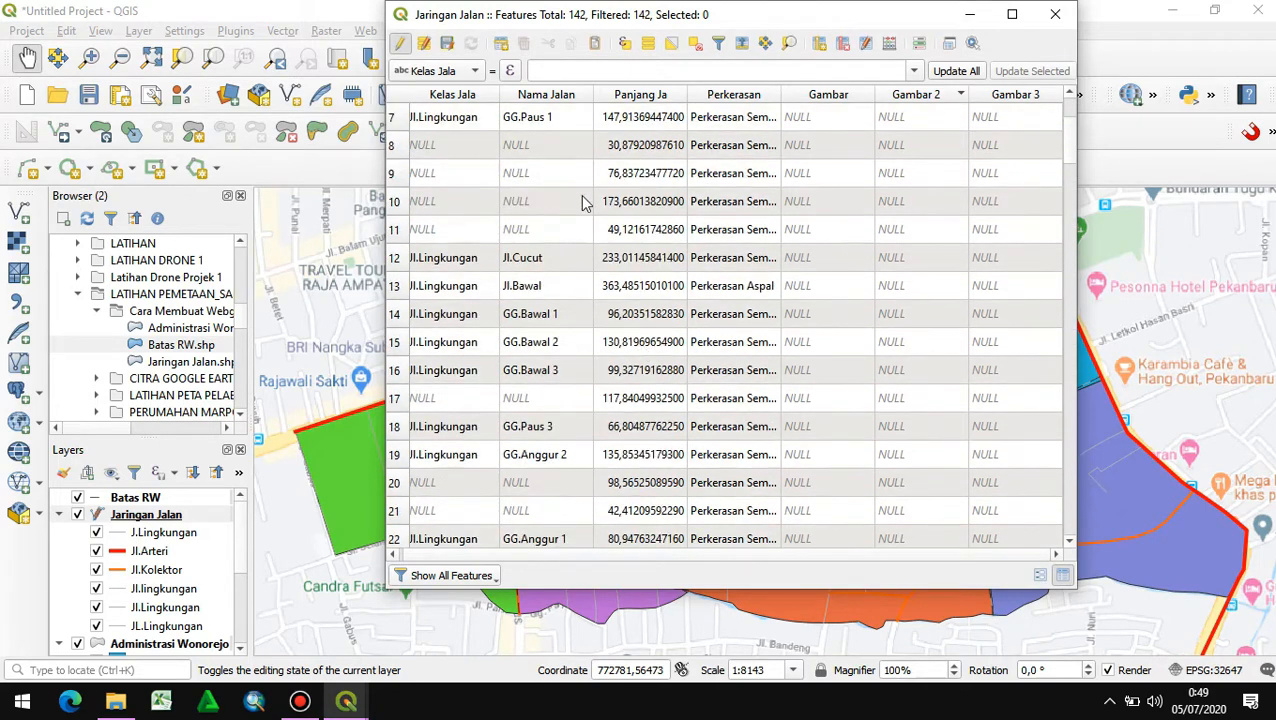
scroll(588, 199, "up", 2)
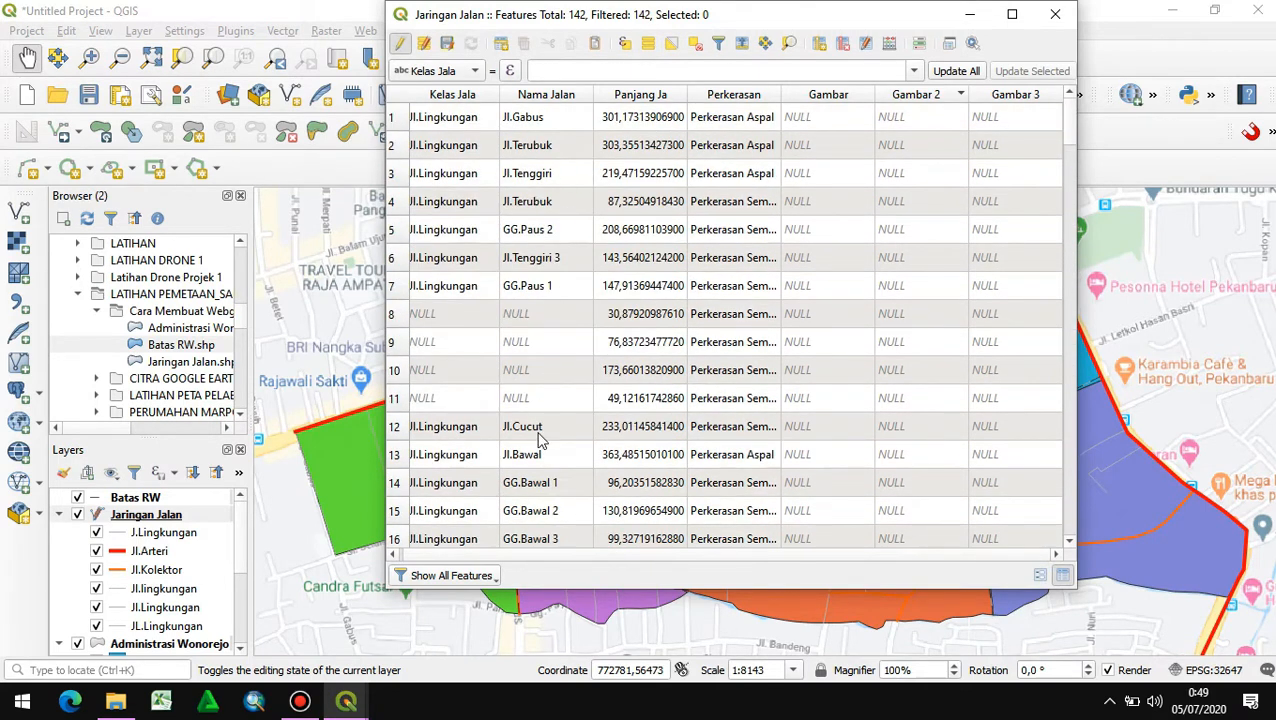
scroll(538, 440, "down", 1)
scroll(562, 314, "up", 1)
left_click(1055, 14)
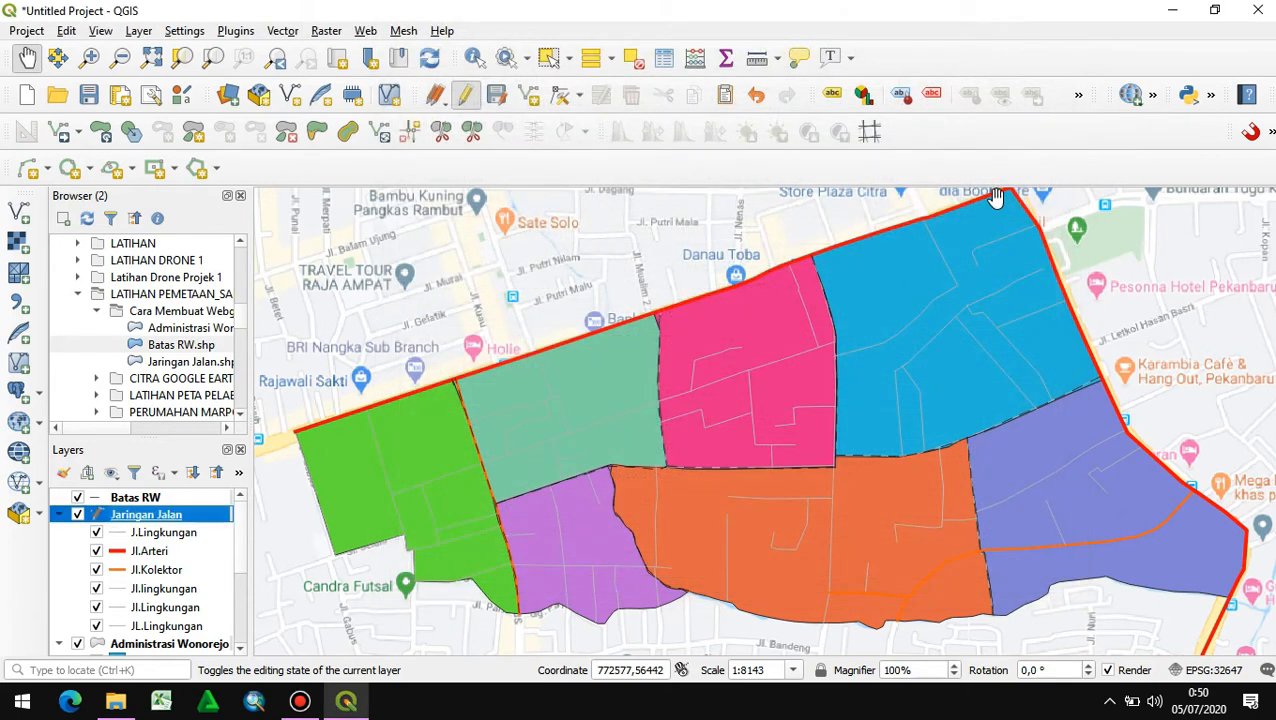
- Reopen the Jaringan Jalan attribute table, end editing with the changes saved, and close the table
double_click(100, 518)
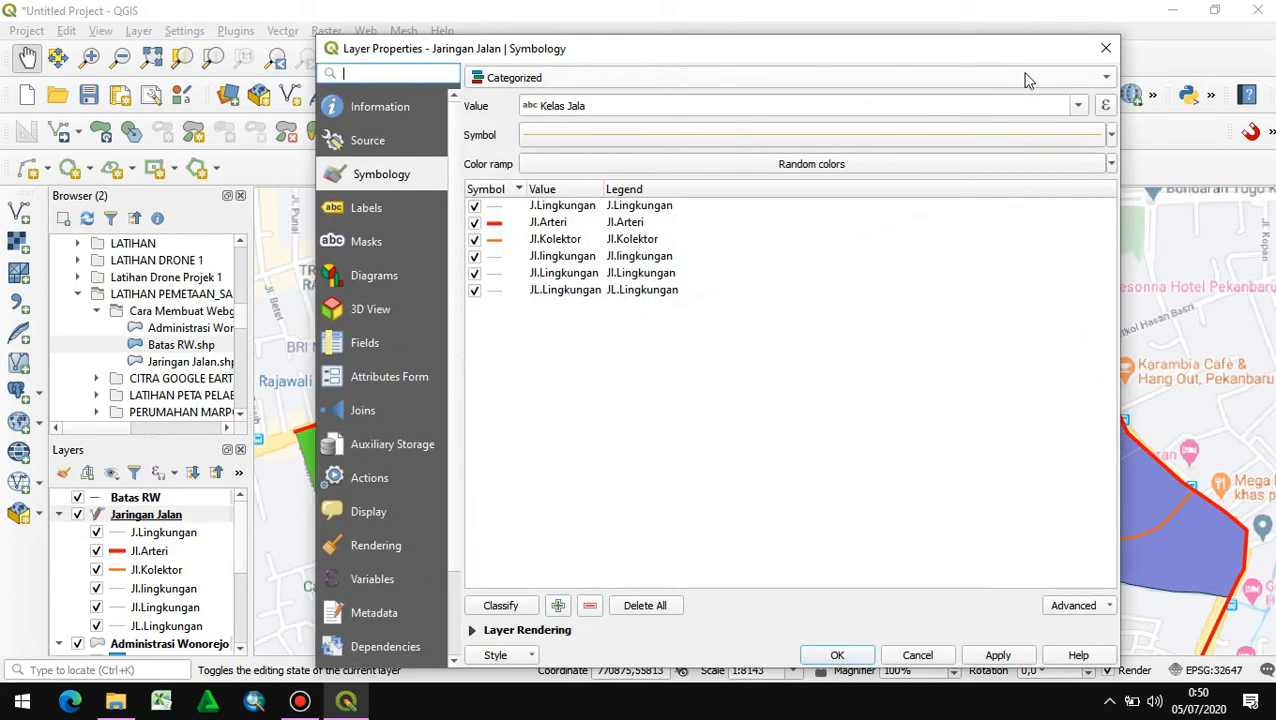
left_click(1105, 48)
right_click(180, 519)
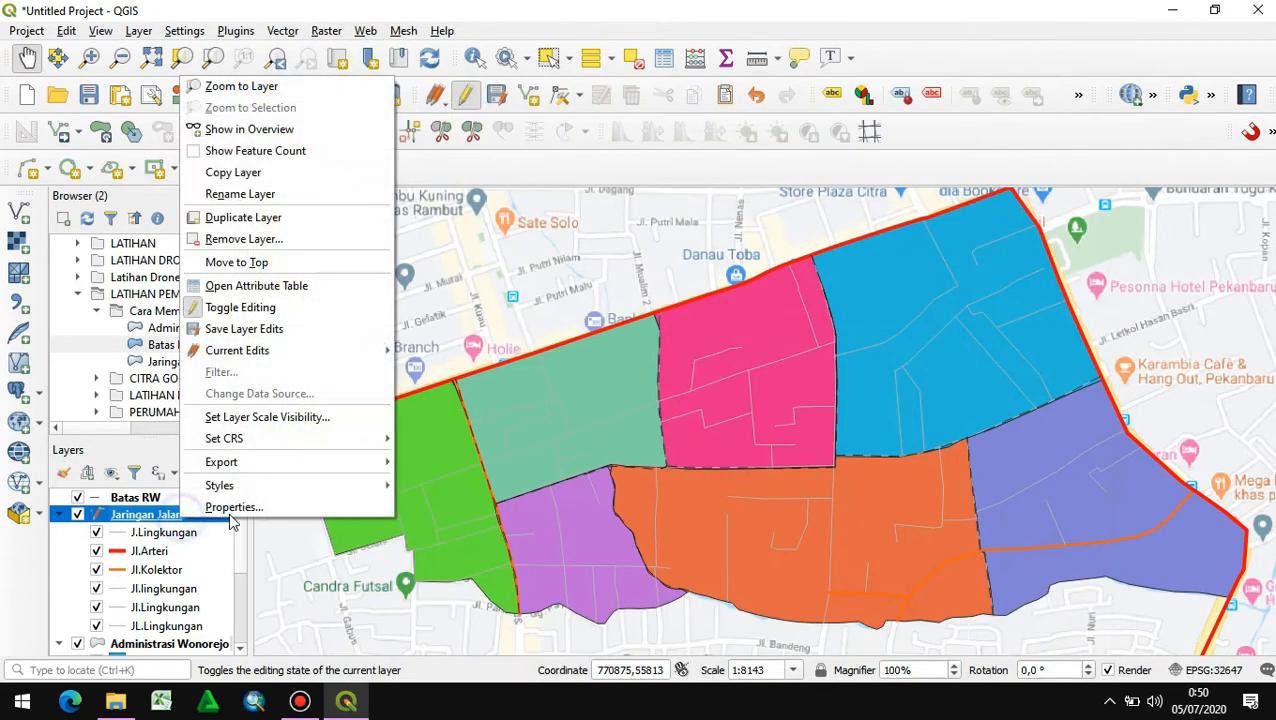
left_click(259, 306)
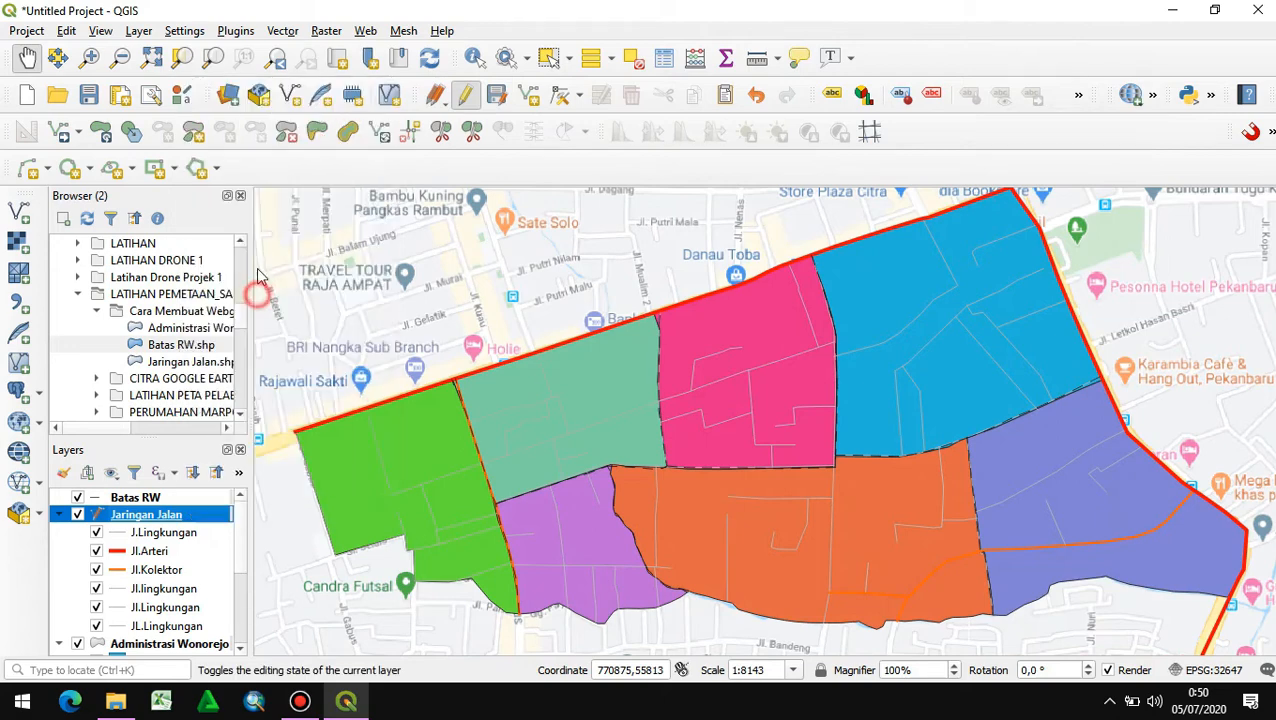
key("F6")
left_click(401, 46)
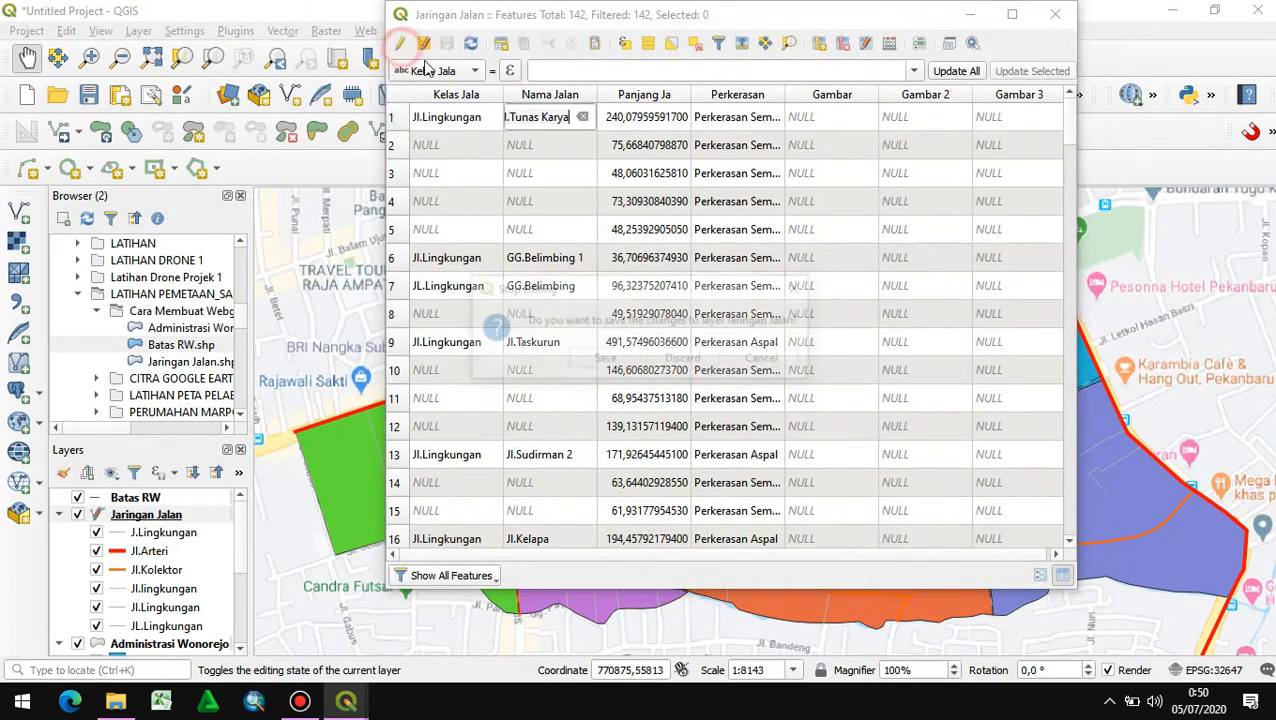
left_click(606, 364)
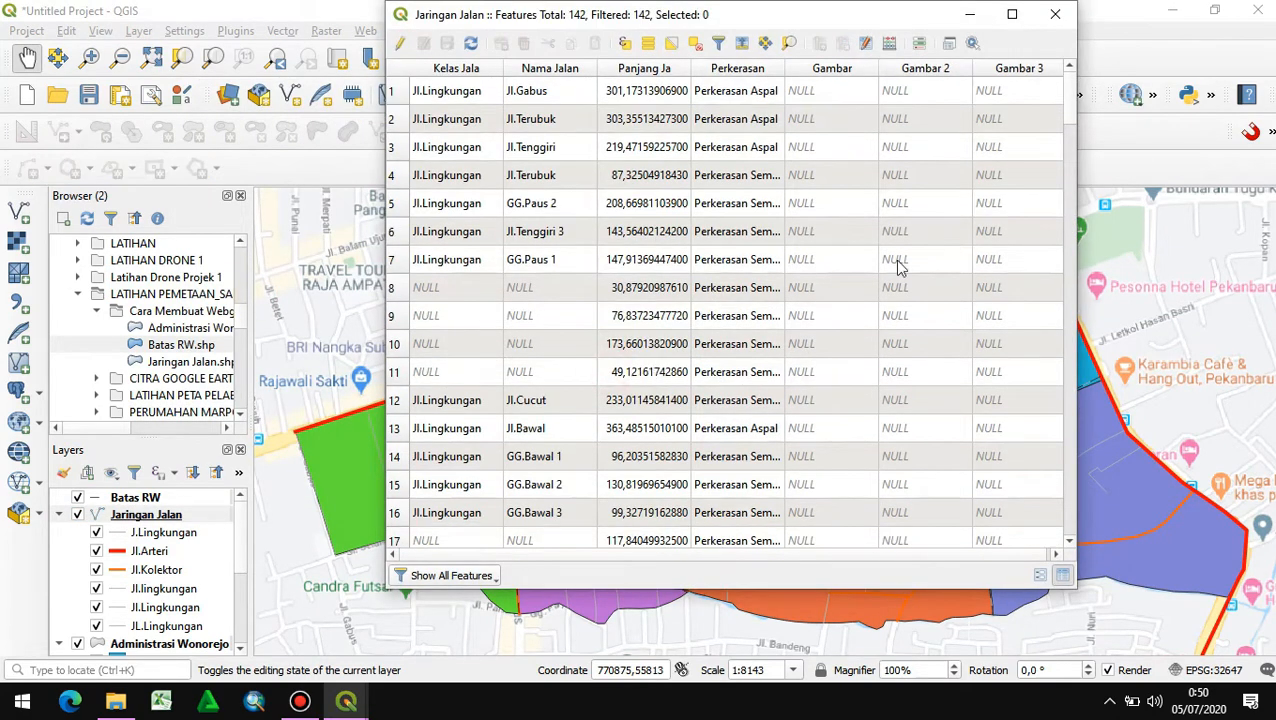
left_click(1058, 15)
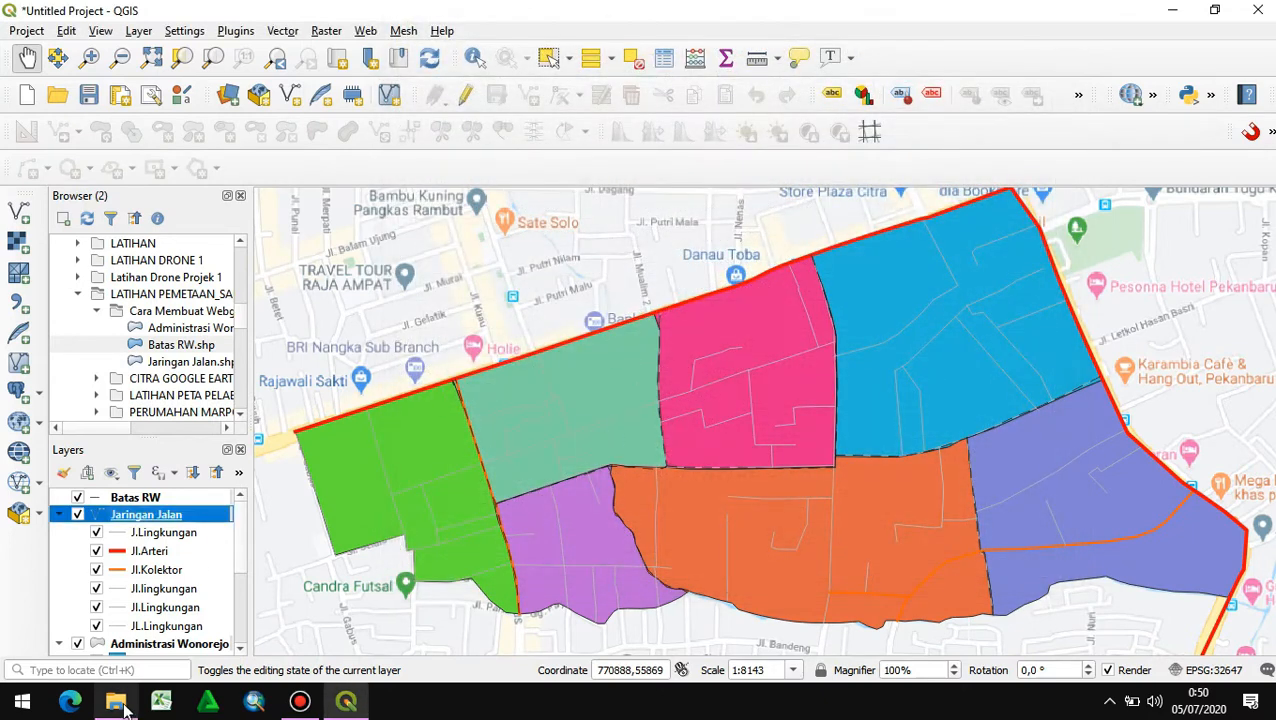
- Switch to the survey rw 6 folder in File Explorer and check the jl.saus photo's pixel dimensions in Paint without resizing it
mouse_move(125, 712)
left_click(135, 642)
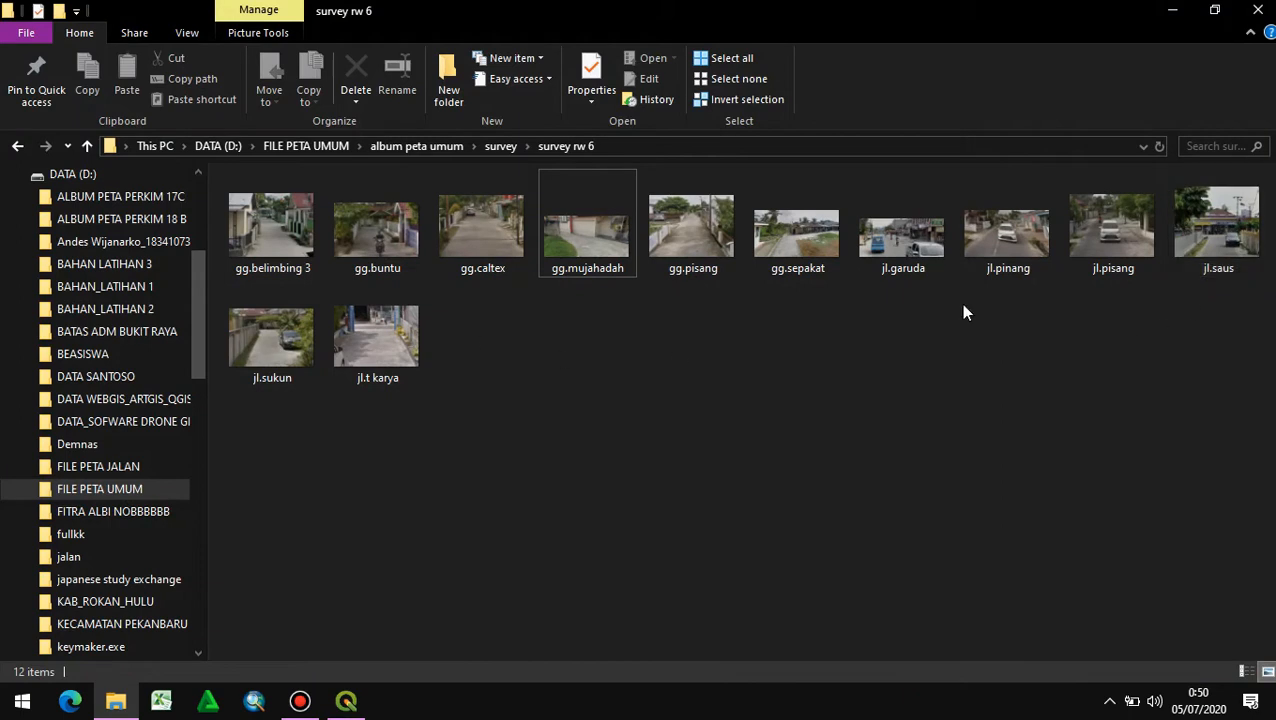
right_click(1211, 239)
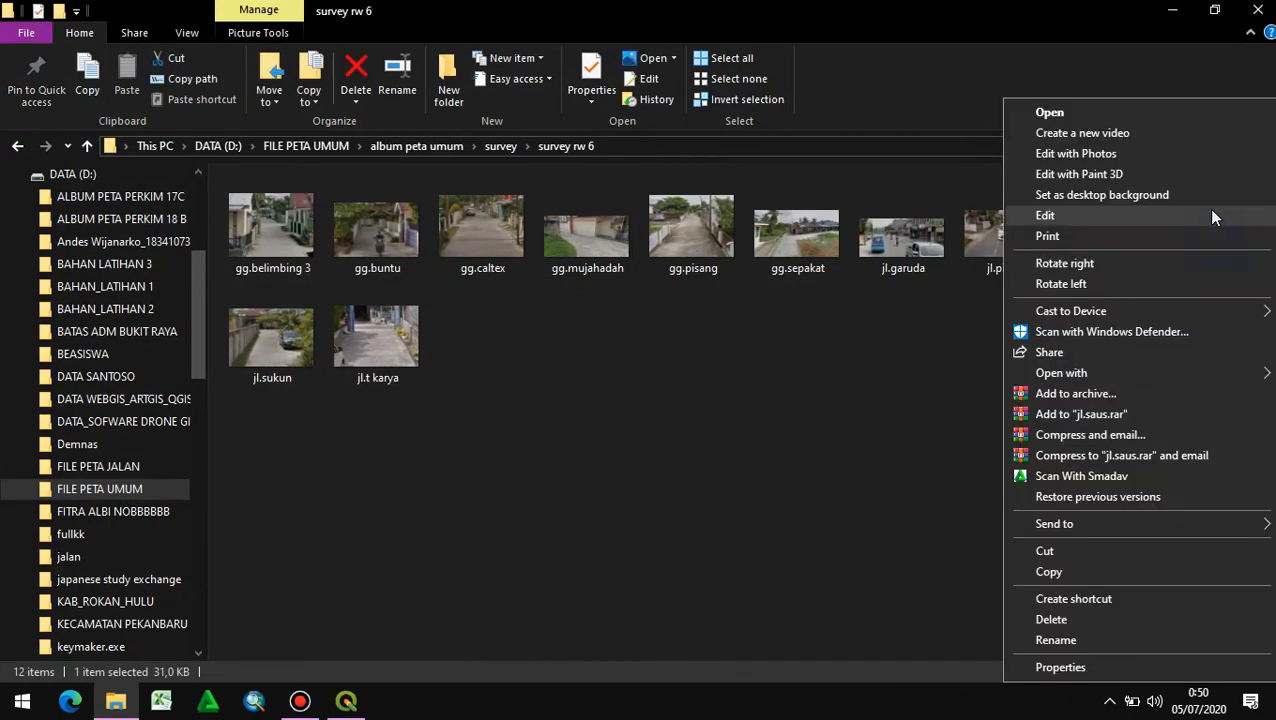
left_click(1074, 216)
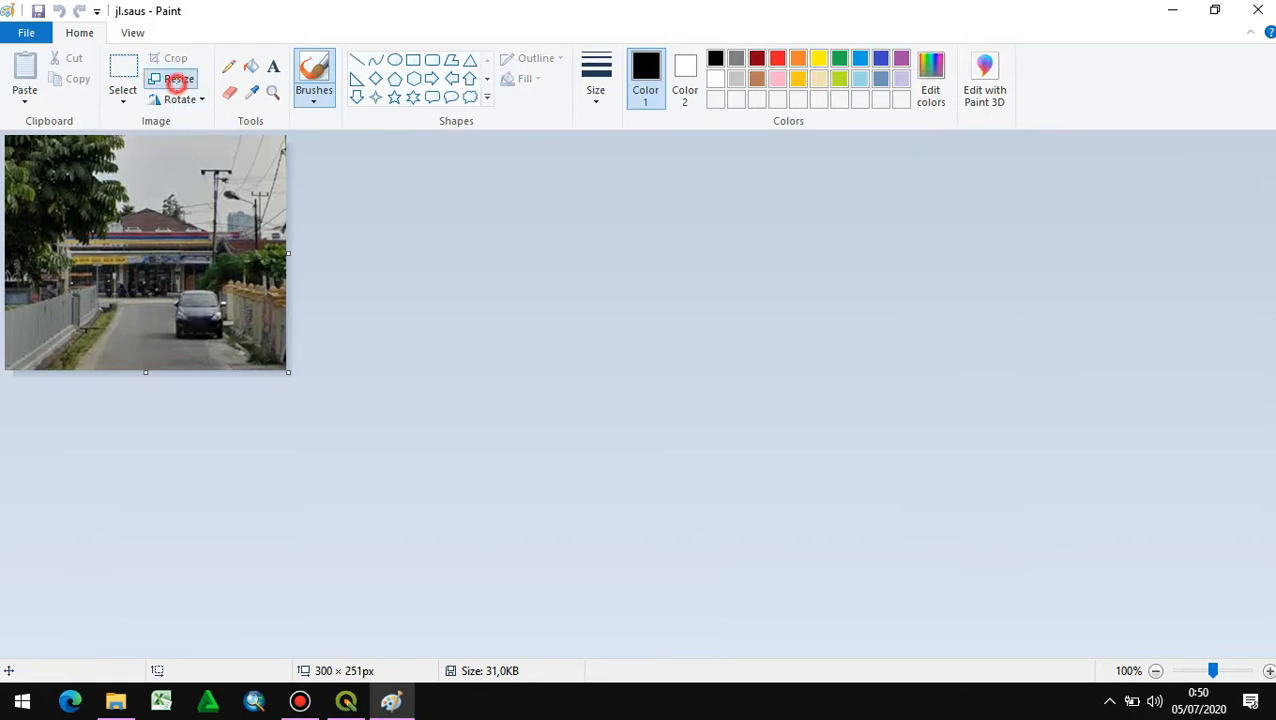
left_click(178, 79)
left_click(205, 147)
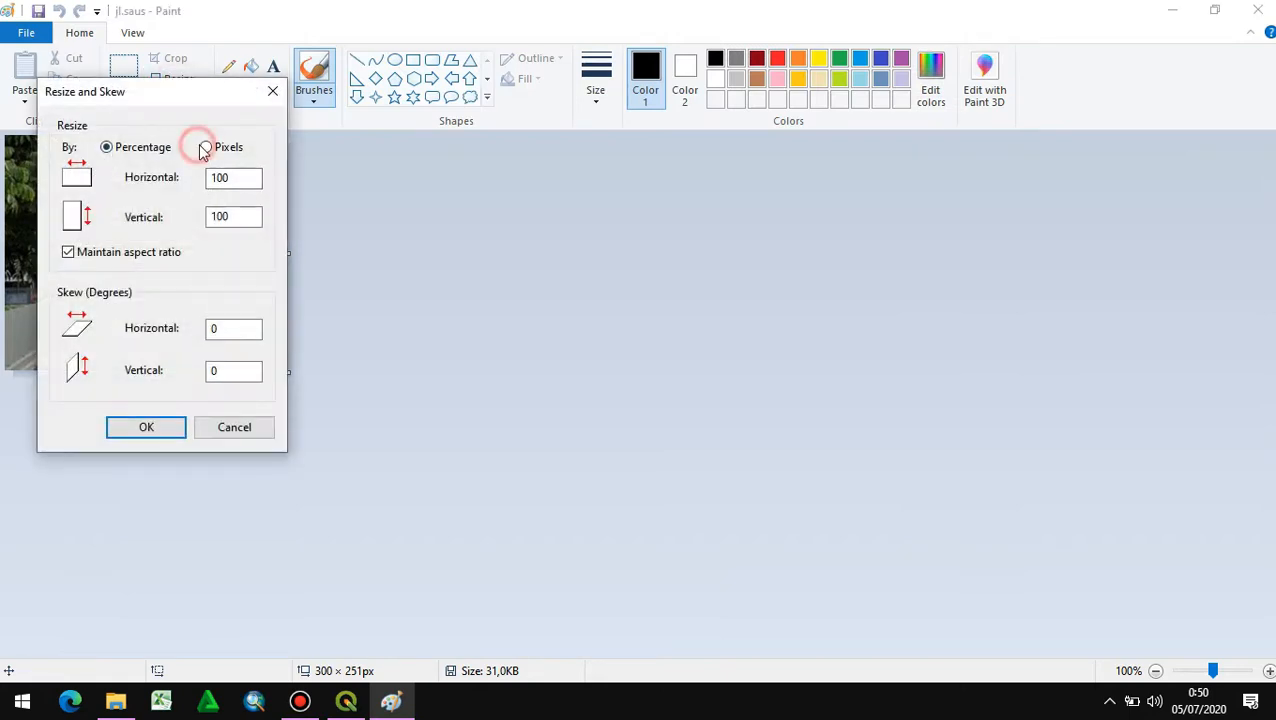
left_click_drag(235, 181, 207, 182)
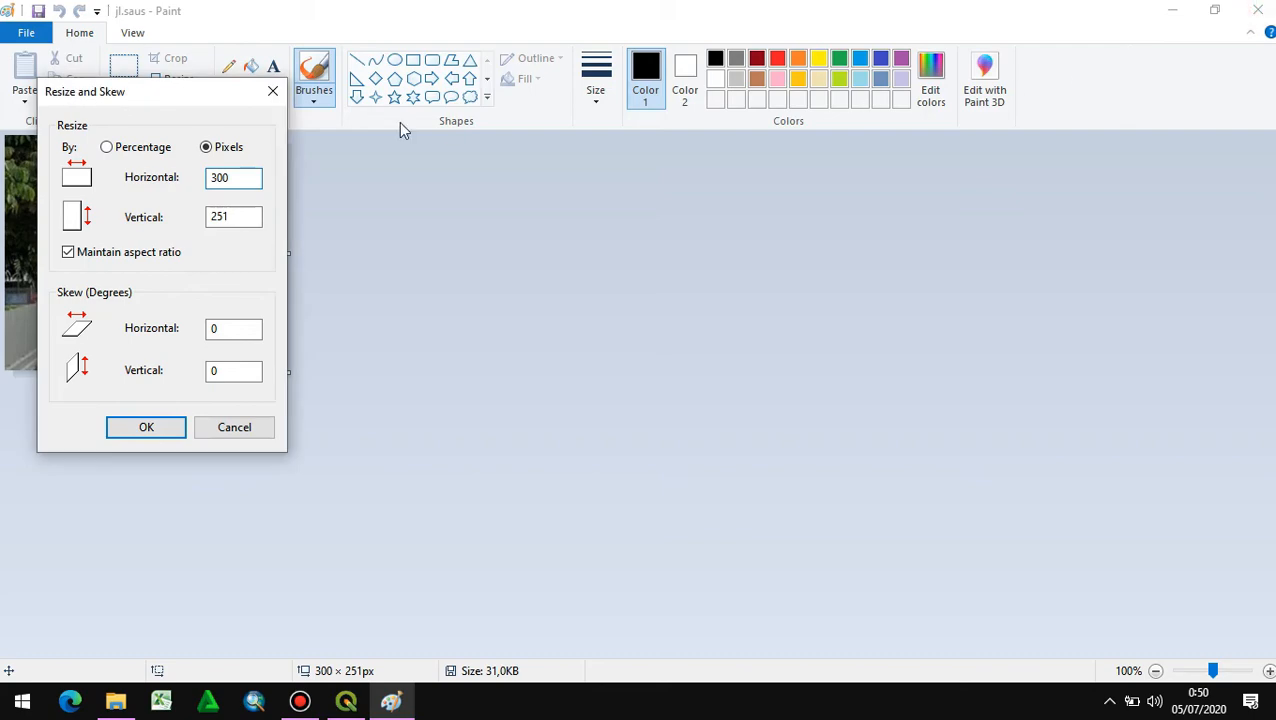
left_click(273, 91)
left_click(1257, 10)
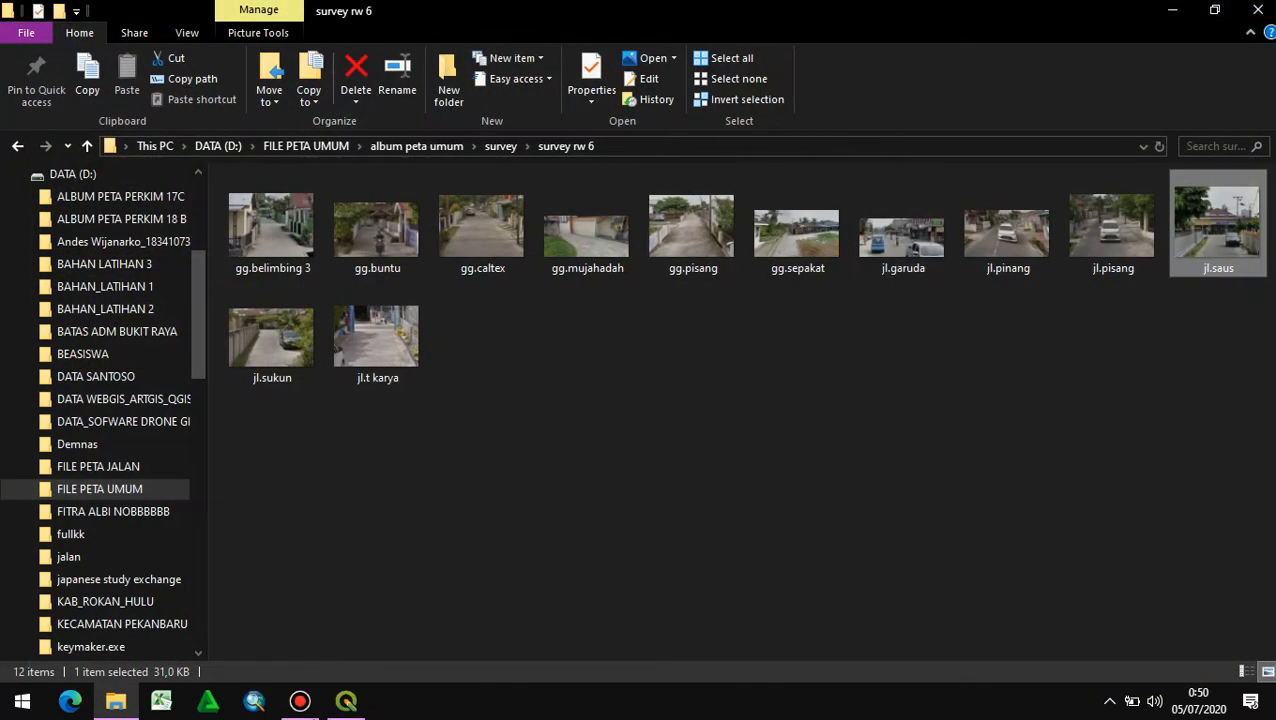
- Switch back to QGIS, start editing the Jaringan Jalan attribute table and open the Gambar 3 cell of the Jl.Saus record
mouse_move(346, 700)
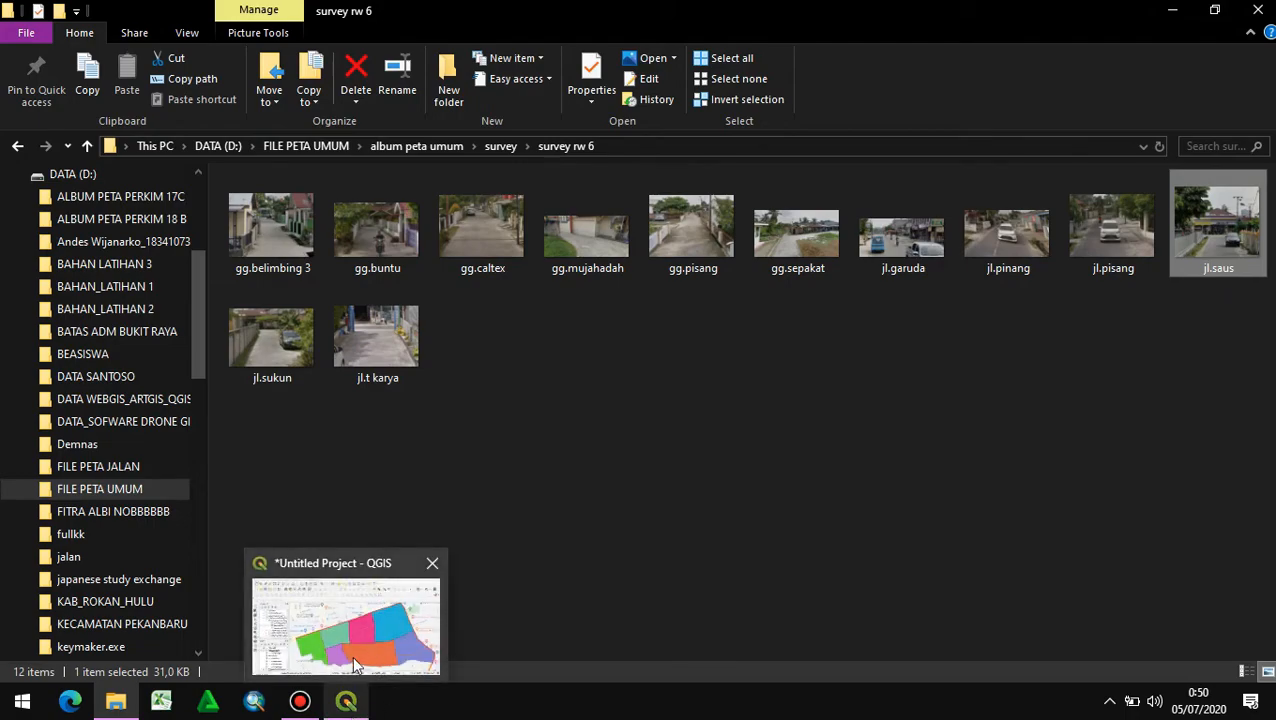
left_click(355, 667)
right_click(190, 514)
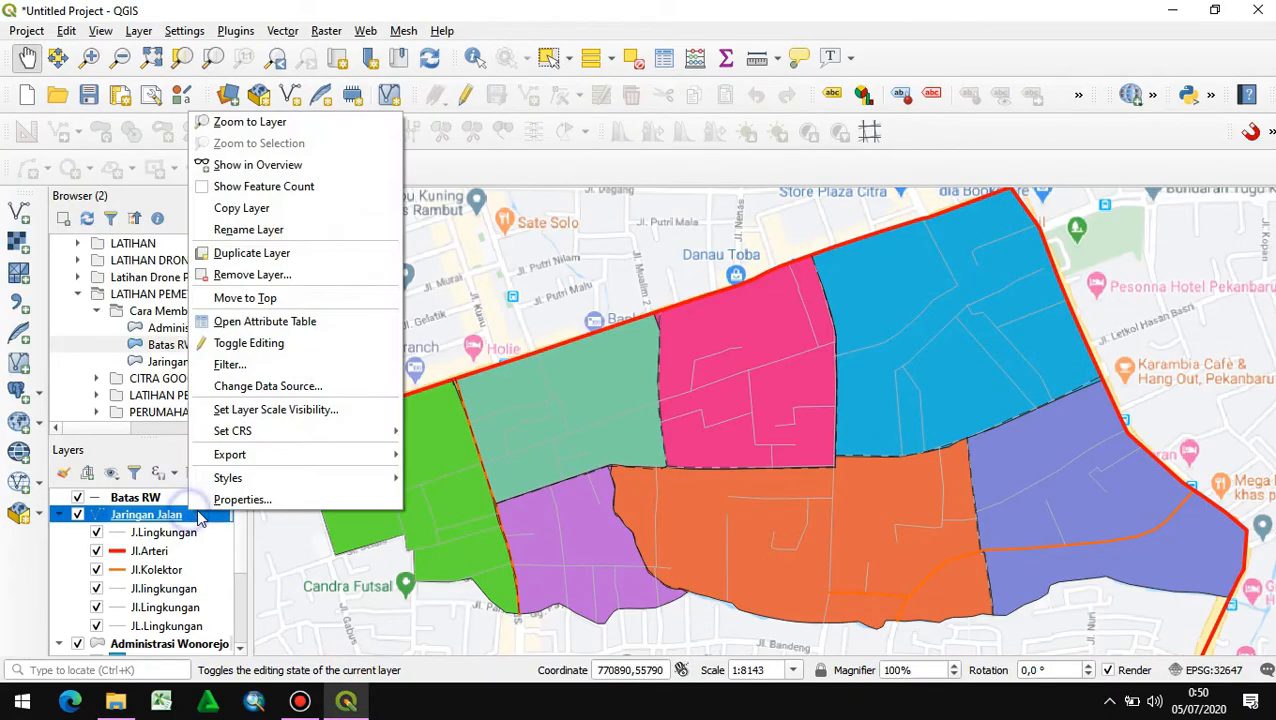
left_click(293, 328)
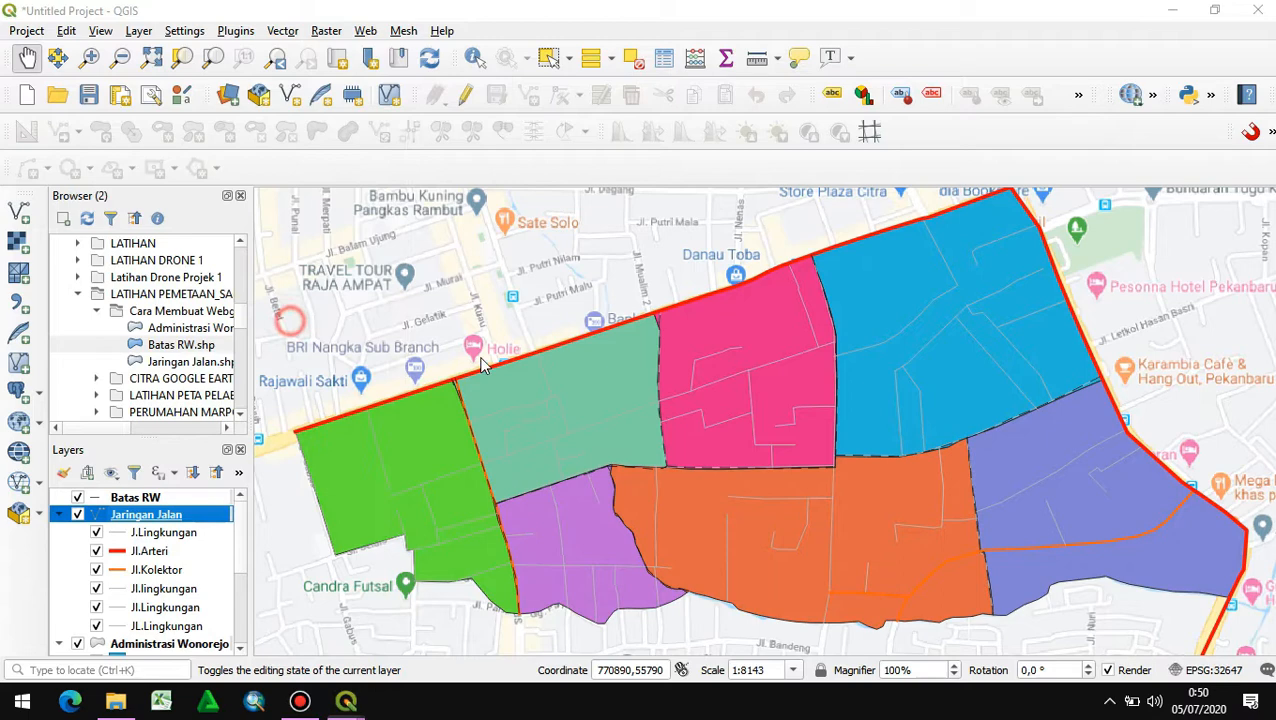
left_click(399, 43)
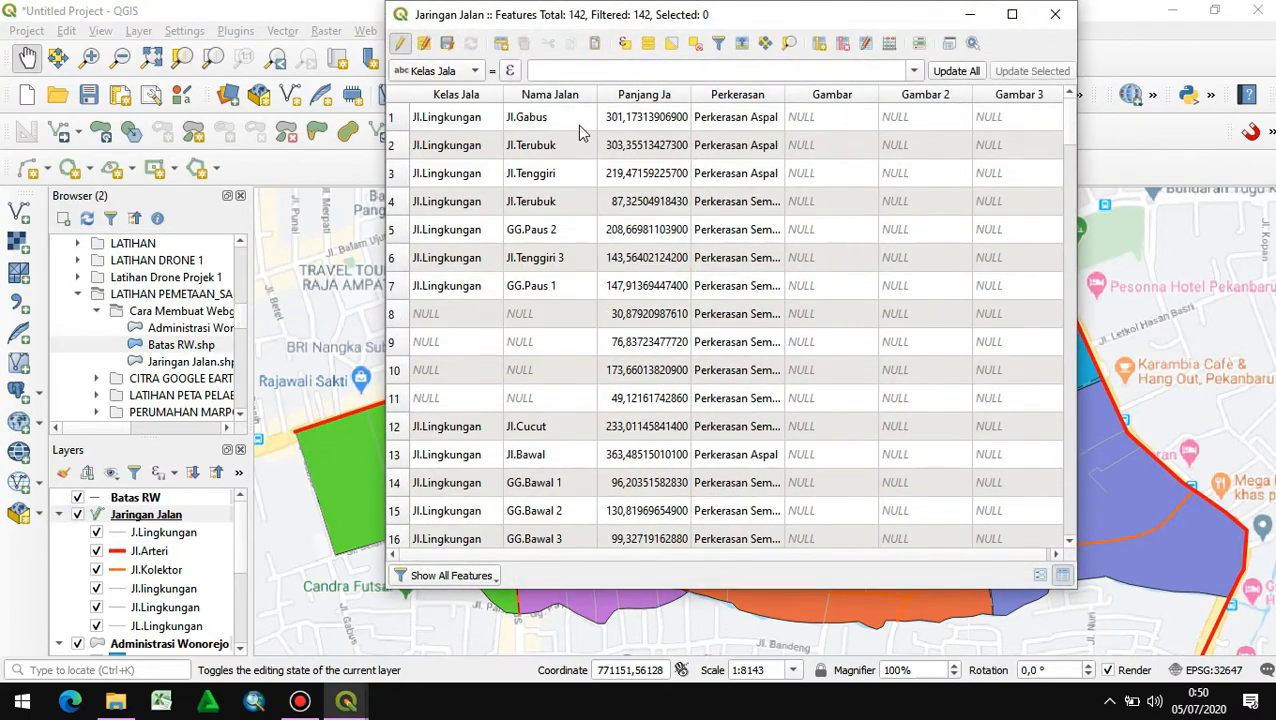
scroll(556, 414, "down", 15)
scroll(578, 370, "down", 5)
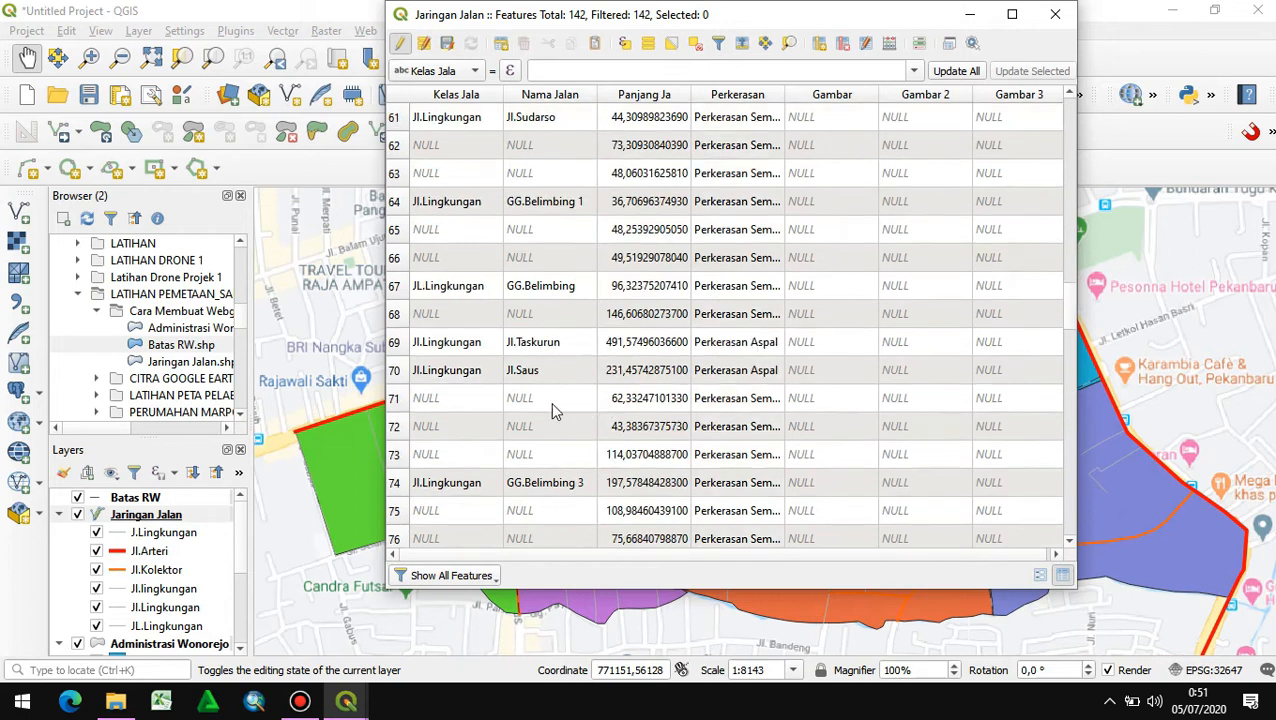
double_click(975, 369)
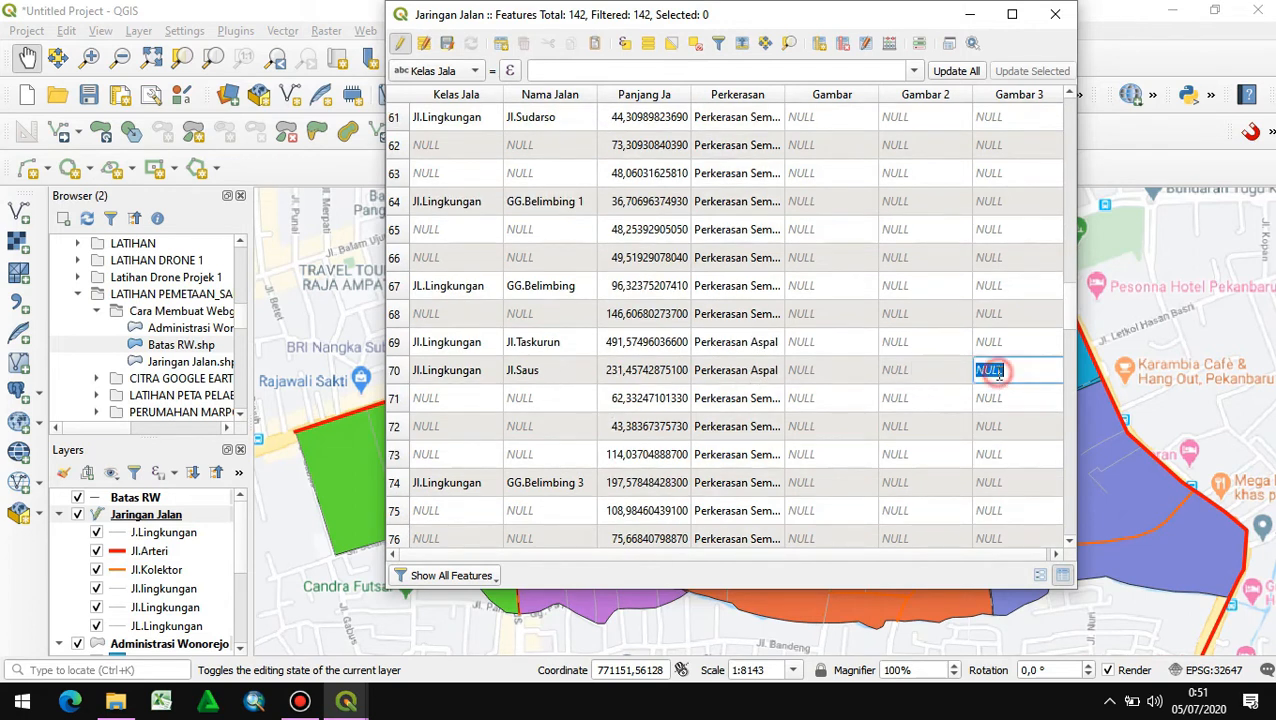
- Switch to File Explorer and copy the full file path of the jl.saus.jpg photo from its properties
left_click(116, 703)
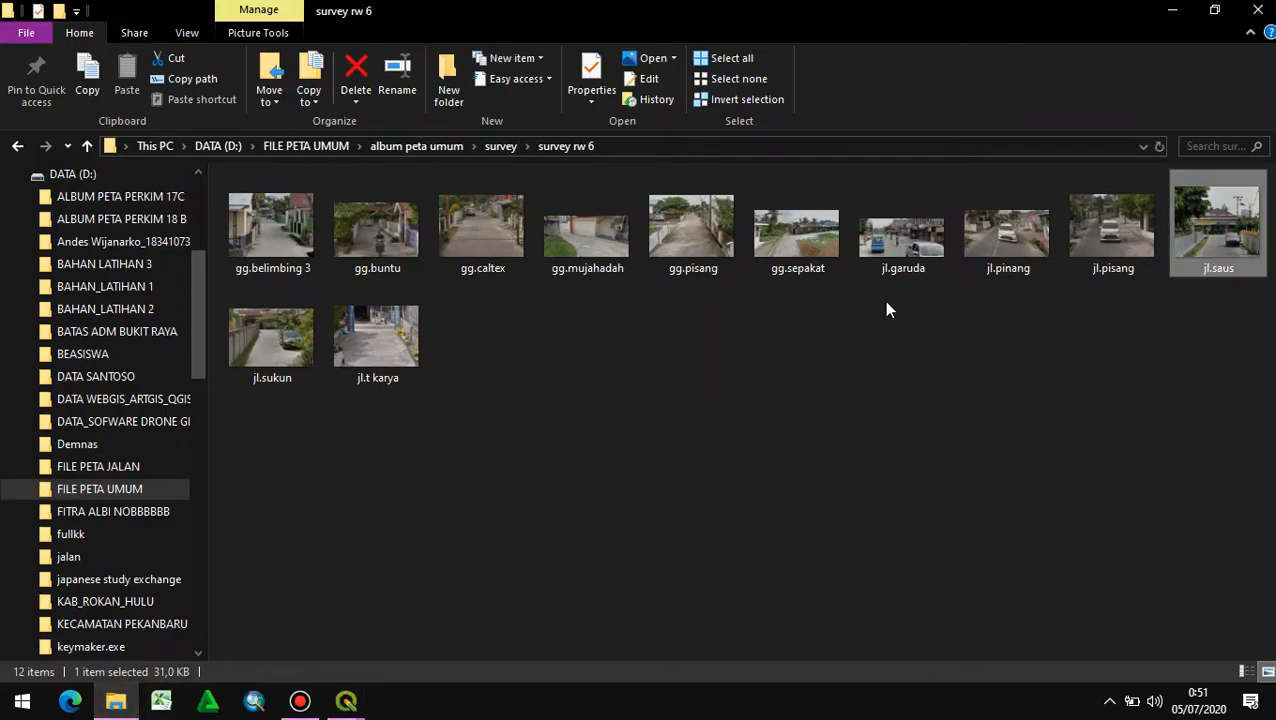
right_click(1201, 252)
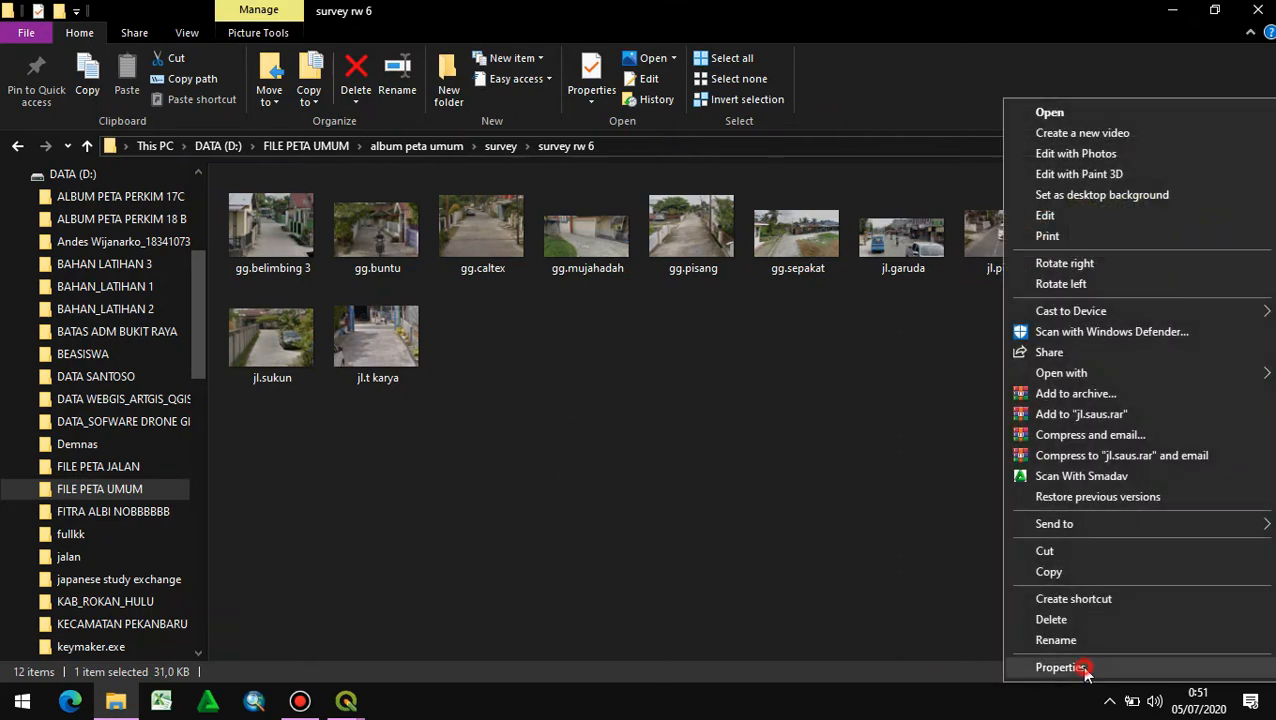
left_click(1082, 669)
left_click(1011, 241)
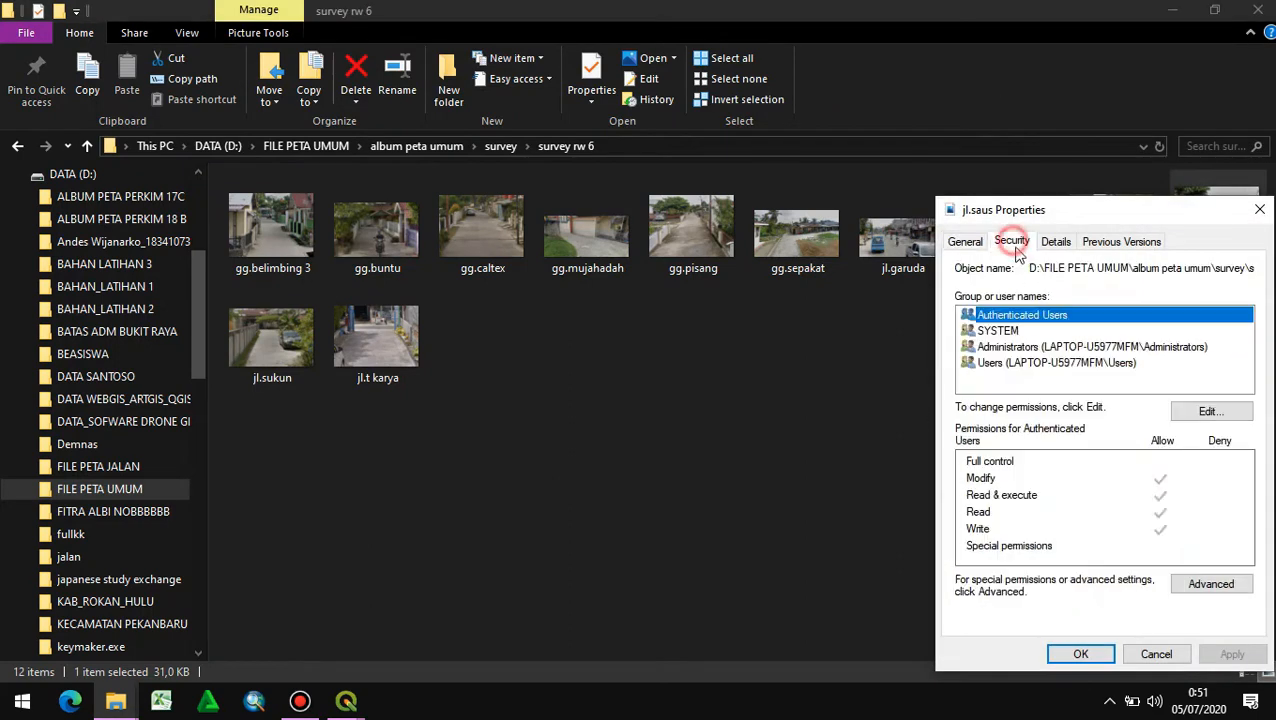
left_click_drag(1033, 270, 1218, 283)
right_click(1203, 270)
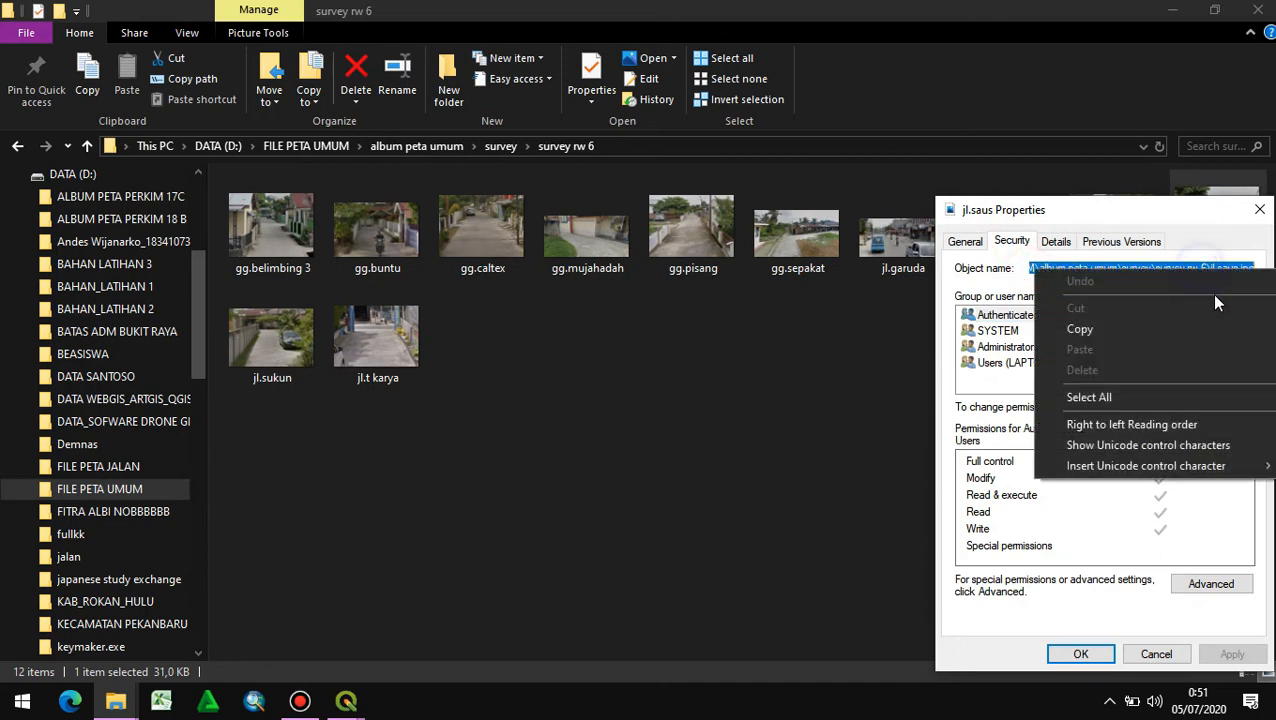
left_click(1129, 323)
- Switch to QGIS, reopen the Jaringan Jalan table and paste the jl.saus.jpg path into Gambar 3 of the Jl.Saus record
mouse_move(343, 705)
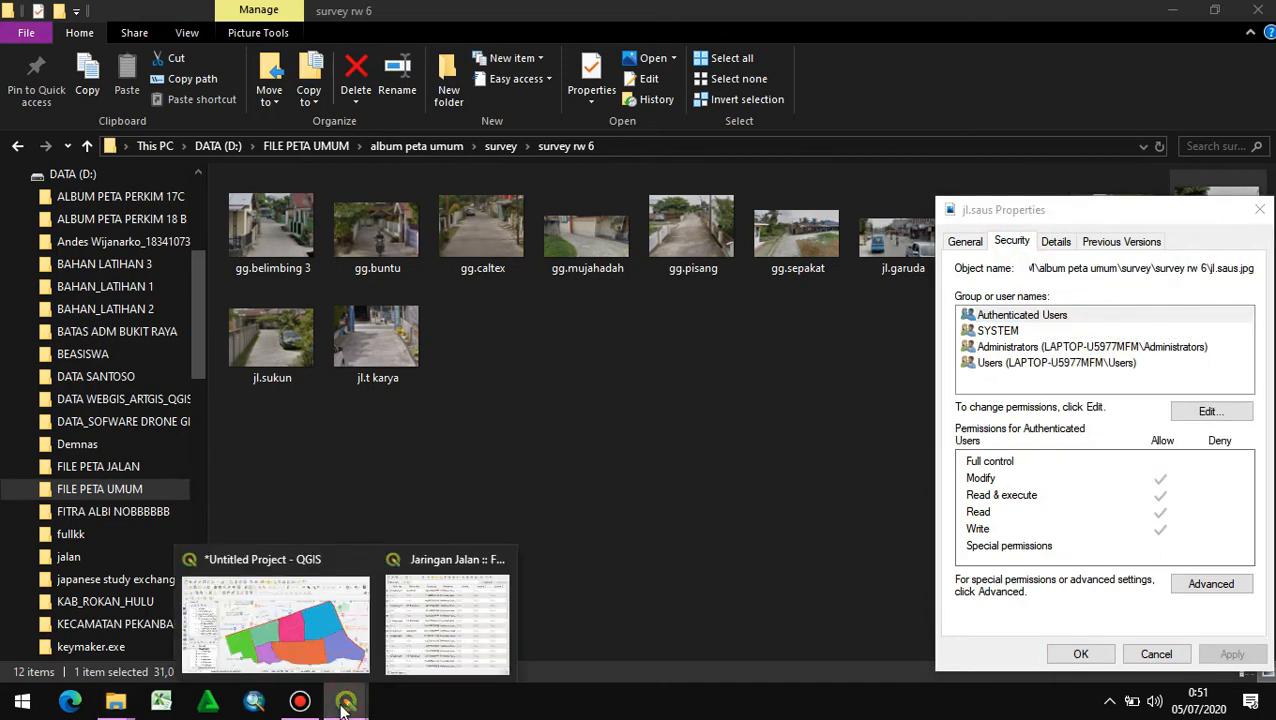
left_click(327, 645)
right_click(183, 517)
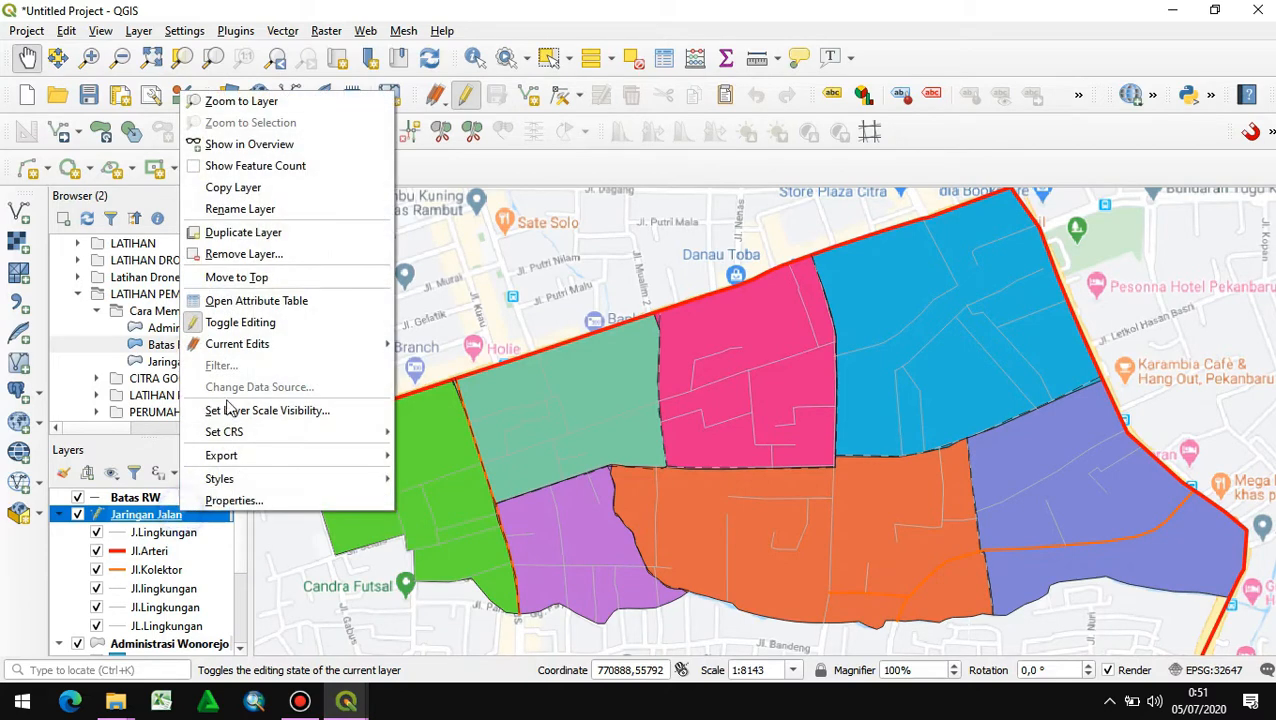
left_click(220, 298)
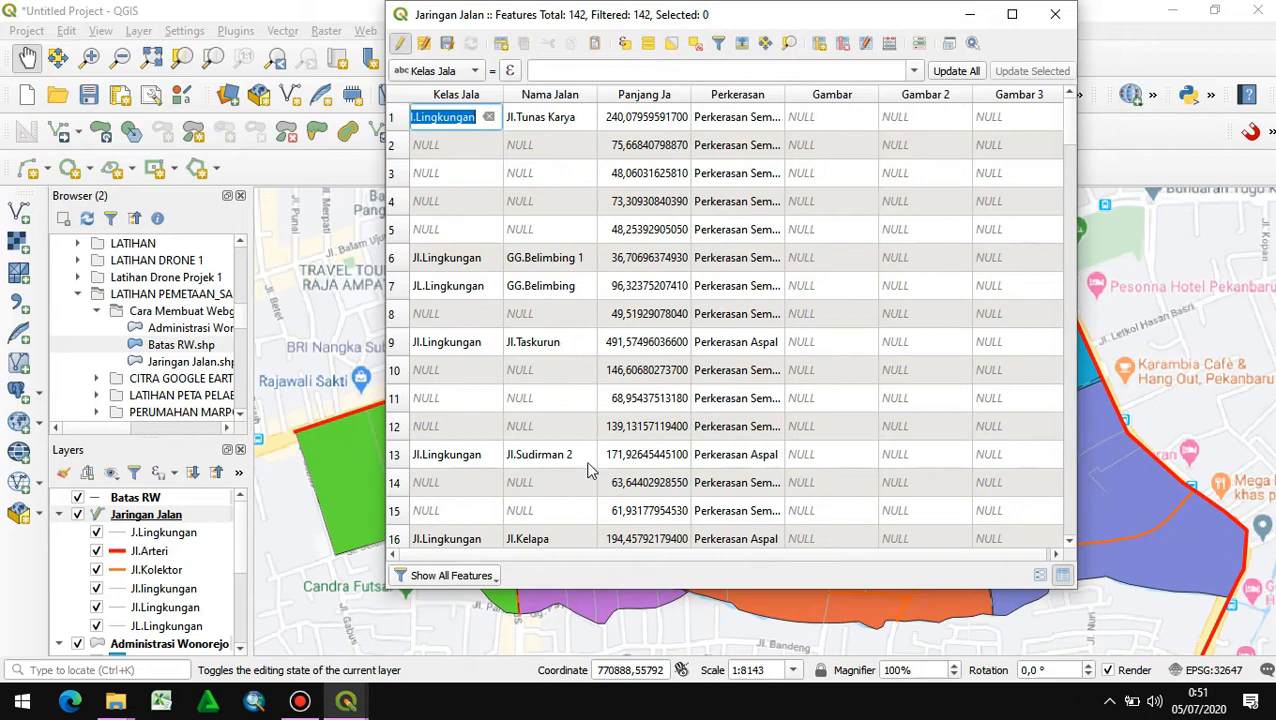
scroll(585, 400, "down", 20)
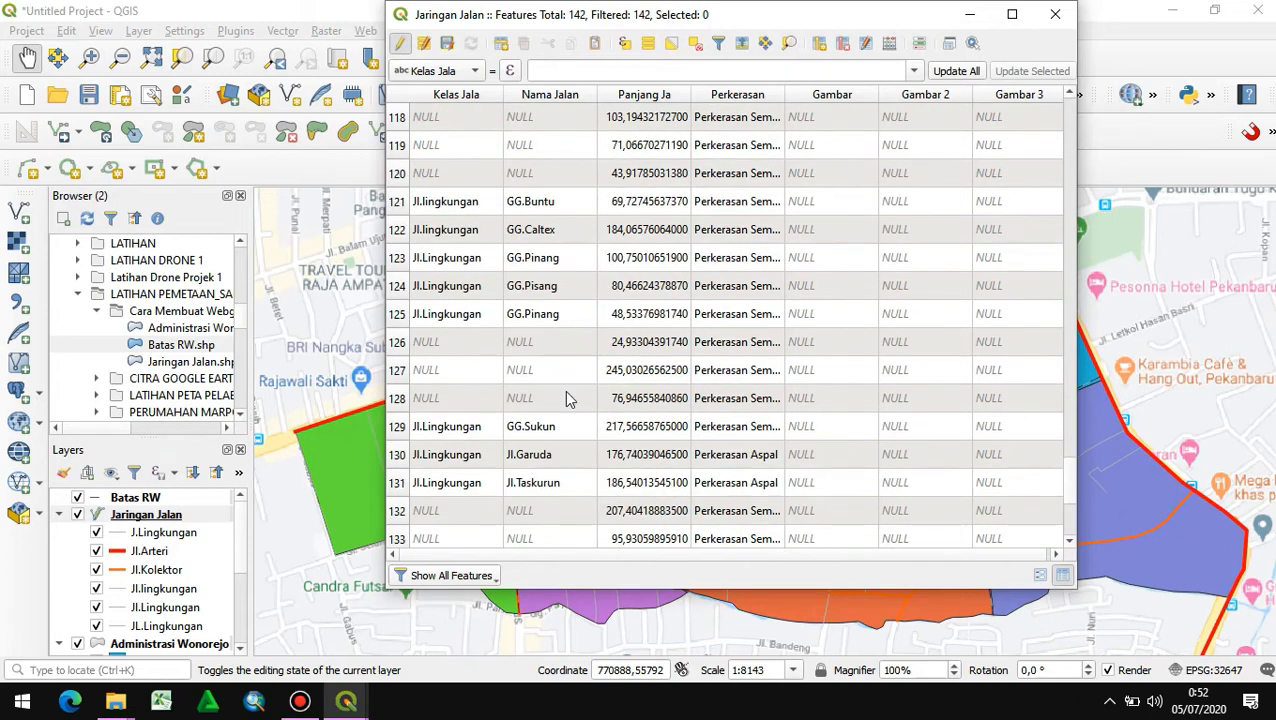
scroll(566, 410, "down", 2)
double_click(990, 430)
key("BackSpace")
right_click(1004, 427)
left_click(1040, 524)
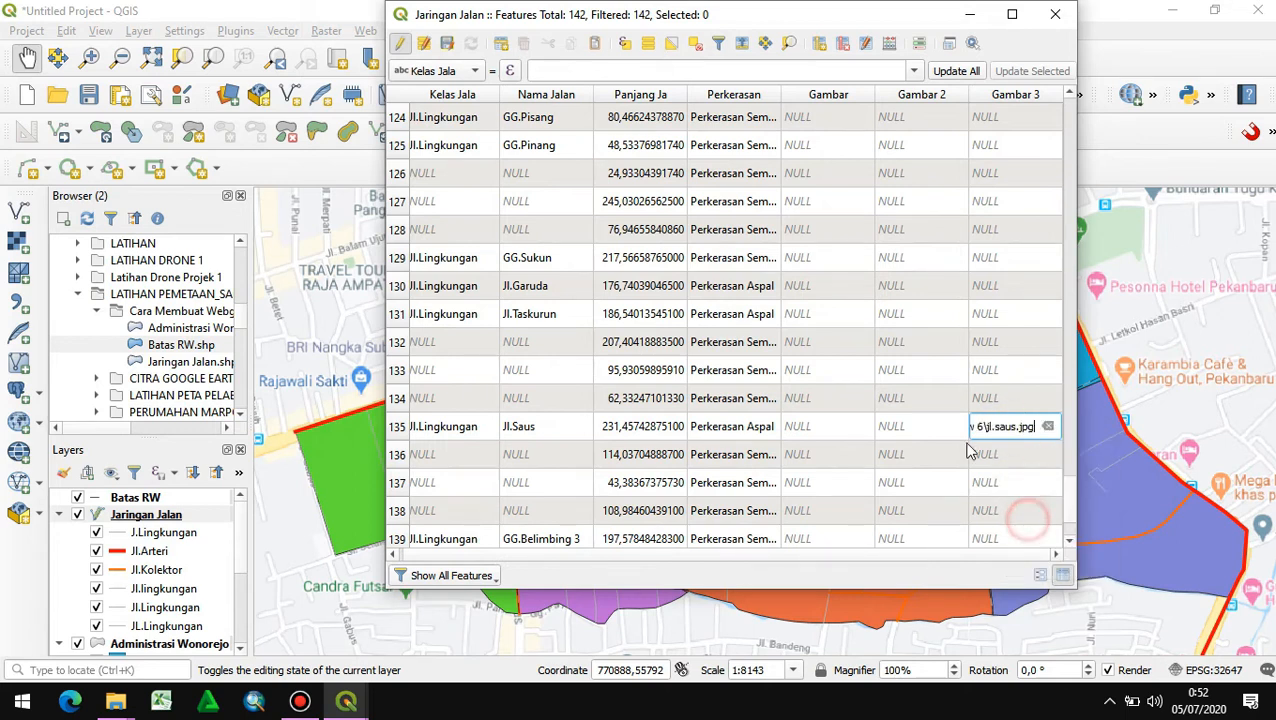
- Stop editing the Jaringan Jalan layer, save the changes and close its attribute table
left_click(401, 47)
left_click(606, 359)
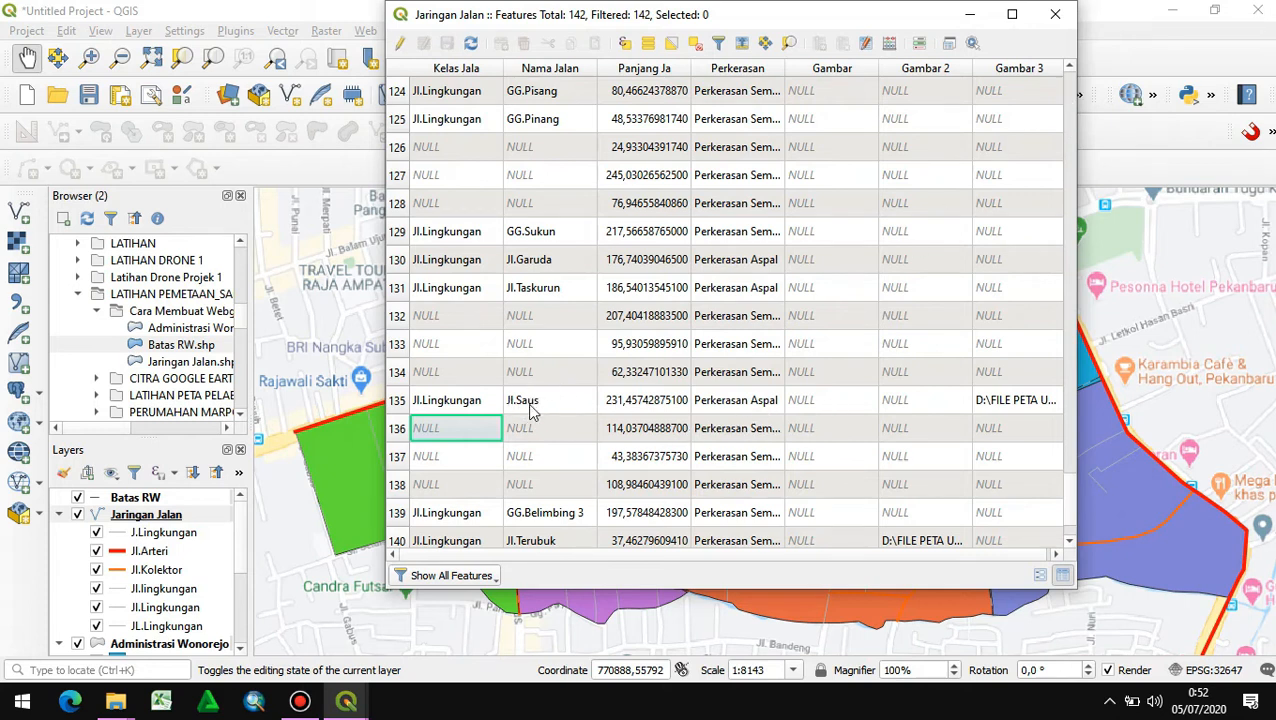
left_click(1055, 14)
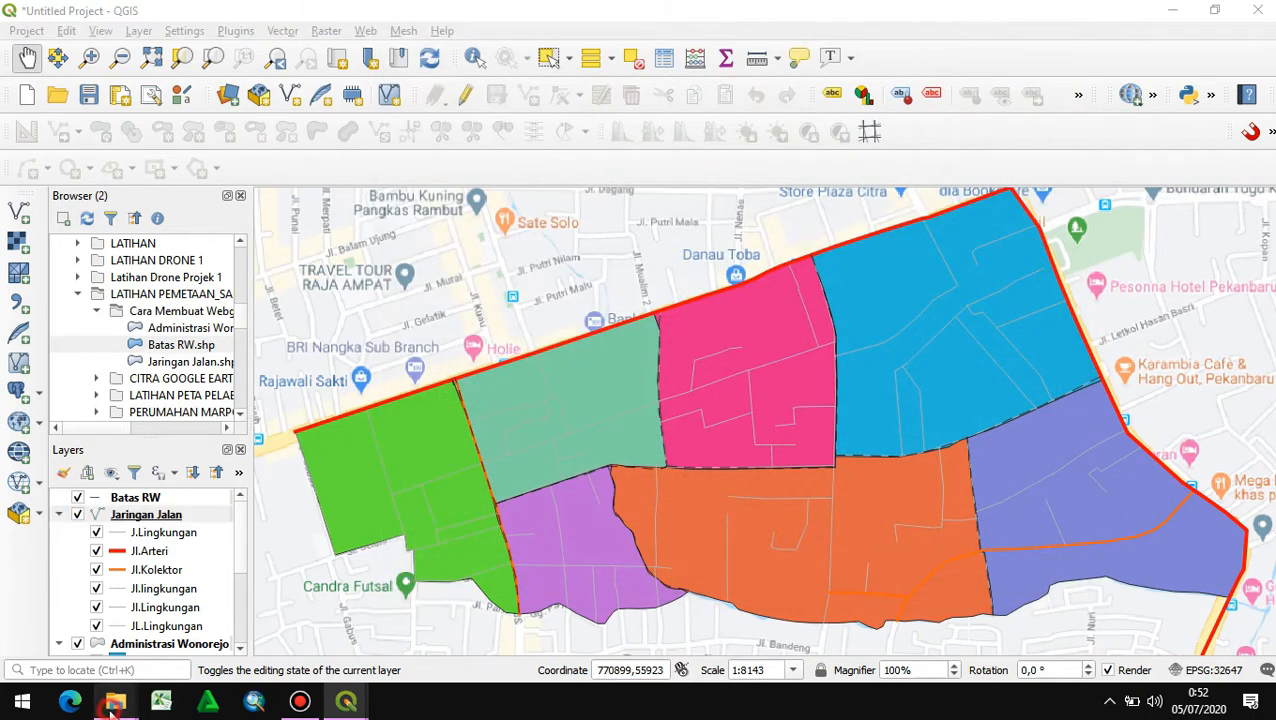
- Switch to File Explorer and open the PERKULIAHAN SEMESTER_4 folder on drive D
mouse_move(115, 700)
left_click(97, 634)
scroll(160, 526, "down", 3)
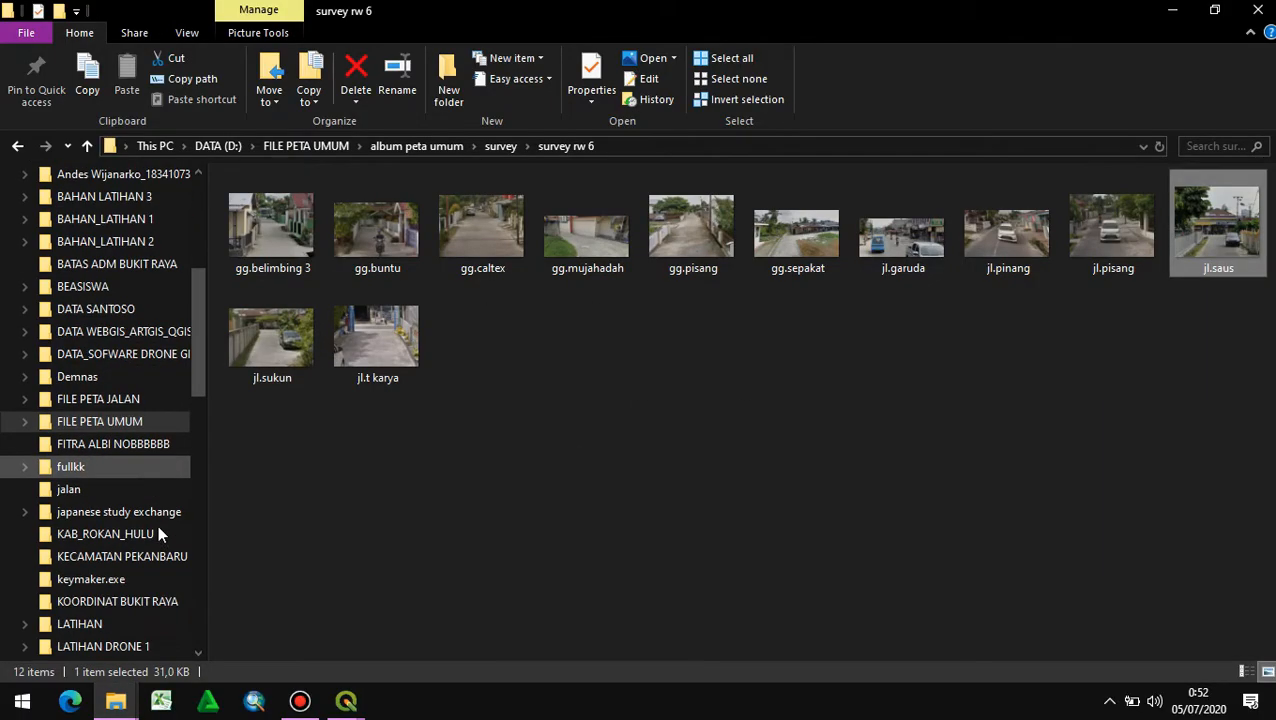
scroll(170, 572, "down", 1)
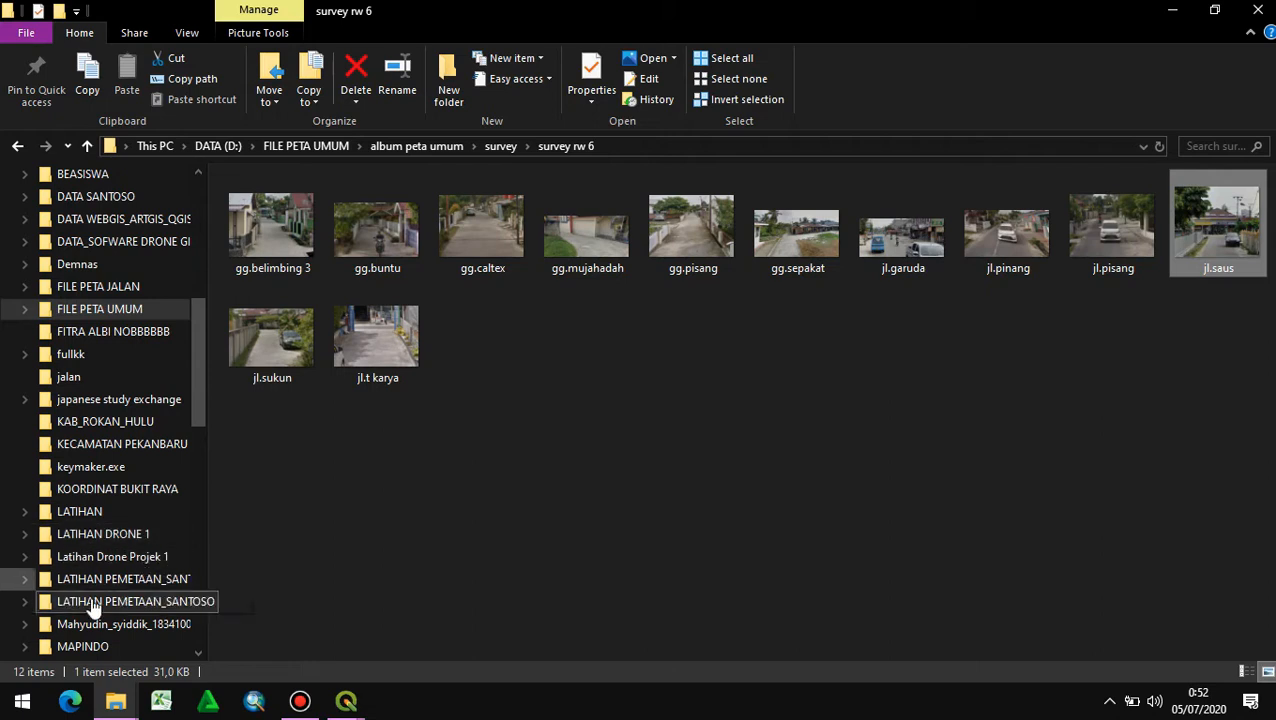
scroll(115, 606, "down", 1)
scroll(115, 608, "down", 1)
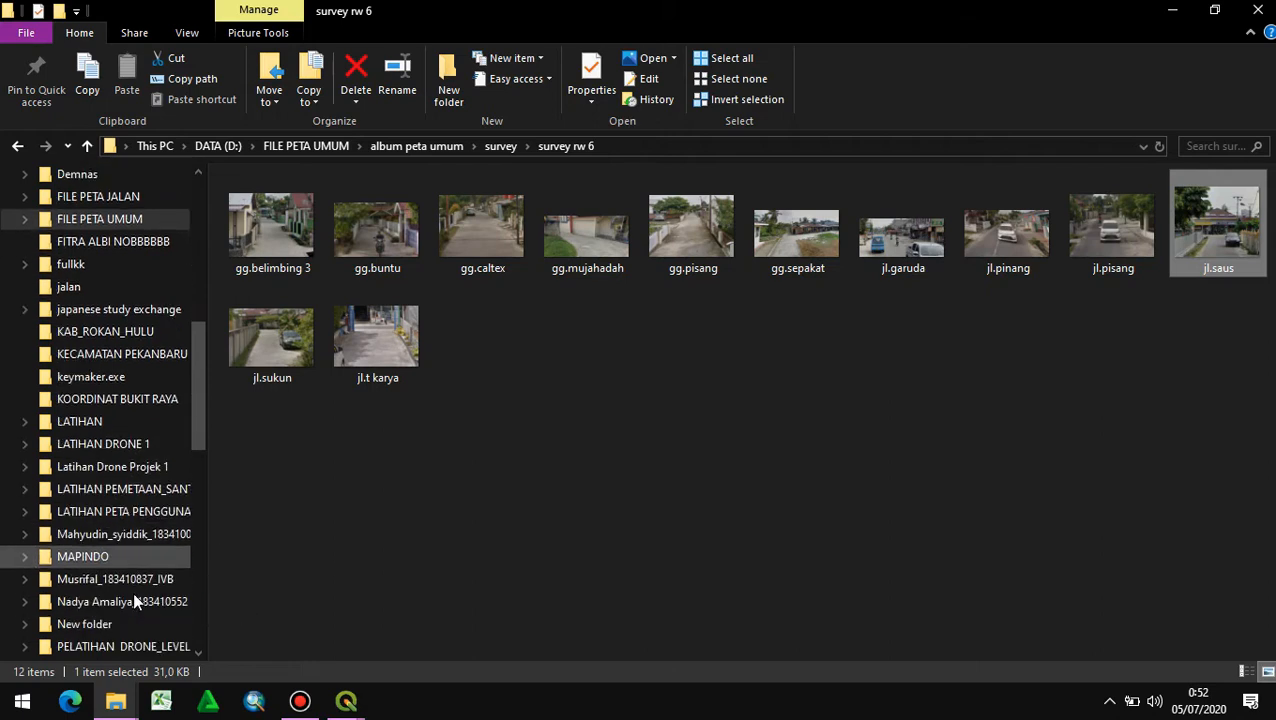
scroll(90, 572, "down", 1)
scroll(115, 560, "down", 2)
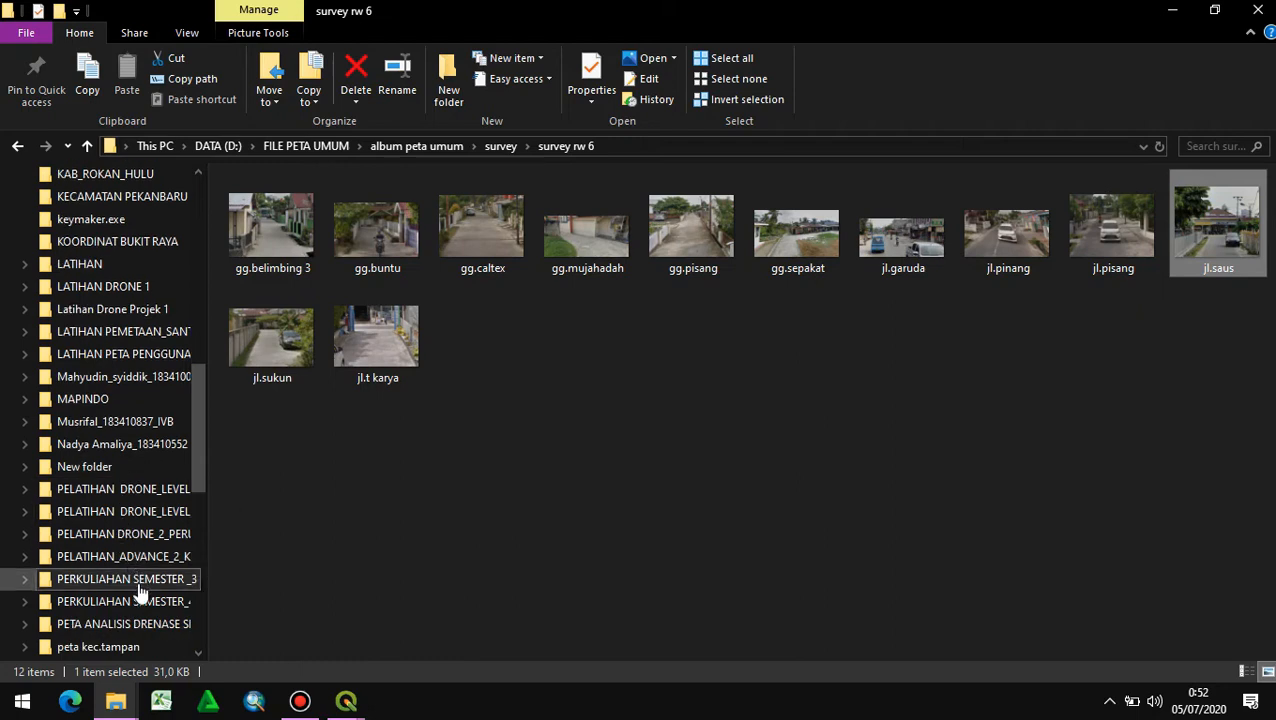
left_click(137, 586)
left_click(137, 604)
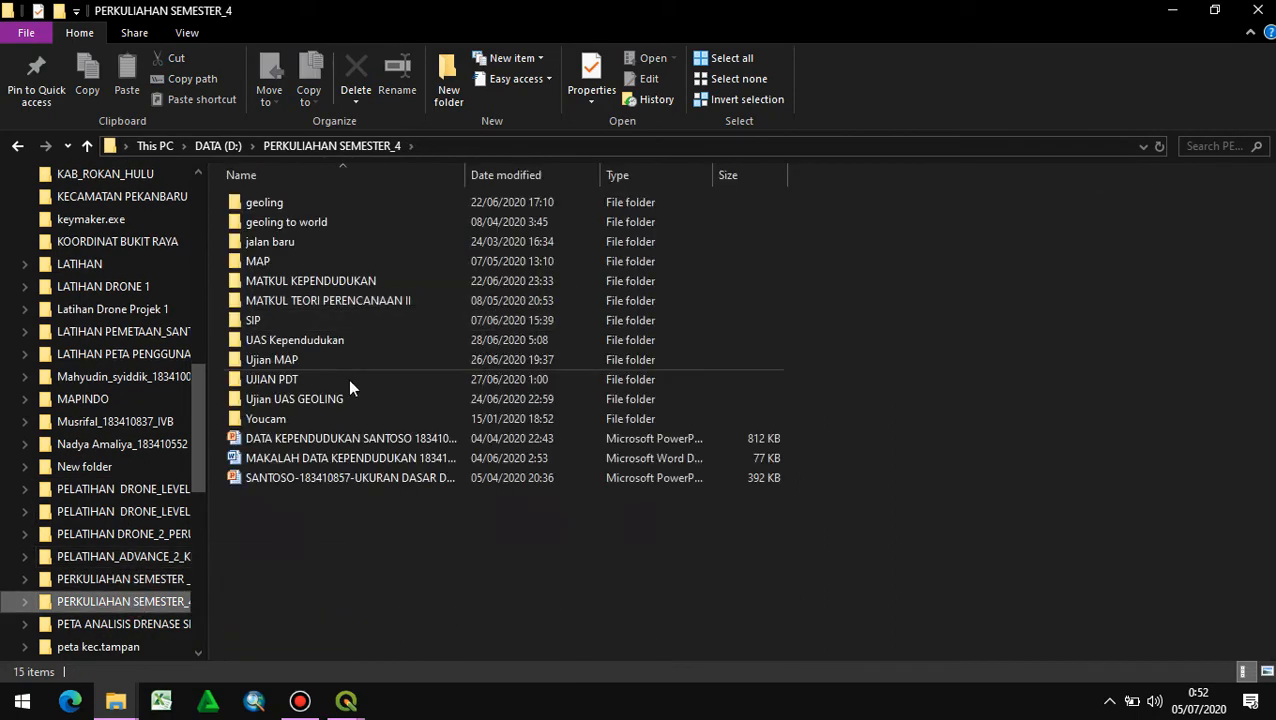
- Open PETA JARINGAN JALAN from SIP > JPEG PETA 1 > PETA ANAK JALAN > PETA_SUB_SEKTOR_JALAN_IV-B and inspect the RW 06 road names up close
left_click(350, 326)
double_click(350, 326)
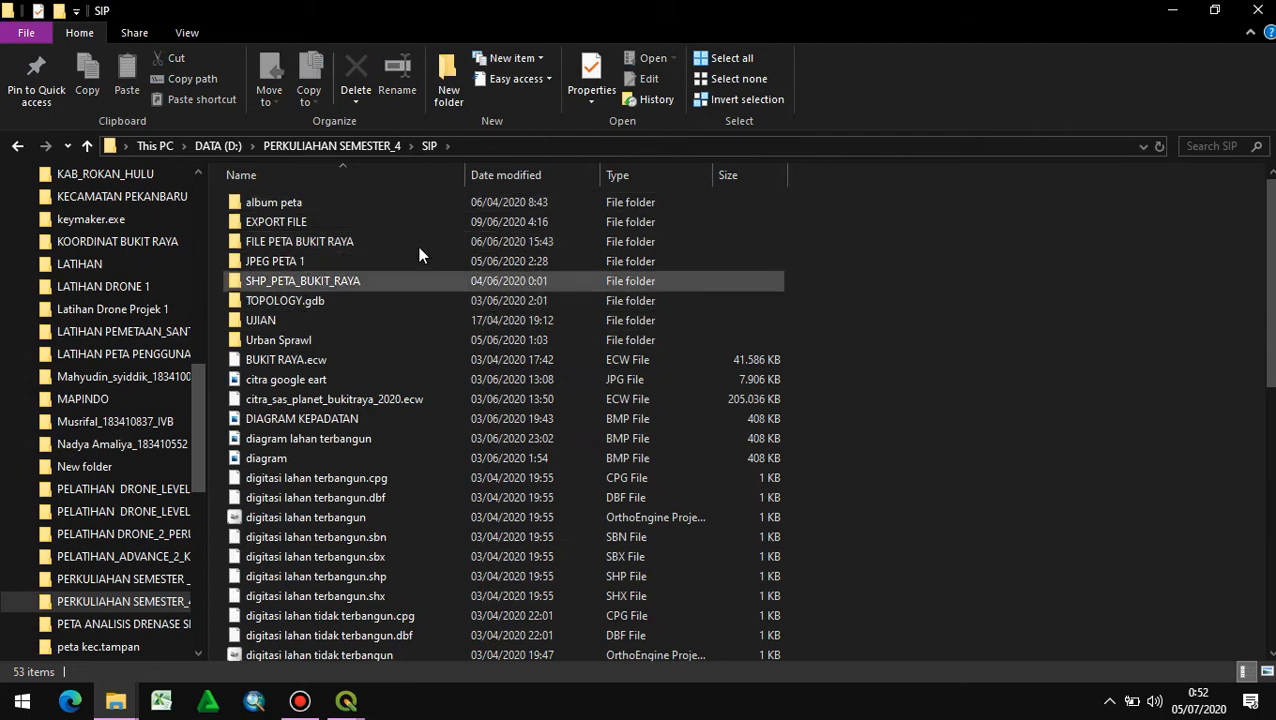
double_click(339, 262)
double_click(268, 232)
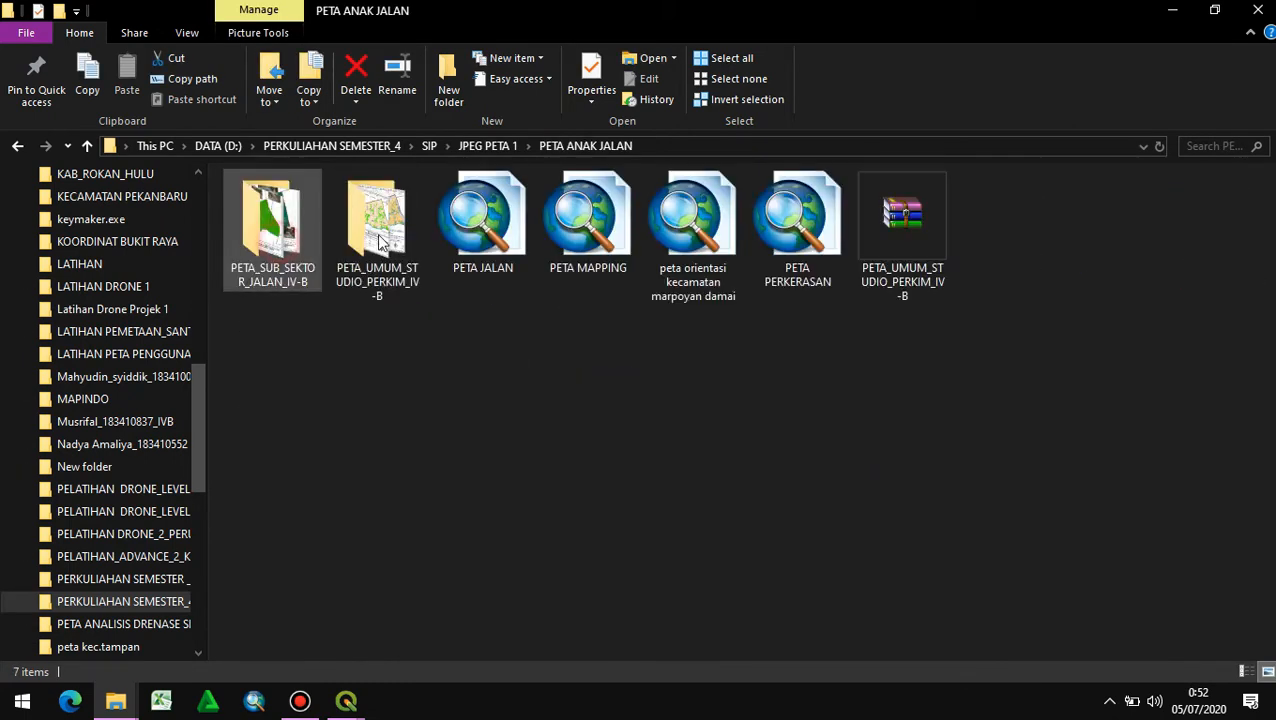
double_click(268, 232)
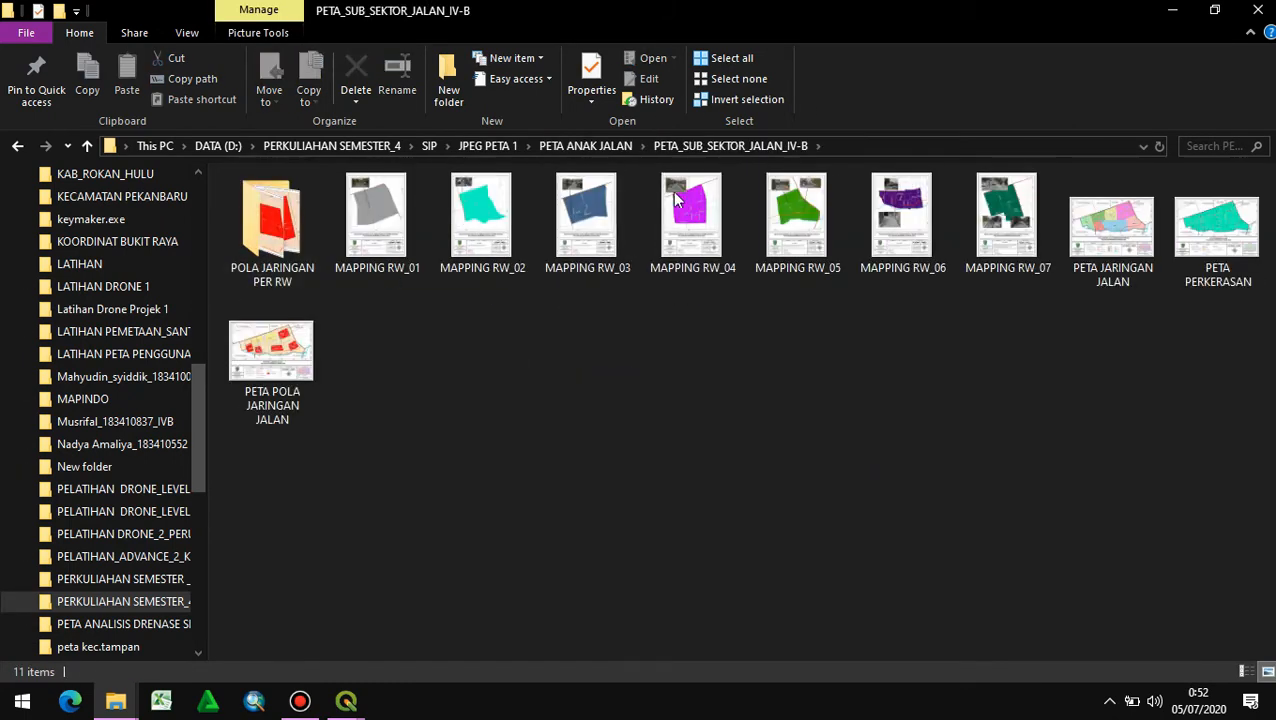
double_click(1110, 232)
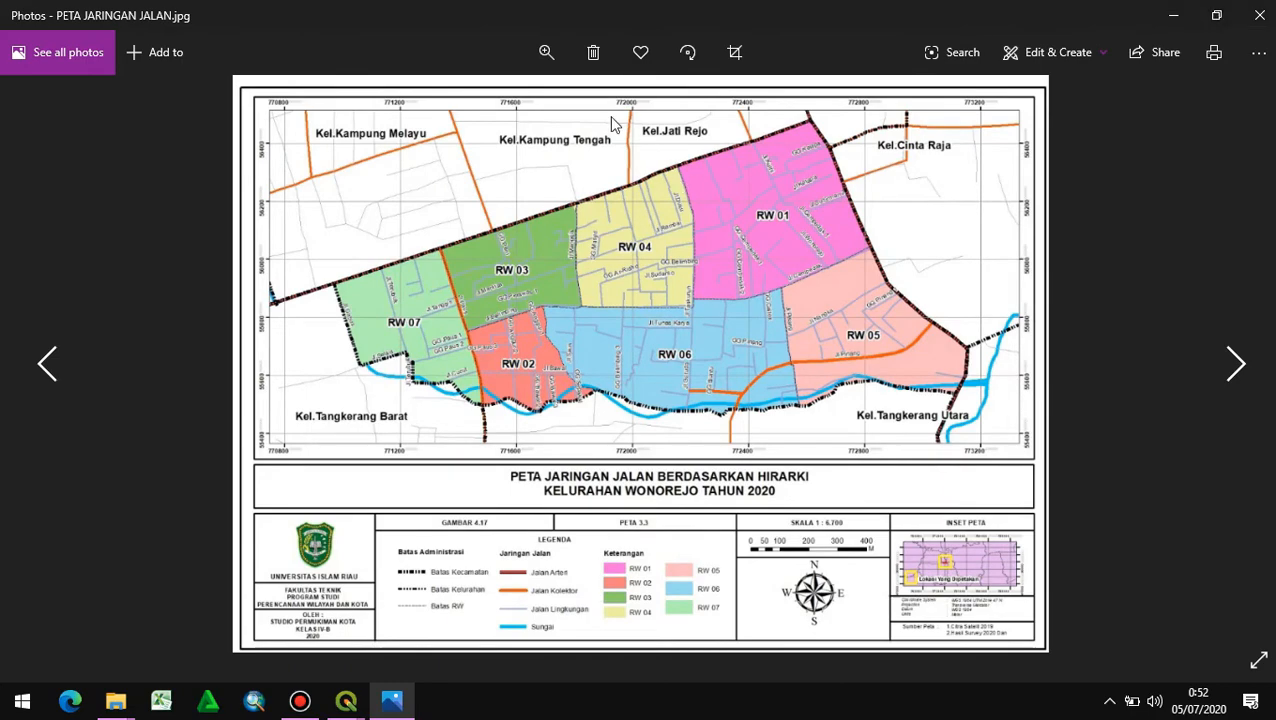
left_click(545, 52)
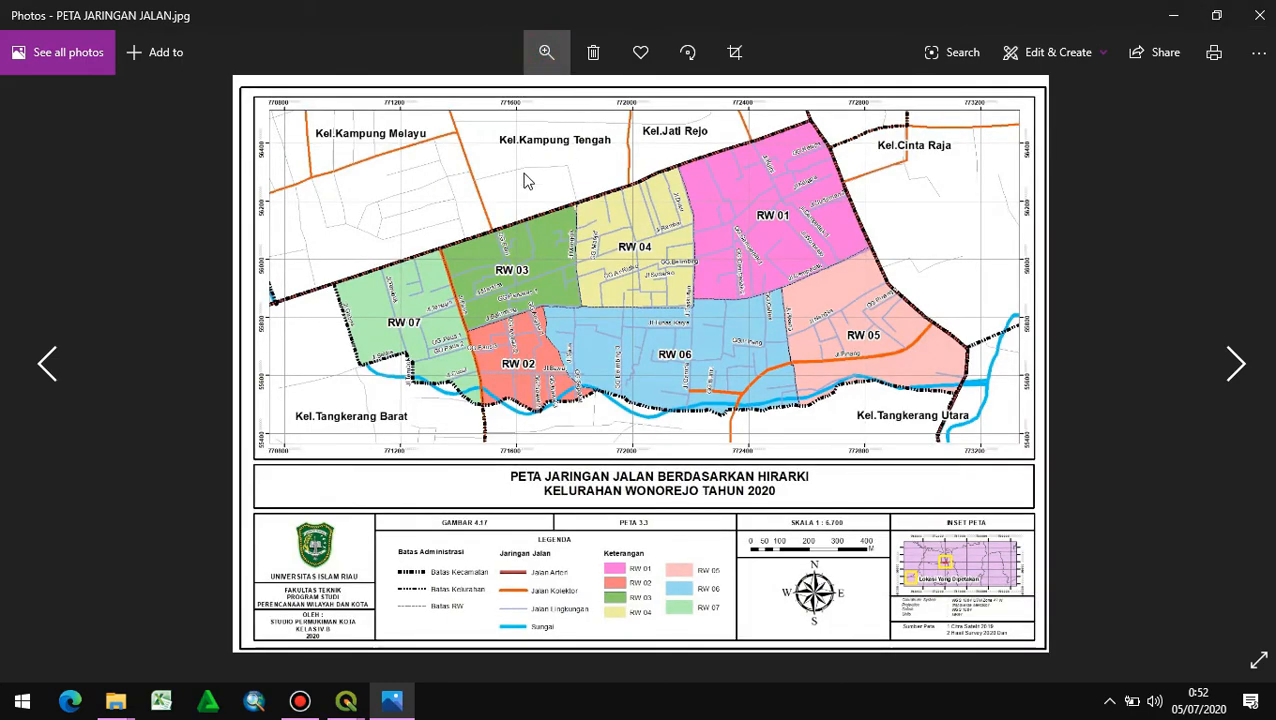
left_click_drag(462, 101, 513, 157)
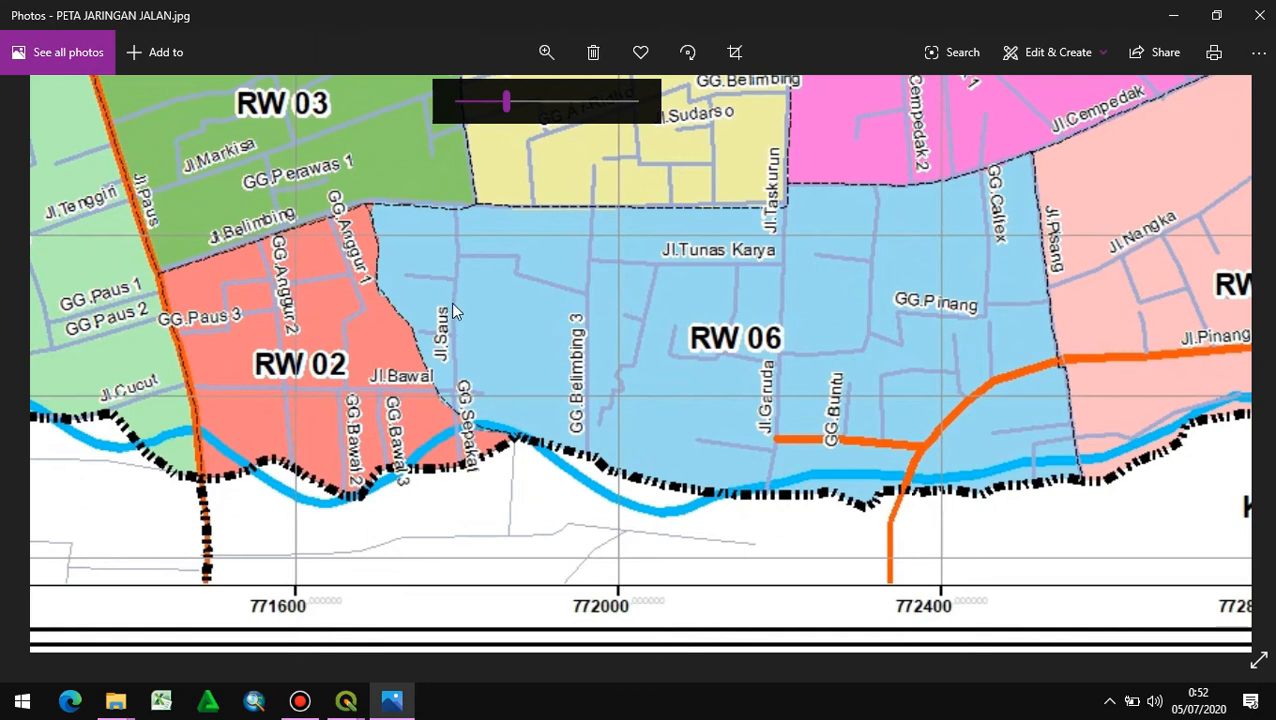
- Switch back to the main QGIS window and open the Attributes Form settings of the Jaringan Jalan layer
left_click(350, 705)
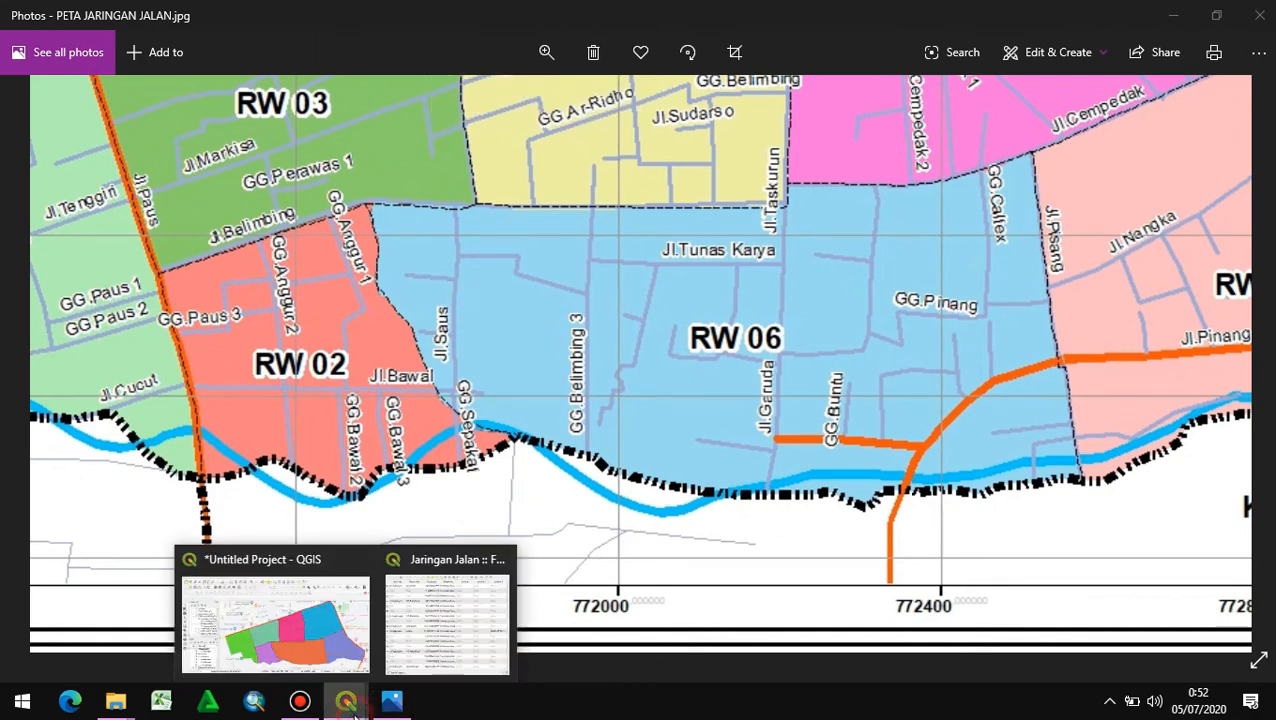
left_click(290, 630)
left_click(146, 514)
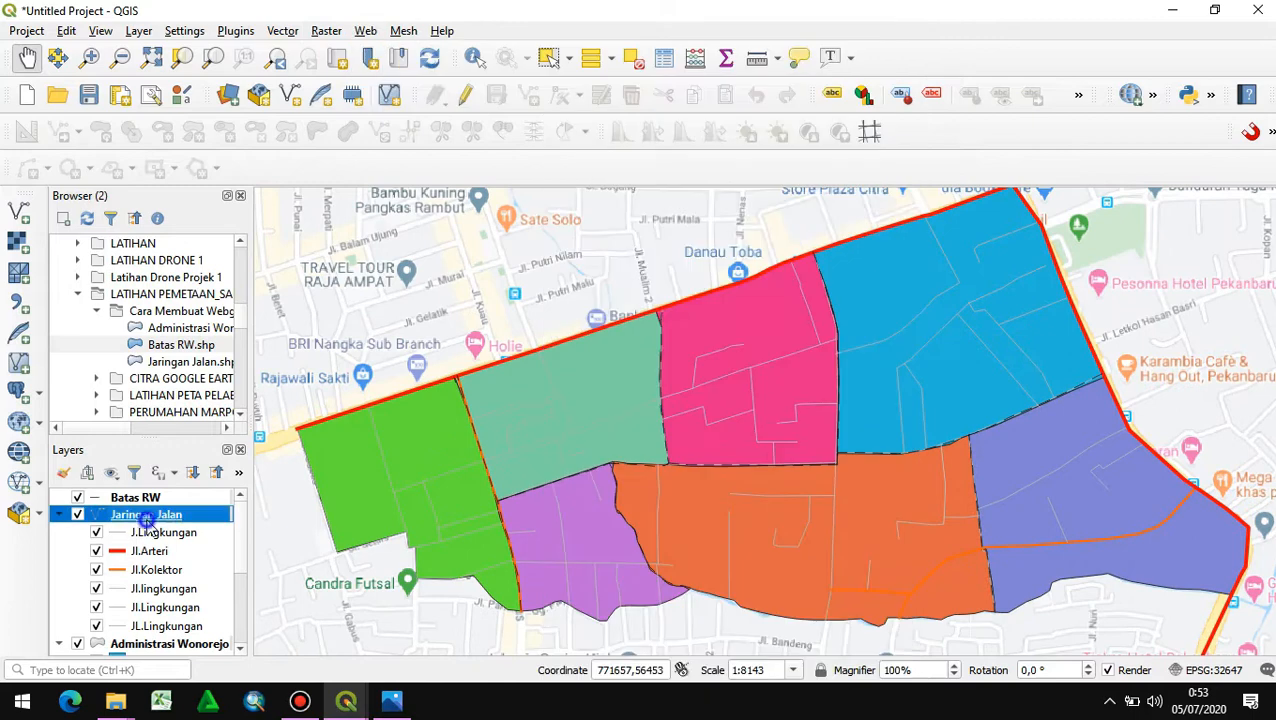
right_click(146, 514)
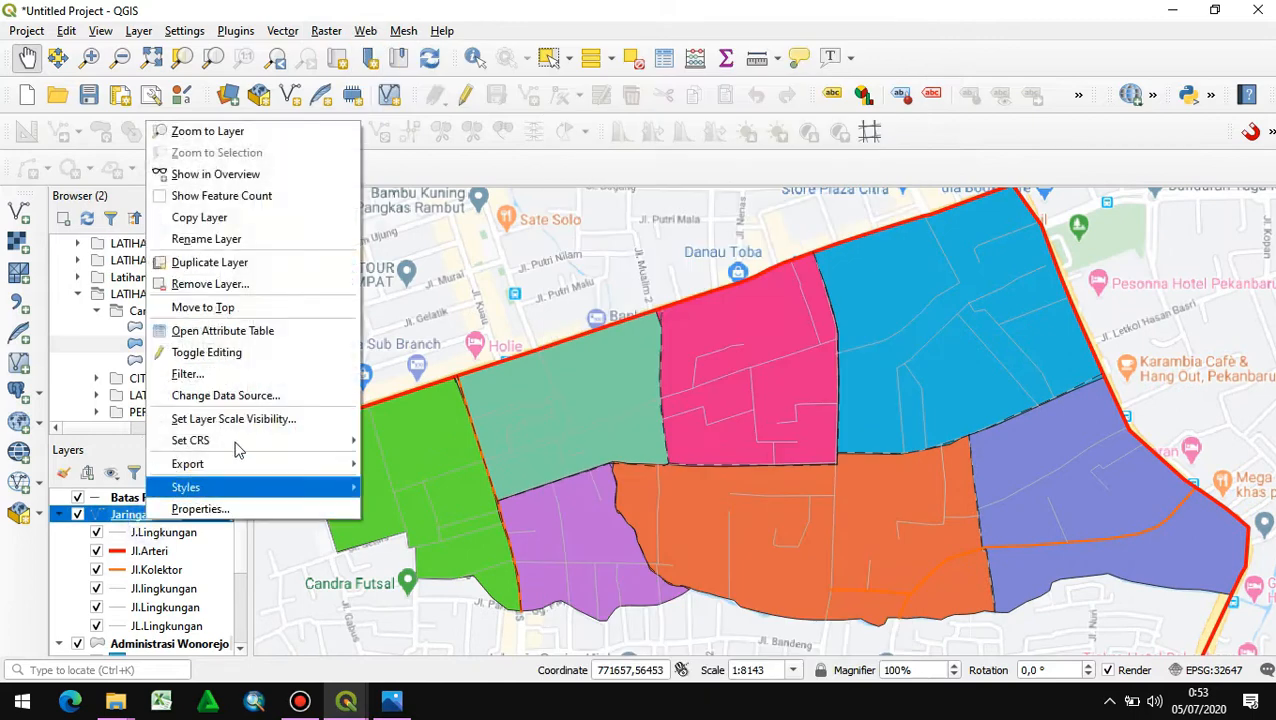
left_click(200, 509)
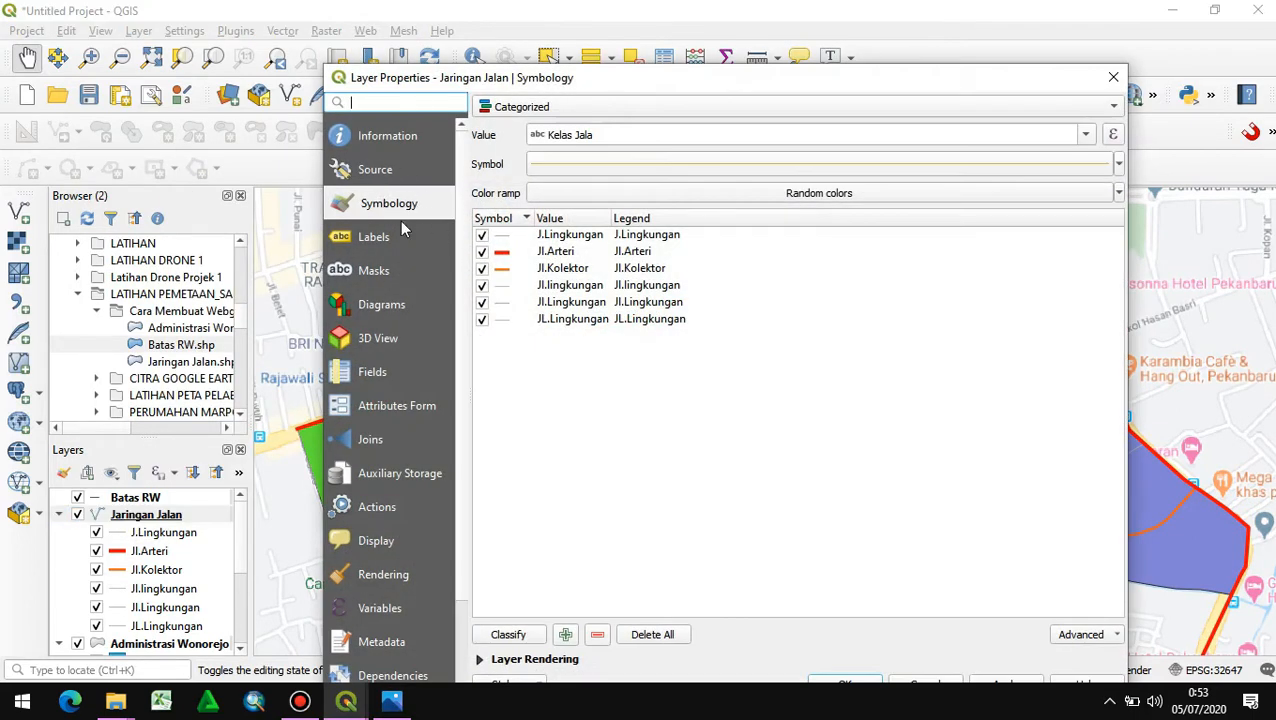
left_click(389, 404)
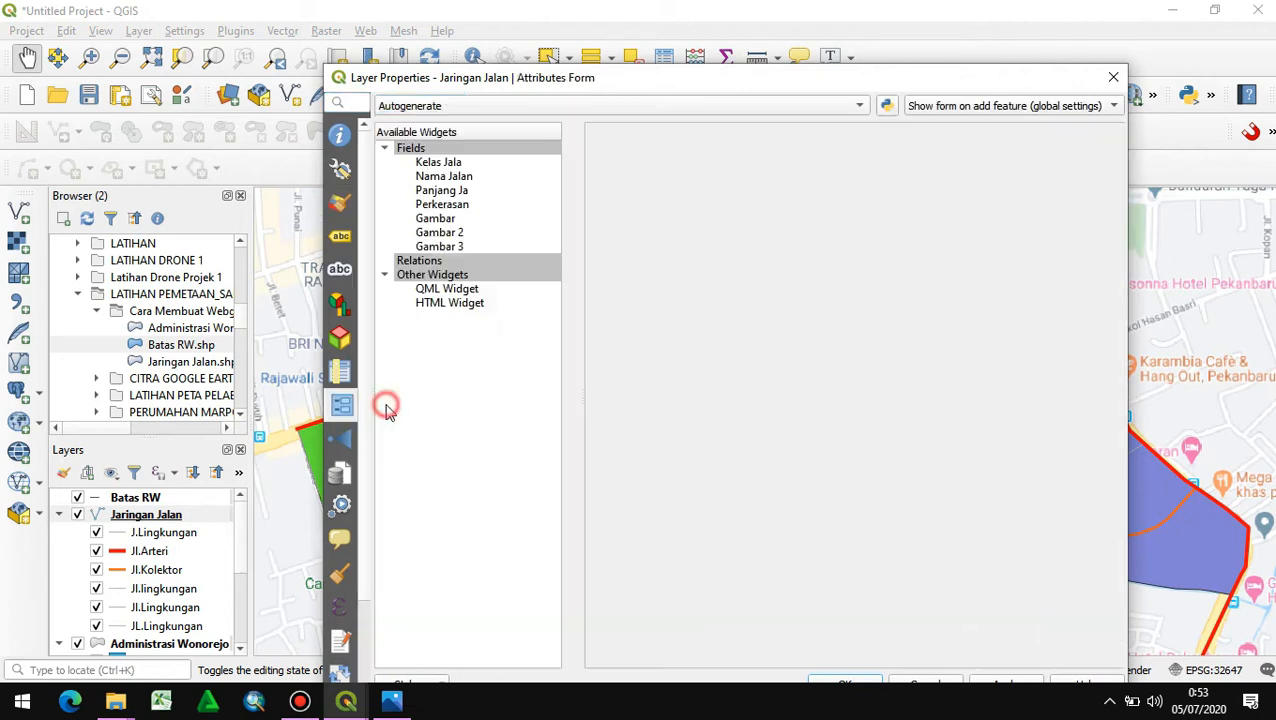
- Set the widget type of the Gambar 3 field to Attachment
left_click(440, 247)
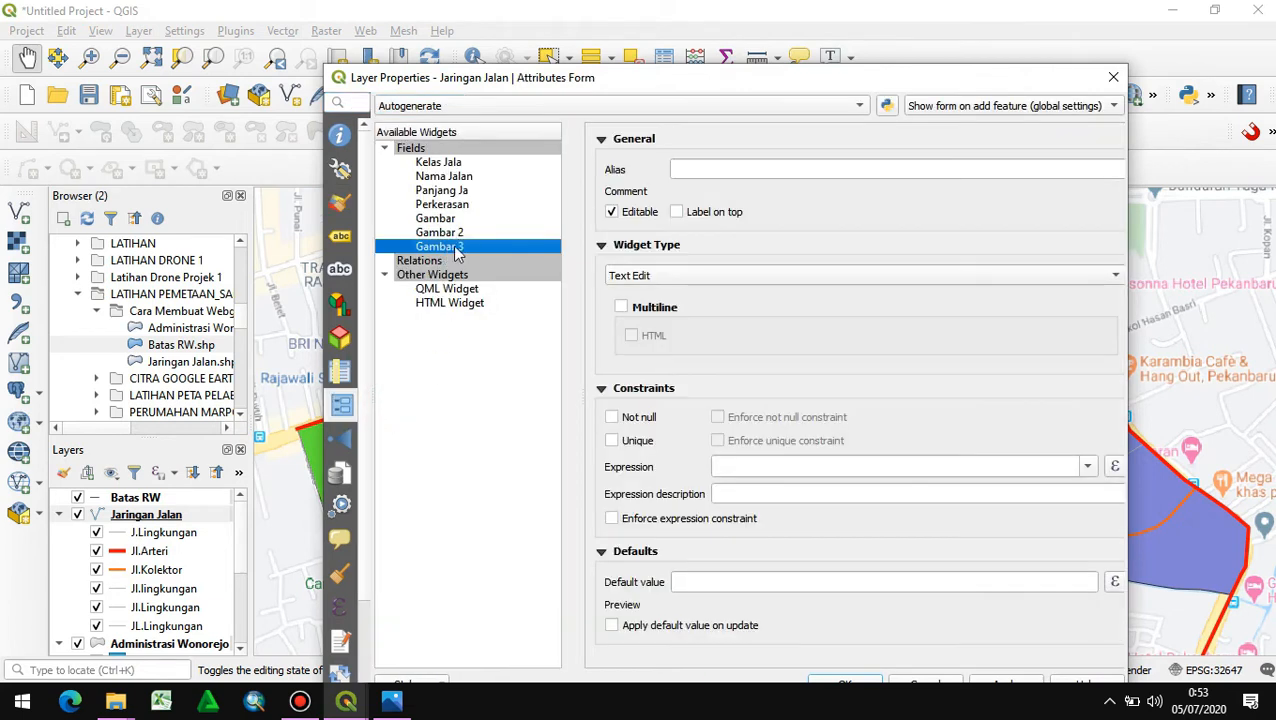
left_click(668, 268)
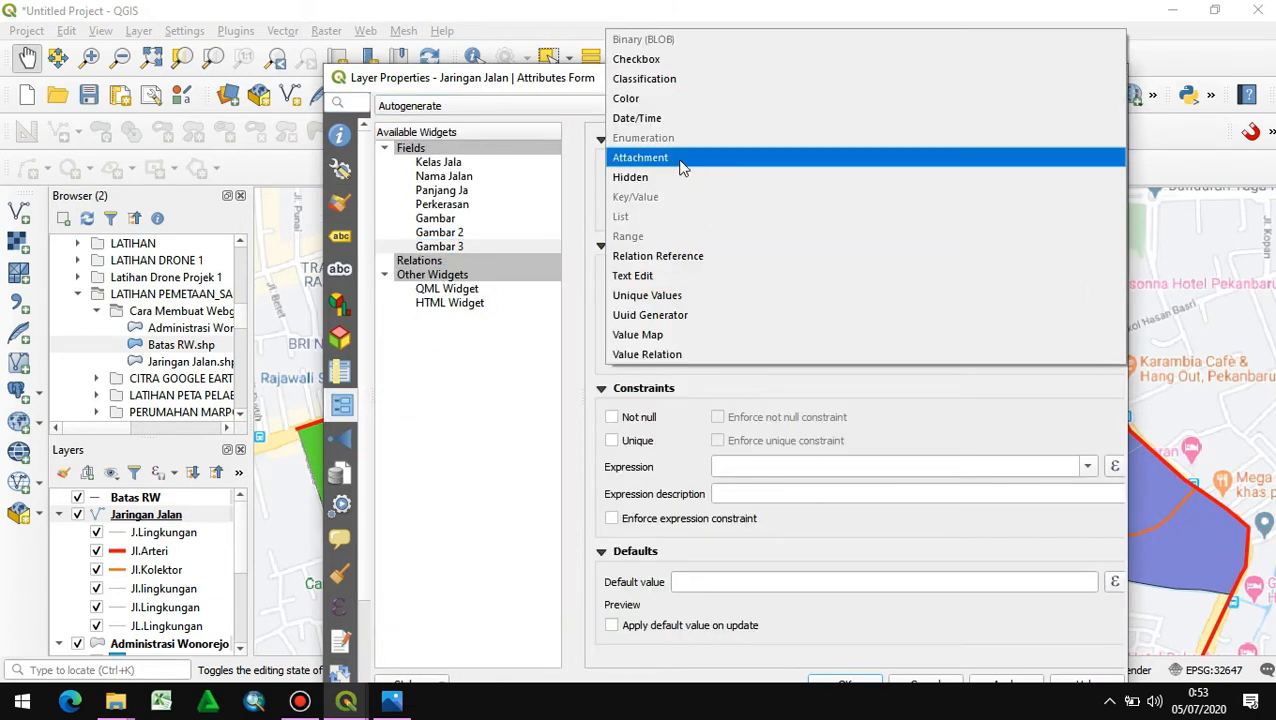
left_click(674, 156)
- Set Gambar 3's integrated document viewer type to Image with width and height left at Auto, and accept the layer properties
scroll(698, 364, "down", 8)
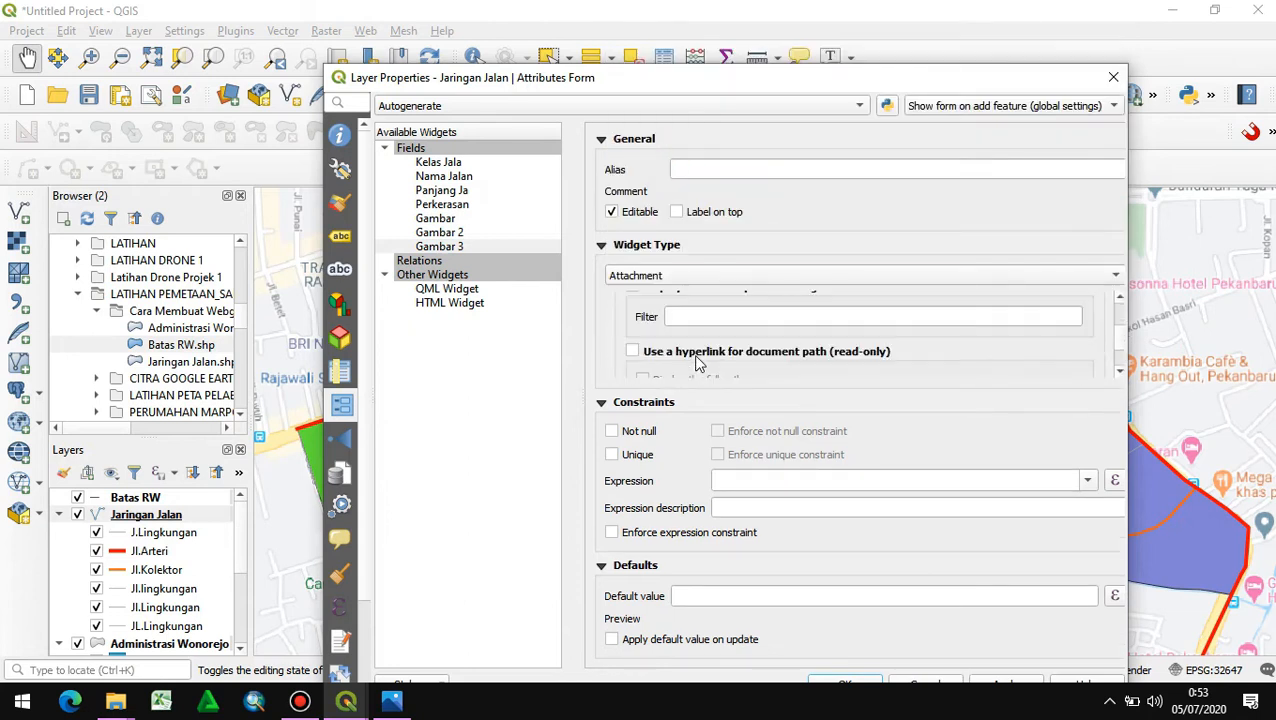
scroll(698, 347, "up", 2)
left_click(696, 344)
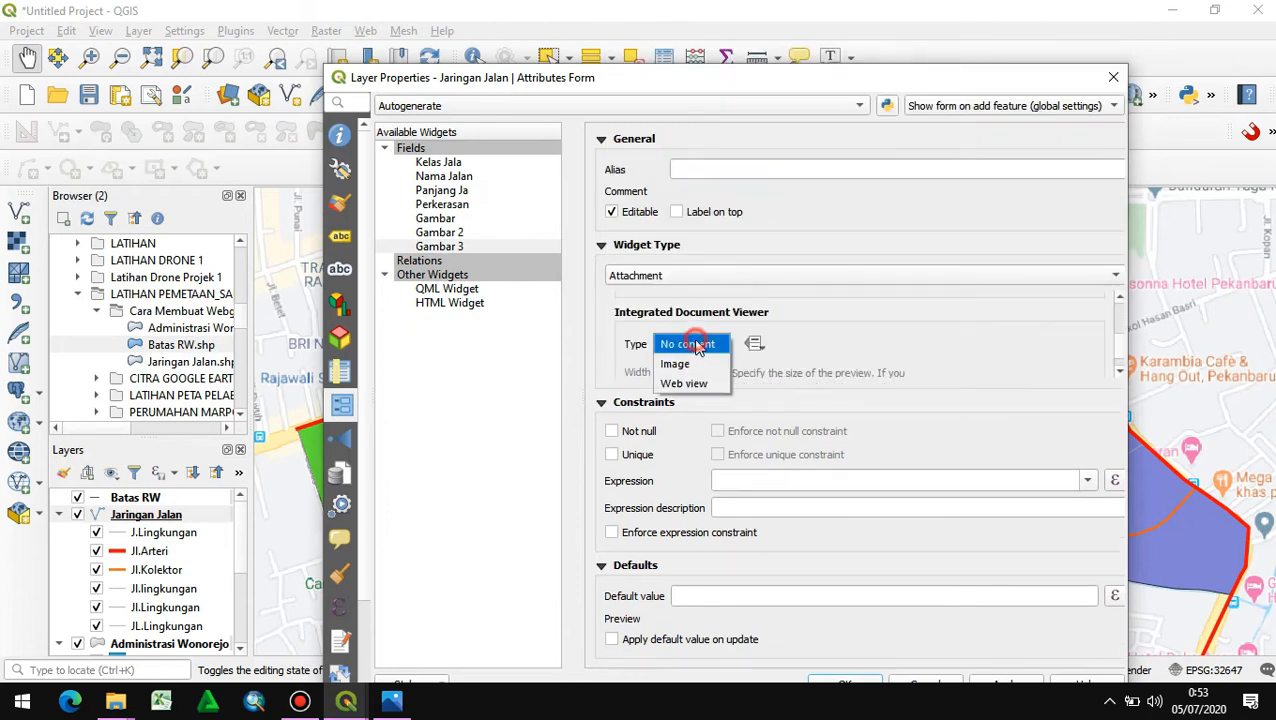
left_click(683, 361)
scroll(824, 348, "down", 3)
scroll(849, 332, "up", 2)
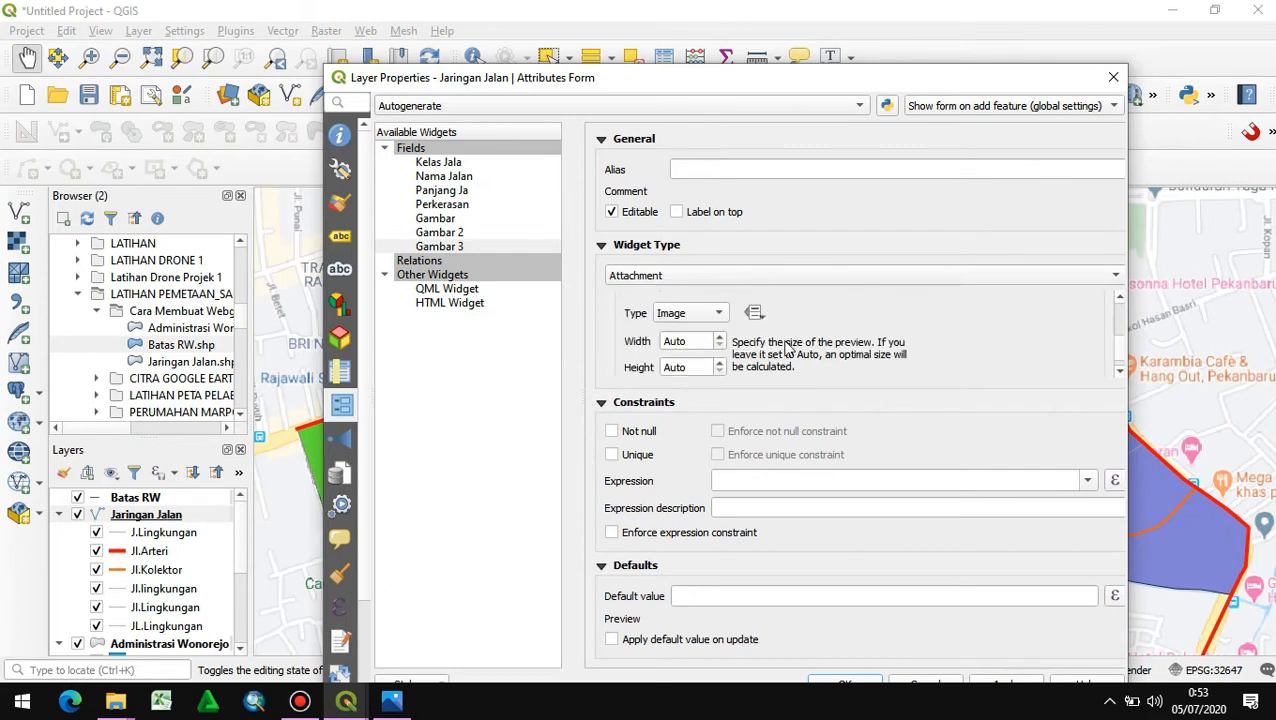
scroll(701, 338, "up", 3)
scroll(701, 343, "down", 1)
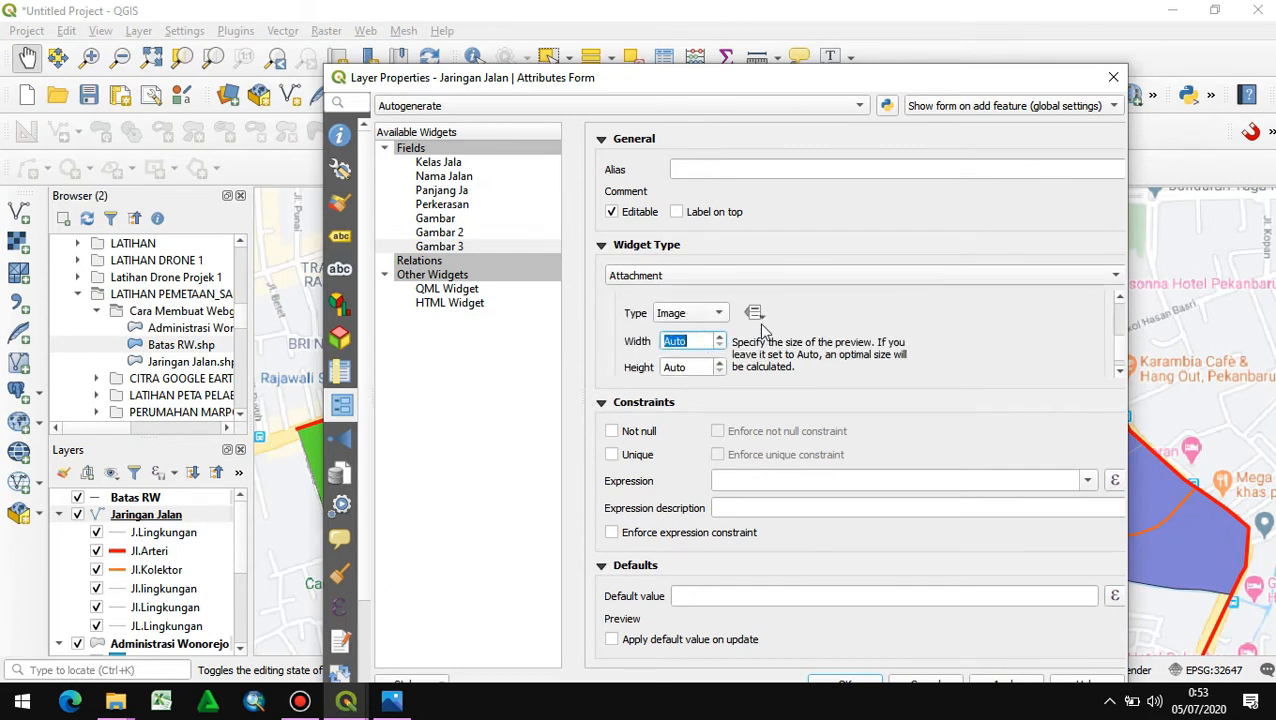
scroll(790, 320, "down", 3)
scroll(800, 310, "up", 5)
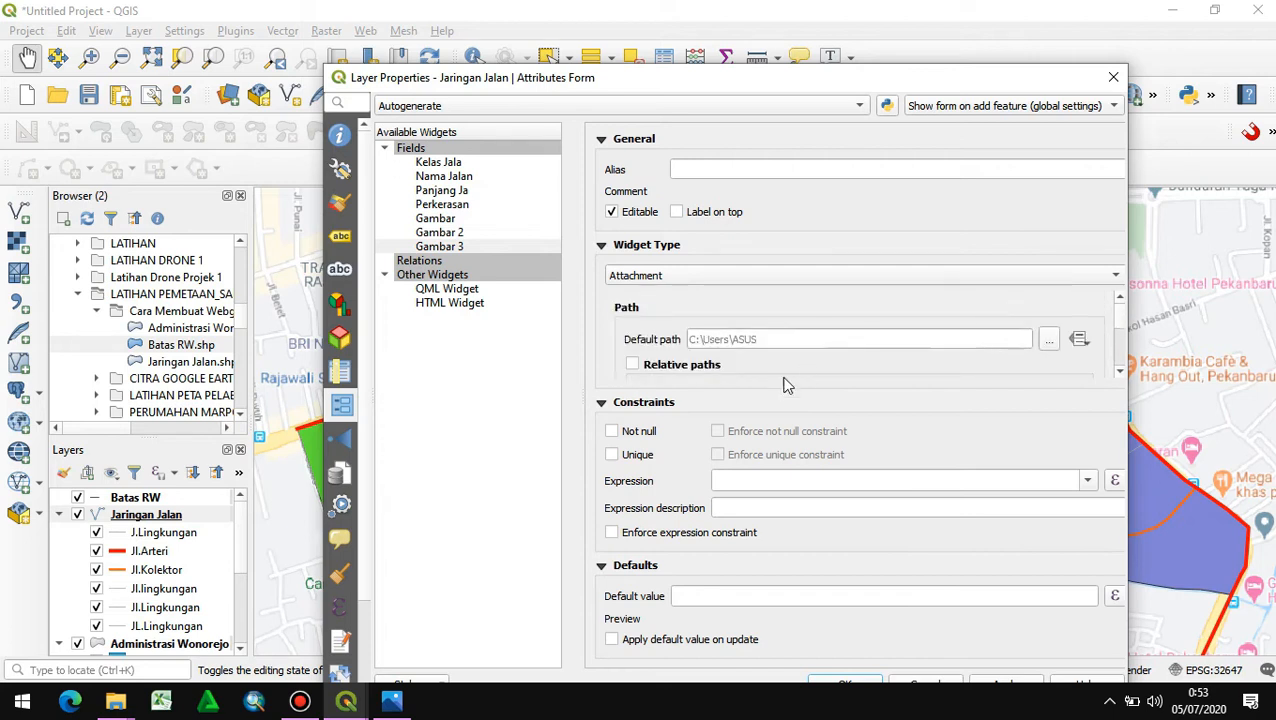
scroll(615, 344, "down", 1)
scroll(630, 338, "up", 1)
left_click_drag(785, 86, 786, 28)
left_click(906, 626)
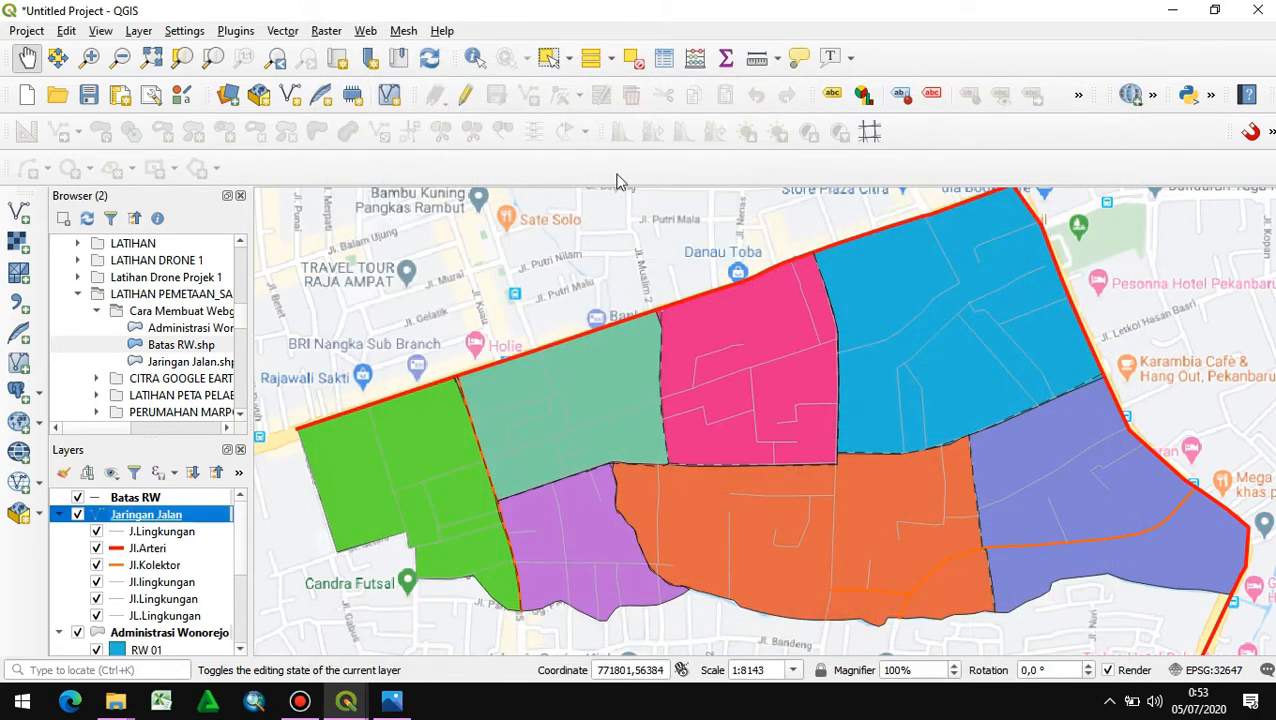
- Start a qgis2web web map export and set the Batas popup field of the Batas RW layer to inline label
left_click(365, 31)
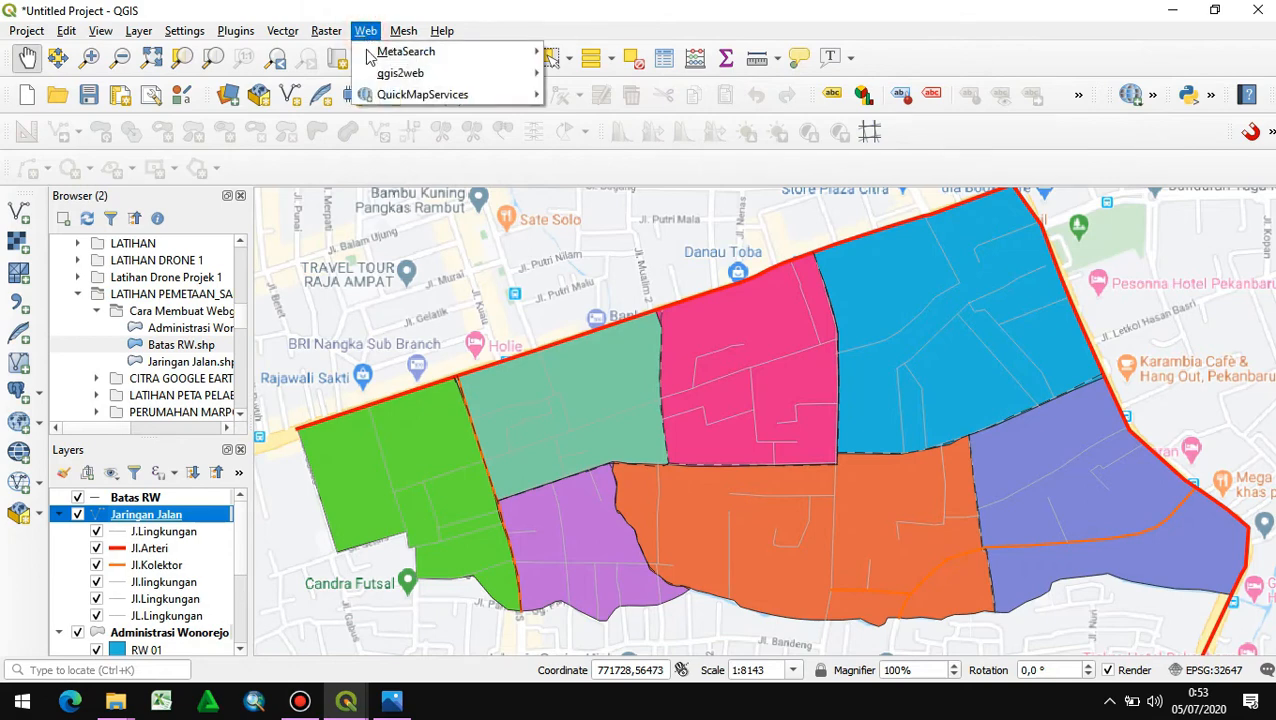
mouse_move(406, 70)
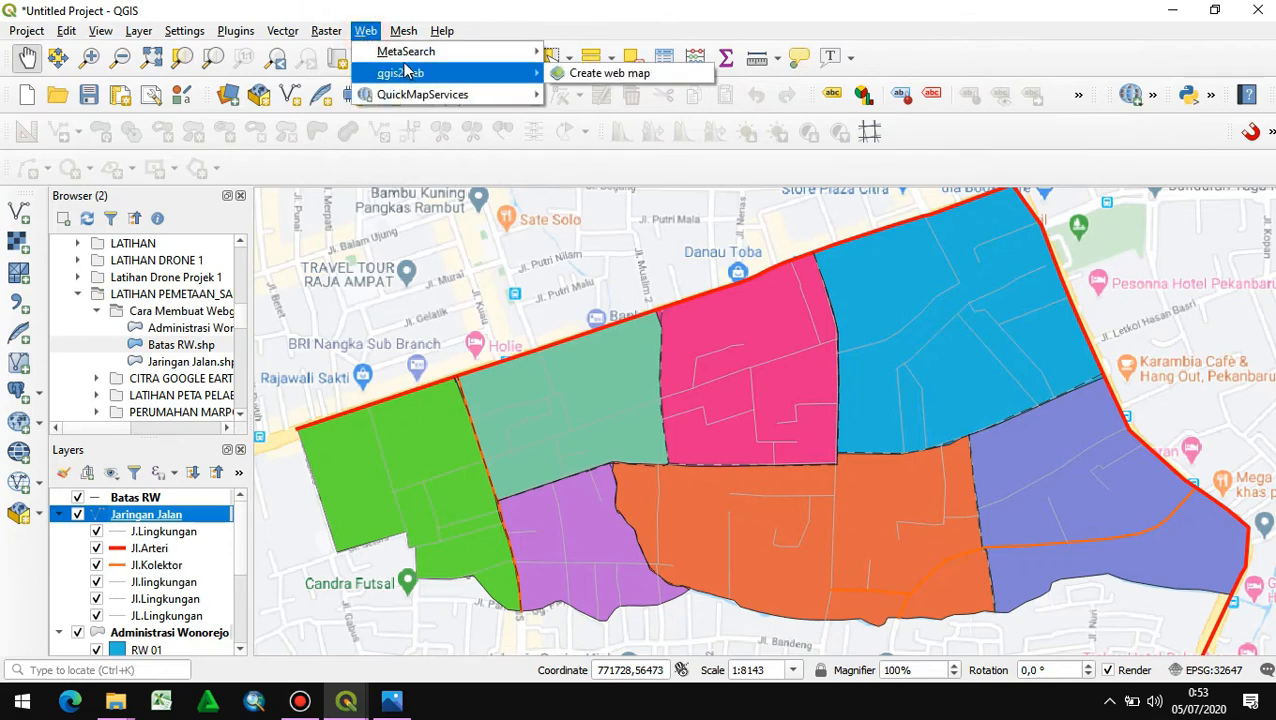
left_click(556, 74)
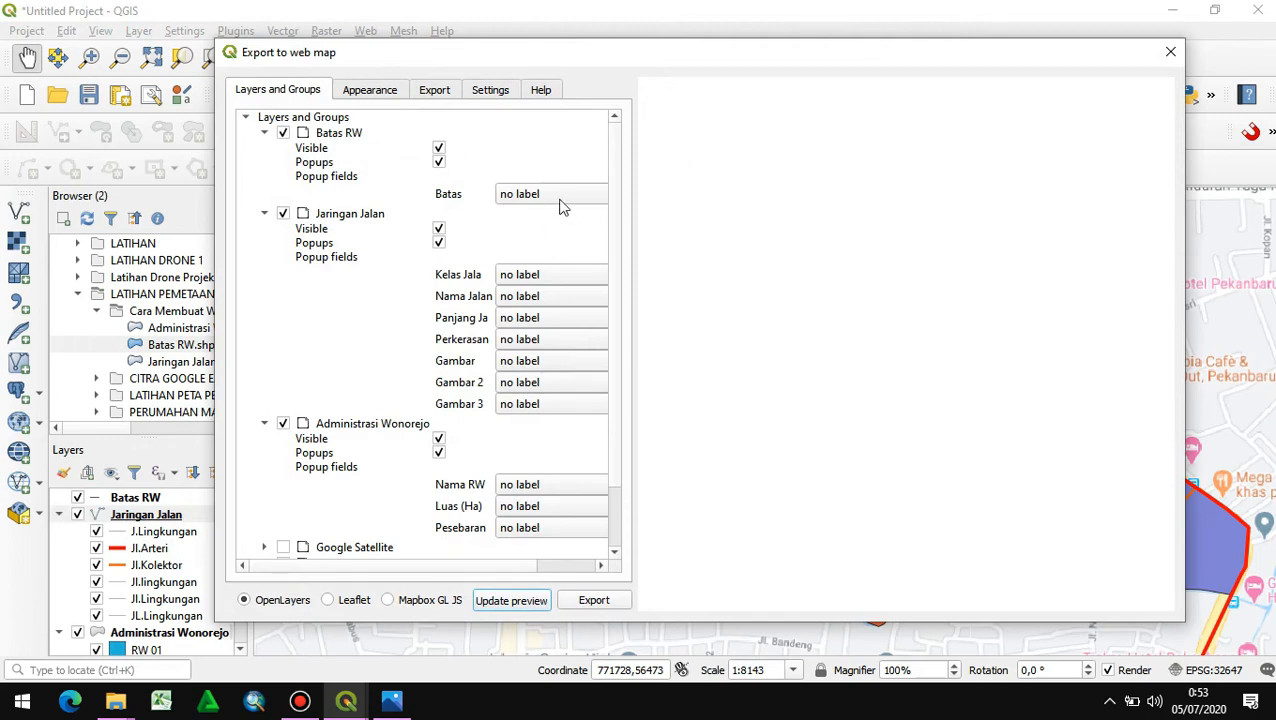
left_click(561, 199)
left_click(505, 217)
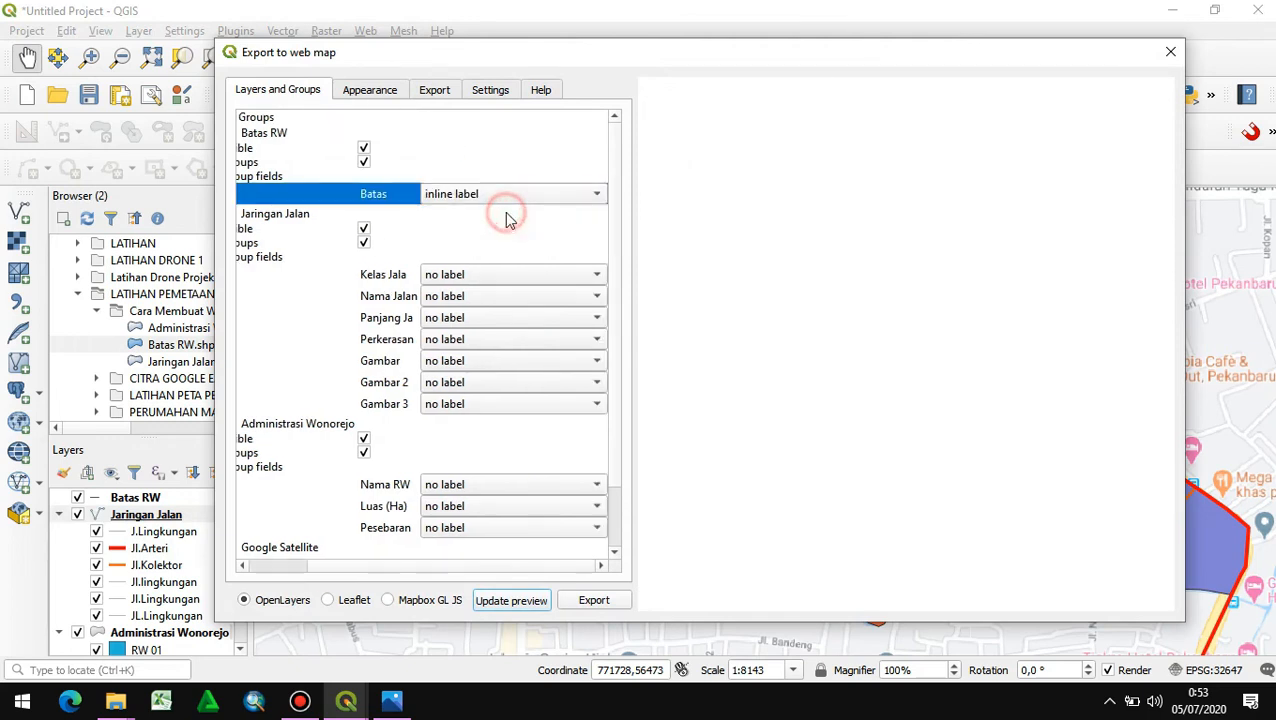
- Set the Jaringan Jalan popup fields Kelas Jala, Nama Jalan, Panjang Ja, Perkerasan and Gambar 3 to inline label
left_click(494, 277)
left_click(478, 298)
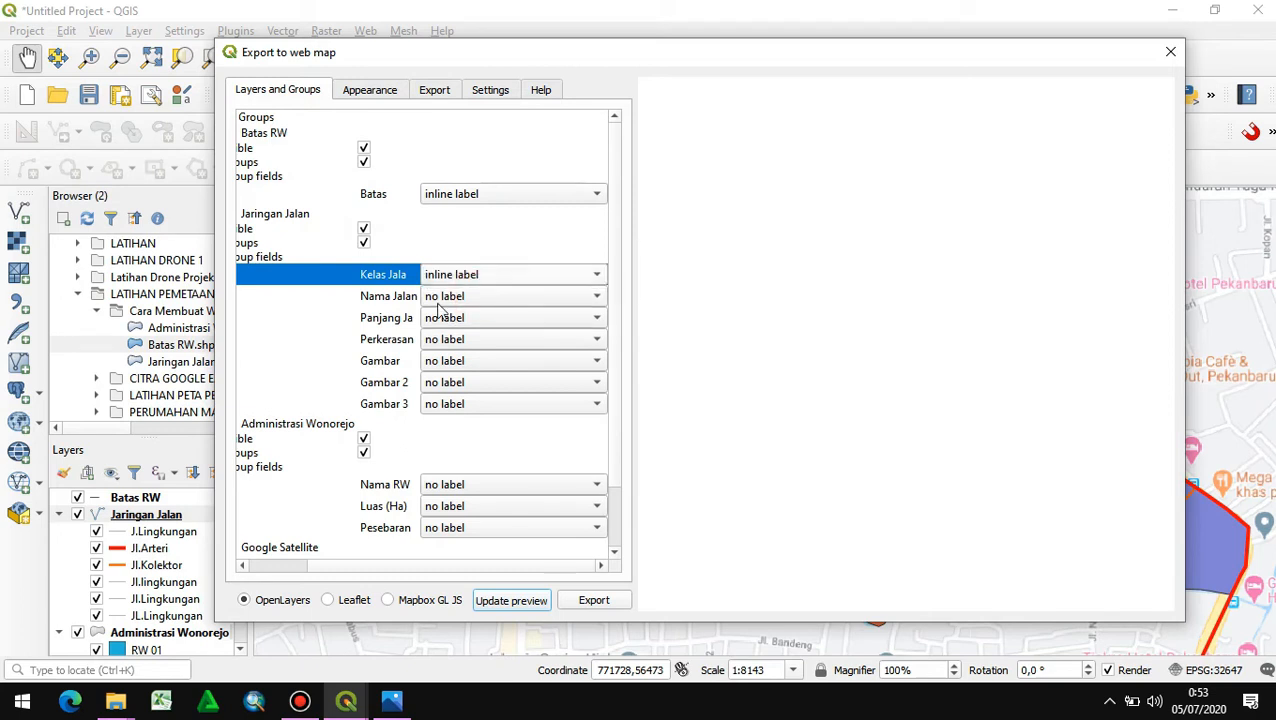
left_click(452, 296)
left_click(457, 318)
left_click(457, 318)
left_click(458, 339)
left_click(460, 339)
left_click(460, 362)
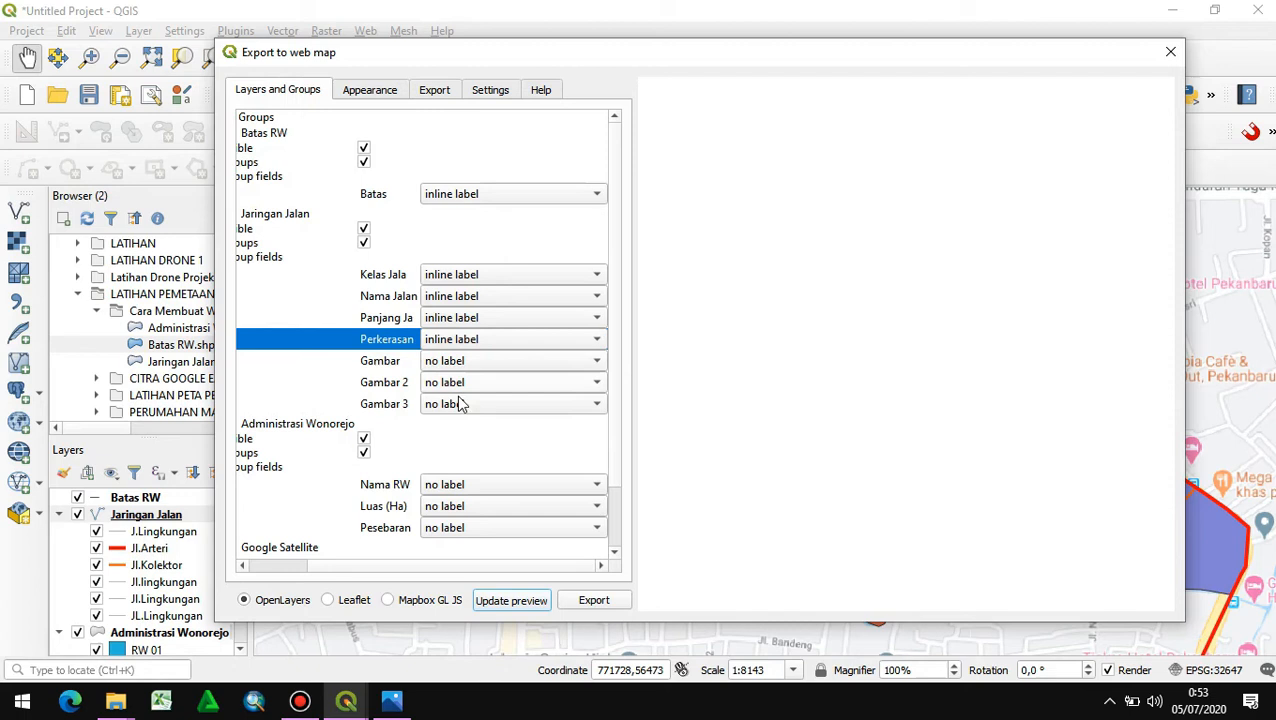
left_click(462, 404)
left_click(461, 426)
- Set the Administrasi Wonorejo popup fields Nama RW, Luas (Ha) and Pesebaran to inline label
scroll(285, 497, "down", 1)
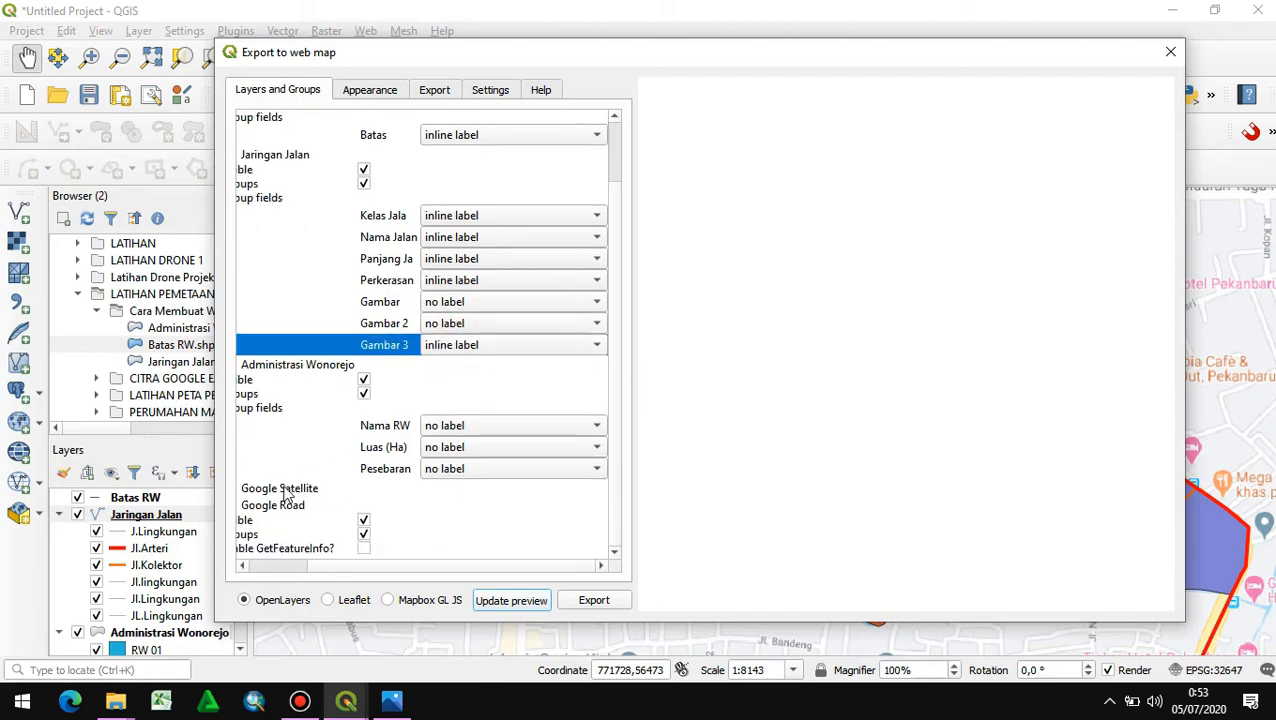
left_click(450, 447)
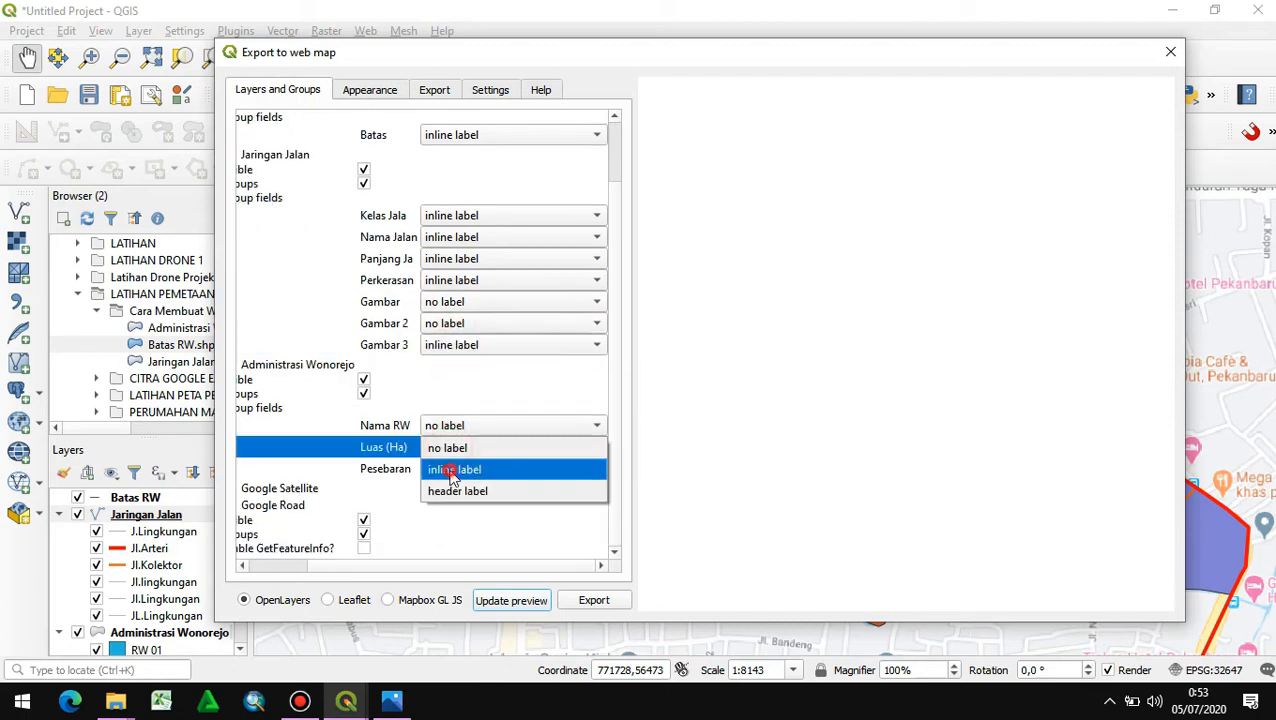
left_click(441, 470)
left_click(456, 426)
left_click(458, 448)
left_click(455, 469)
left_click(450, 489)
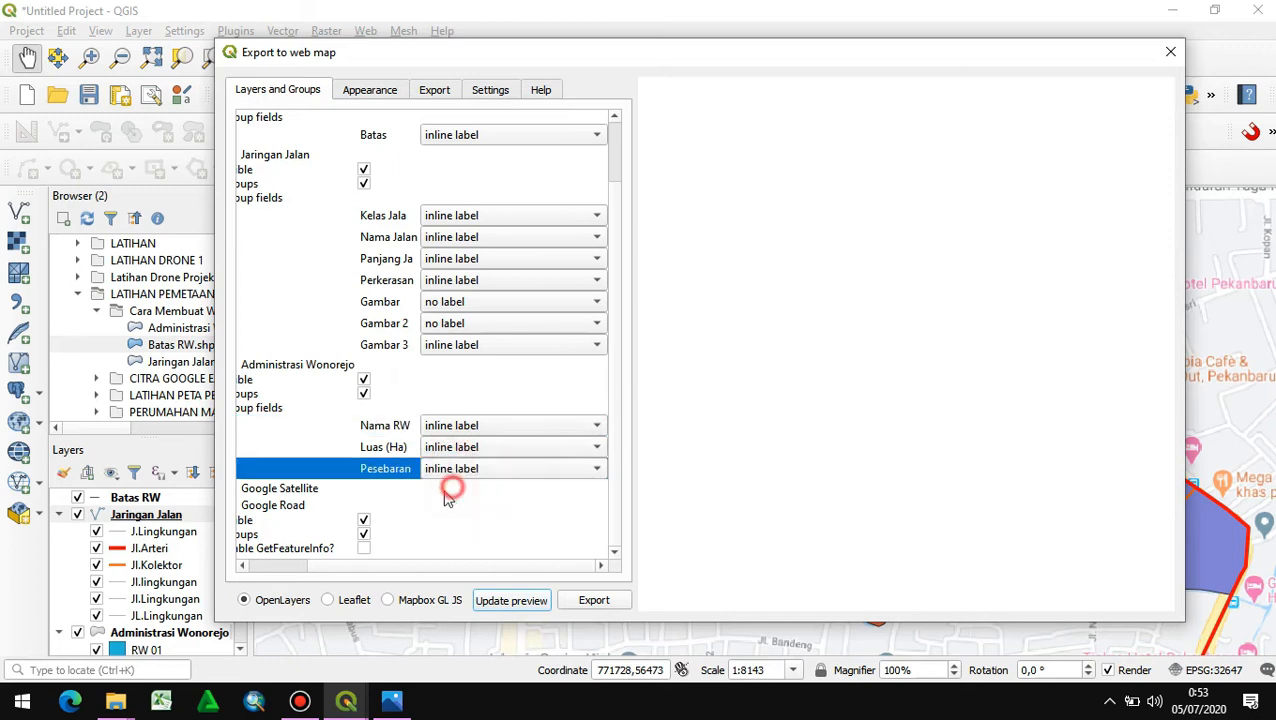
- Switch the web map export to Leaflet and inspect the Wonorejo map in the refreshed preview at different zoom levels
left_click(350, 604)
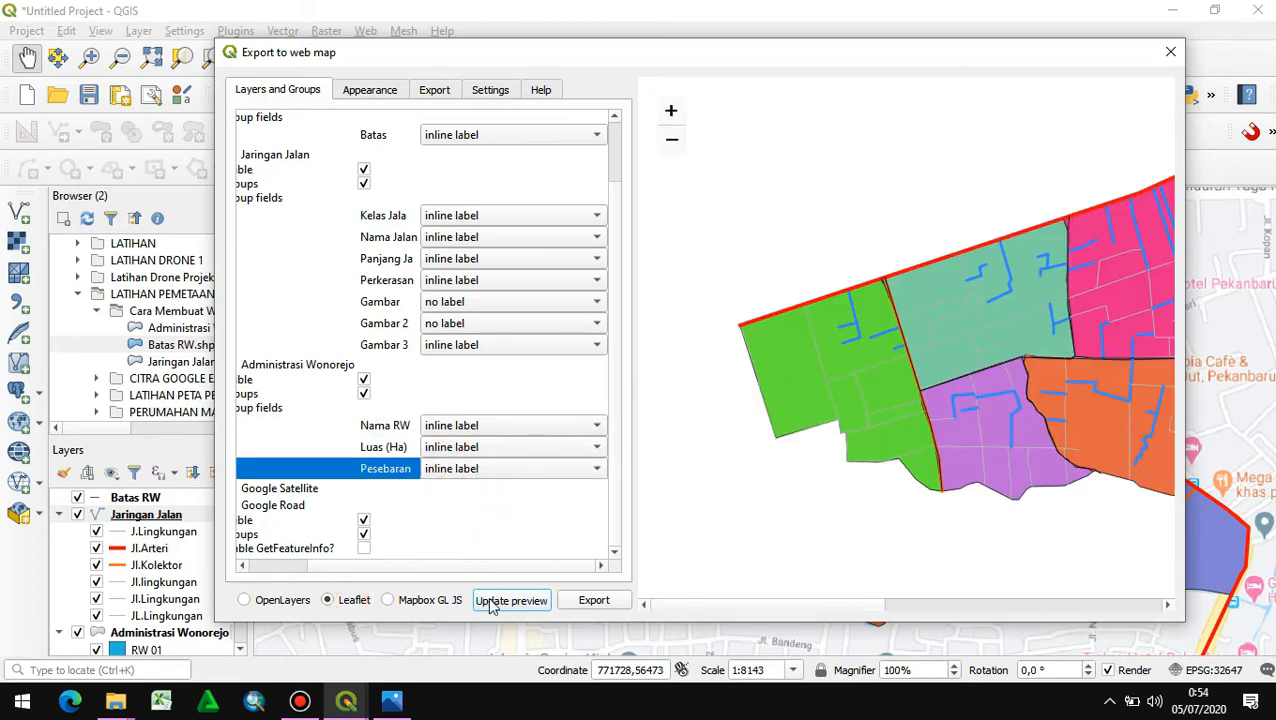
scroll(863, 312, "down", 1)
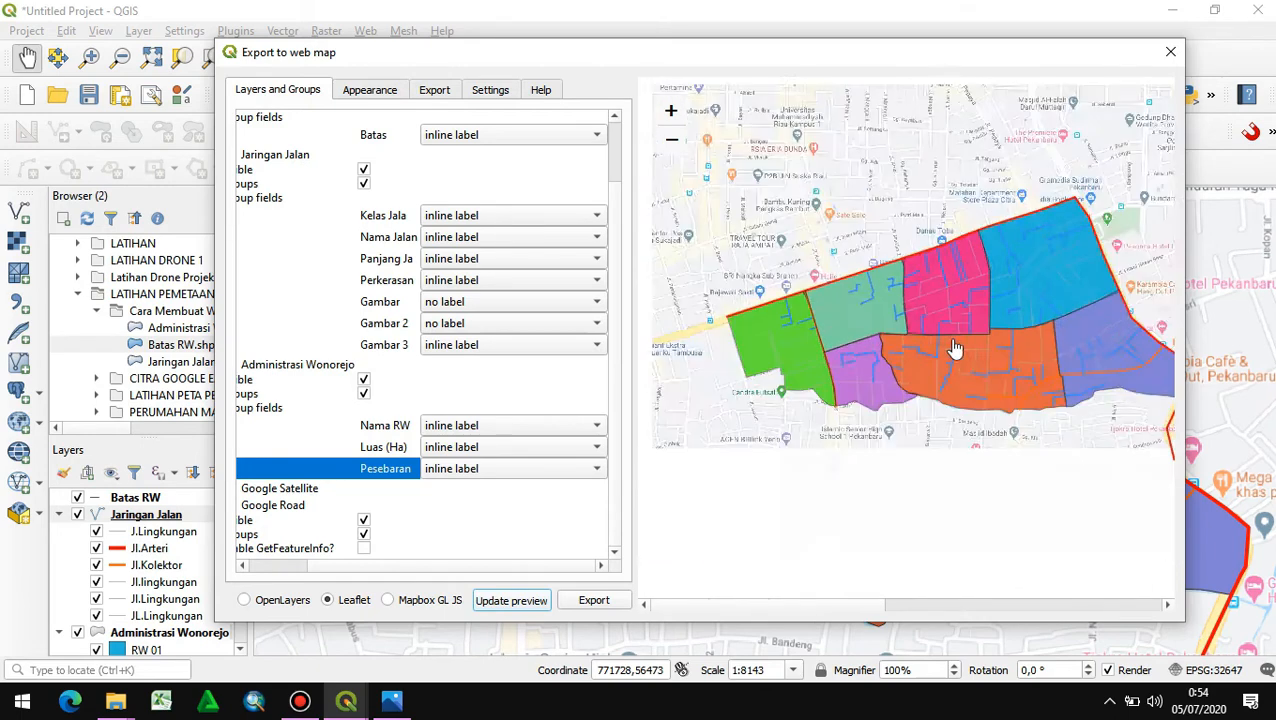
scroll(908, 370, "up", 2)
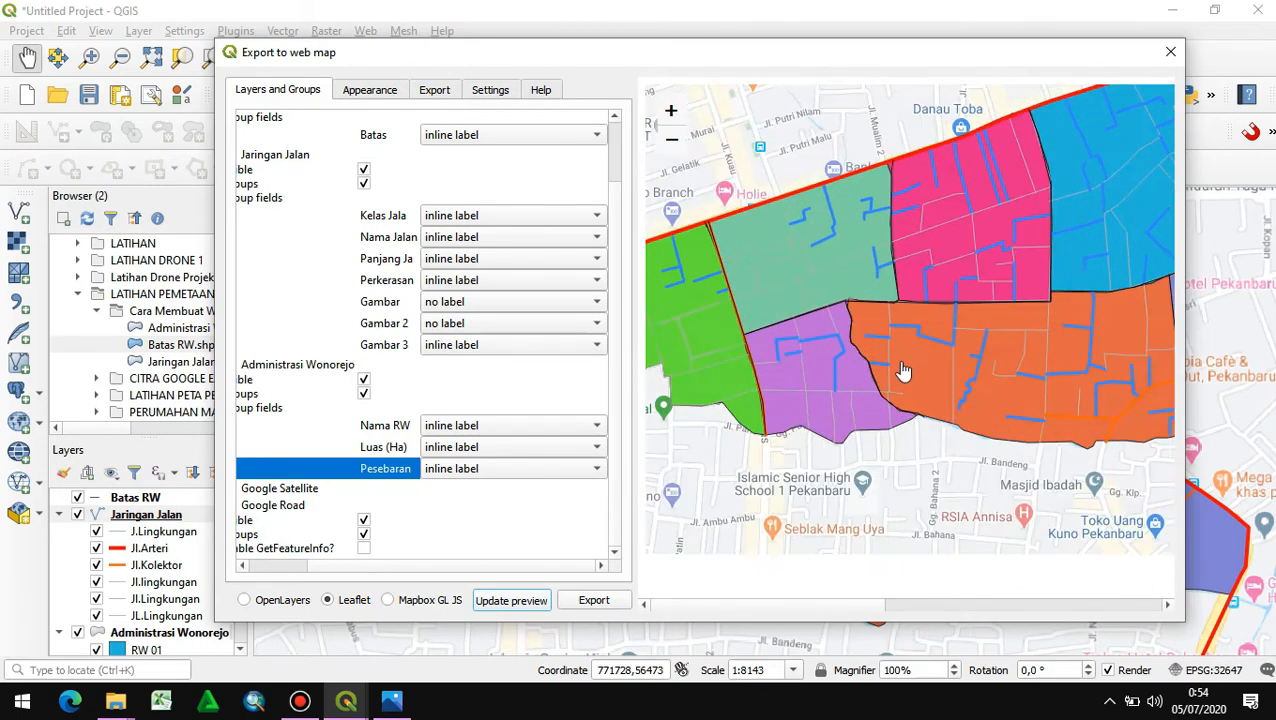
scroll(869, 315, "up", 1)
scroll(869, 315, "down", 4)
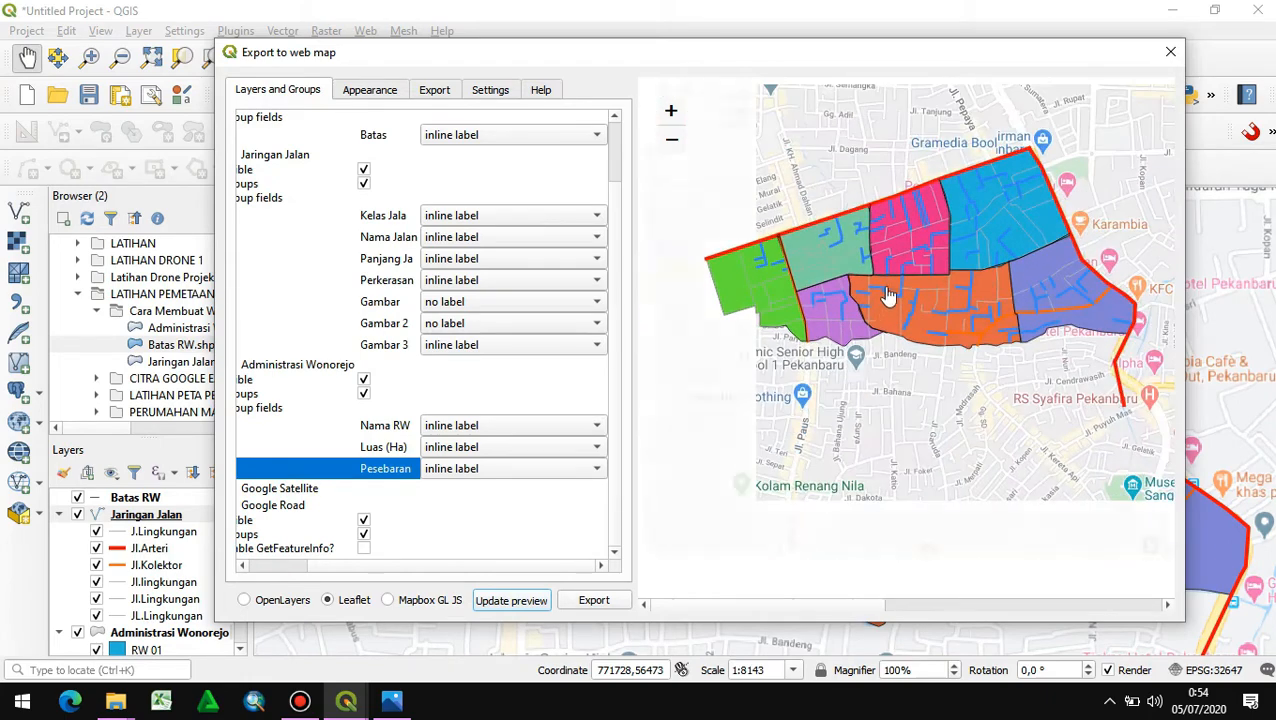
scroll(872, 322, "up", 2)
scroll(952, 262, "down", 2)
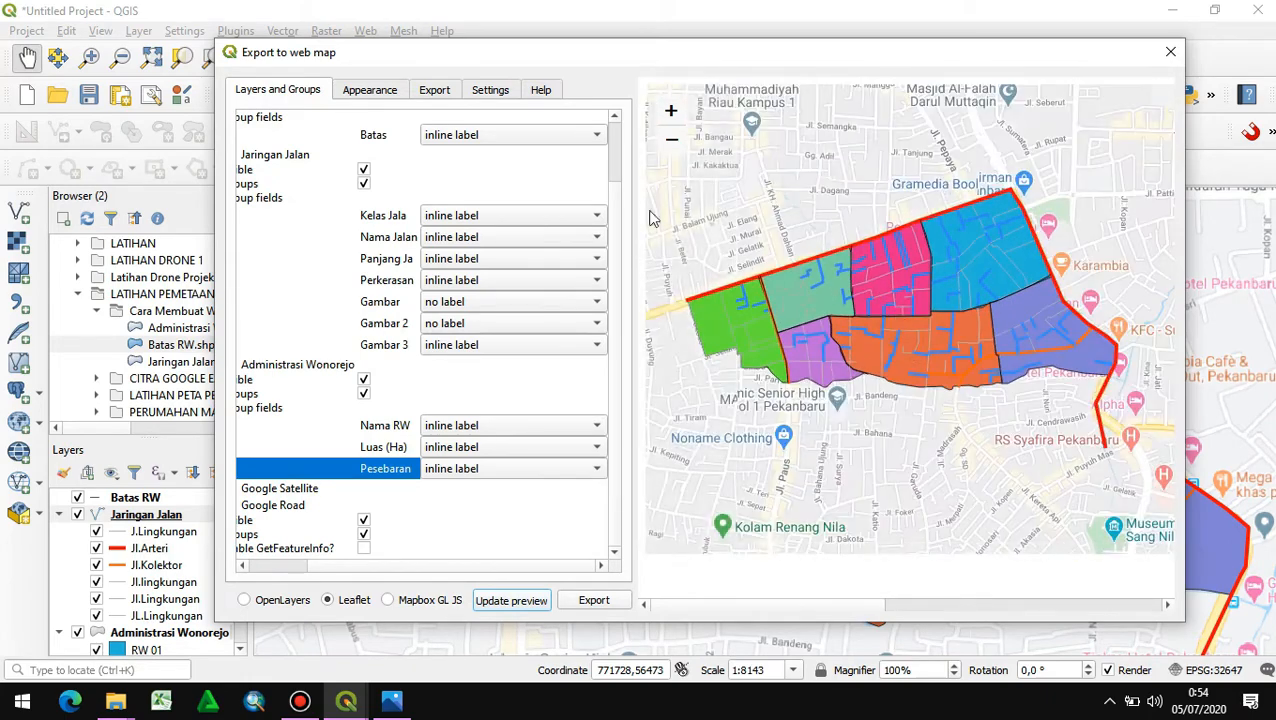
- Enable address search and user geolocation for the web map, and set its layers list to Collapsed
left_click(428, 92)
left_click(393, 92)
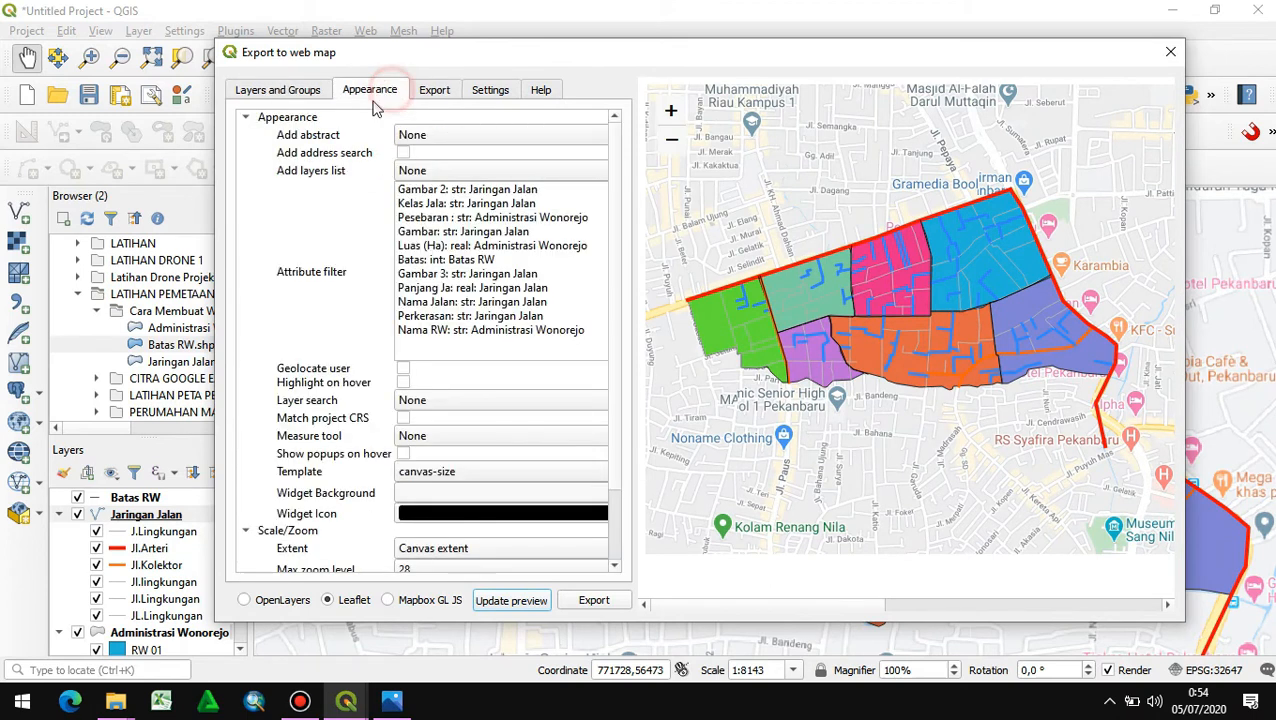
left_click(447, 136)
left_click(447, 138)
left_click(403, 152)
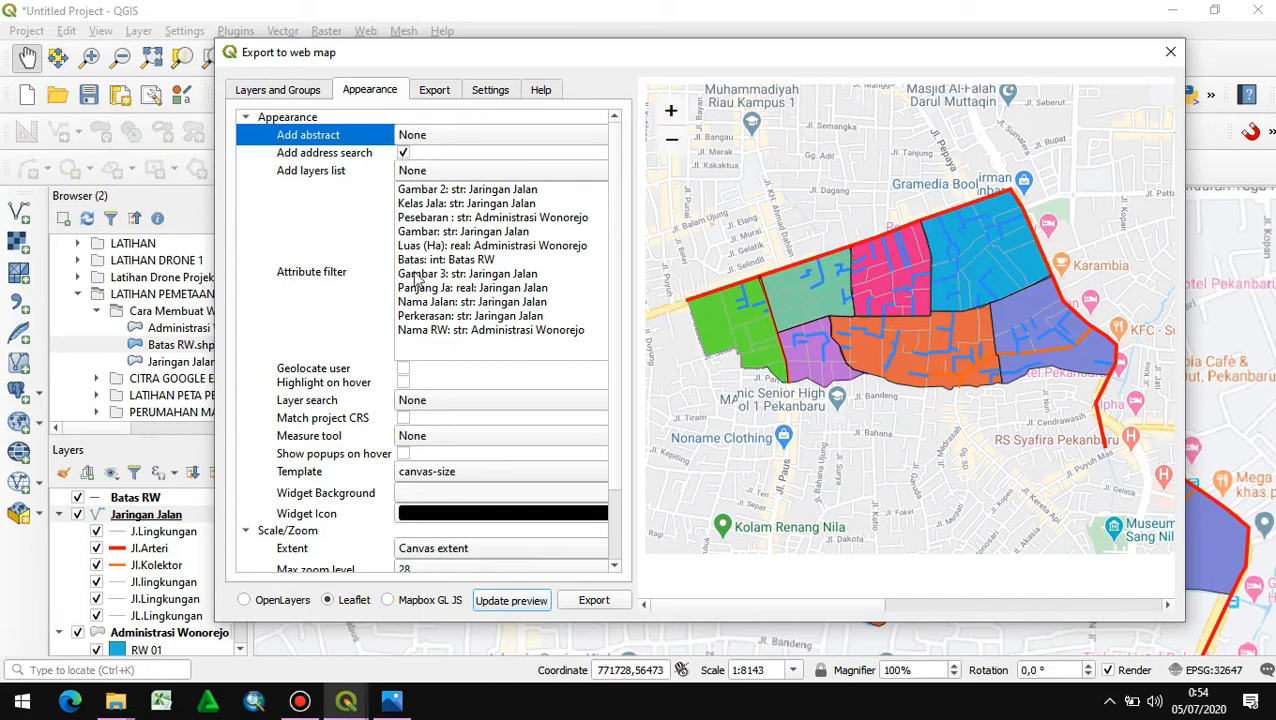
left_click(402, 368)
left_click(420, 170)
left_click(417, 190)
scroll(340, 508, "down", 1)
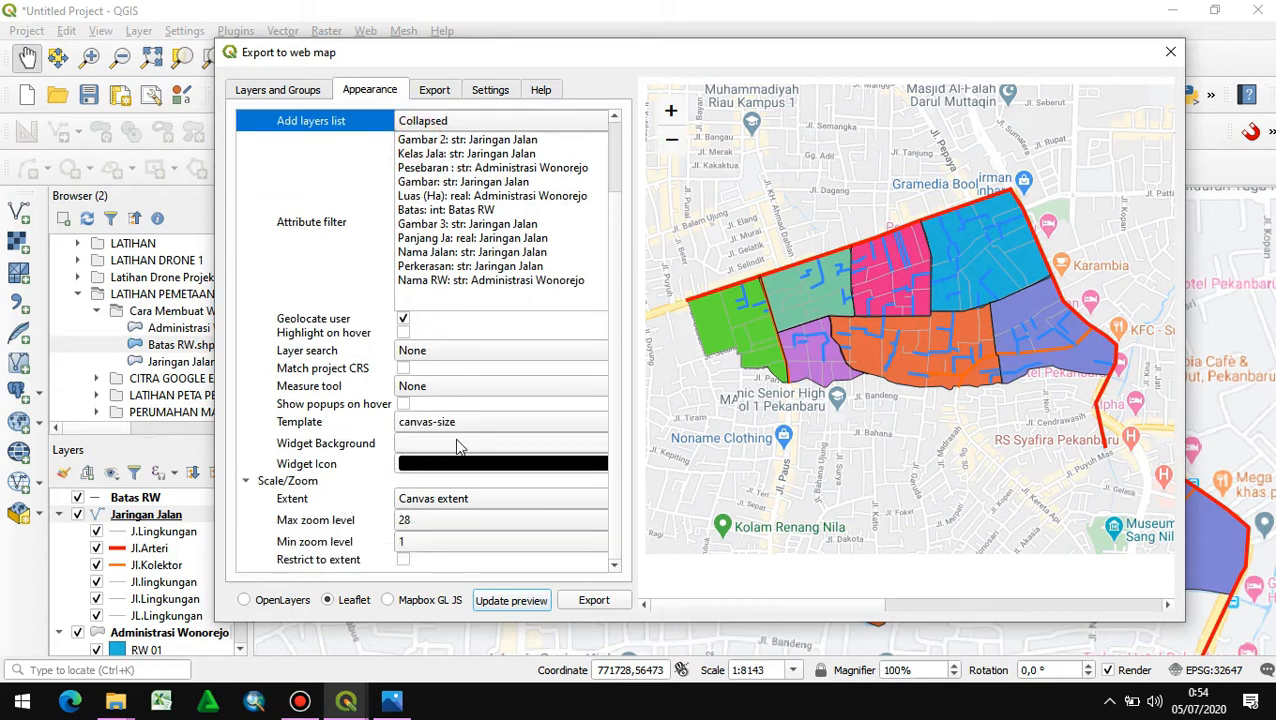
- Set the web map template to full-screen and refresh the preview
left_click(458, 424)
left_click(449, 403)
left_click(507, 602)
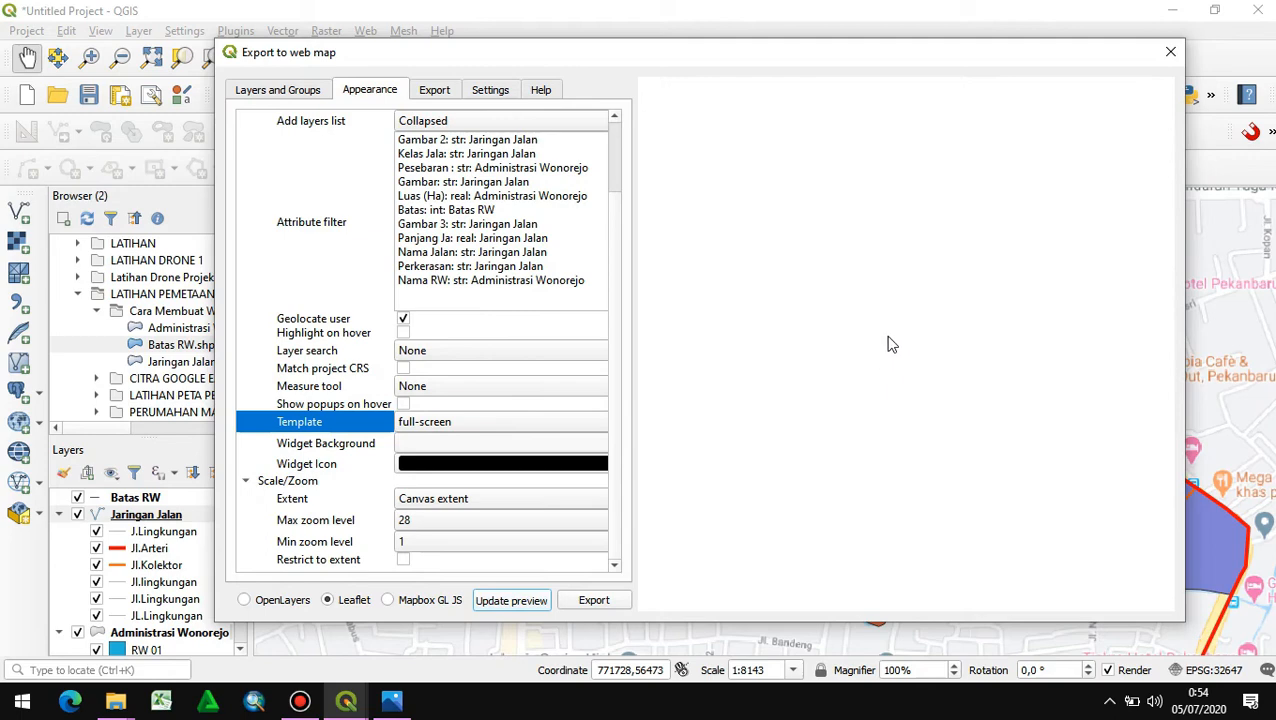
- Test switching Batas RW and Jaringan Jalan off and on in the preview's layer list, and close the export dialog
mouse_move(1125, 111)
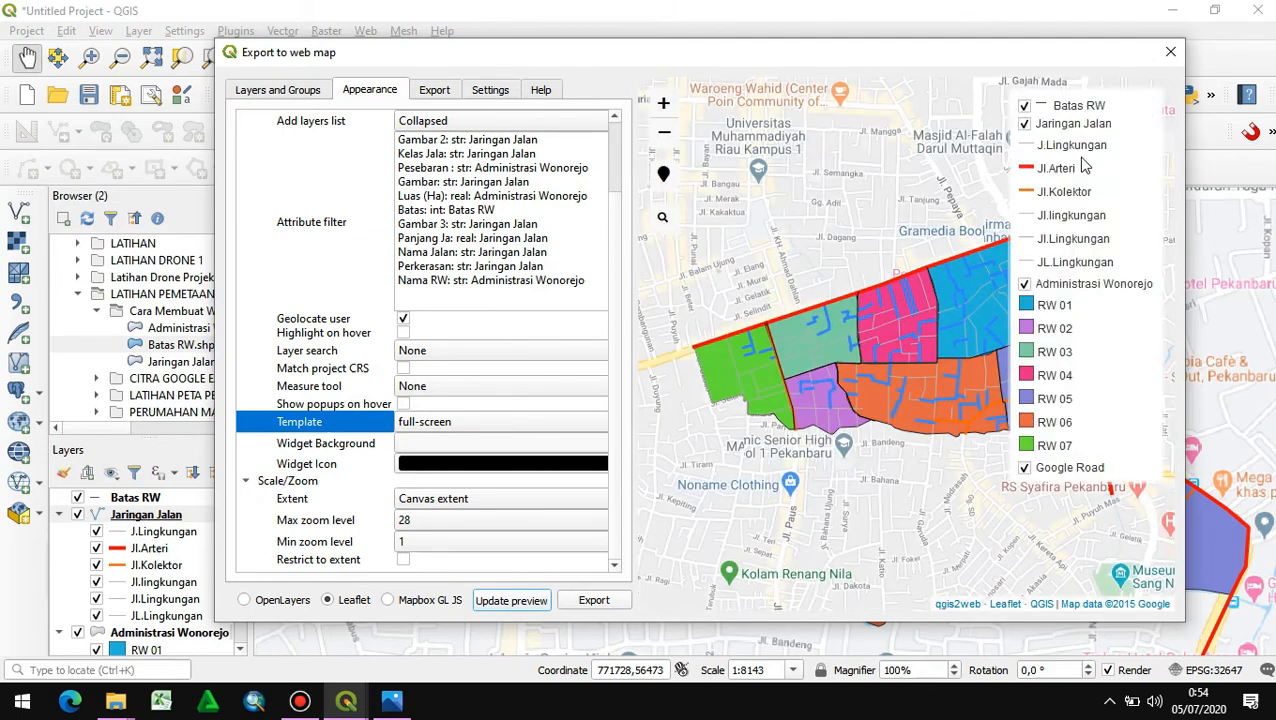
scroll(1040, 143, "up", 1)
scroll(1040, 143, "down", 1)
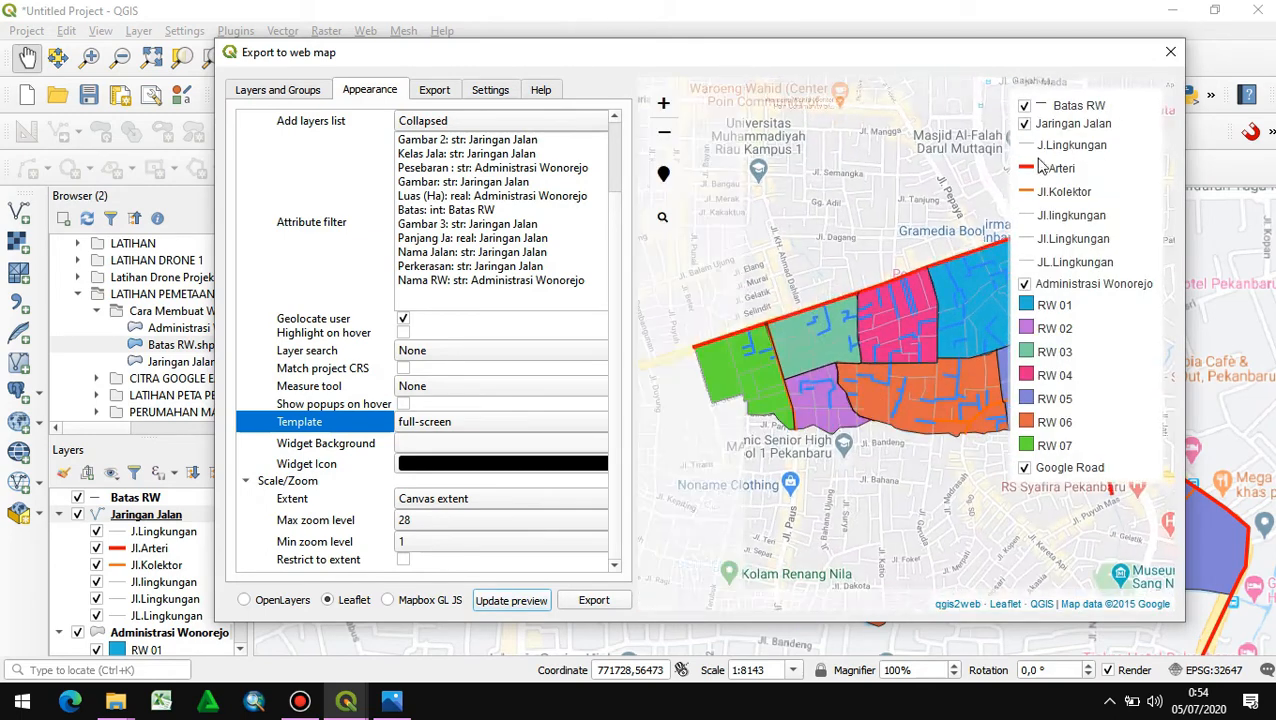
left_click(1024, 106)
left_click(1024, 106)
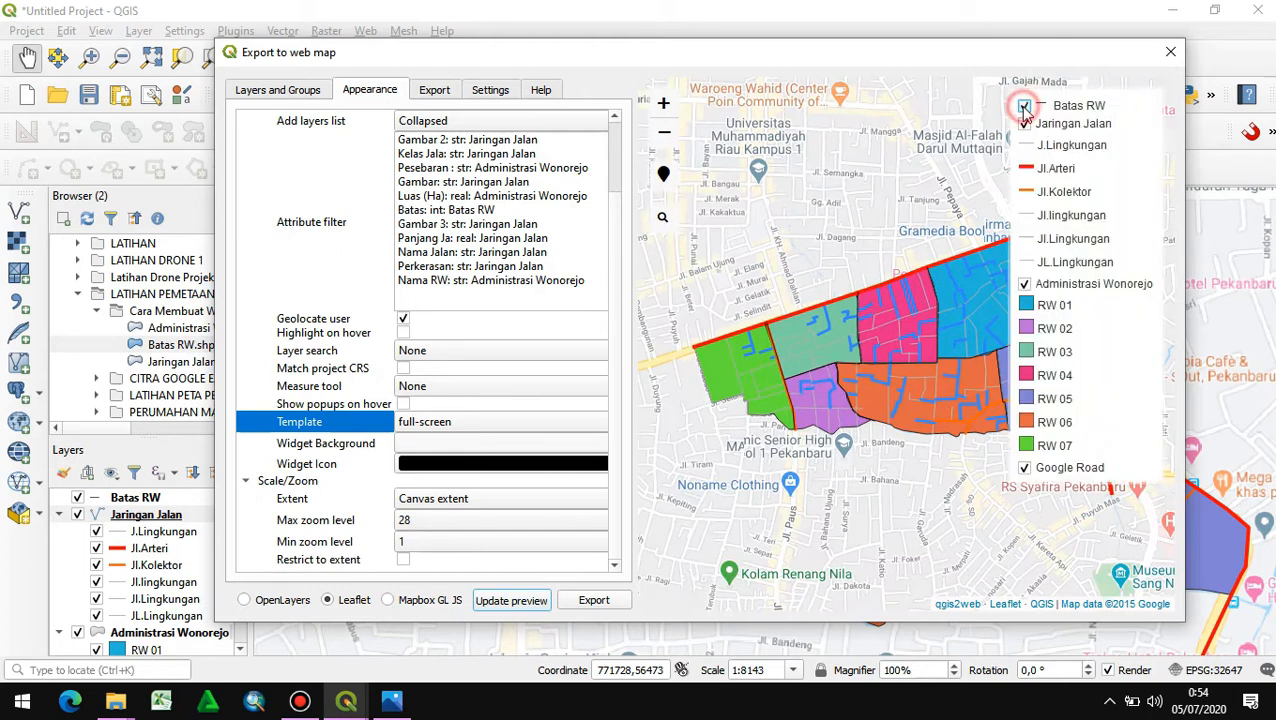
left_click(1024, 124)
left_click(1024, 124)
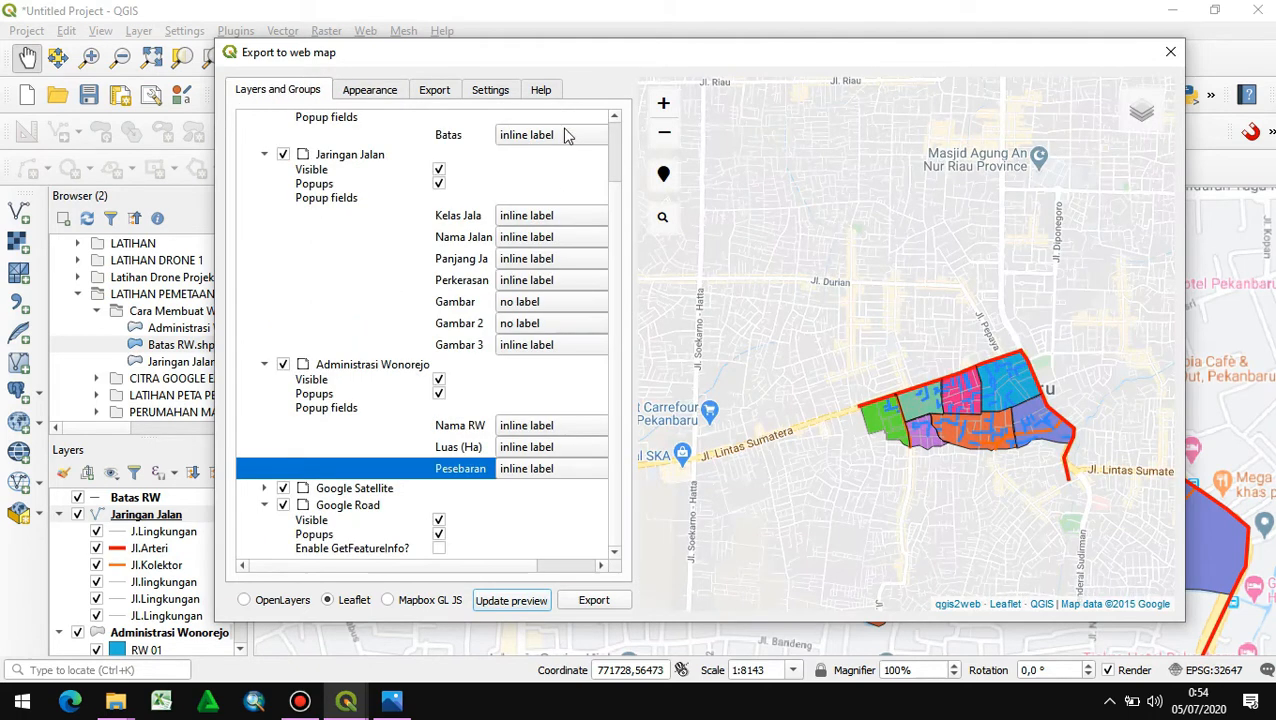
left_click(1171, 52)
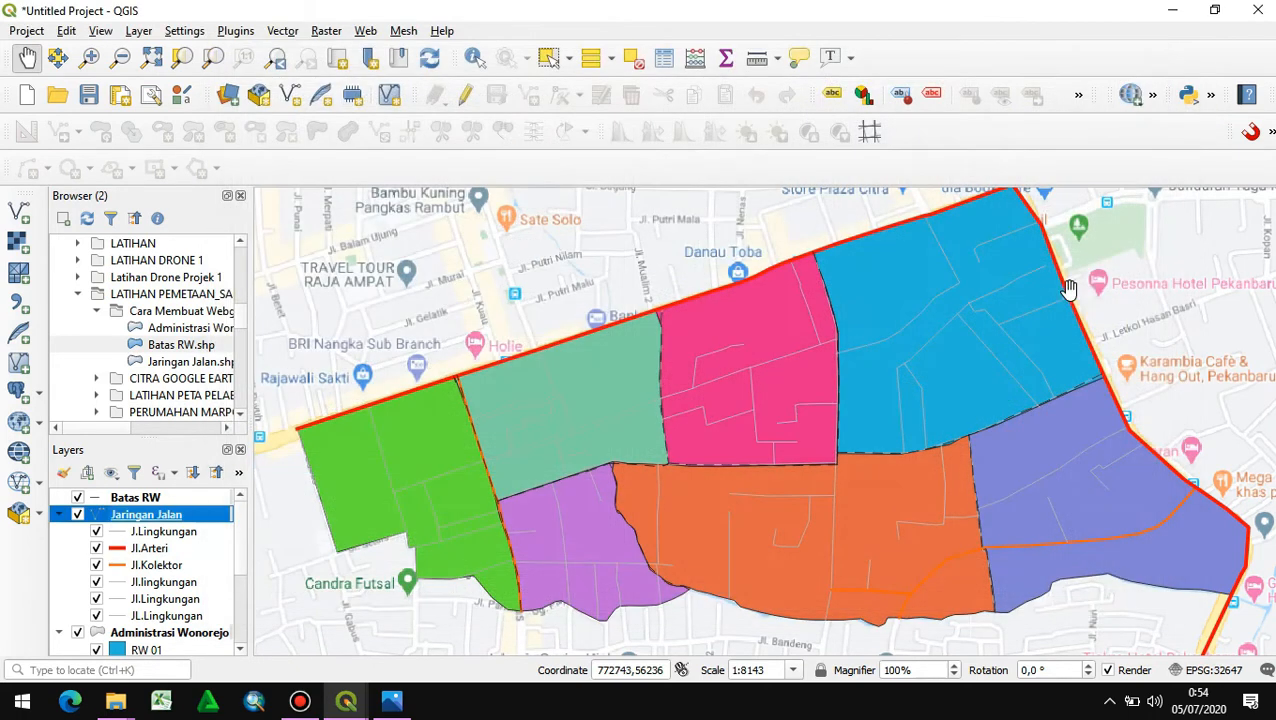
- Set the title in the project's metadata to PETA KELURAHAN WONOREJO 2020 and accept the project properties
left_click(20, 31)
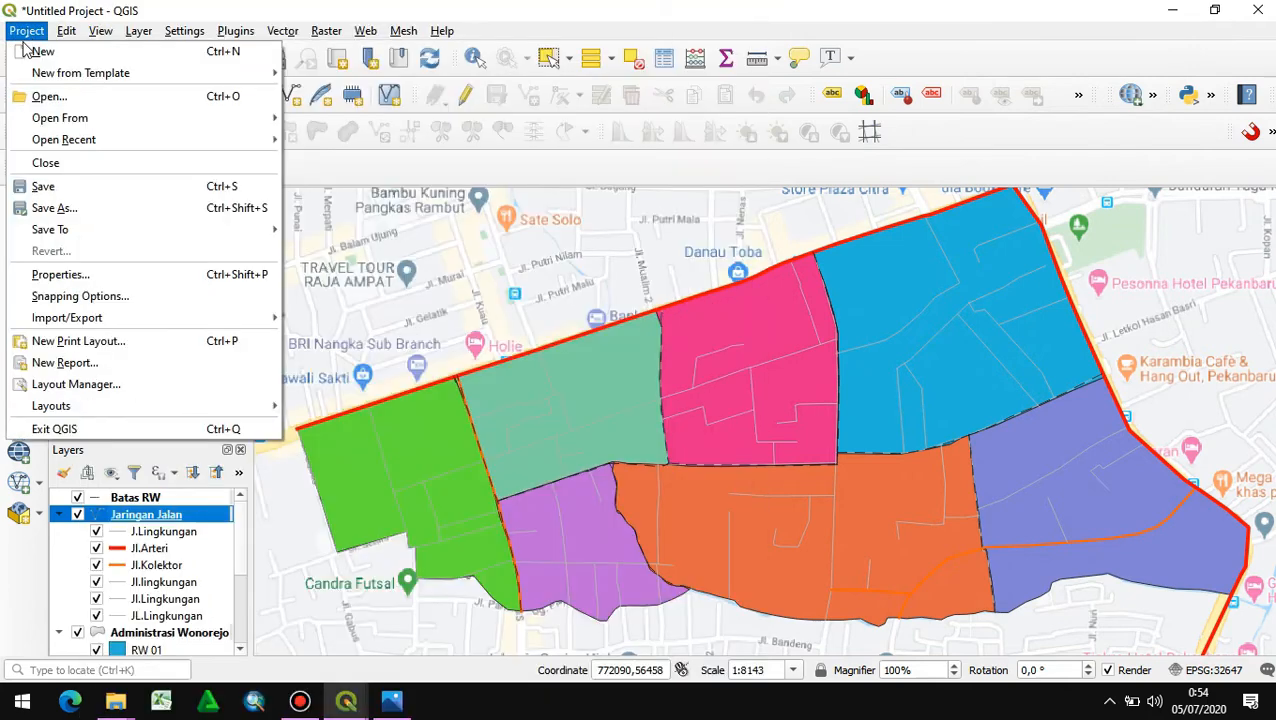
left_click(60, 274)
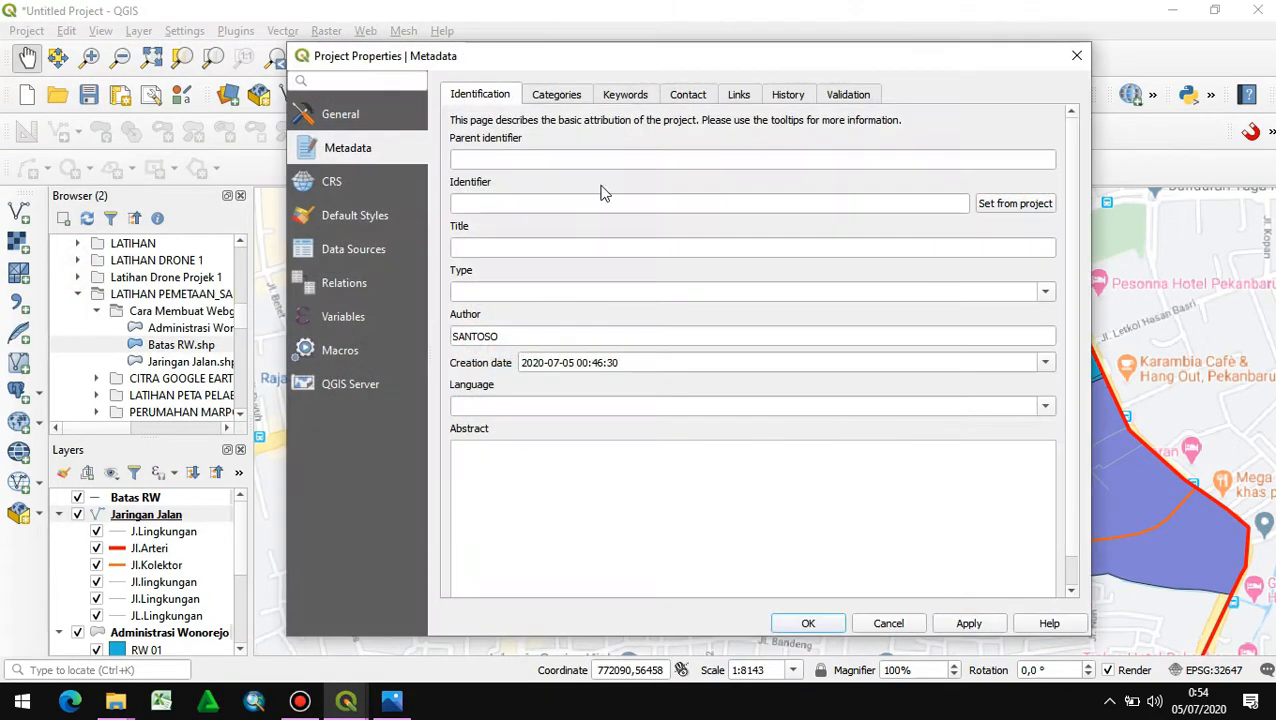
left_click(360, 114)
left_click(358, 147)
left_click(505, 247)
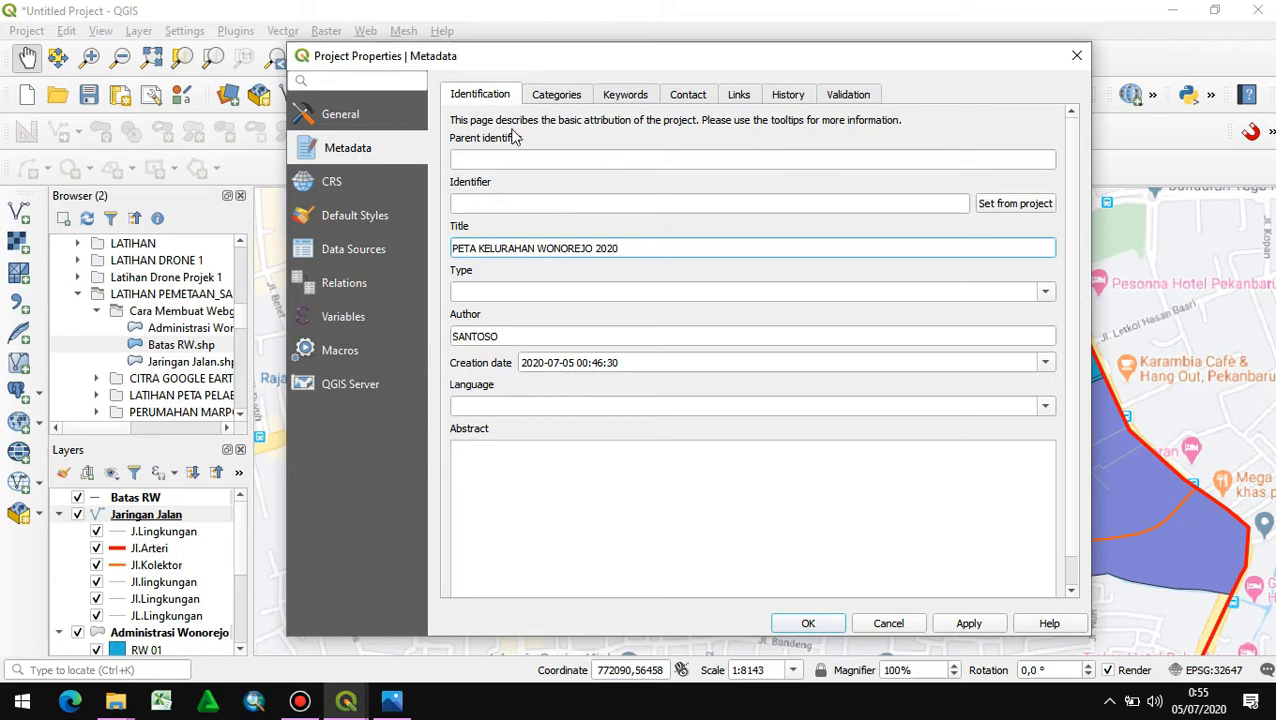
left_click(468, 460)
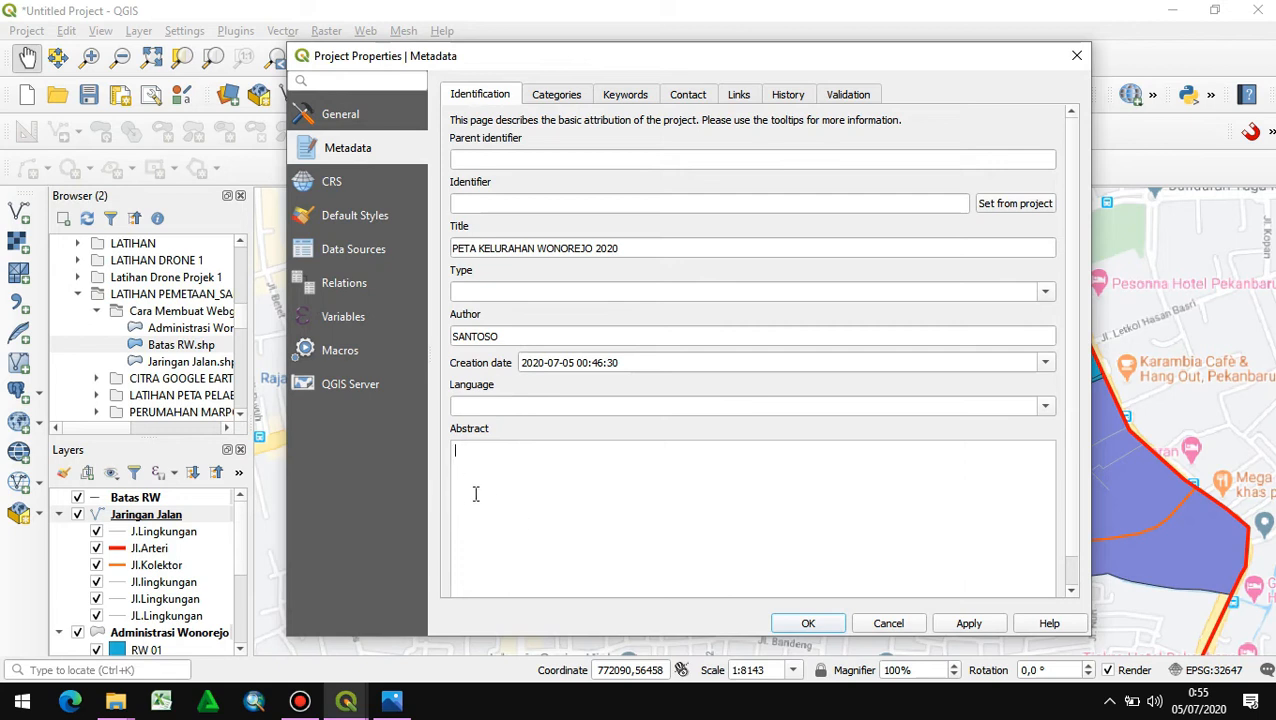
left_click(812, 623)
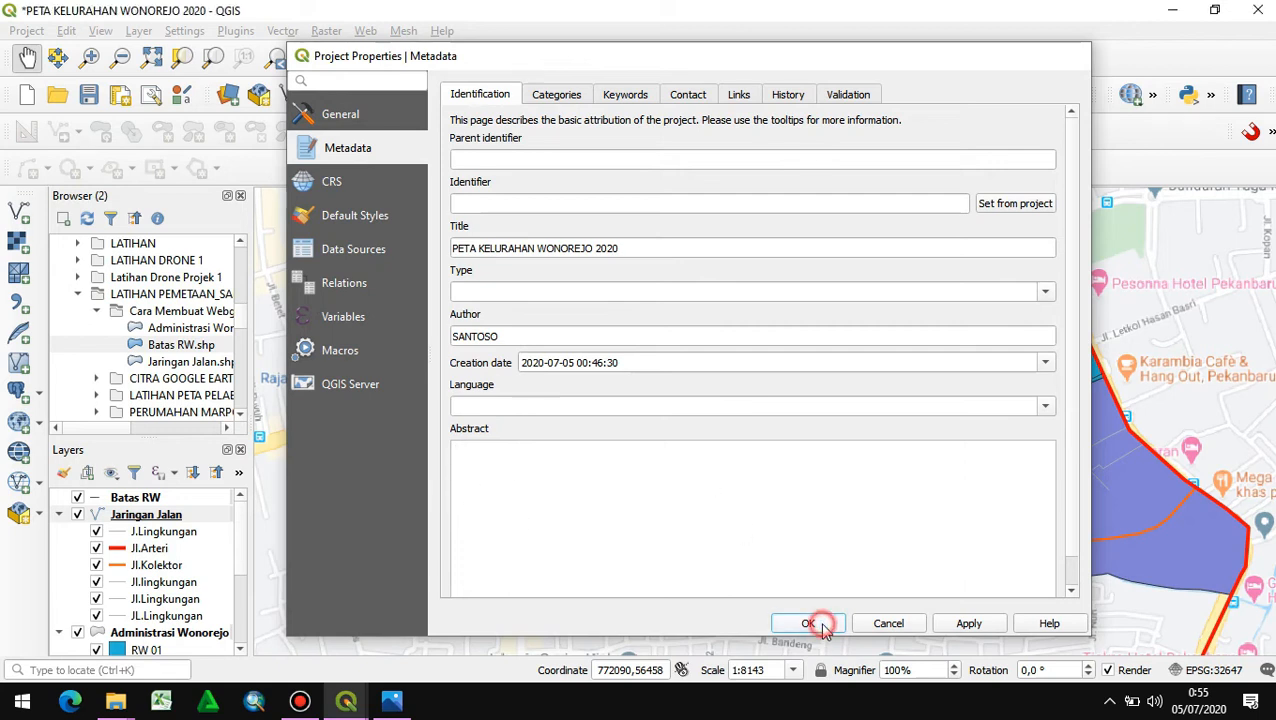
- Reopen the qgis2web export, refresh the preview, and include the Google Satellite layer in the web map
left_click(366, 31)
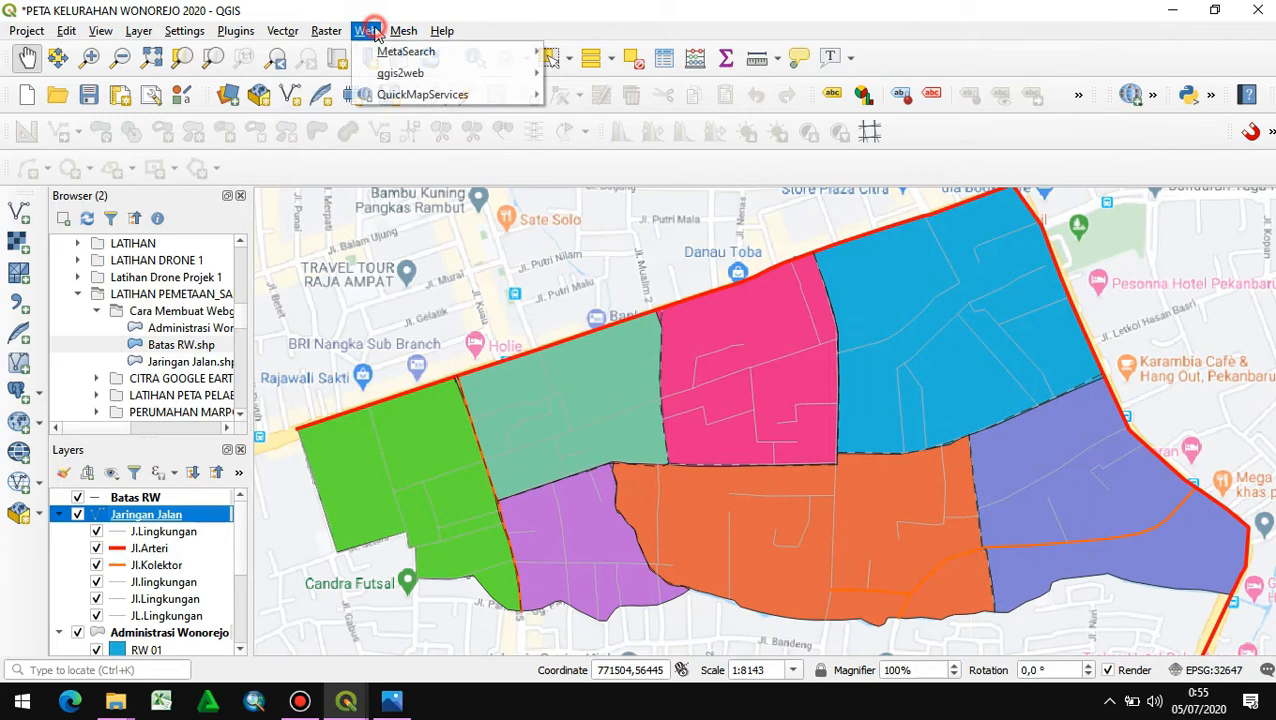
mouse_move(420, 74)
left_click(552, 72)
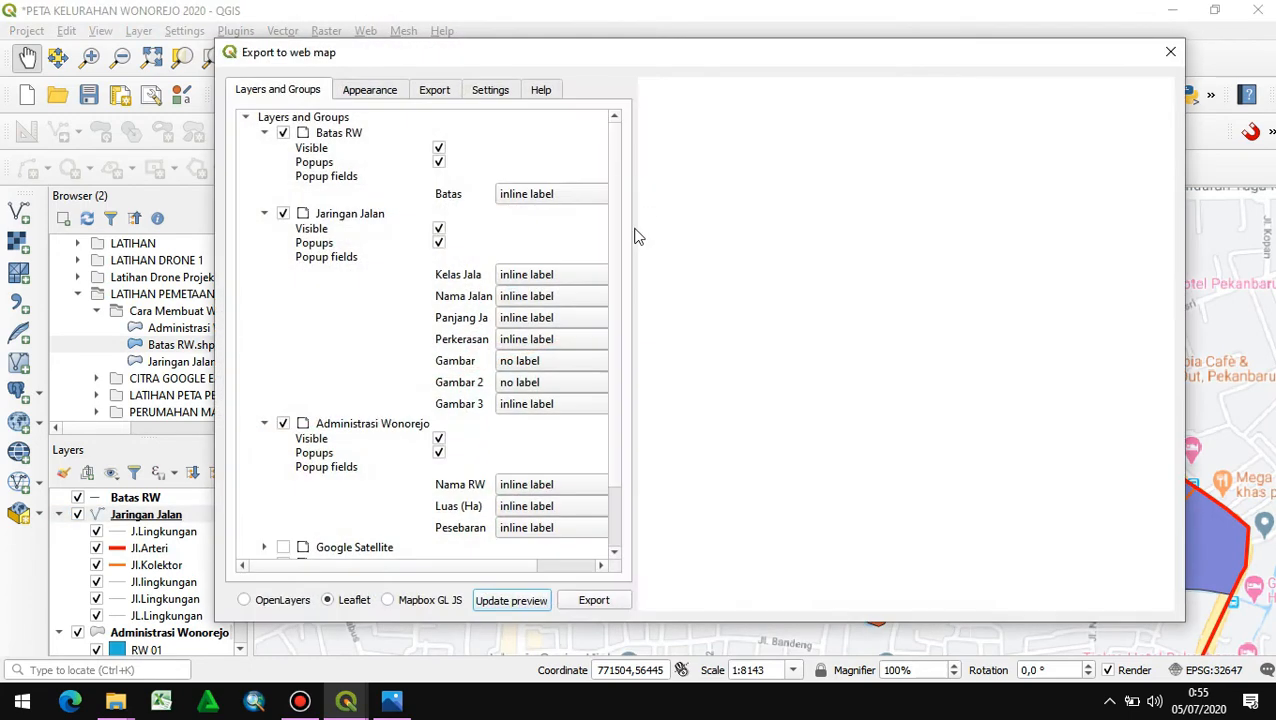
left_click(522, 600)
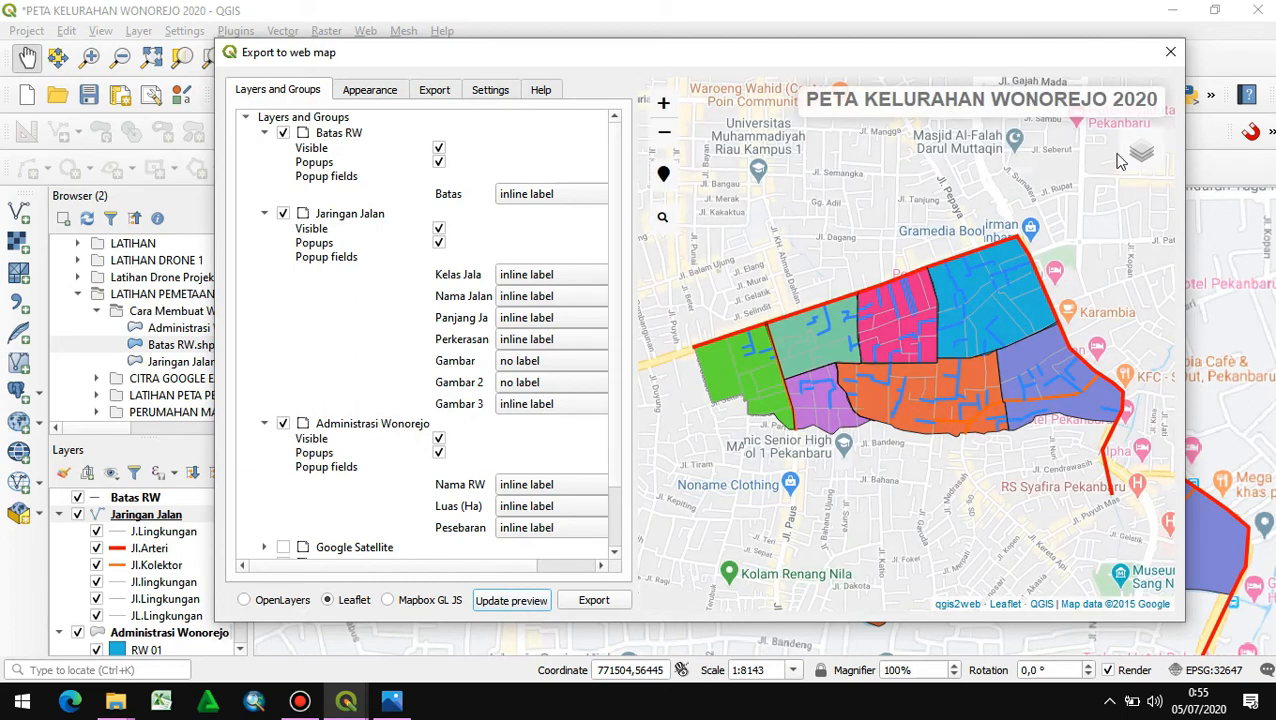
scroll(296, 521, "down", 1)
left_click(283, 489)
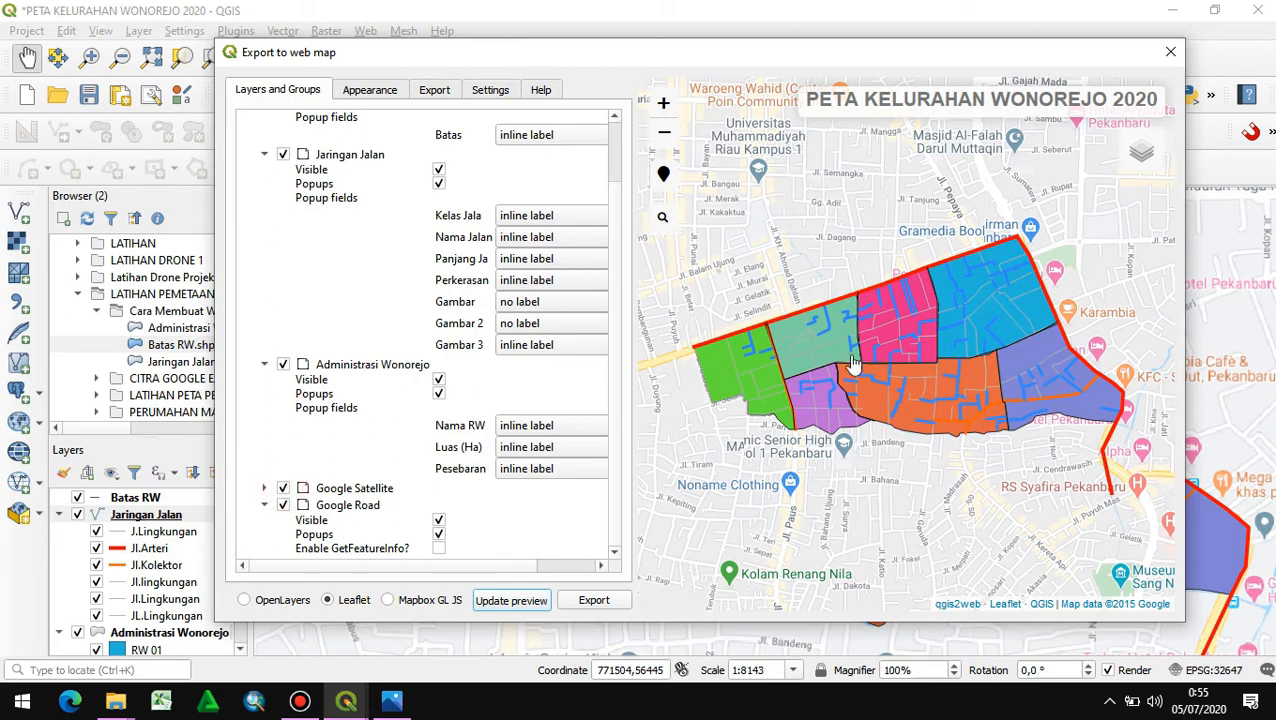
- Review the web map's appearance settings and view the popup and photo of Jl.Saus in the preview
left_click(390, 90)
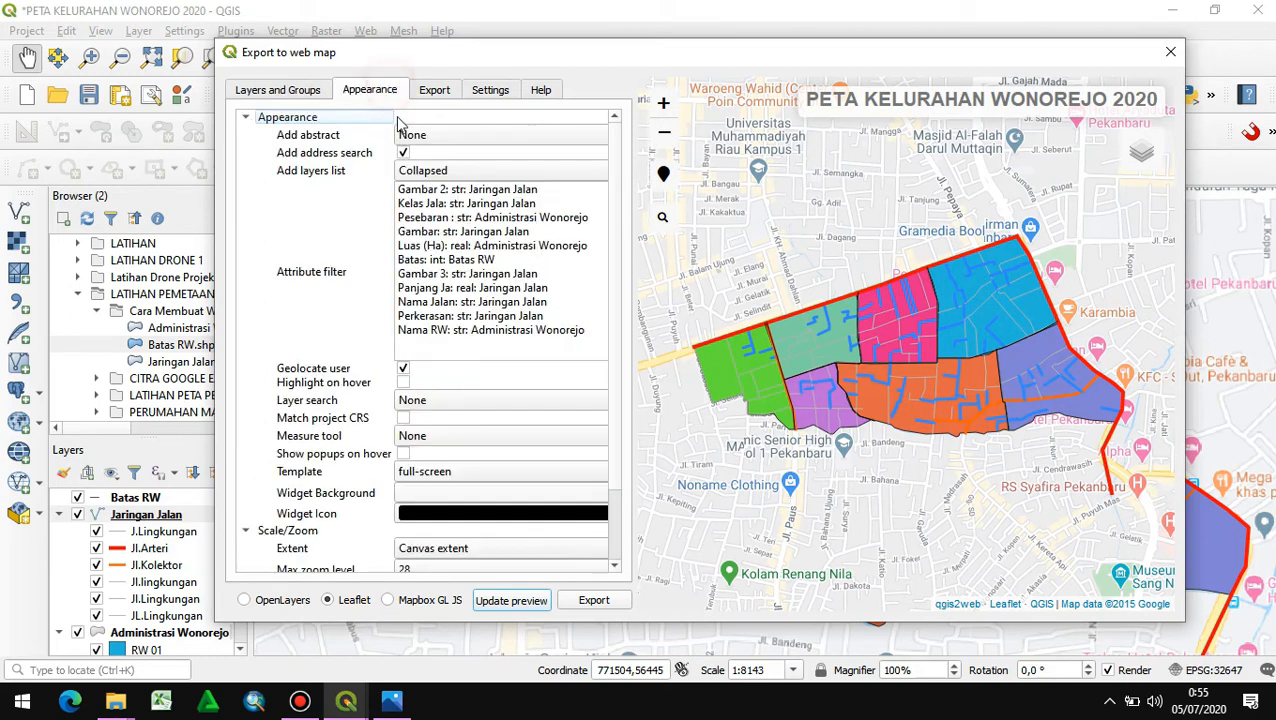
scroll(270, 256, "down", 1)
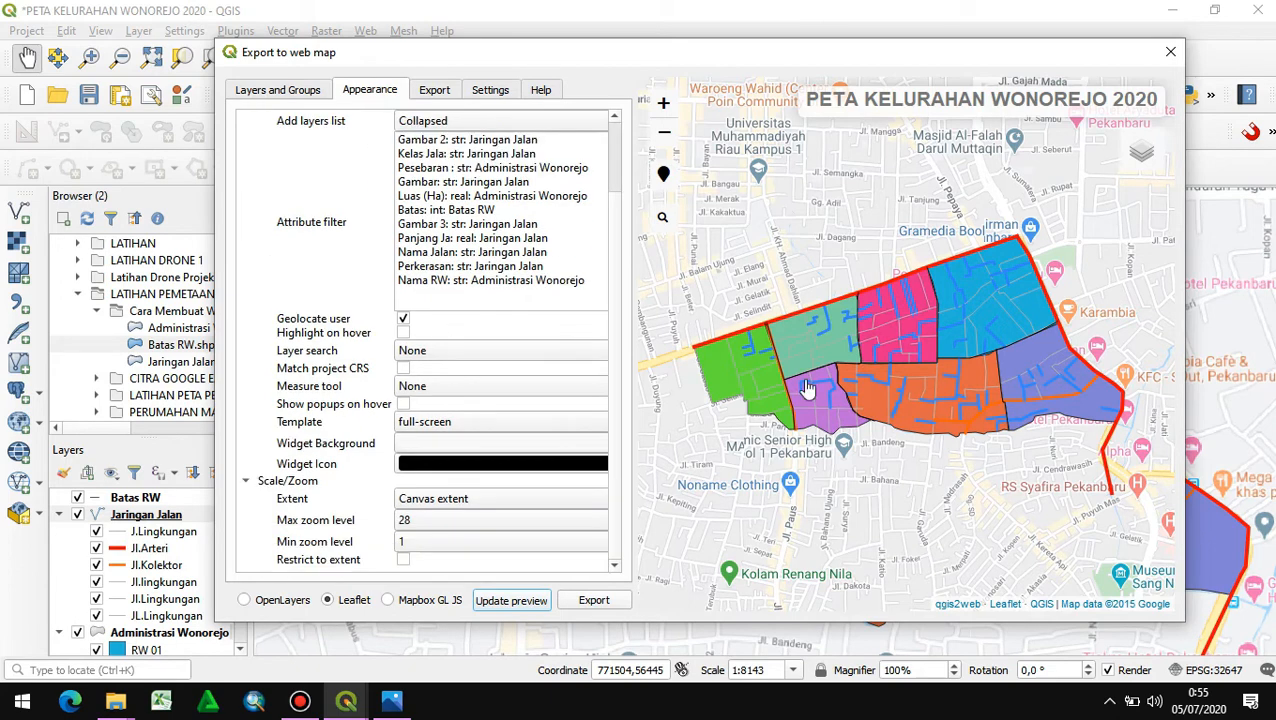
scroll(855, 405, "up", 3)
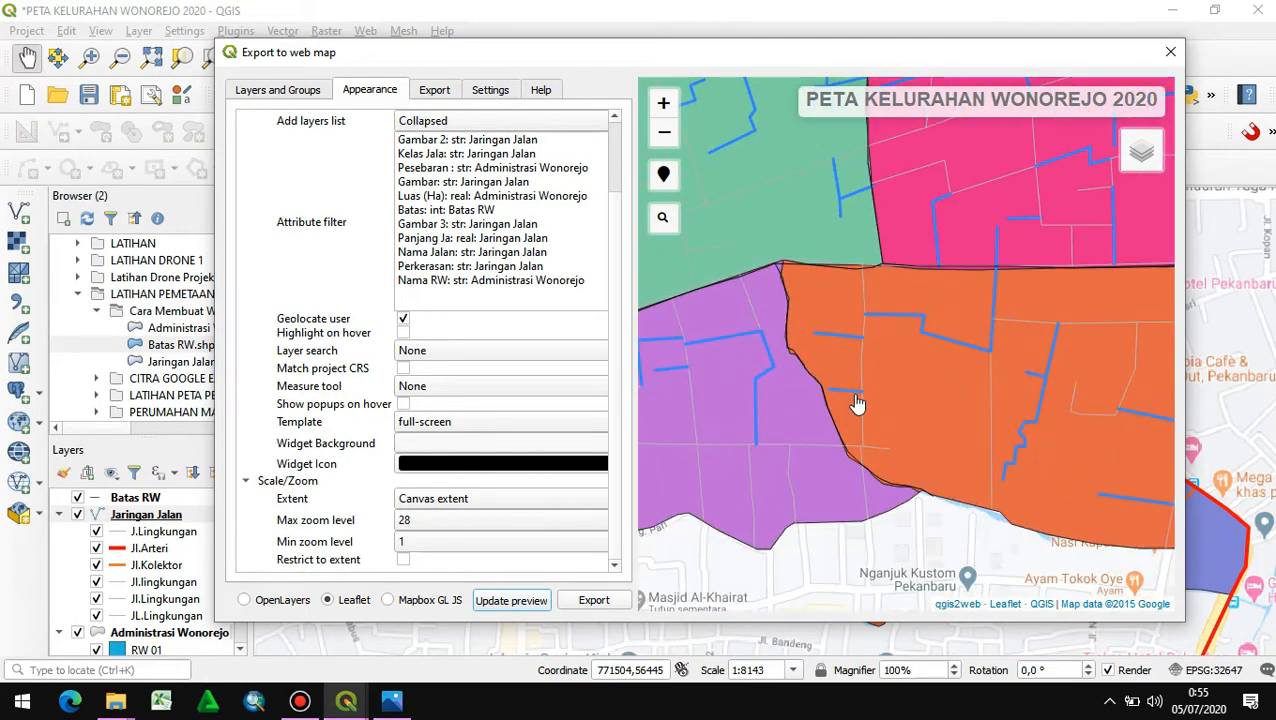
left_click(862, 372)
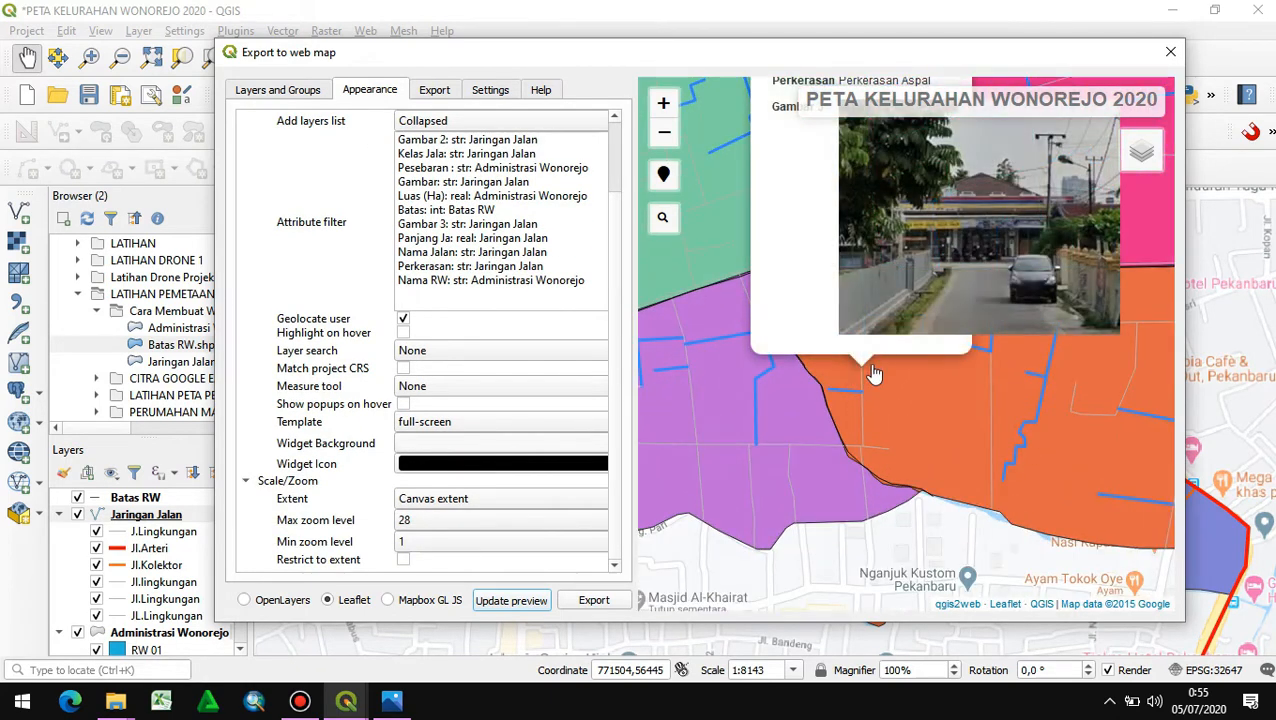
left_click(926, 355)
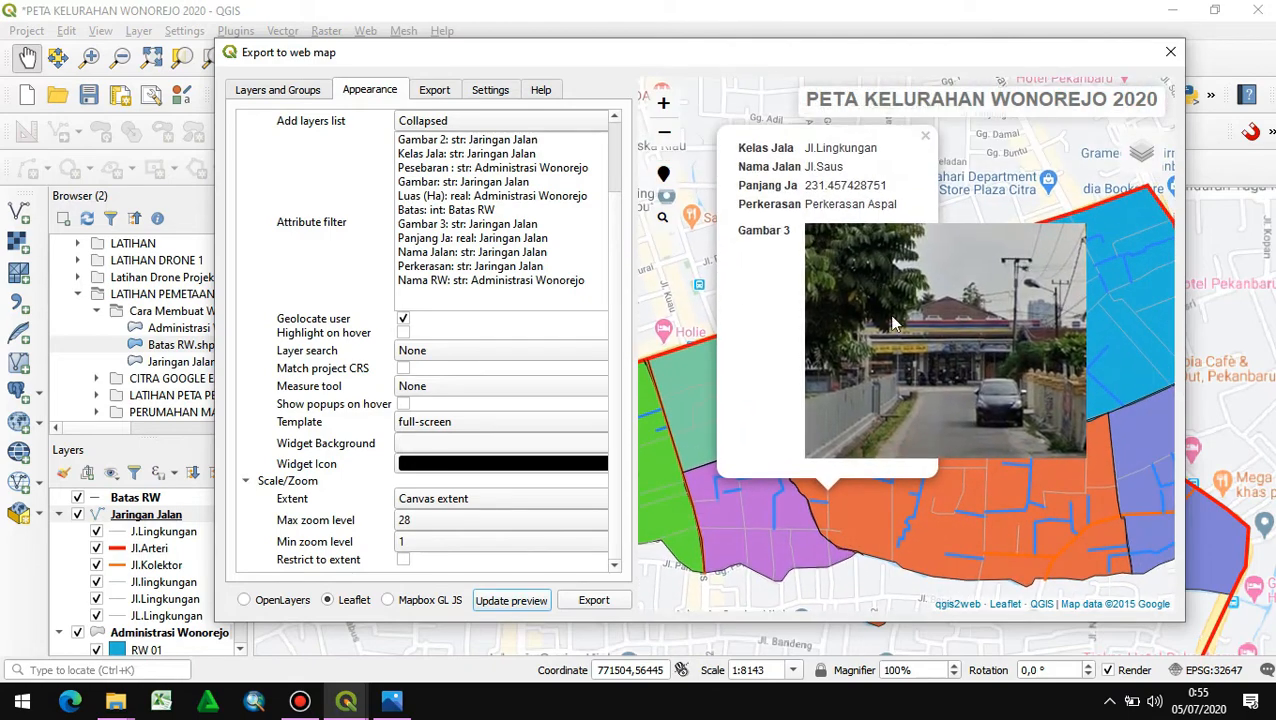
- Switch to Photos to examine Jl.Saus enlarged in PETA JARINGAN JALAN.jpg, and return to the QGIS web map export
left_click(391, 700)
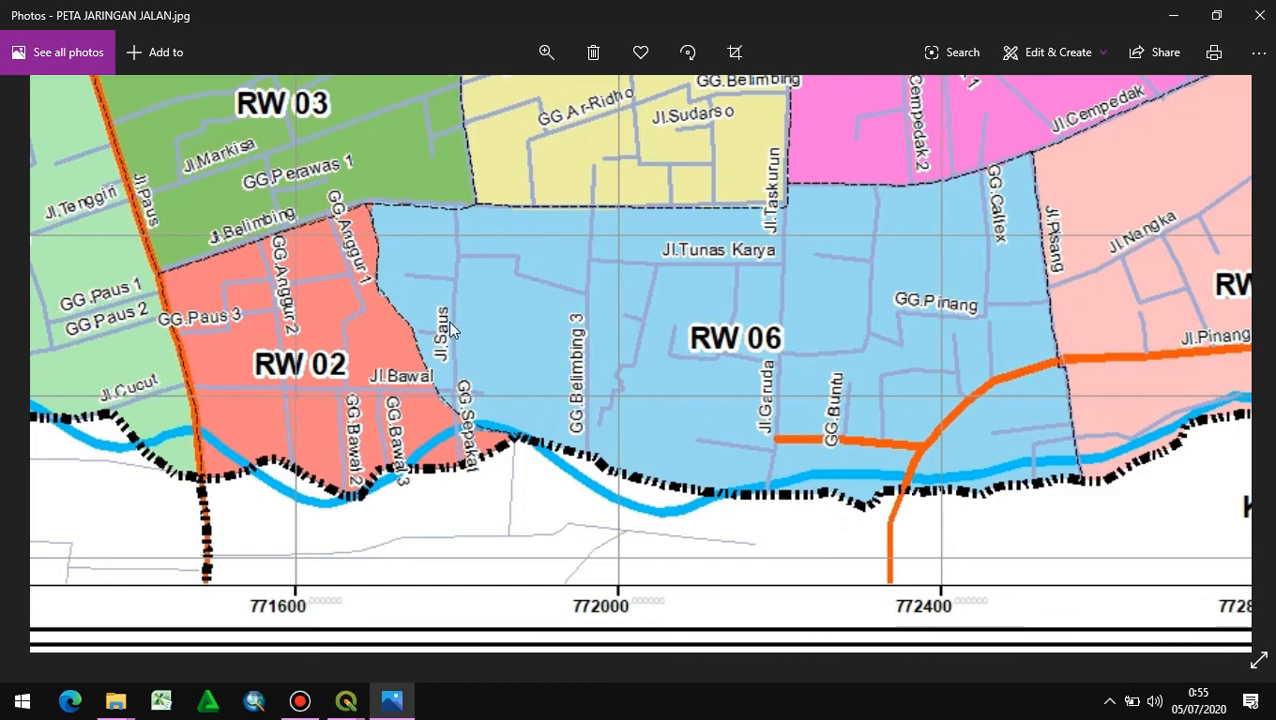
left_click(546, 52)
left_click_drag(507, 102, 536, 102)
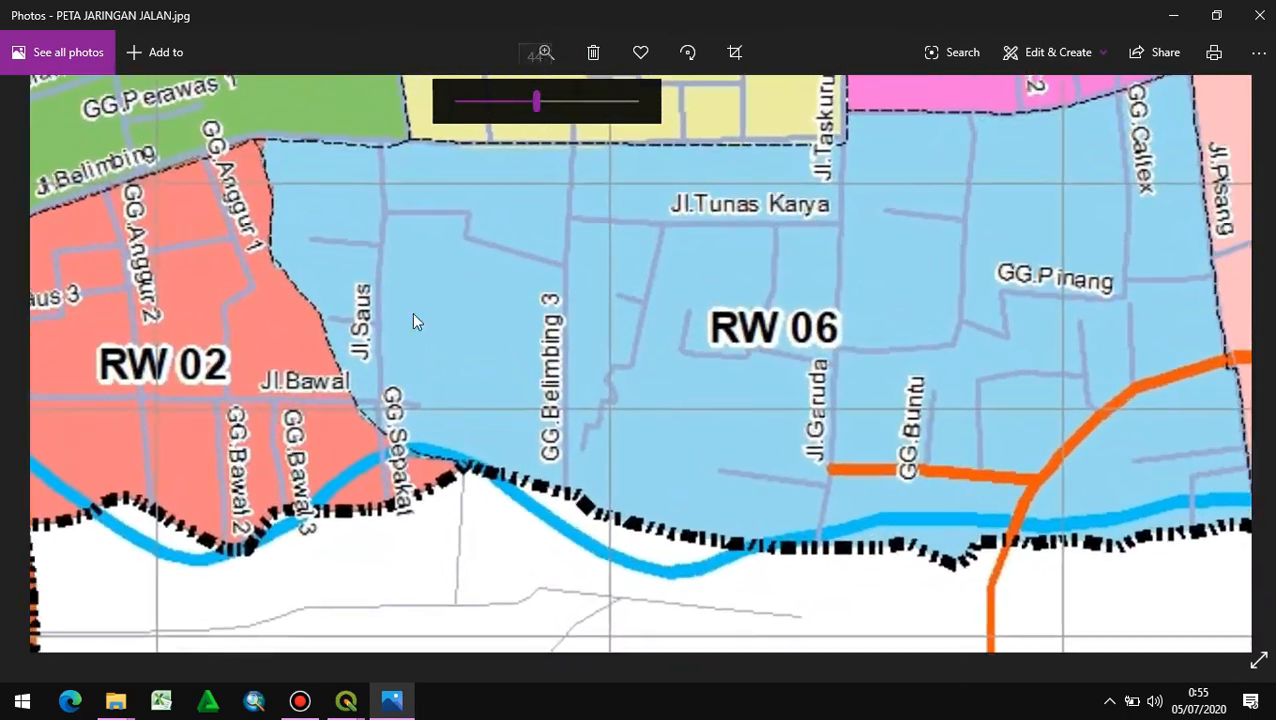
mouse_move(346, 700)
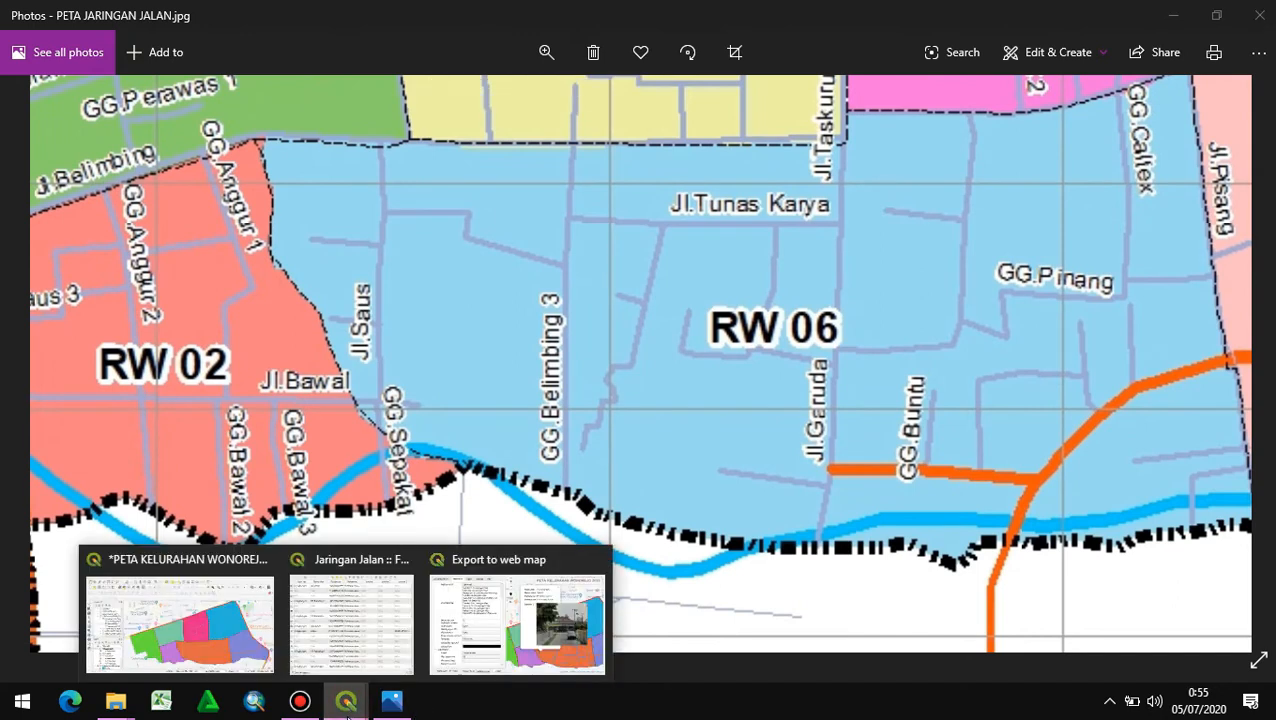
left_click(500, 640)
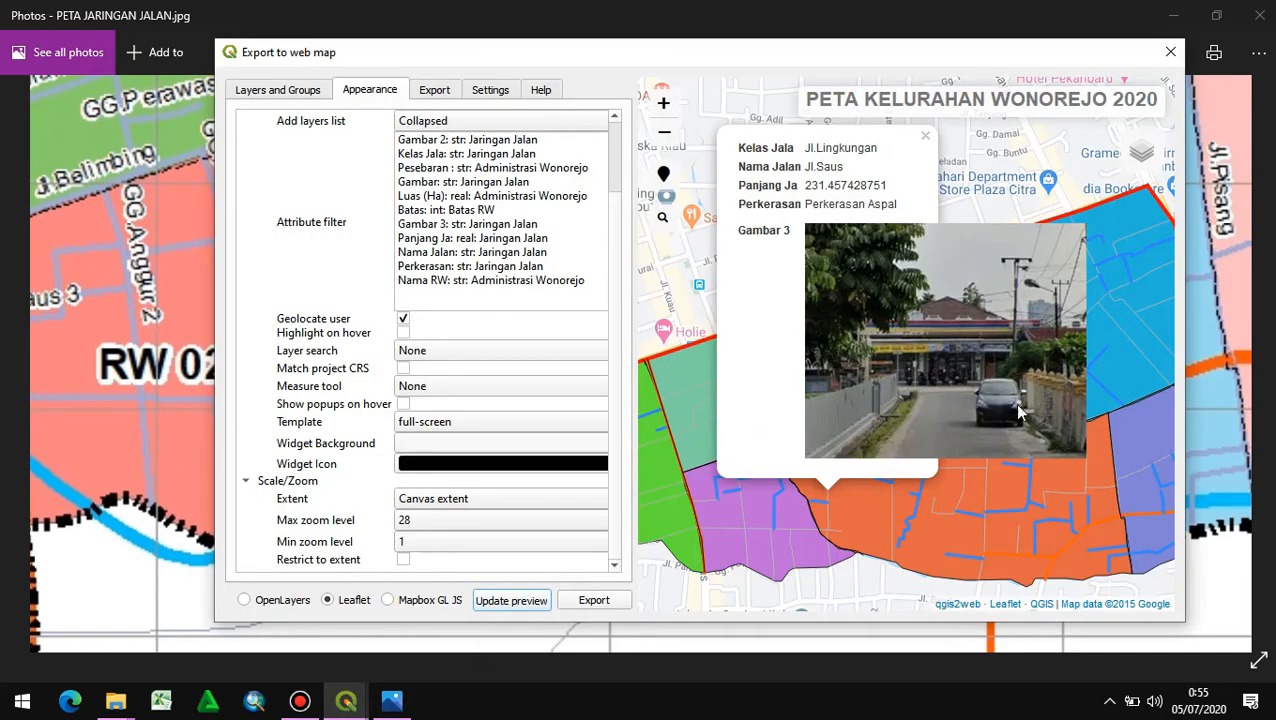
- Bring the qgis2web export back up from the main QGIS window and try to toggle Batas RW in the preview's layer list
mouse_move(346, 700)
left_click(180, 612)
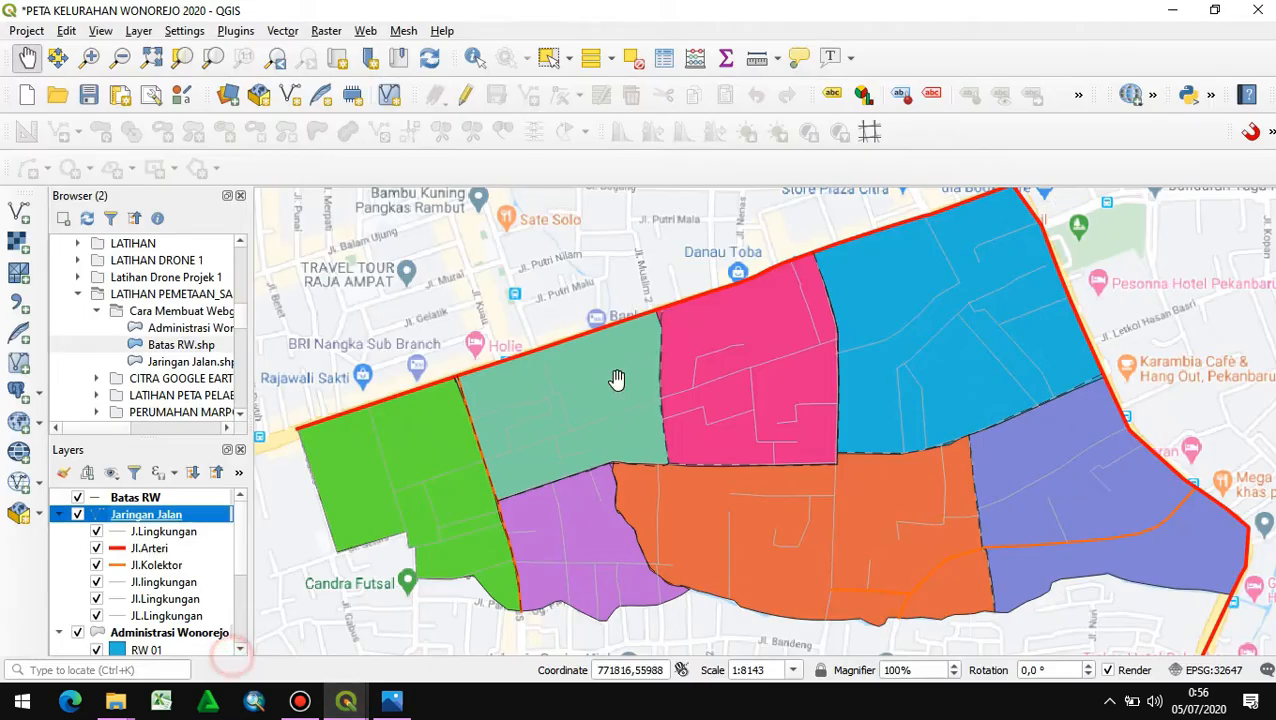
left_click(365, 31)
mouse_move(400, 73)
left_click(595, 75)
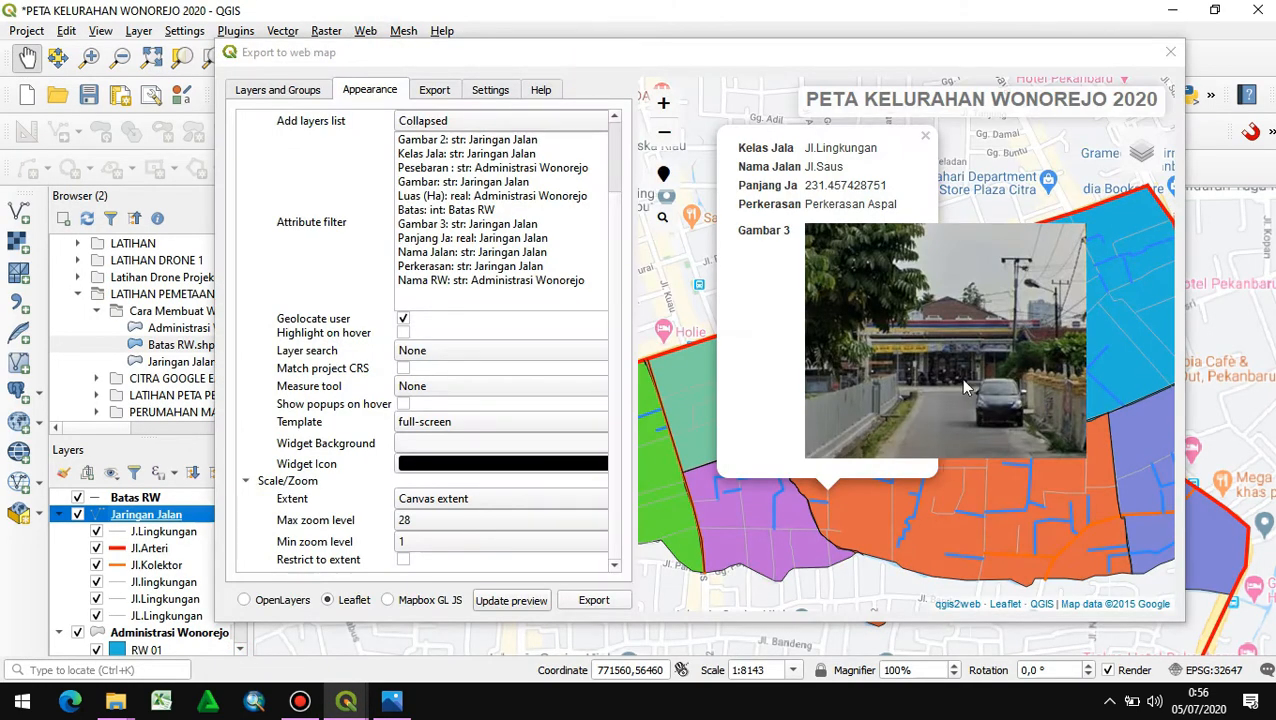
mouse_move(1129, 167)
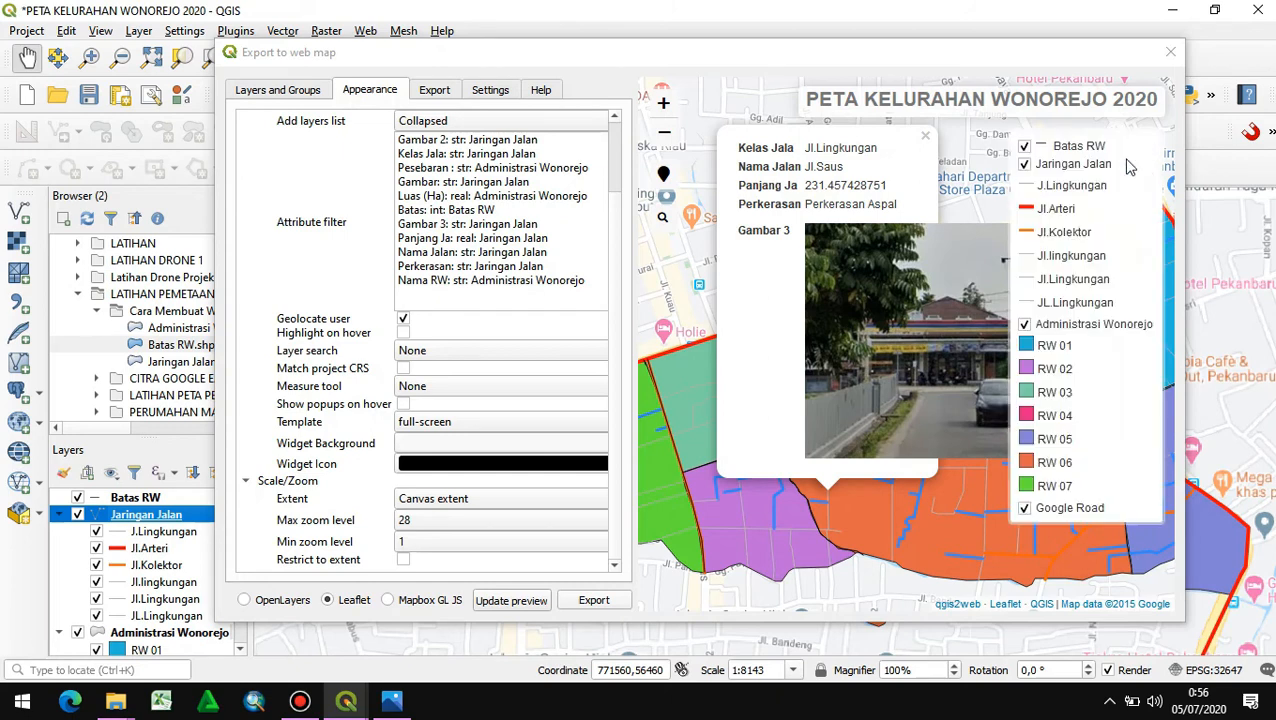
left_click(1030, 150)
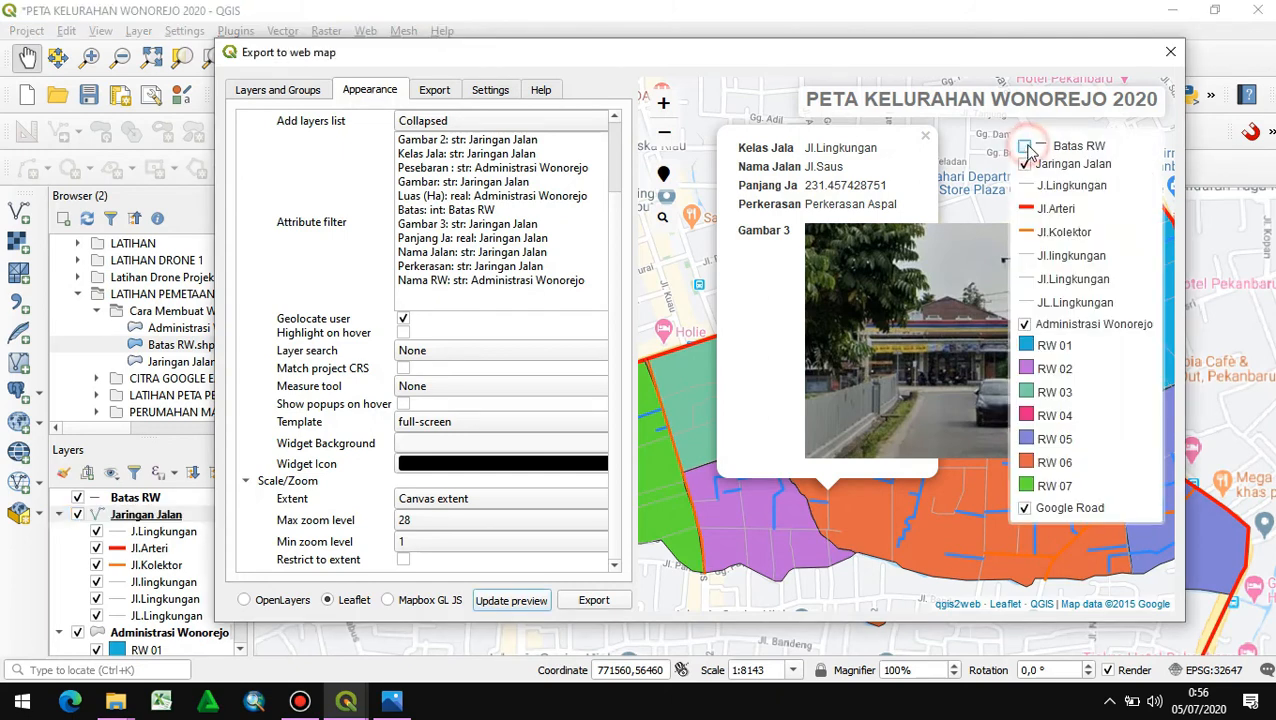
- Close the Jl.Saus popup, set the web map's widget background to grey, and refresh the preview
left_click(702, 246)
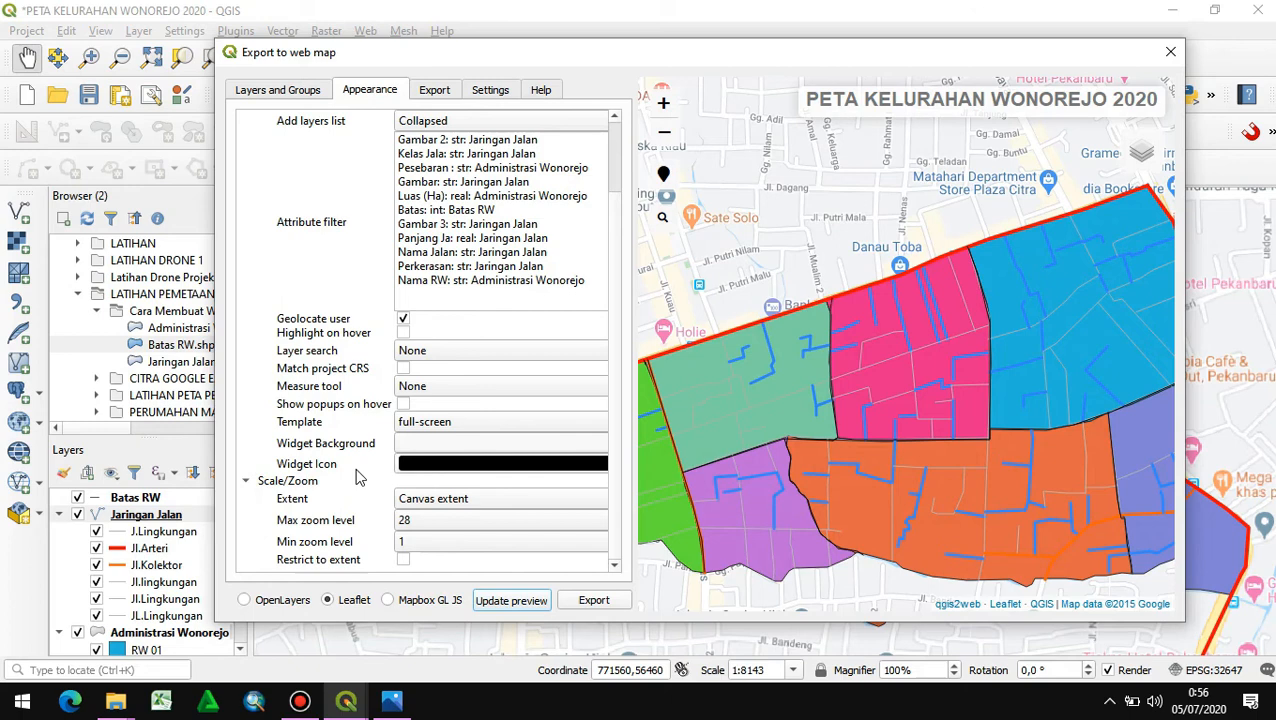
left_click(432, 443)
left_click_drag(610, 459, 581, 451)
left_click_drag(808, 320, 775, 143)
left_click(829, 482)
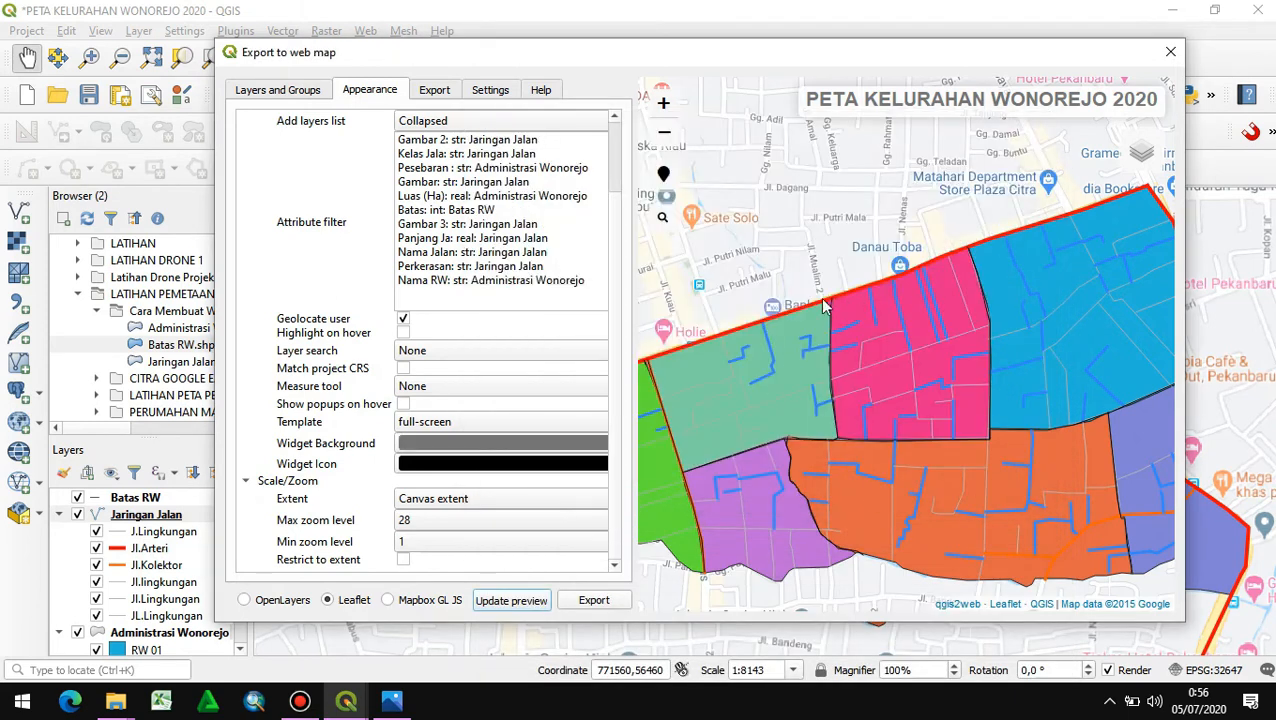
left_click(510, 600)
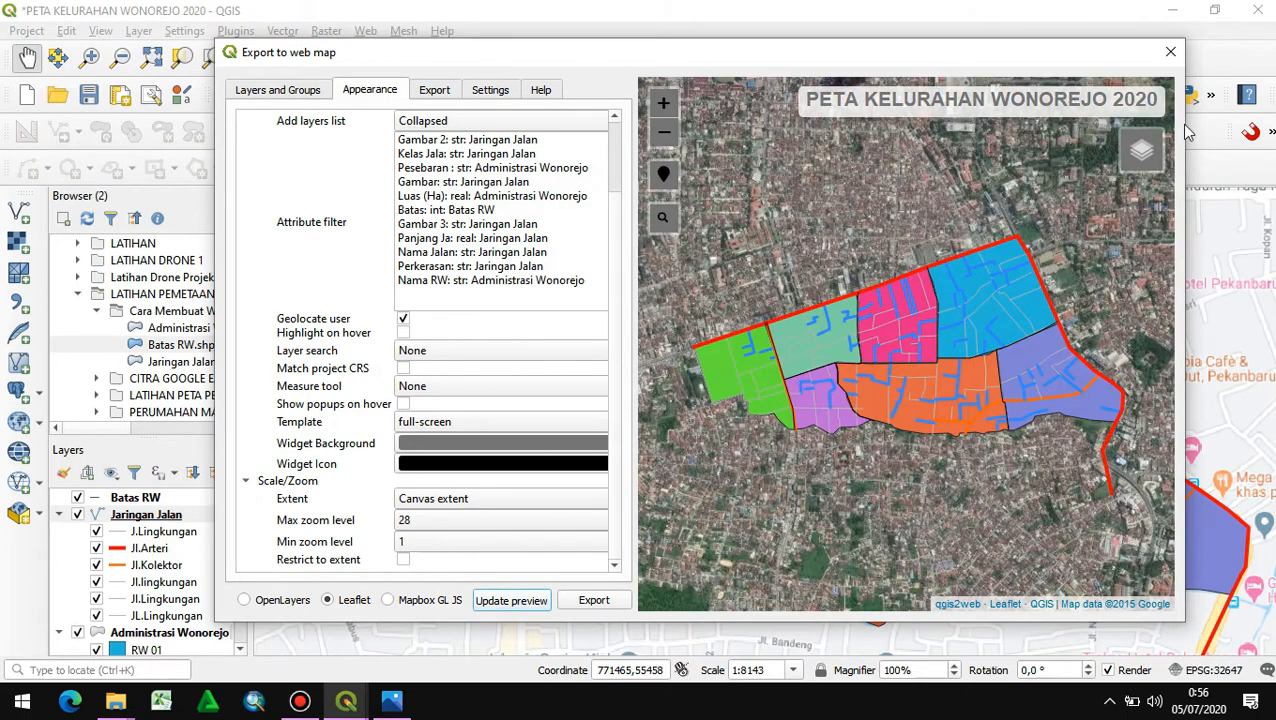
- Hide Google Satellite in the preview, view the popups of RW 07 and RW 03, and toggle Batas RW
mouse_move(1150, 160)
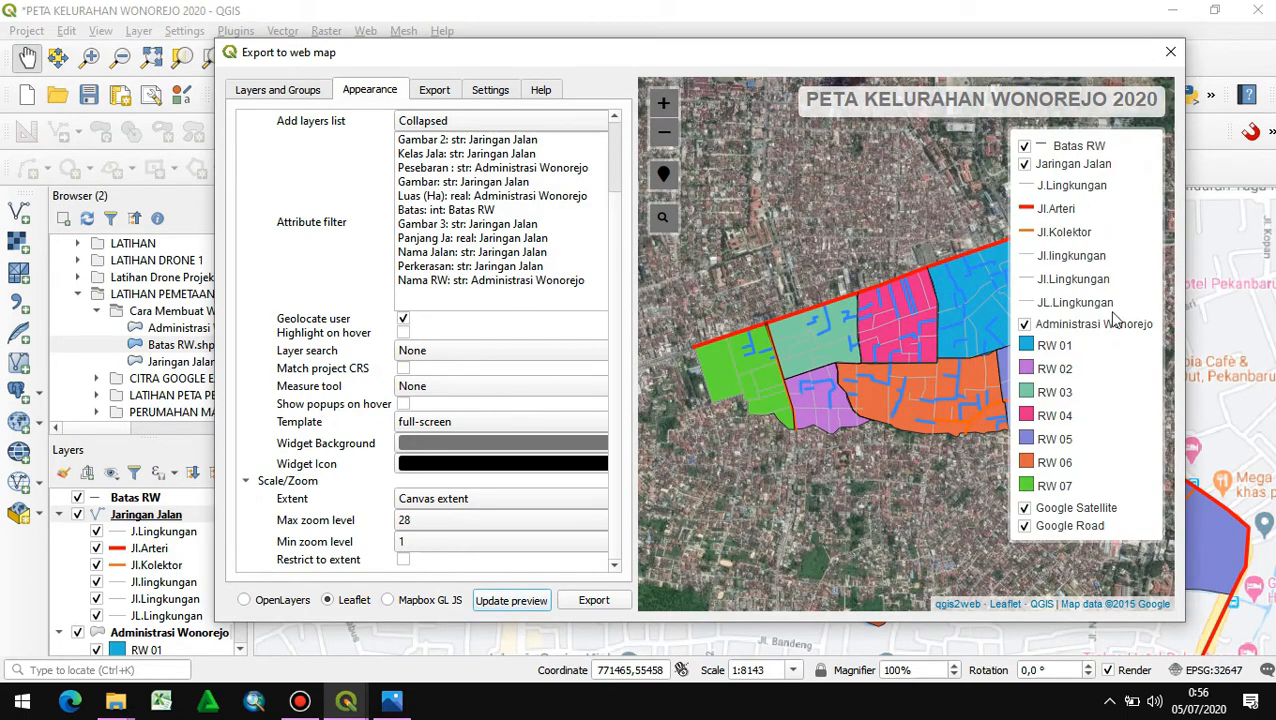
left_click(1026, 508)
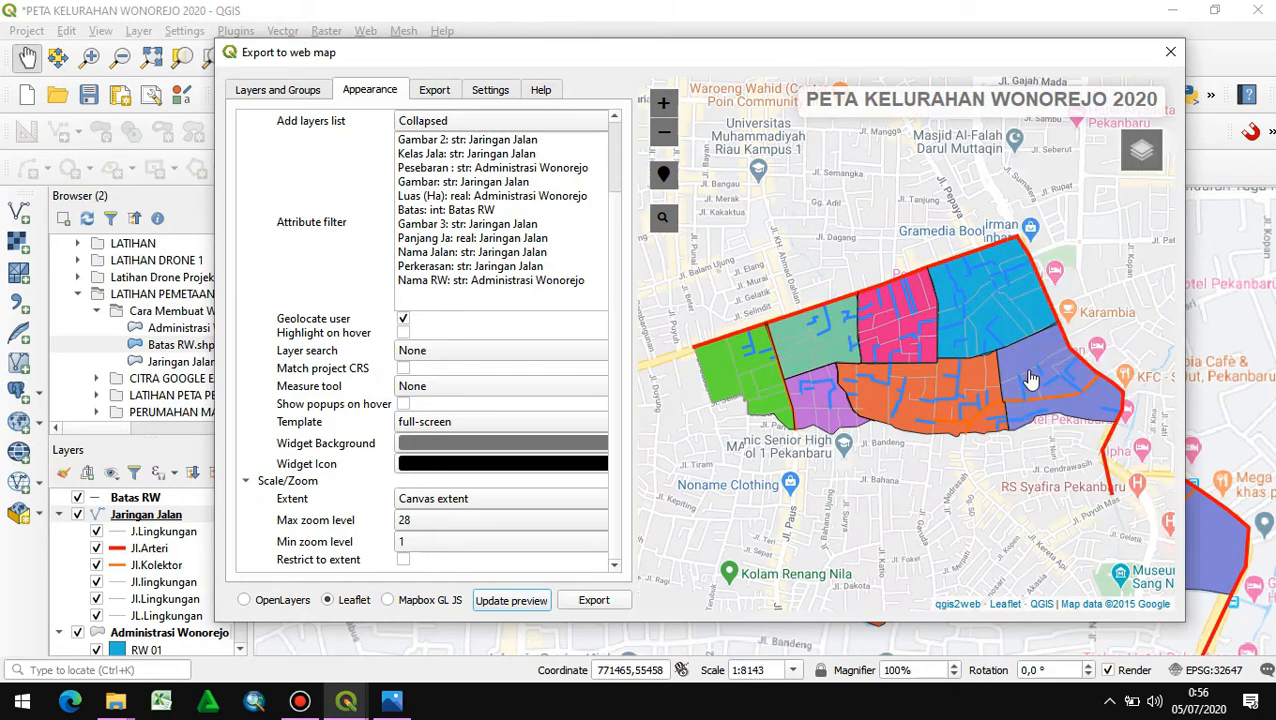
scroll(732, 402, "up", 1)
left_click(763, 365)
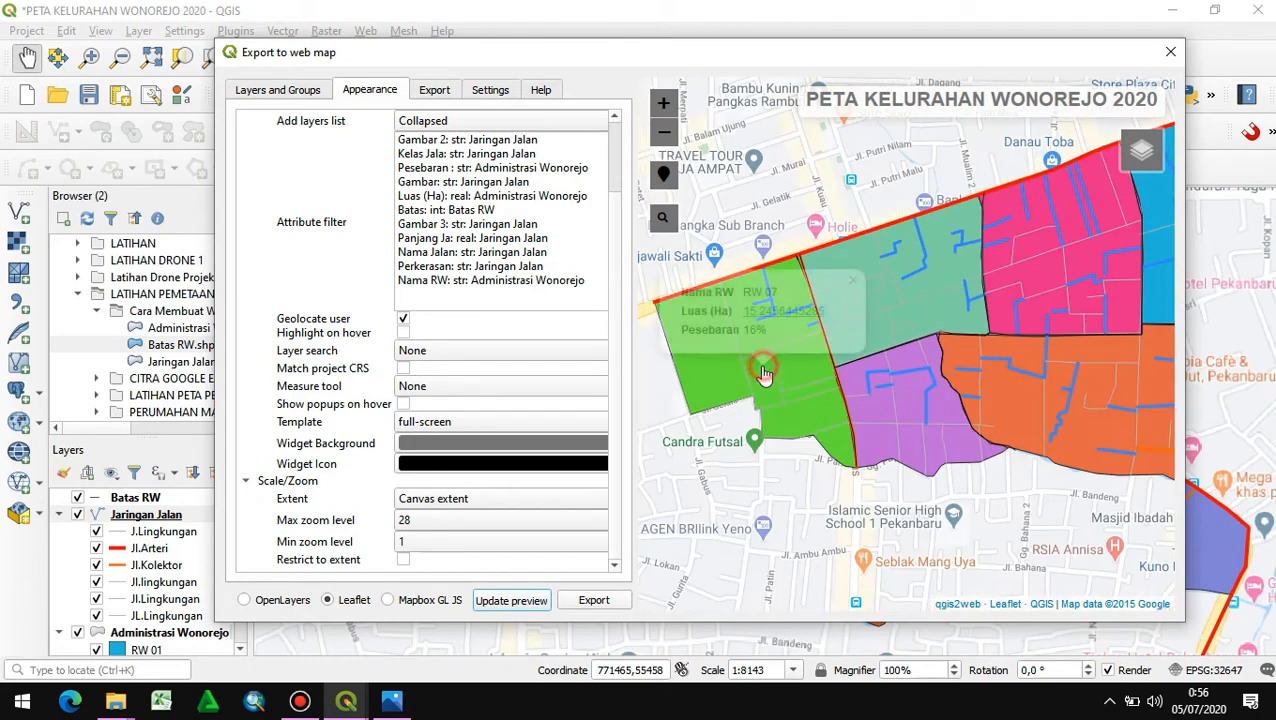
left_click(926, 300)
left_click_drag(988, 318, 850, 354)
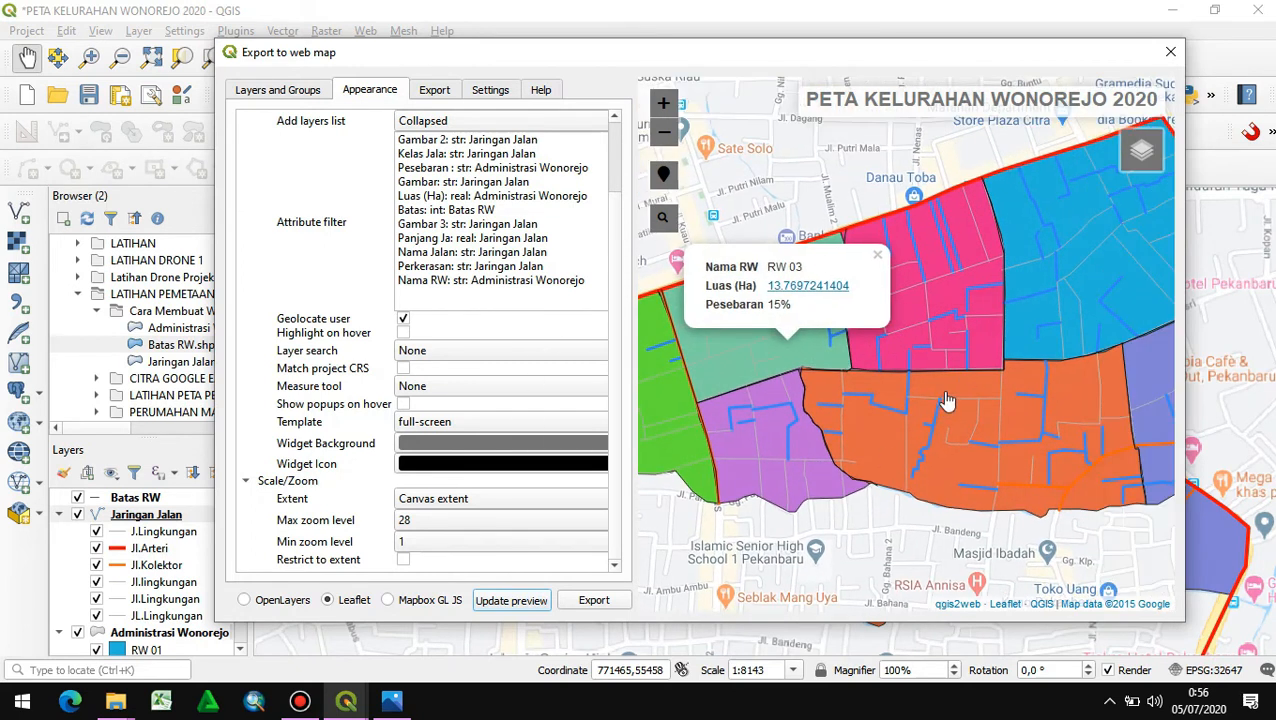
mouse_move(1104, 165)
left_click(1024, 146)
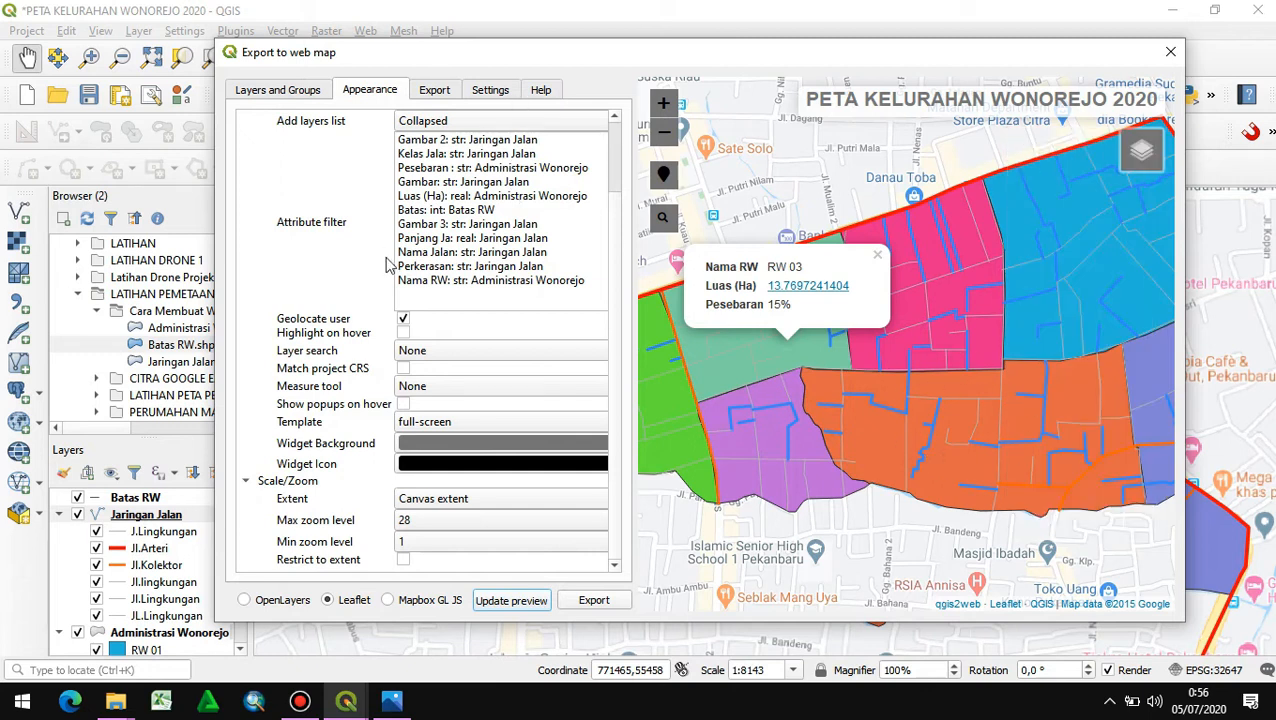
- Set the export folder to Cara Membuat Webgis Sederhana on drive D and export the Leaflet web map
scroll(322, 330, "up", 1)
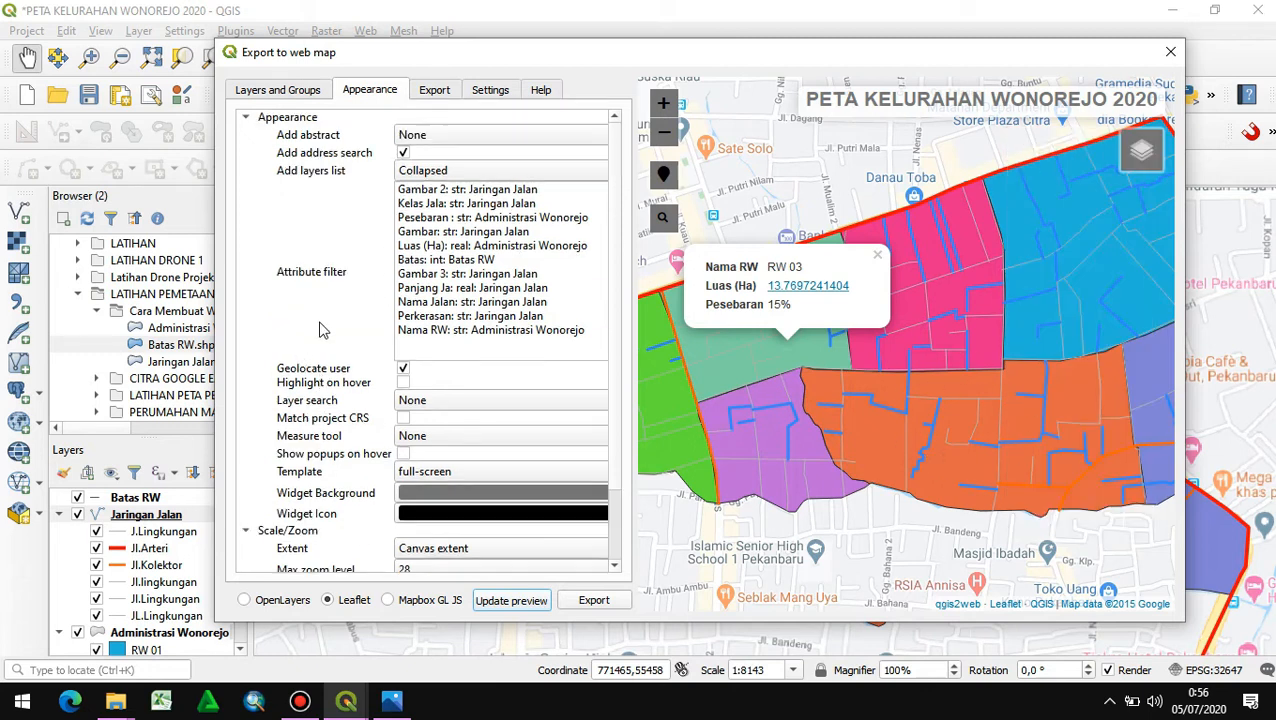
left_click(303, 90)
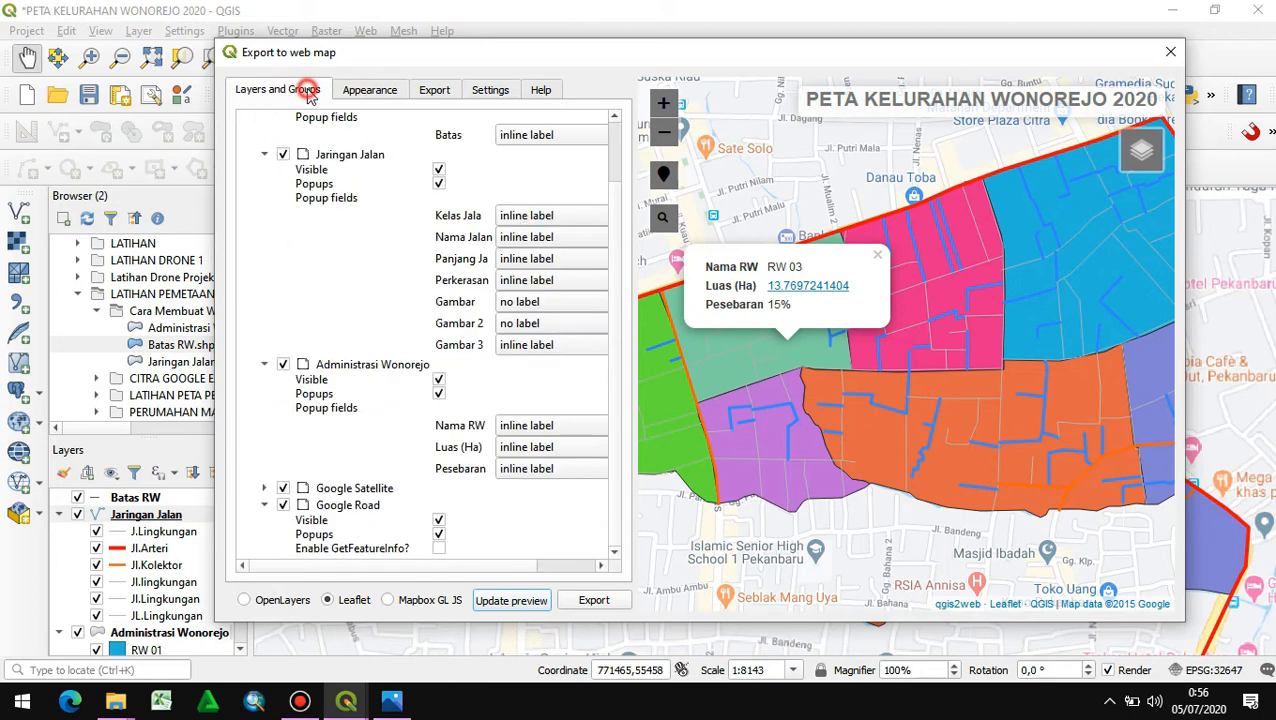
left_click(440, 89)
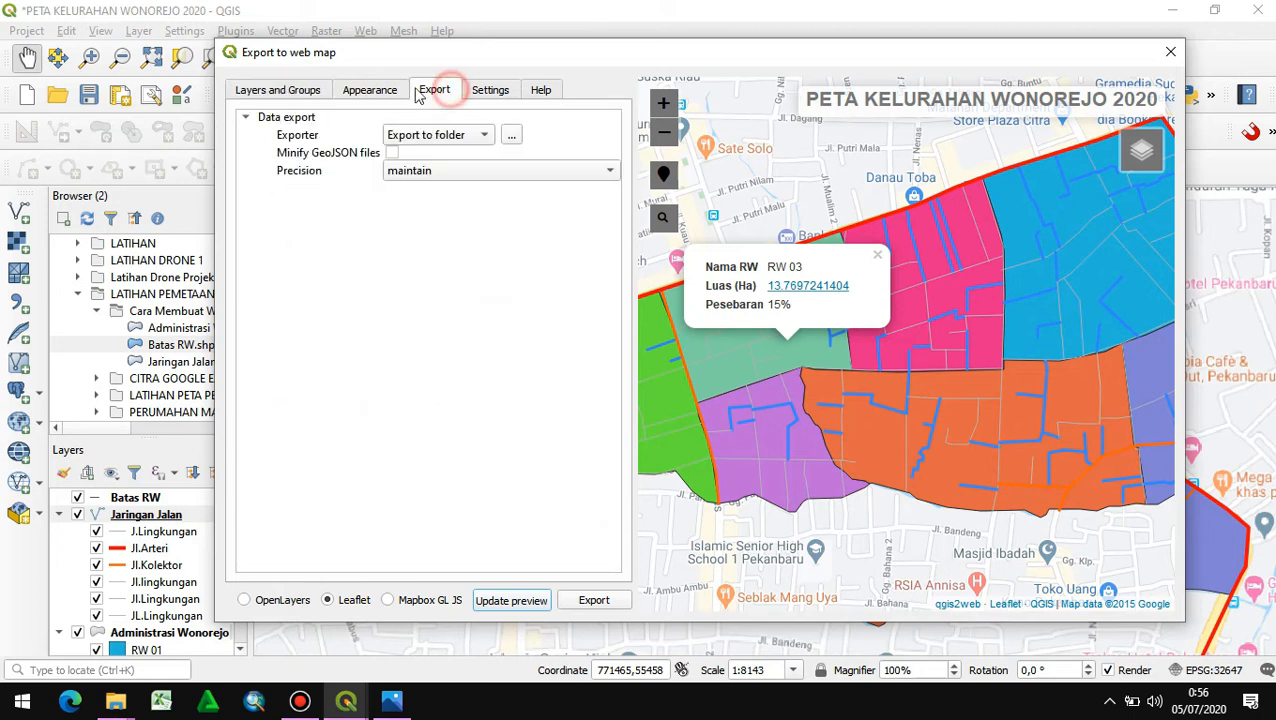
left_click(508, 137)
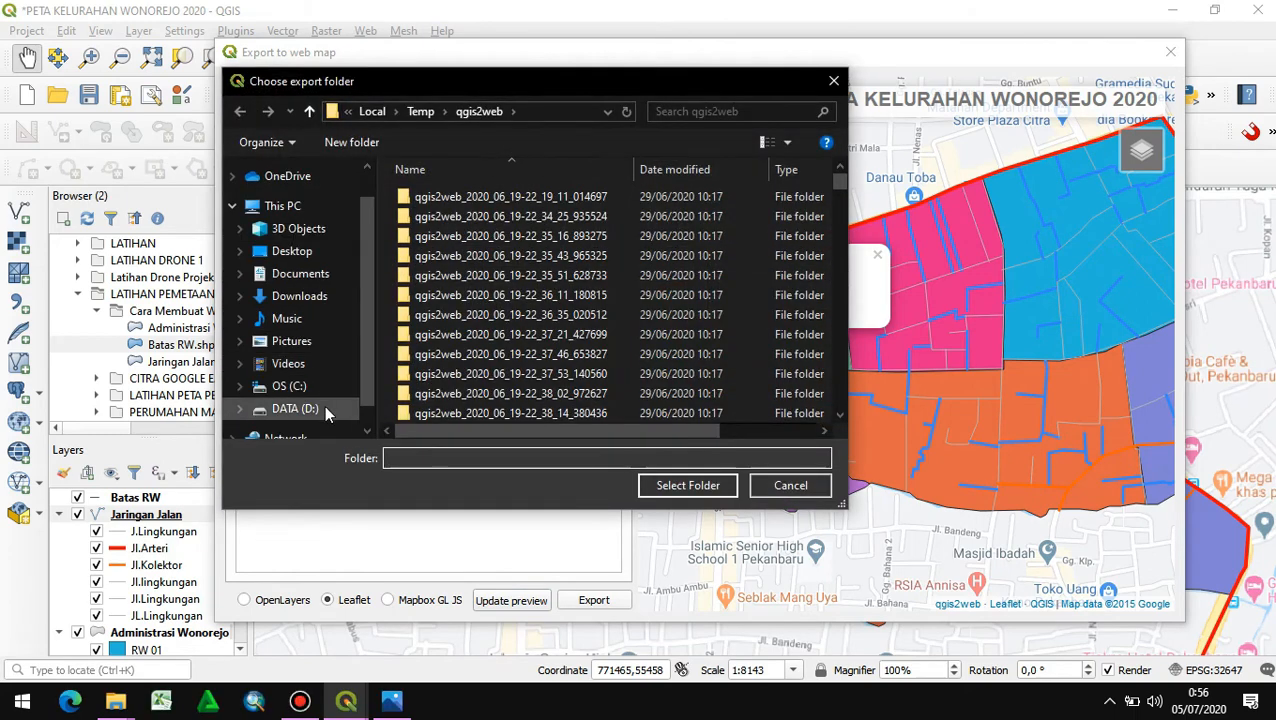
left_click(322, 381)
scroll(571, 365, "down", 2)
scroll(590, 352, "down", 2)
scroll(575, 345, "up", 2)
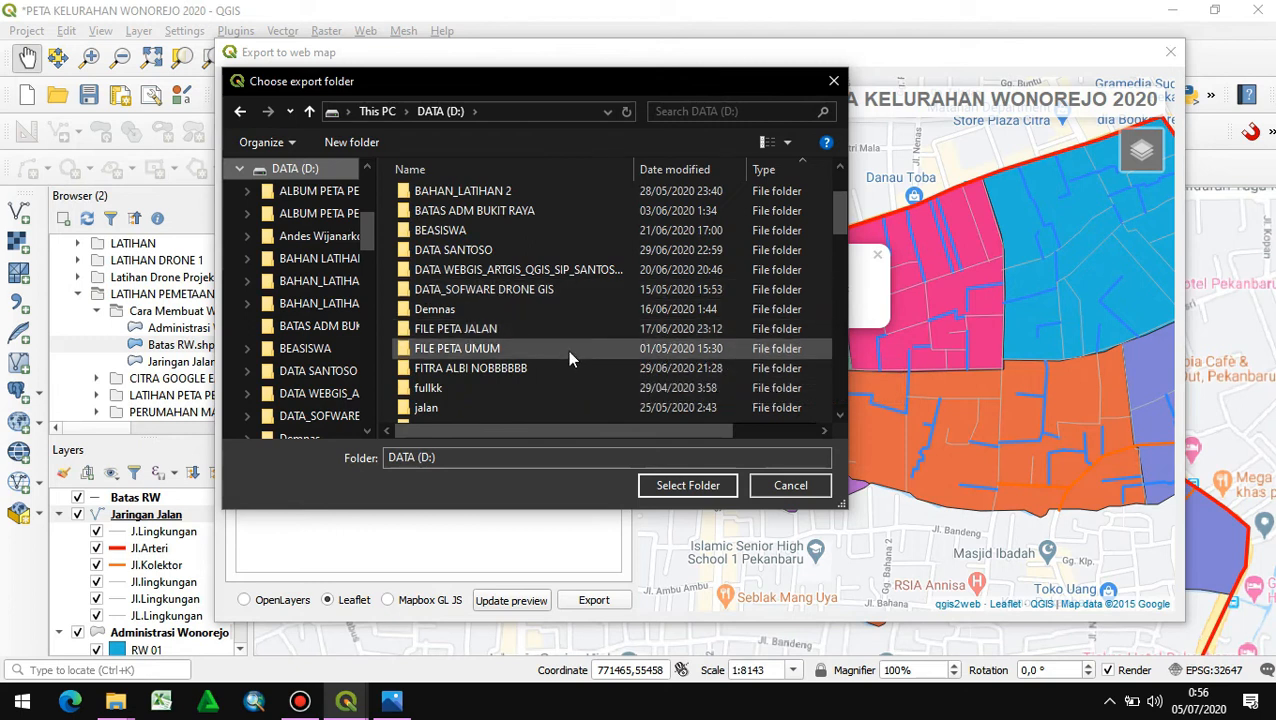
scroll(565, 352, "down", 4)
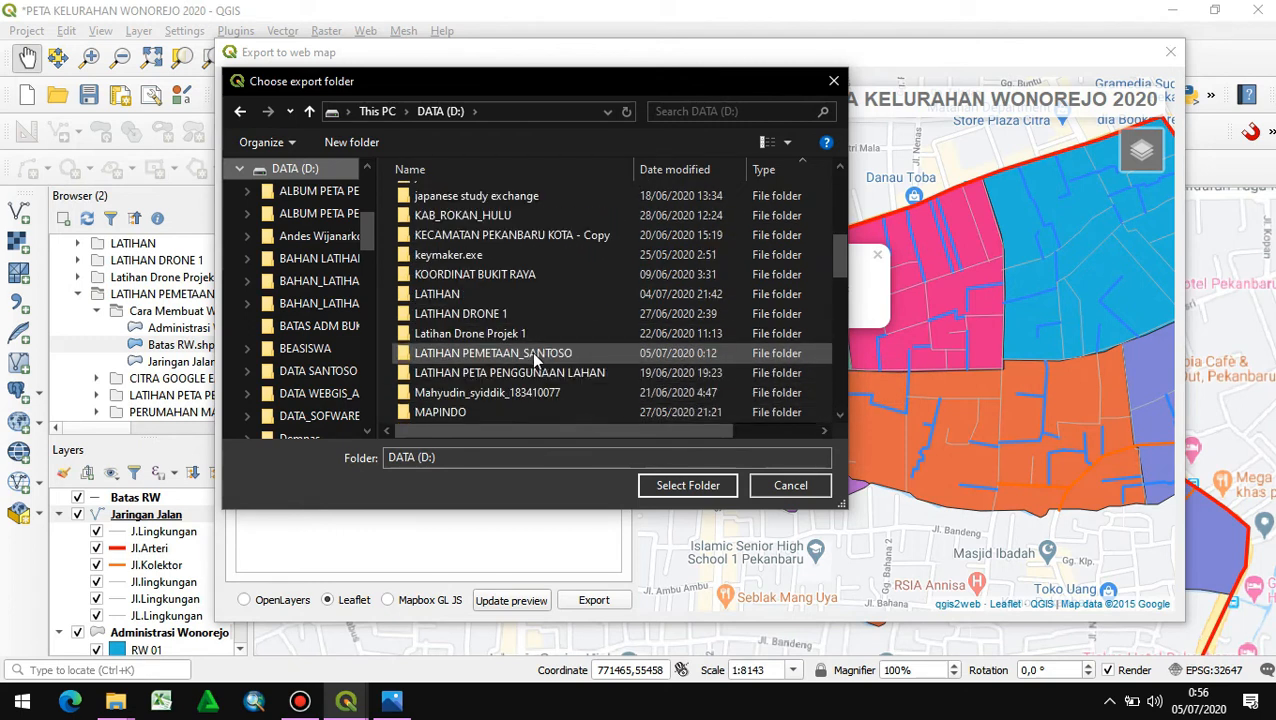
double_click(535, 358)
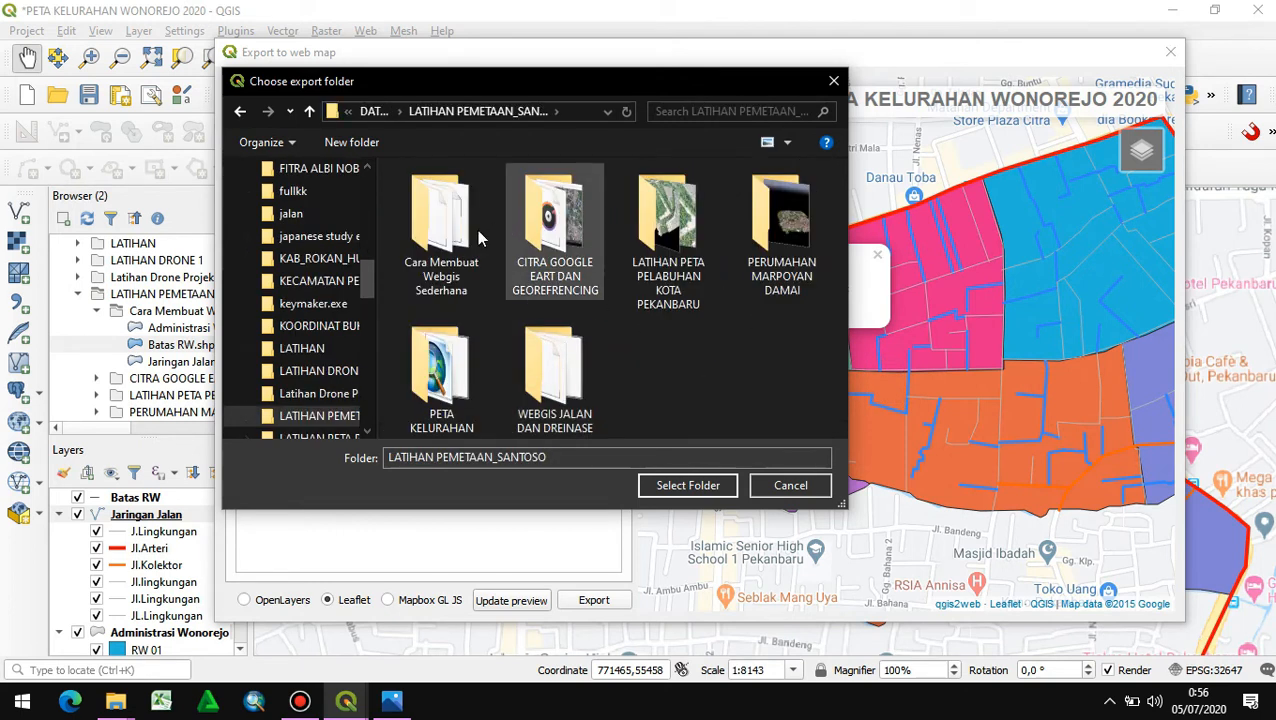
double_click(438, 235)
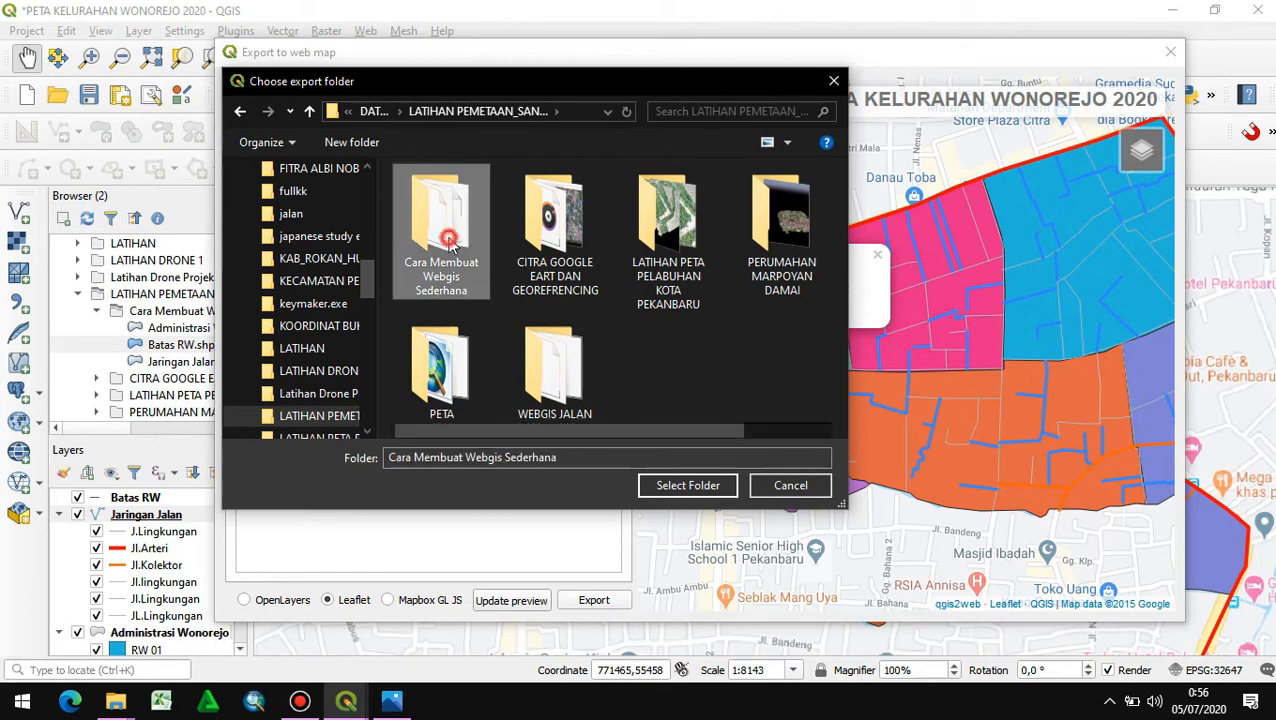
left_click(687, 487)
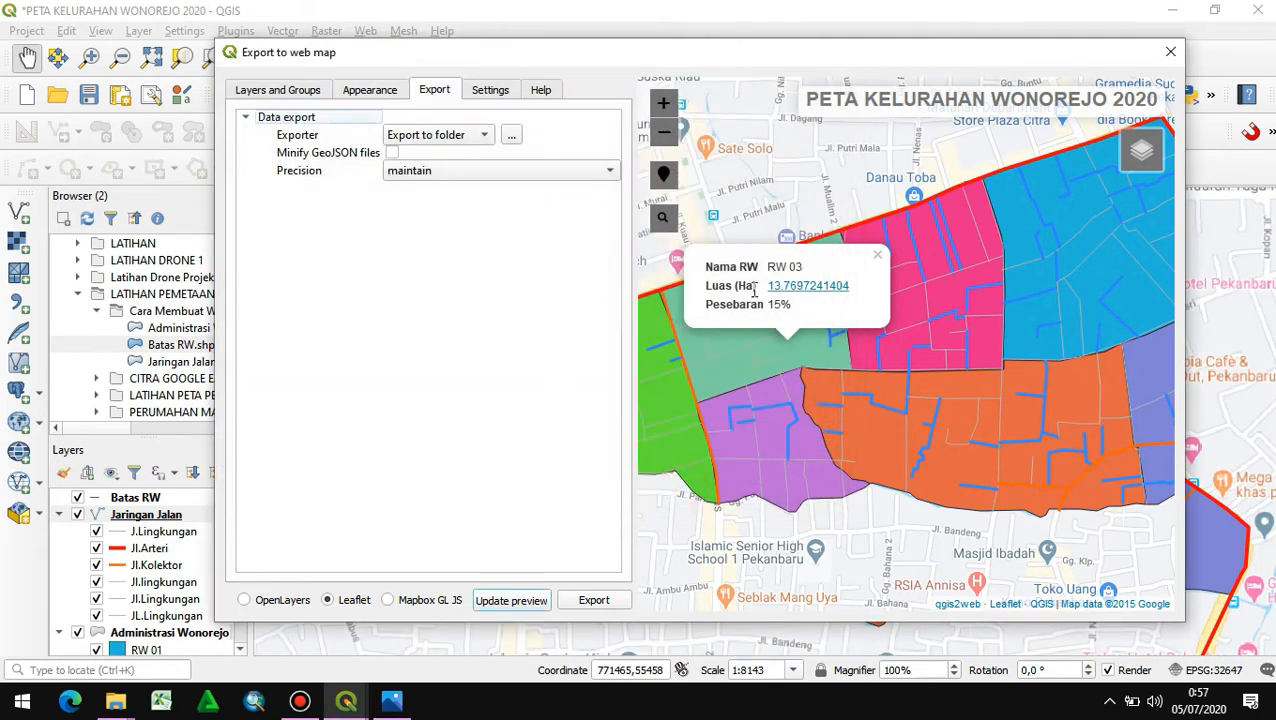
left_click(592, 600)
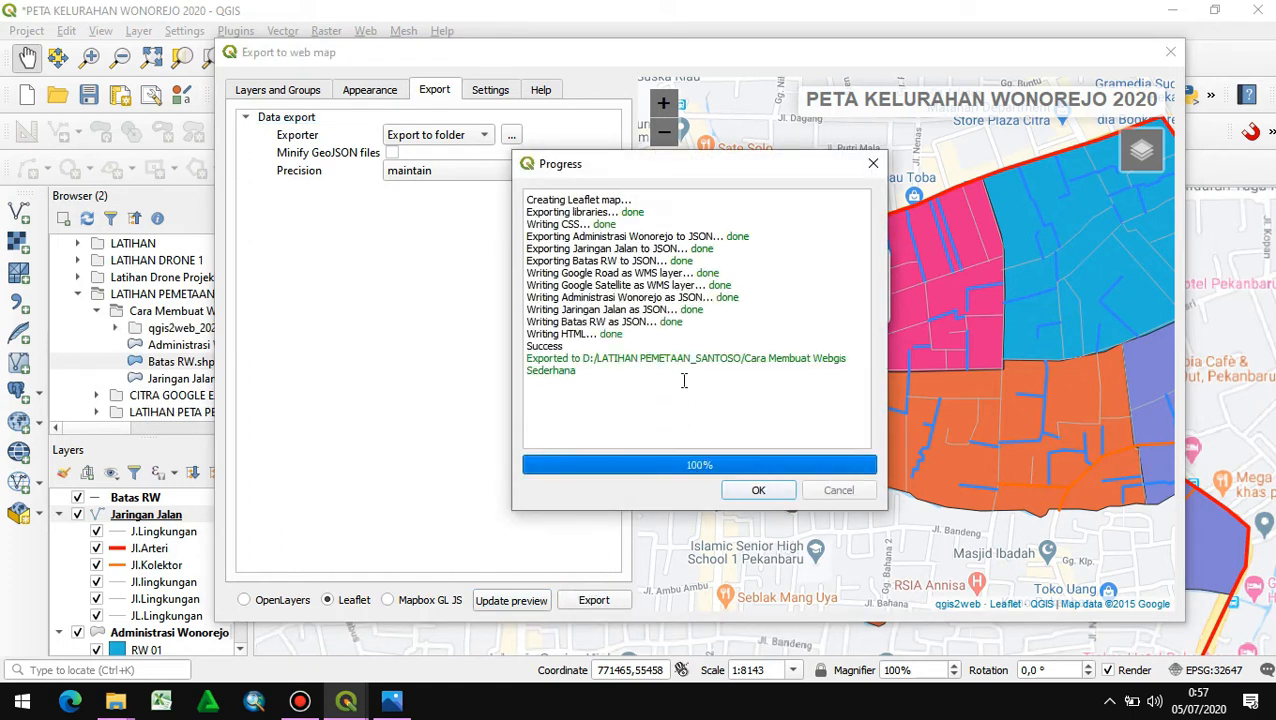
left_click(757, 490)
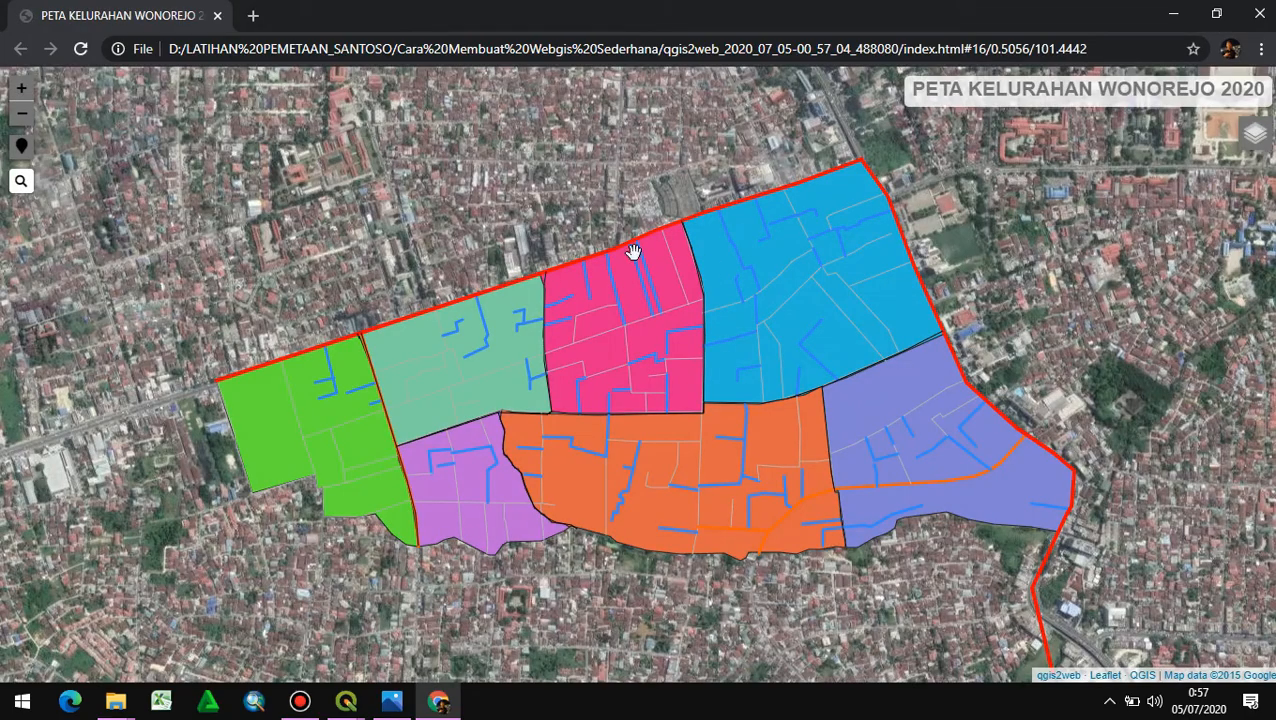
- Test the exported map's layer list by hiding Batas RW and switching Jaringan Jalan off and on
mouse_move(1250, 138)
left_click(1140, 133)
left_click(1140, 152)
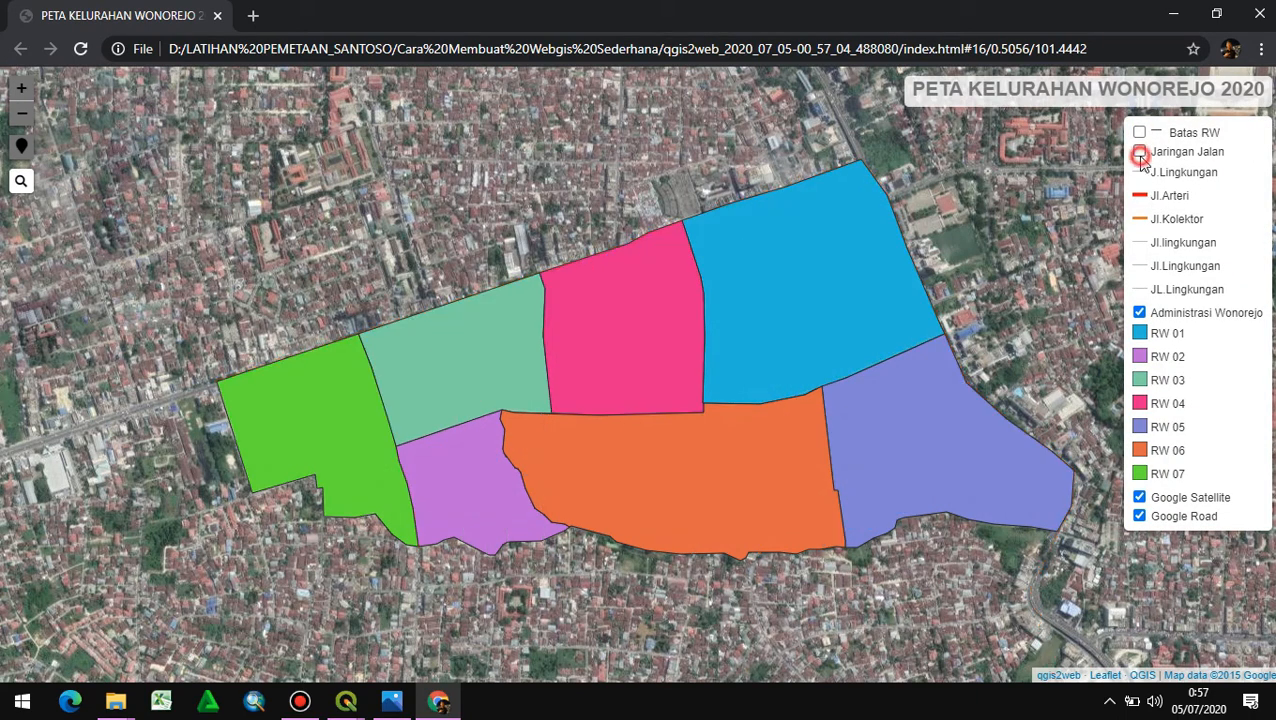
left_click(1140, 152)
left_click(1140, 152)
left_click(1140, 152)
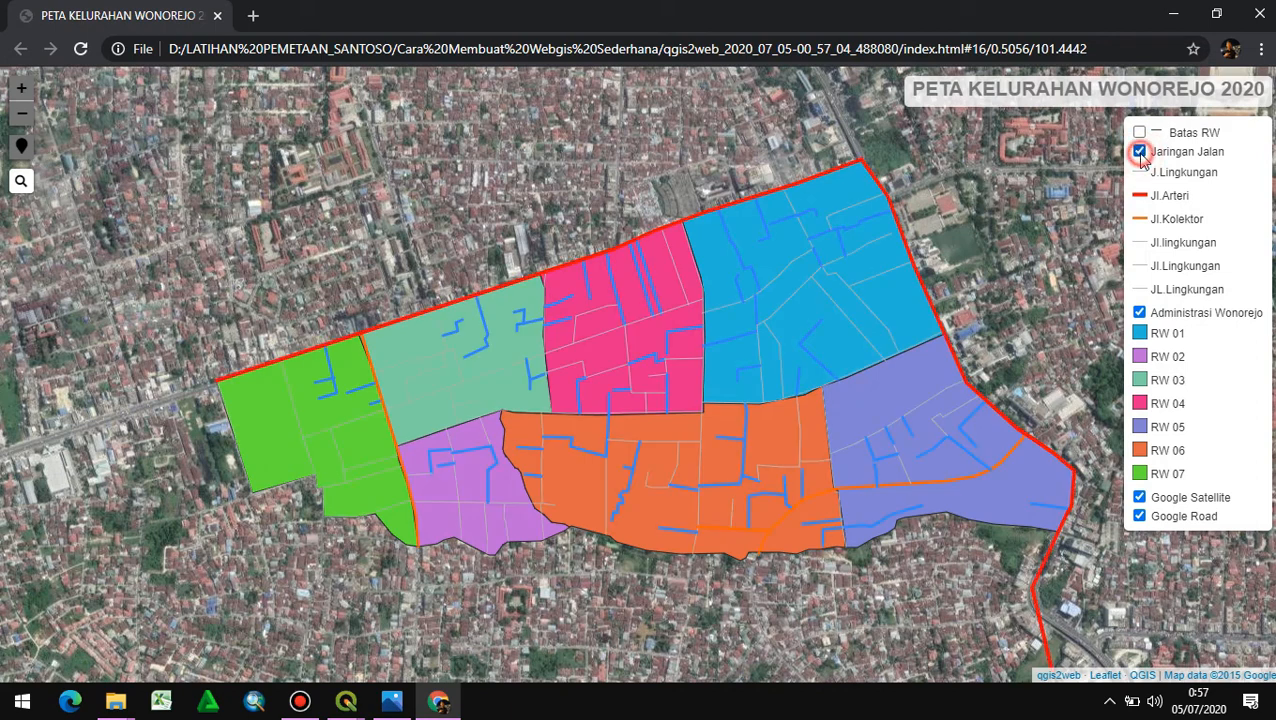
- View the popups of Jl.Saus, RW 07 and RW 01 in the exported map and test its zoom controls
left_click(540, 445)
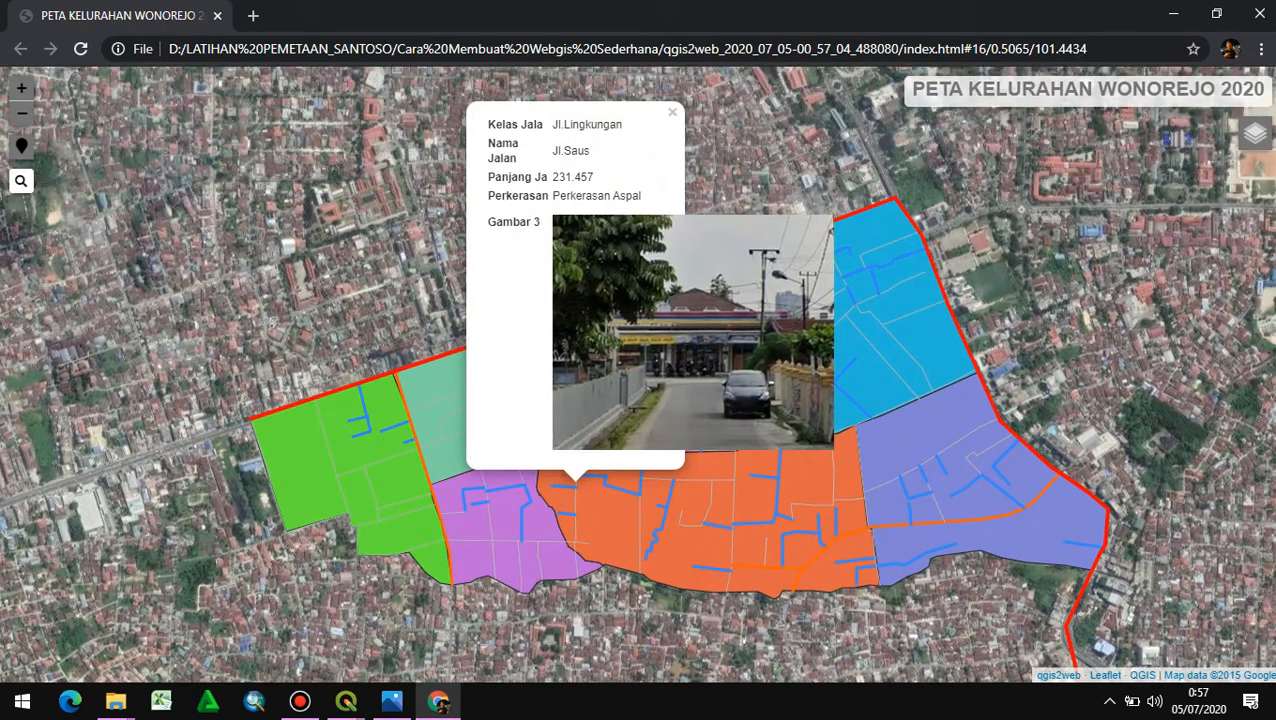
left_click(381, 461)
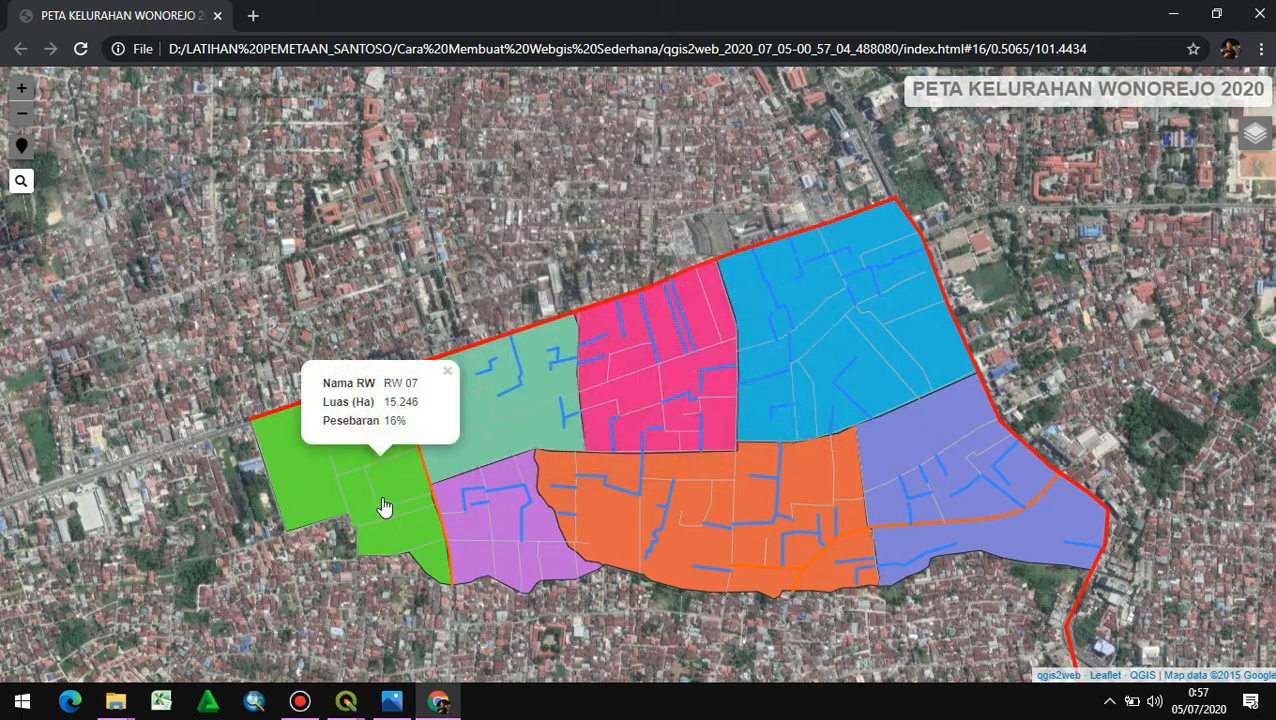
left_click(850, 348)
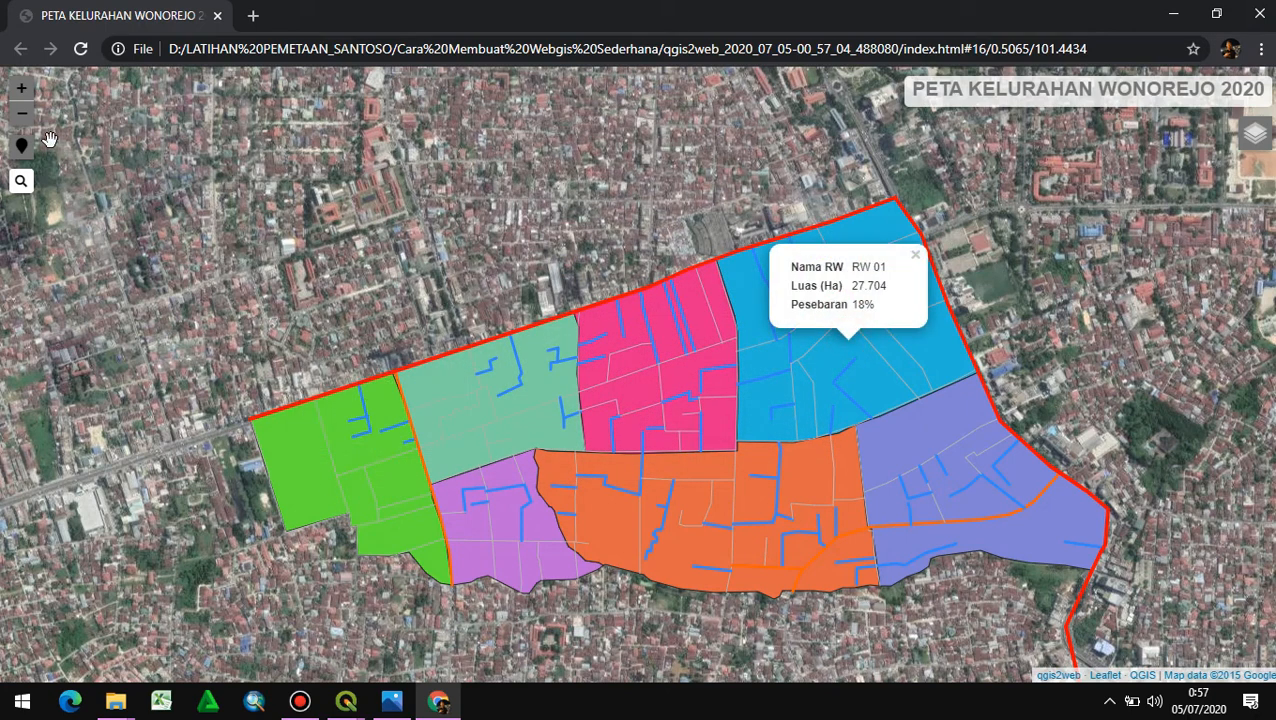
left_click(21, 89)
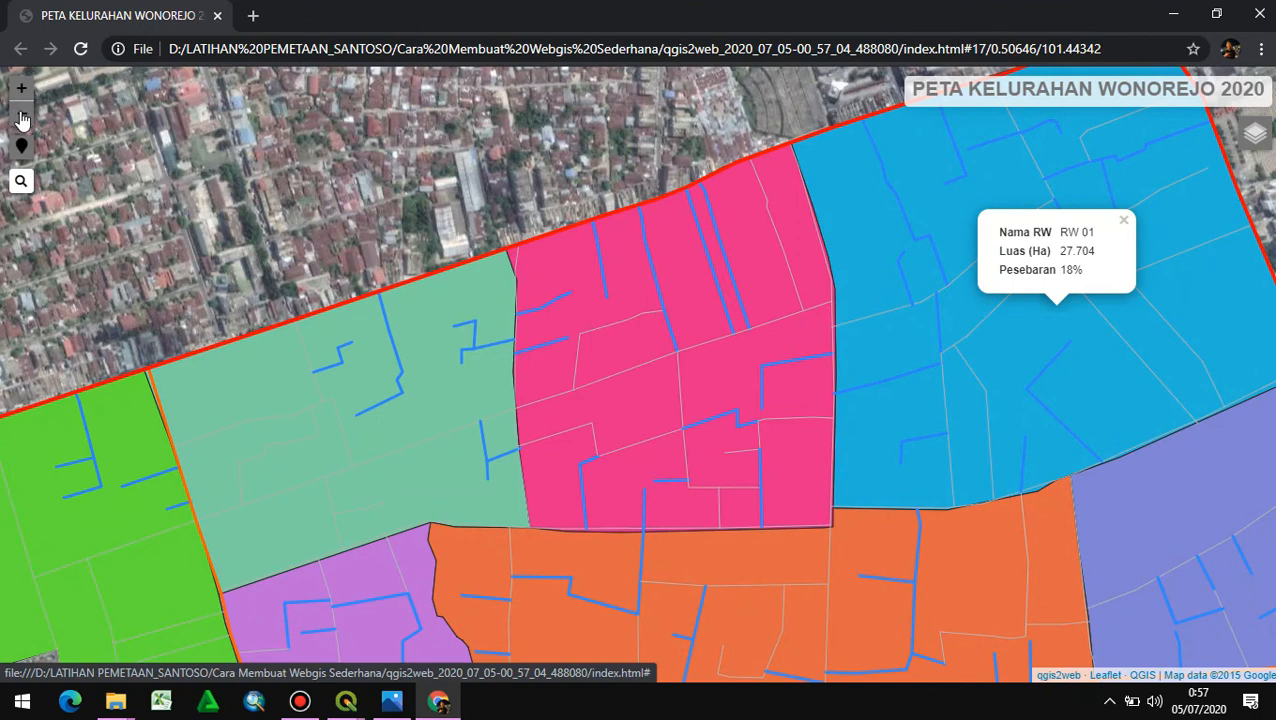
left_click(21, 113)
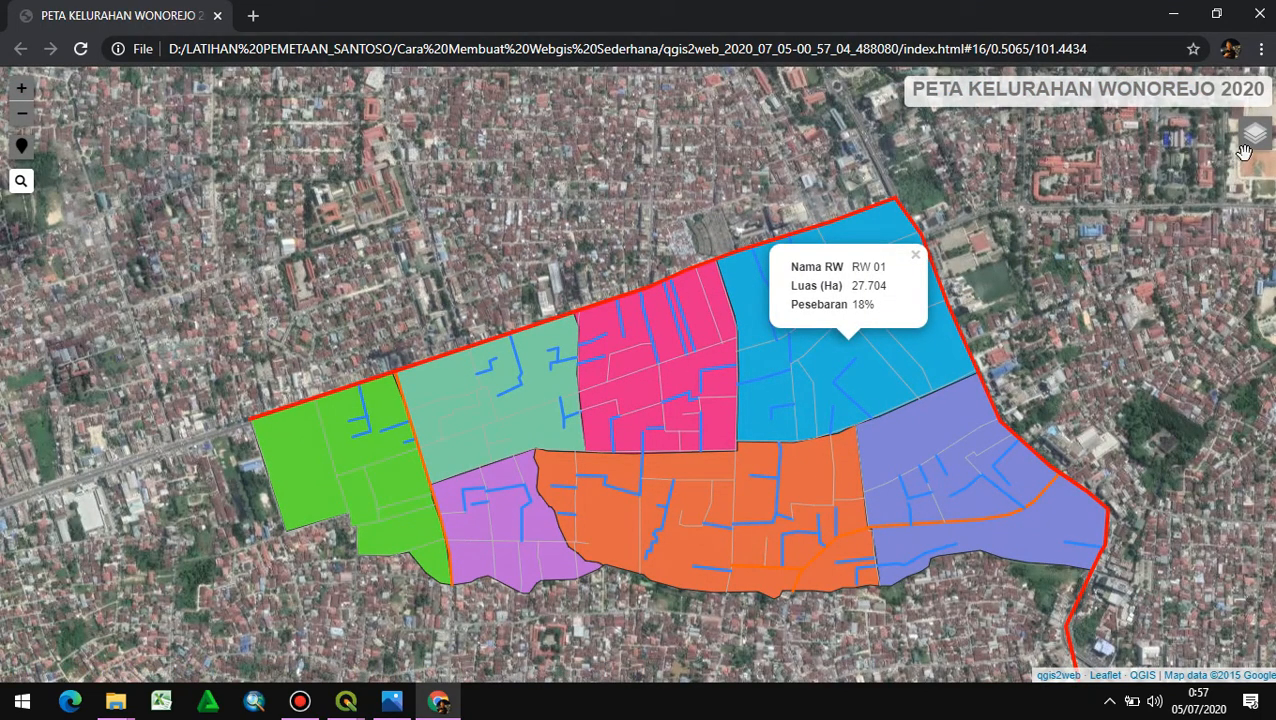
- Toggle Batas RW and Jaringan Jalan in the exported map and hide Administrasi Wonorejo
mouse_move(1244, 151)
left_click(1140, 133)
left_click(1139, 133)
left_click(1140, 152)
left_click(1140, 152)
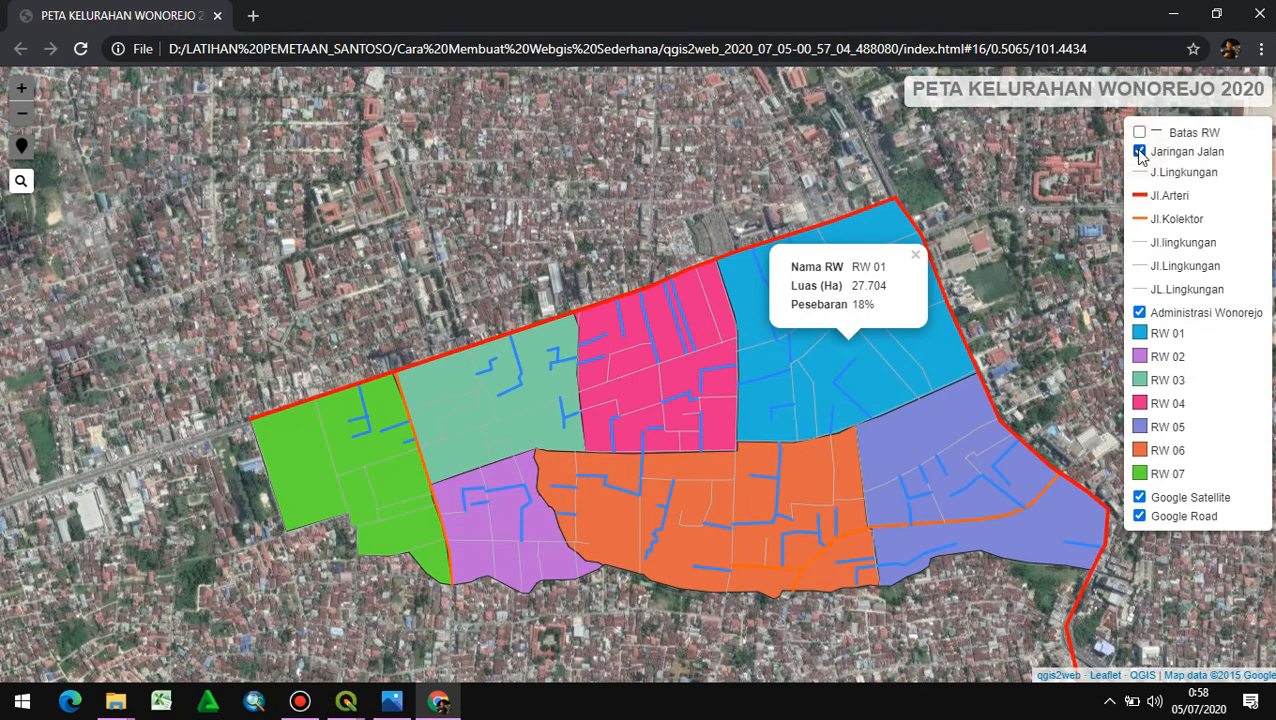
left_click(1140, 313)
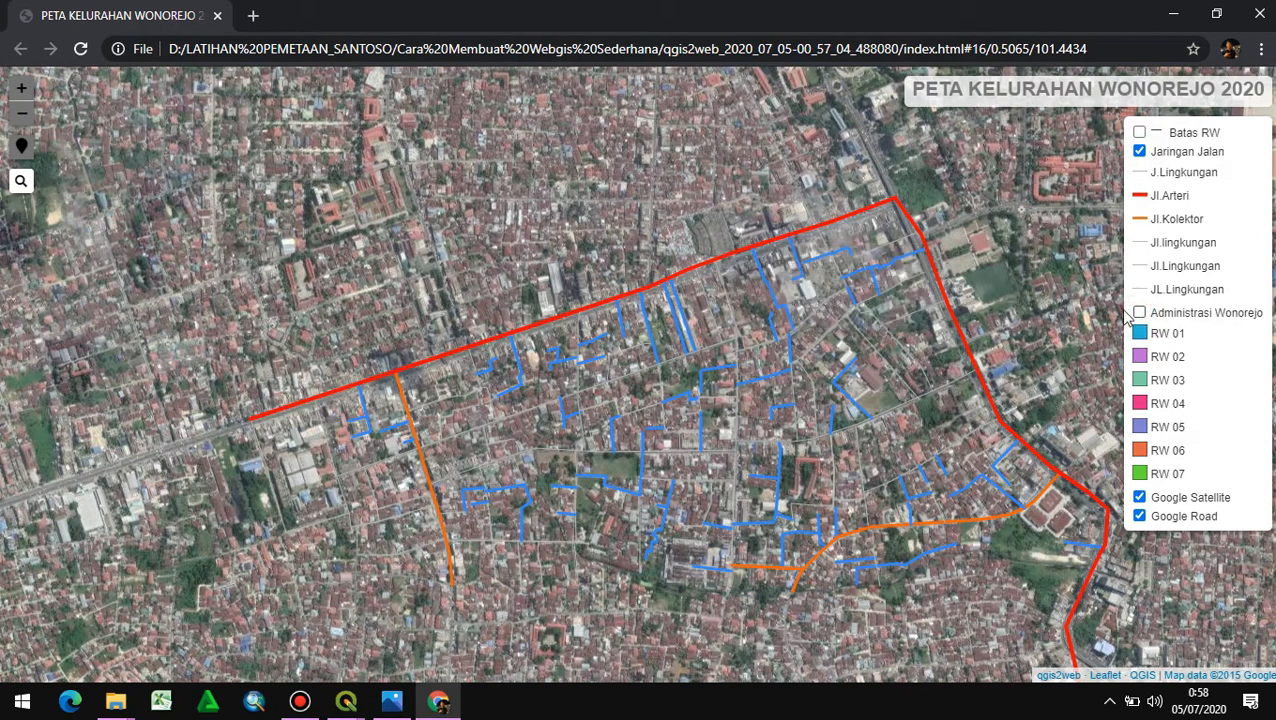
- Close the browser map and the web map export, and quit QGIS, discarding the project changes
left_click(1264, 11)
left_click(874, 165)
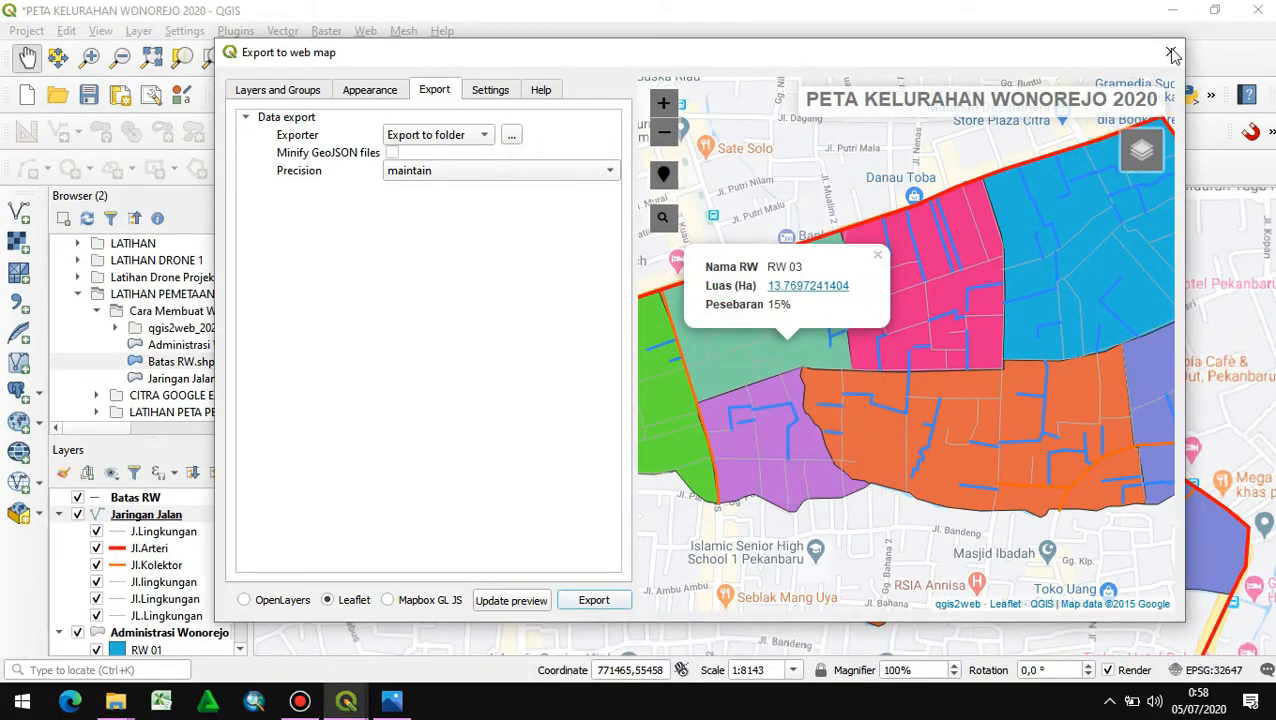
left_click(1170, 51)
left_click(1257, 10)
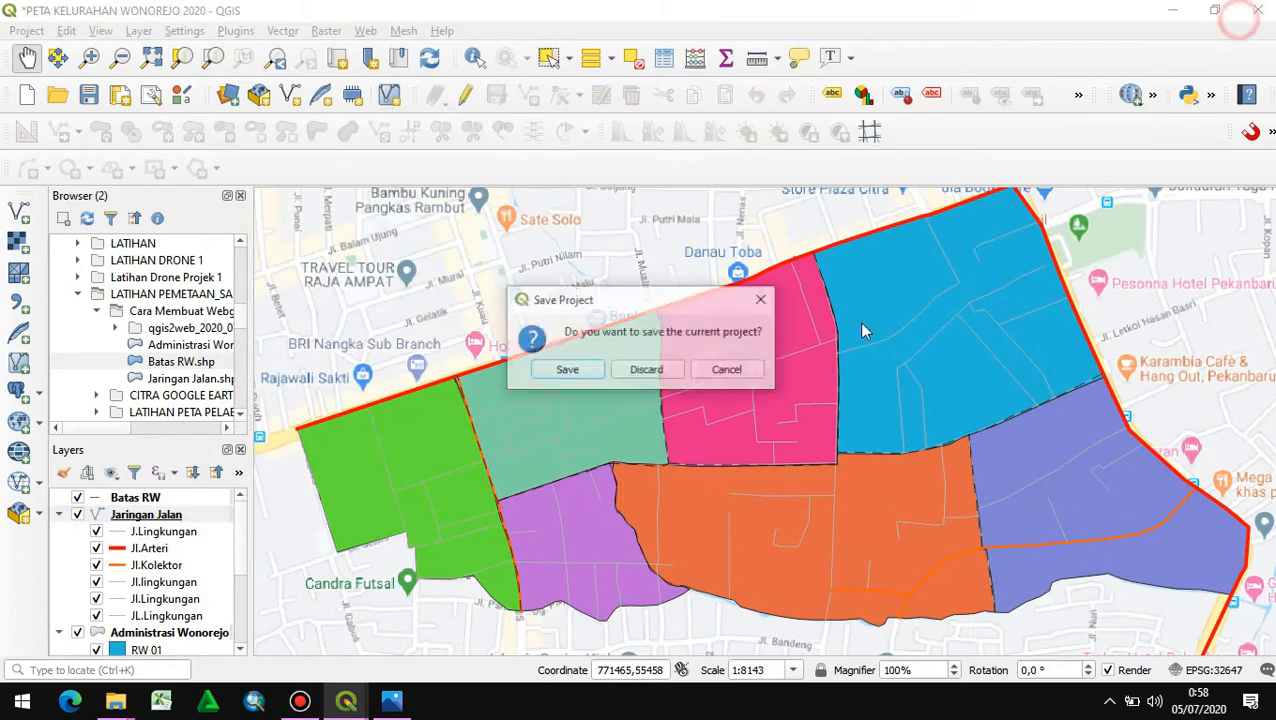
left_click(647, 371)
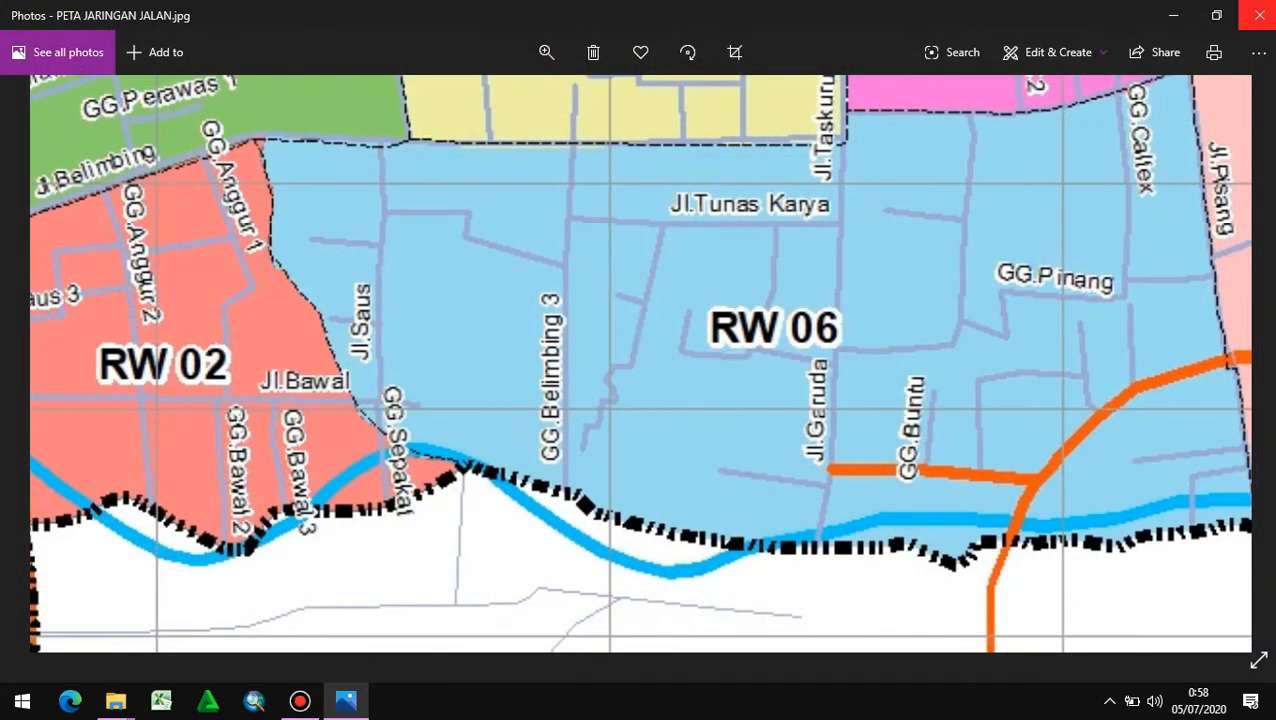
left_click(1257, 10)
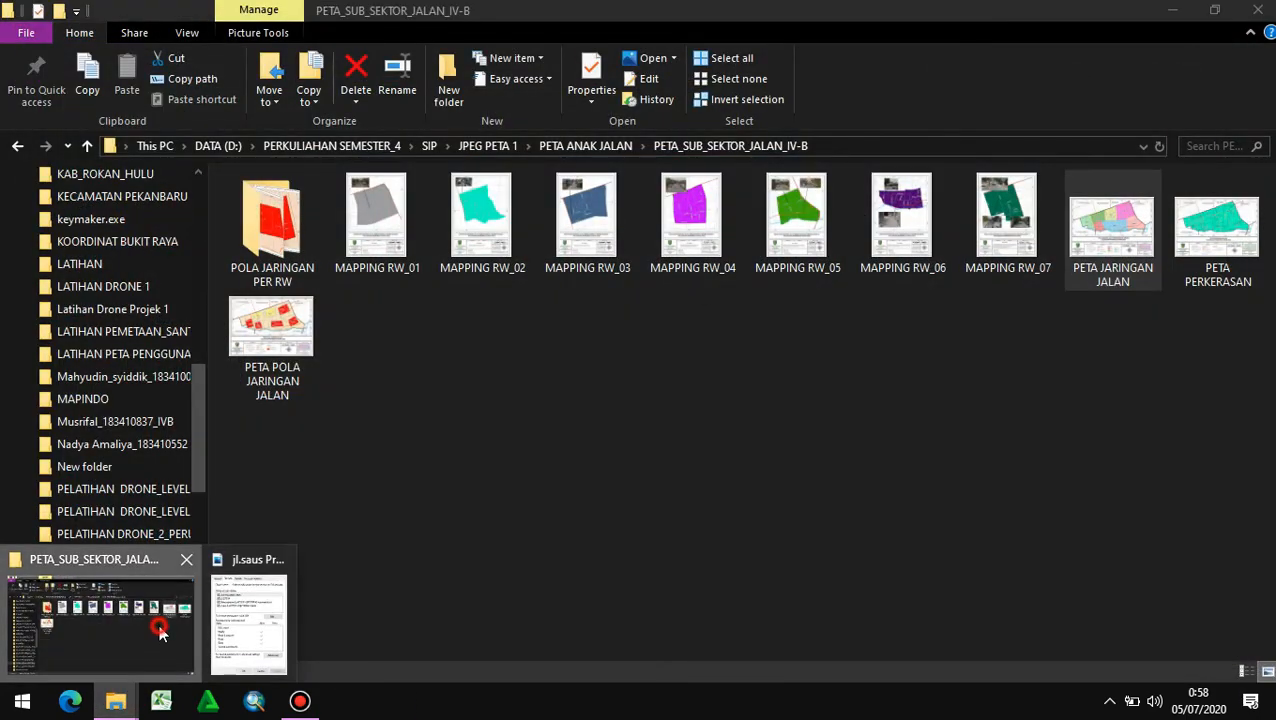
- Open the Cara Membuat Webgis Sederhana folder inside the LATIHAN PEMETAAN folder on drive D
scroll(160, 470, "down", 2)
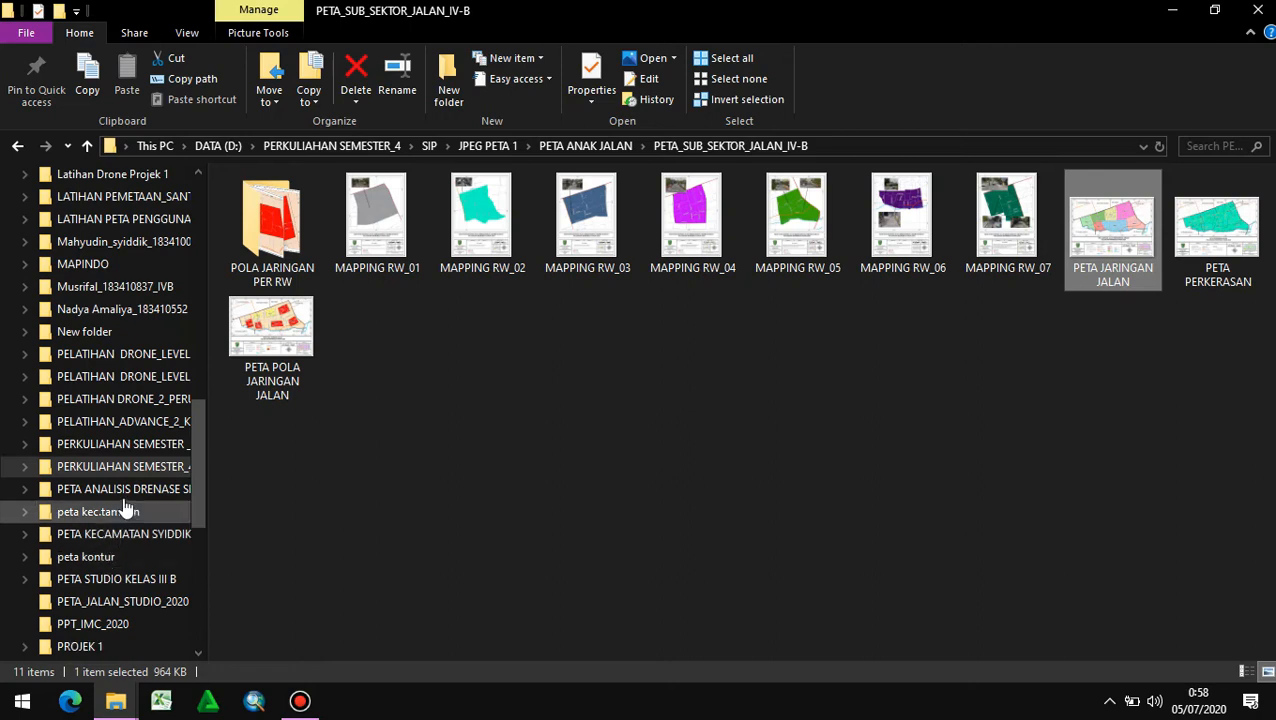
scroll(120, 440, "down", 1)
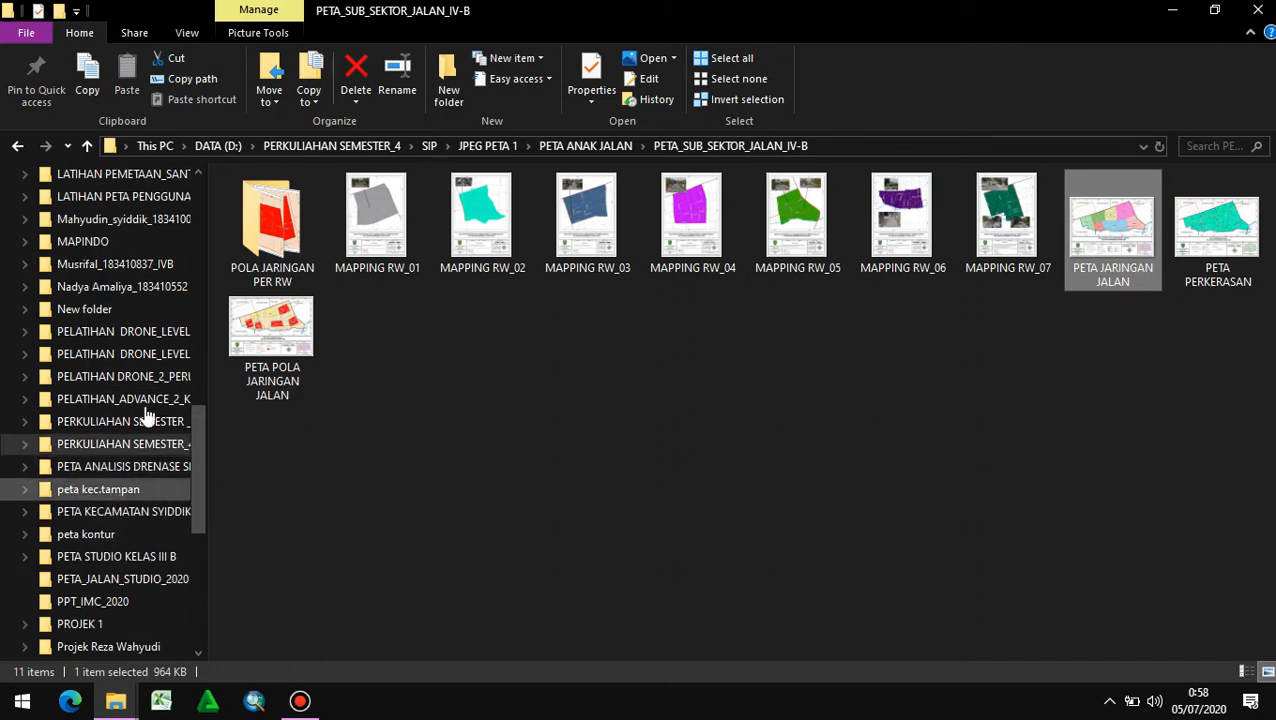
scroll(110, 420, "up", 2)
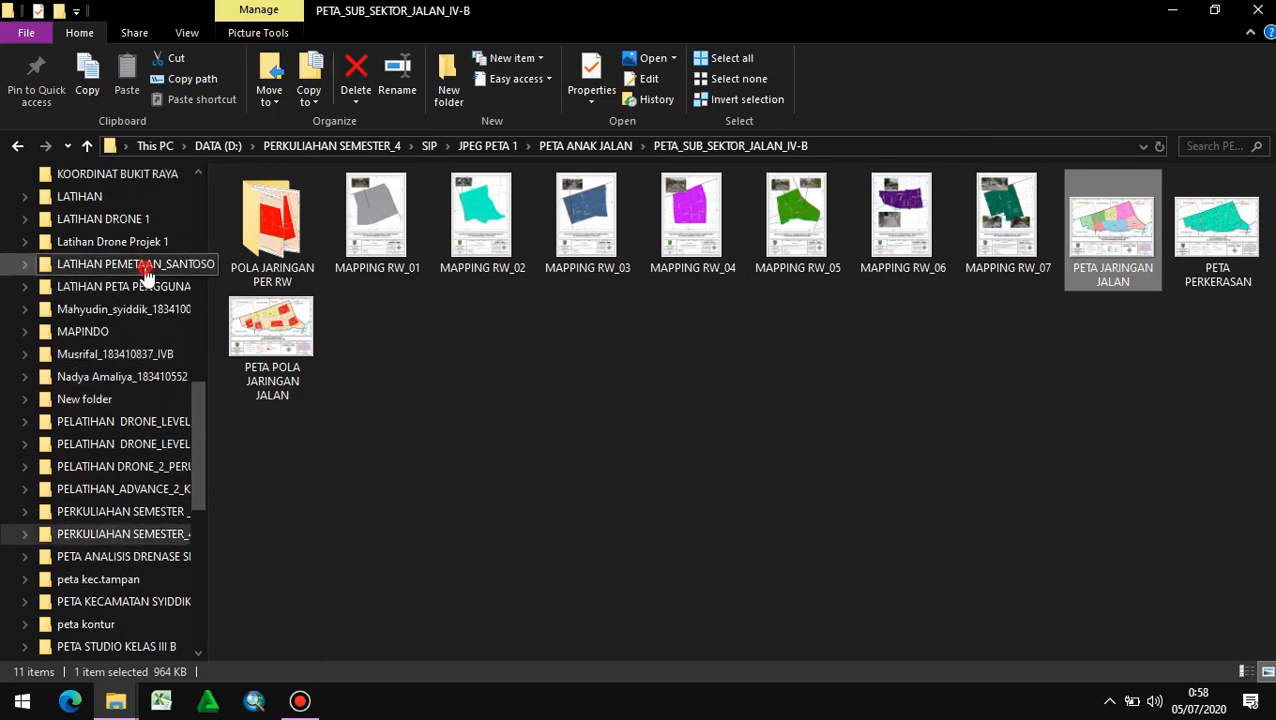
left_click(140, 264)
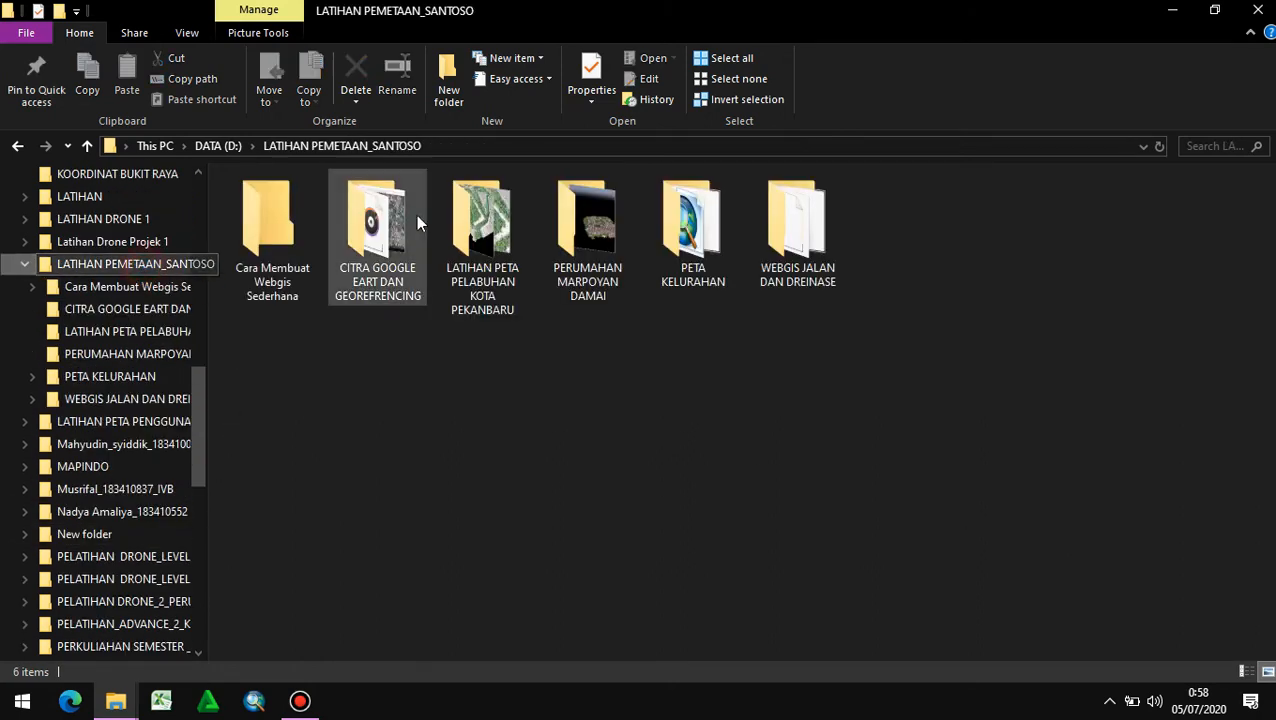
left_click(262, 282)
double_click(262, 282)
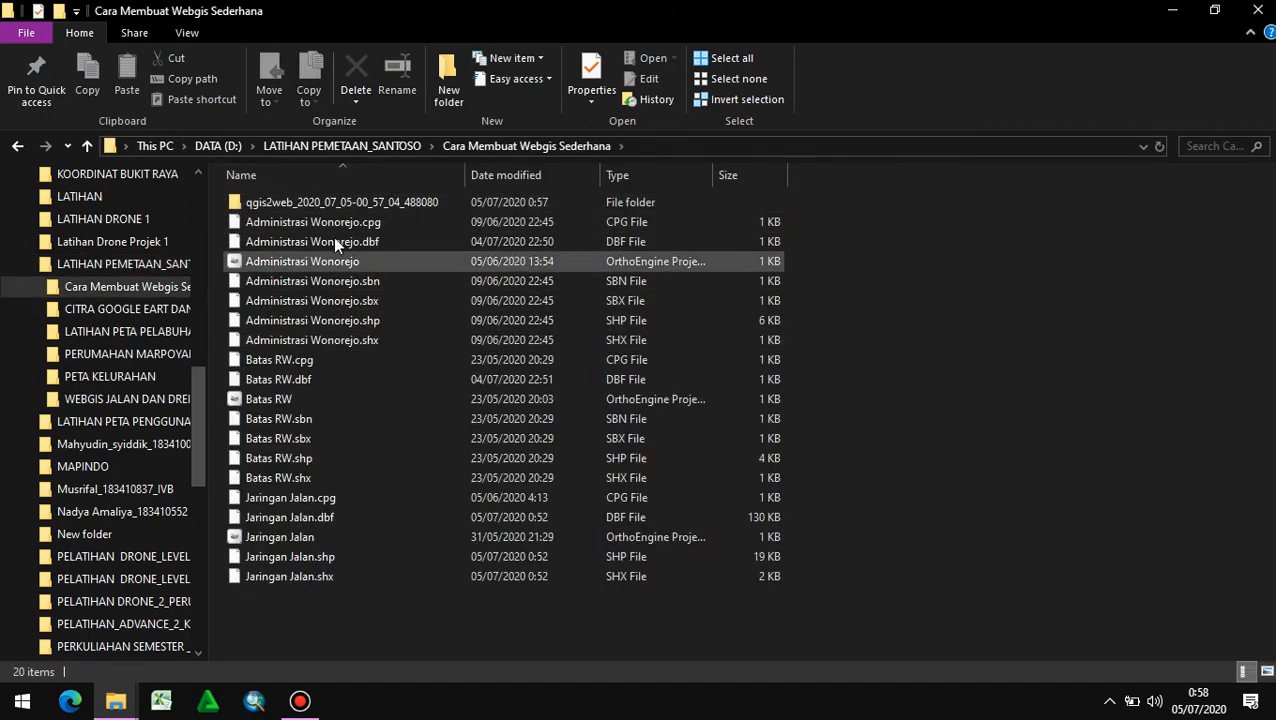
left_click(17, 145)
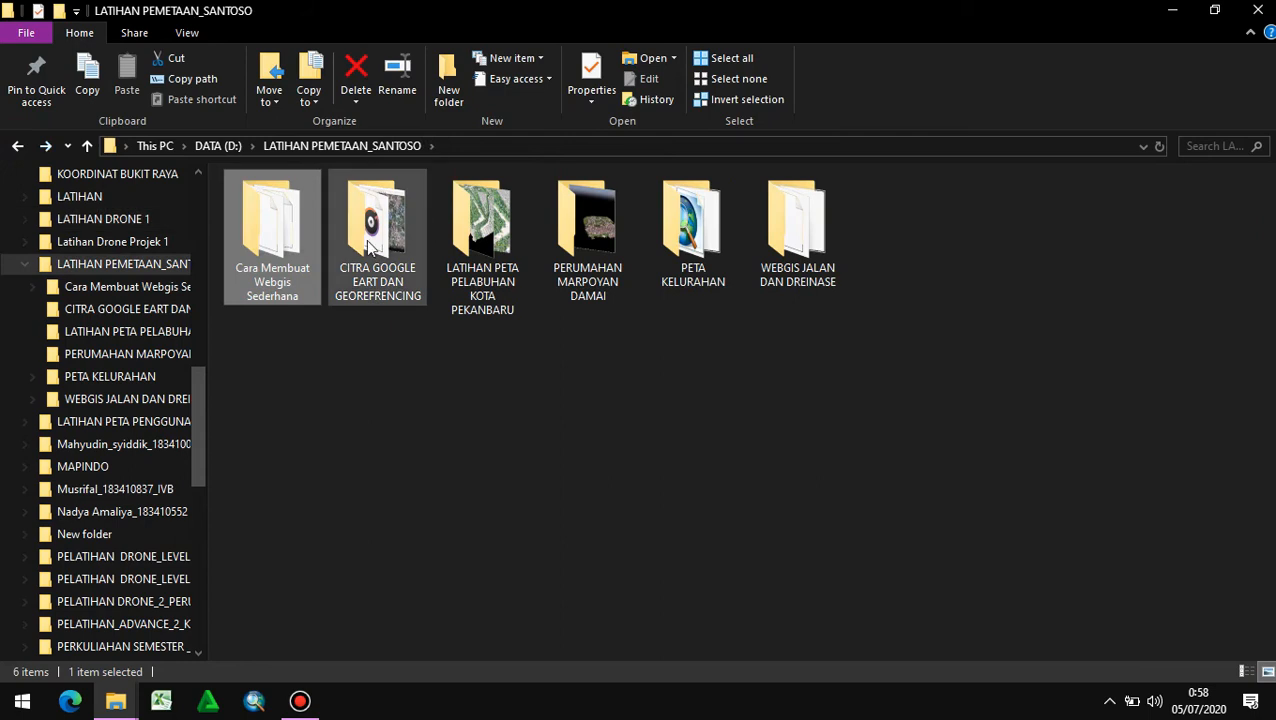
left_click(229, 279)
double_click(307, 283)
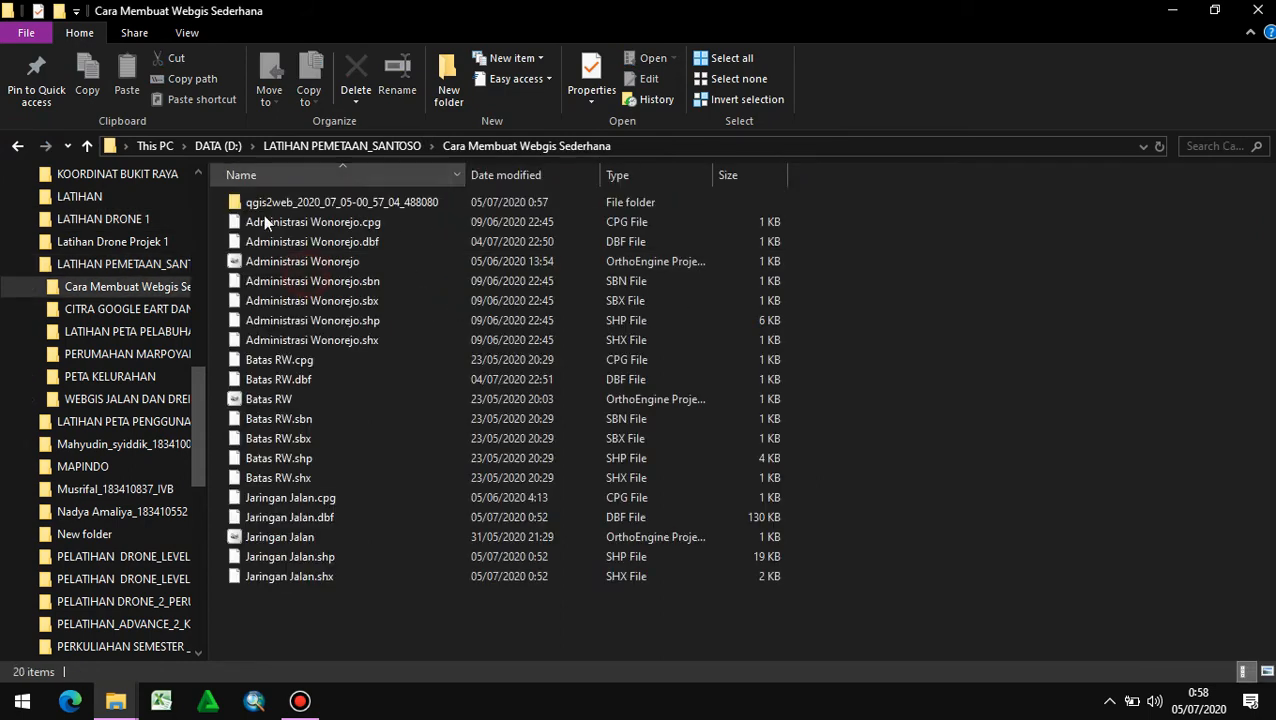
- Start Google Chrome and load the index file from the qgis2web_2020_07_05-00_57_04_488080 export folder into it
left_click(1166, 12)
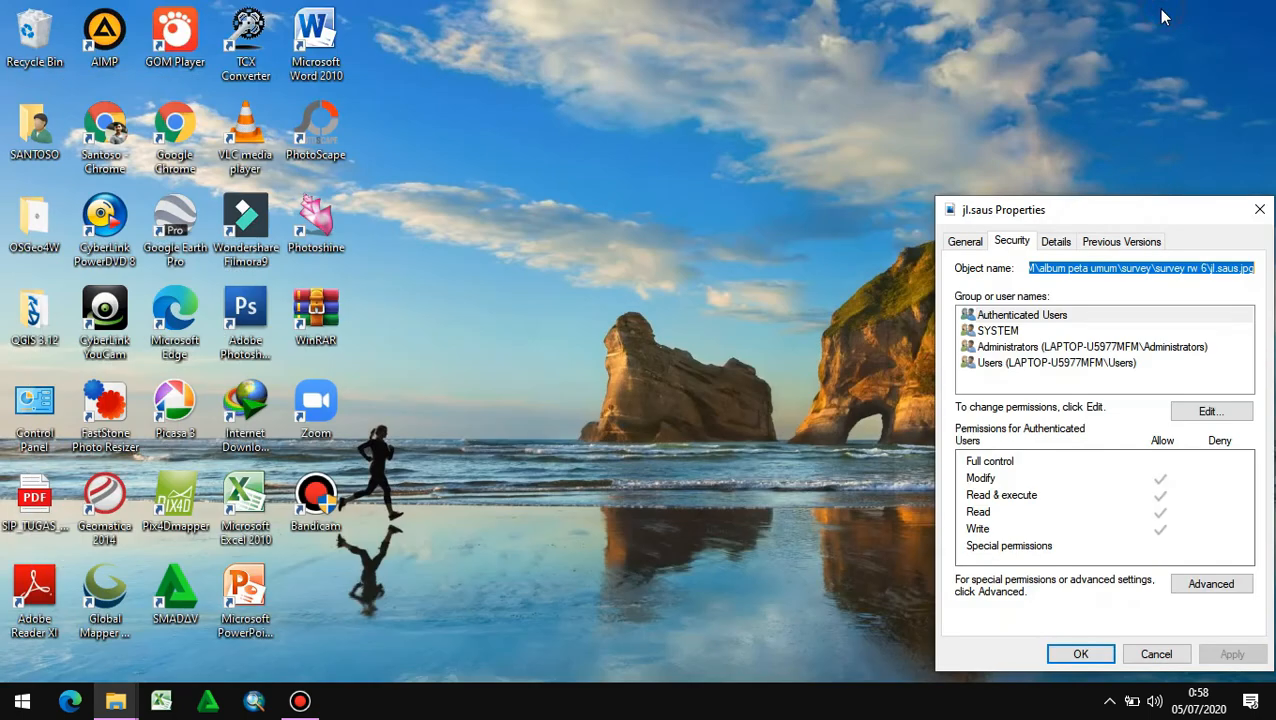
double_click(175, 130)
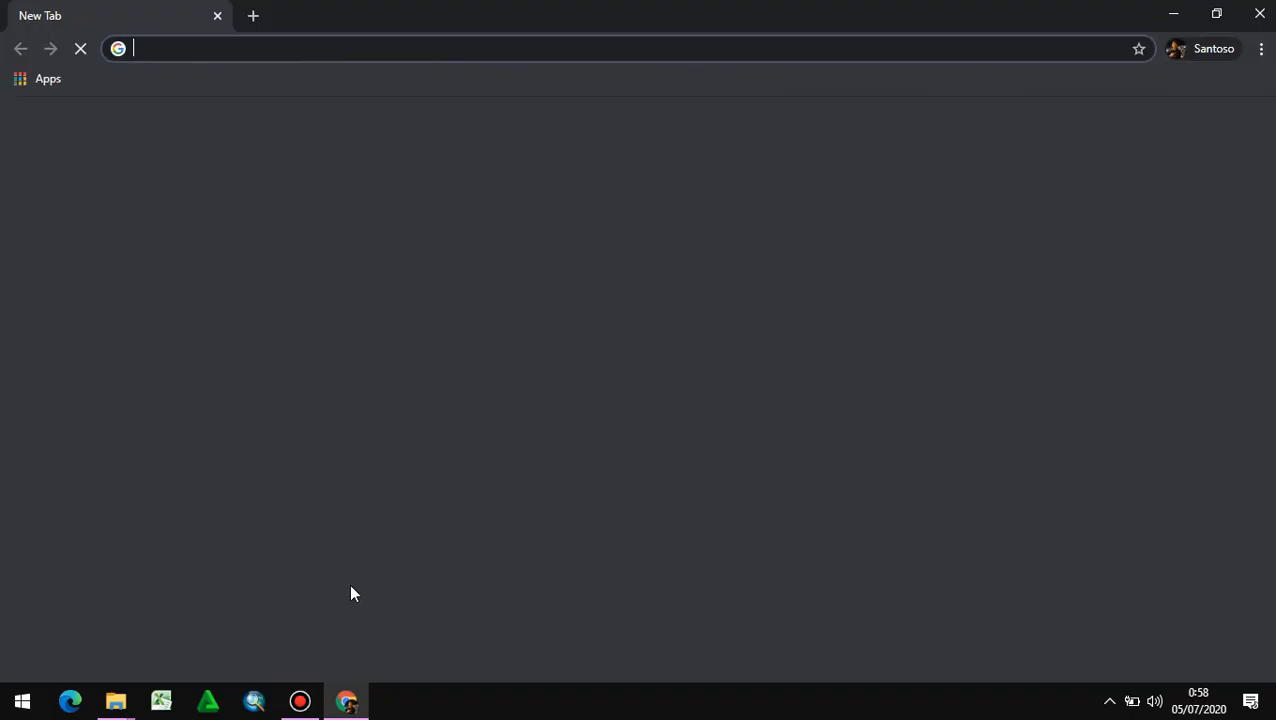
mouse_move(124, 703)
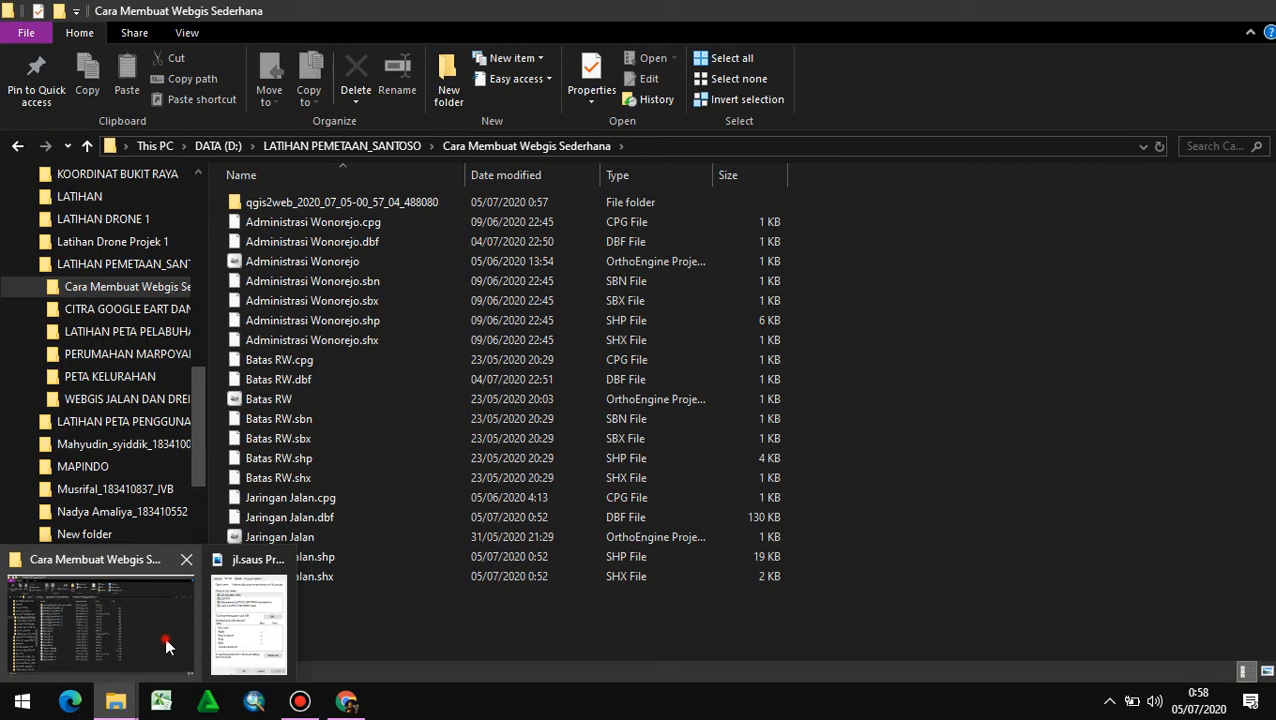
left_click(164, 636)
double_click(364, 204)
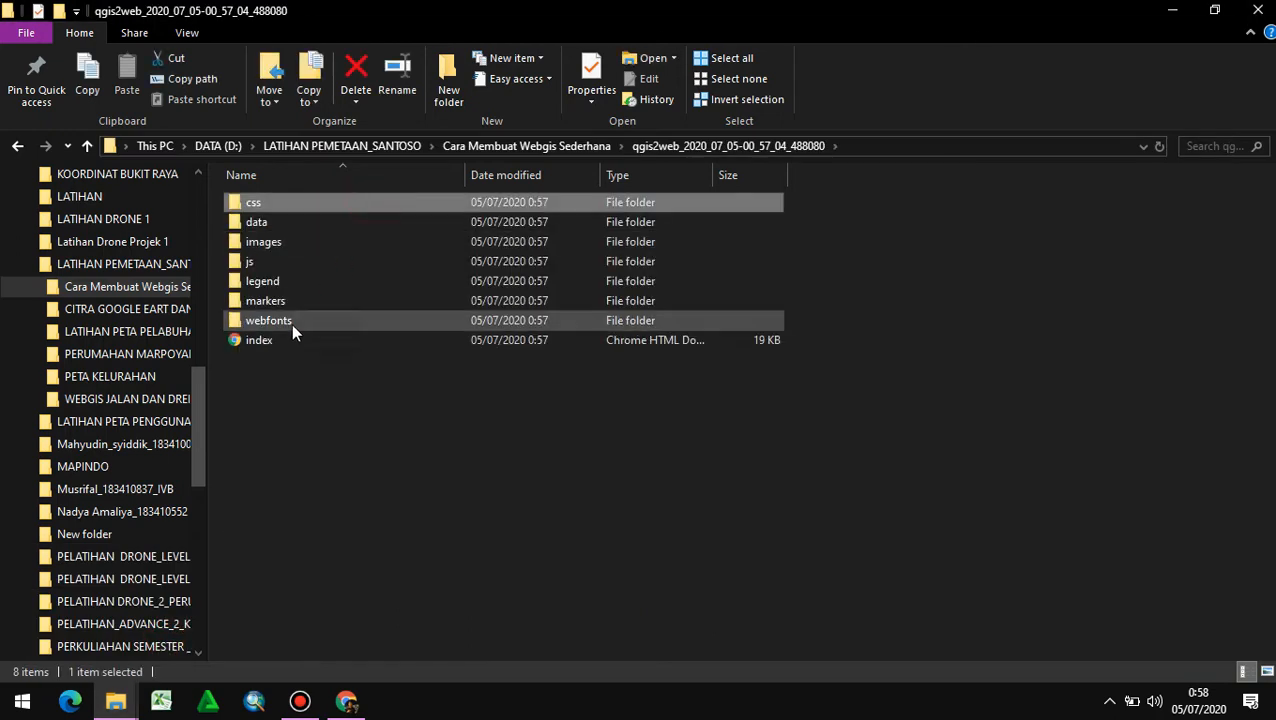
left_click_drag(281, 334, 328, 96)
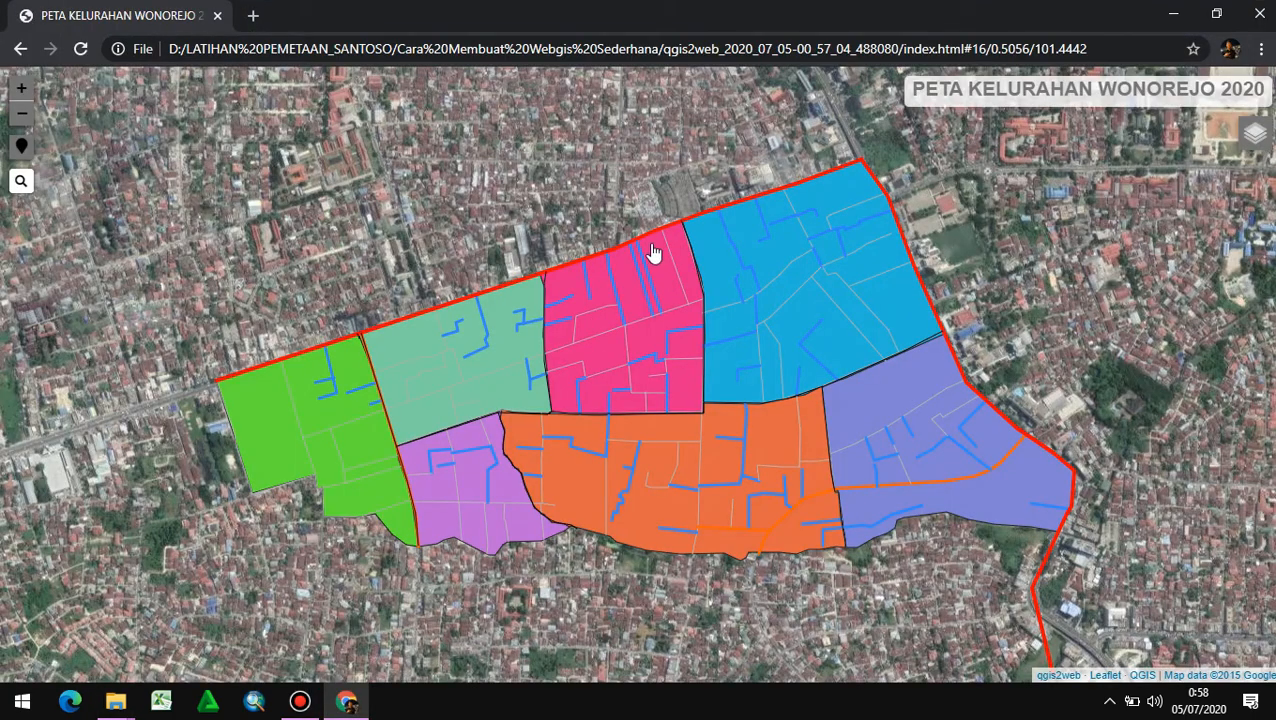
- View the Jl.Saus road popup with its photo in the reopened web map and examine the surrounding area
scroll(556, 528, "up", 2)
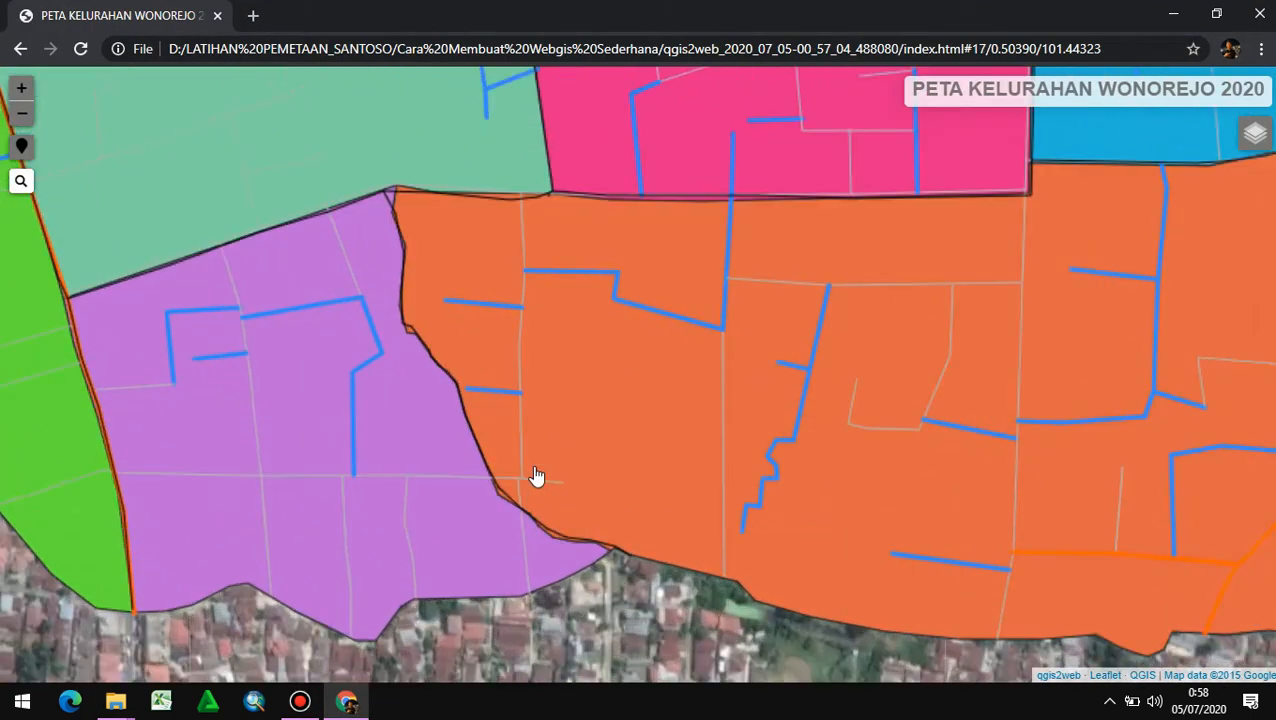
left_click(514, 336)
scroll(524, 342, "down", 3)
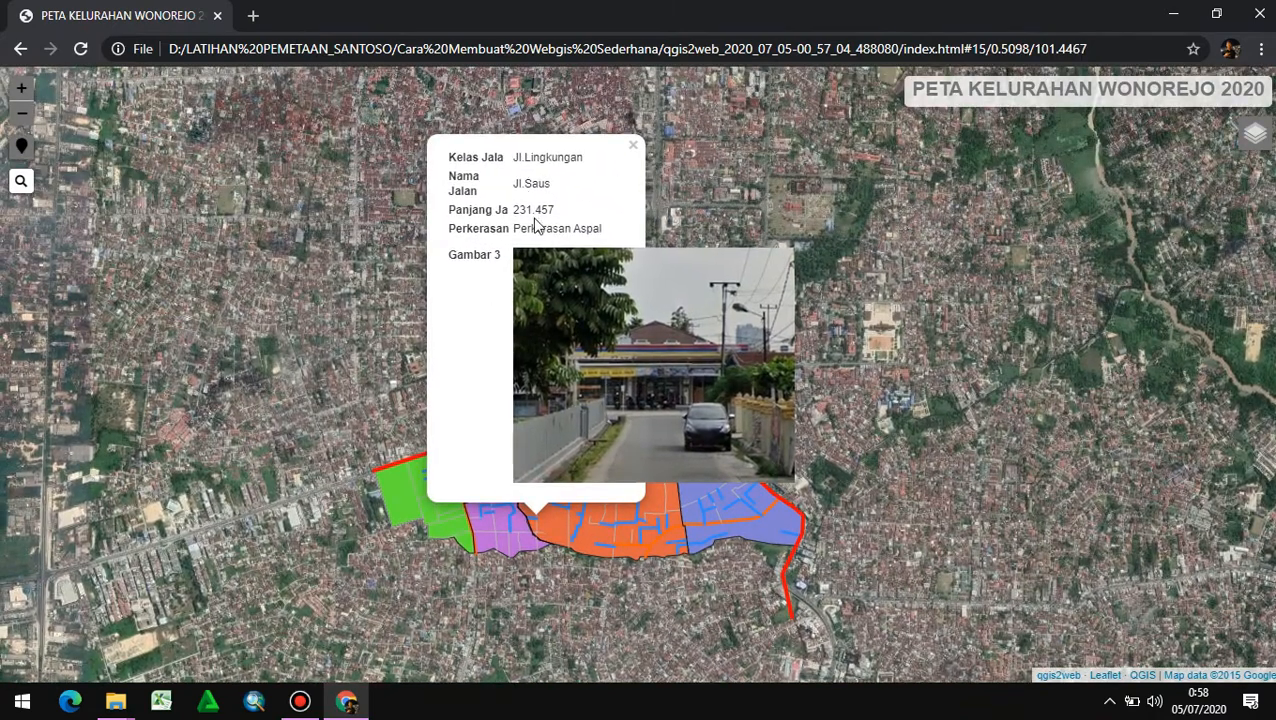
scroll(687, 543, "up", 2)
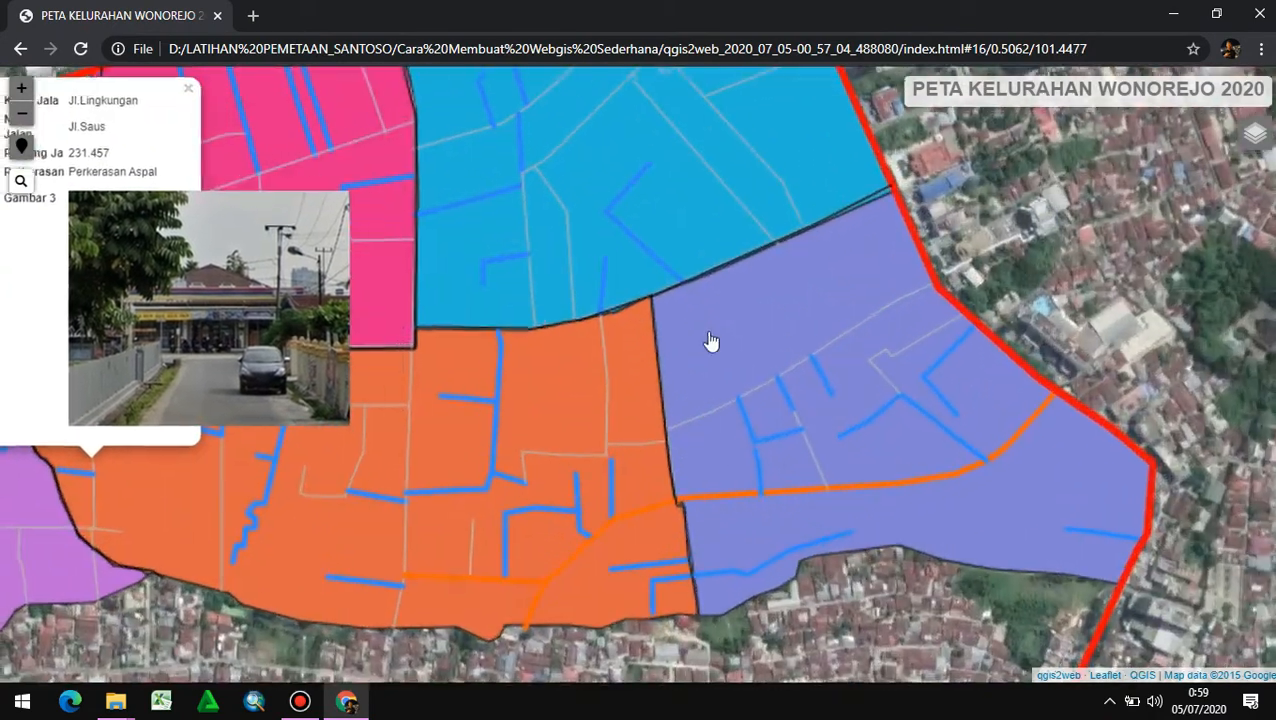